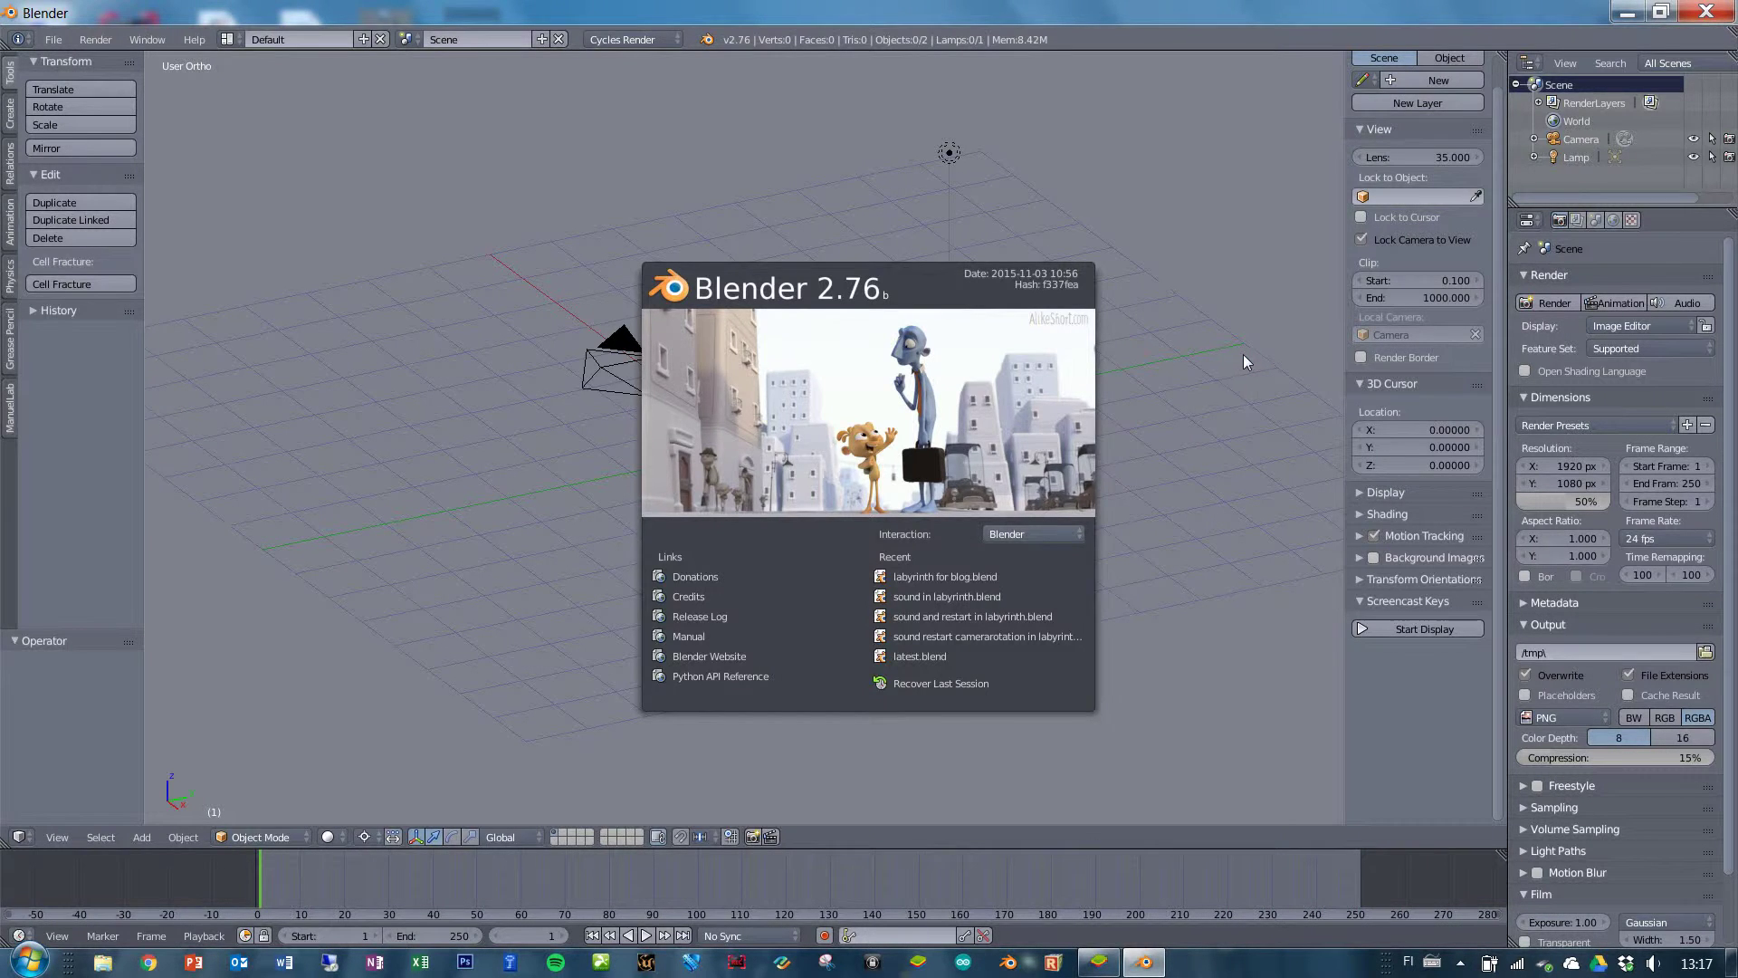
Dismiss the splash screen and bring up the Shift+A add menu in the default scene.
{"action": "left_click", "coordinate": [1177, 404]}
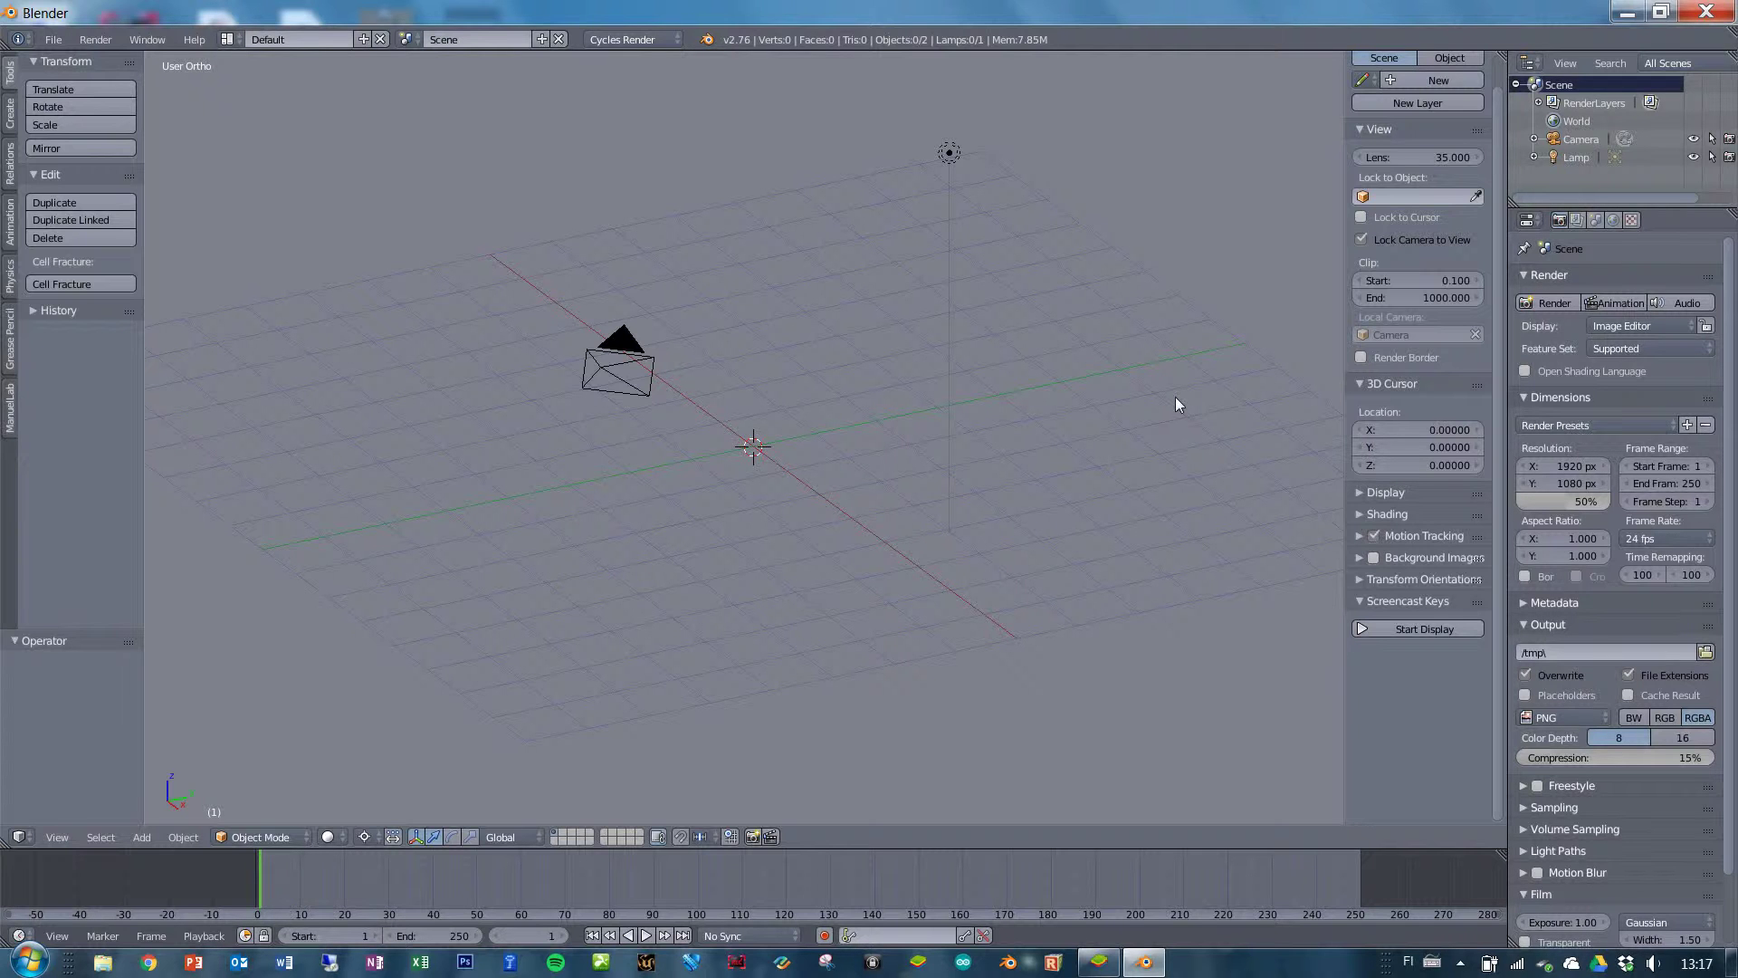
{"action": "key", "text": "shift+a"}
Add a plane mesh to the scene.
{"action": "mouse_move", "coordinate": [1175, 398]}
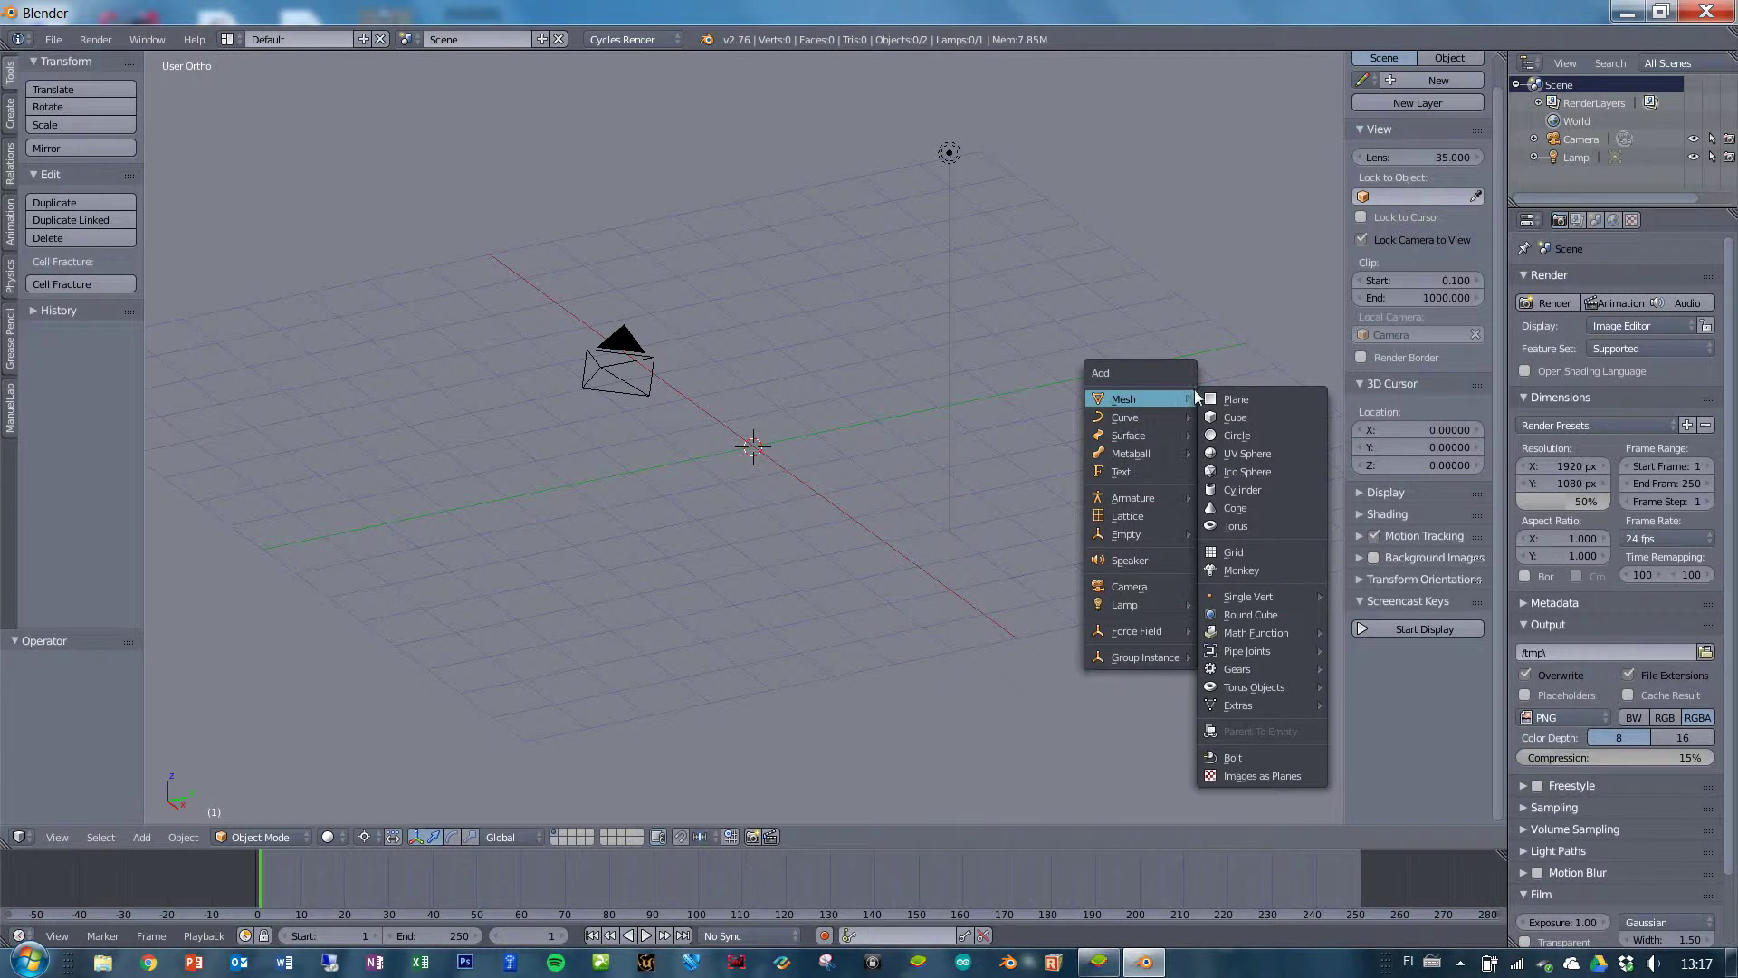
{"action": "left_click", "coordinate": [1229, 400]}
{"action": "scroll", "coordinate": [774, 457], "scroll_direction": "up", "scroll_amount": 4}
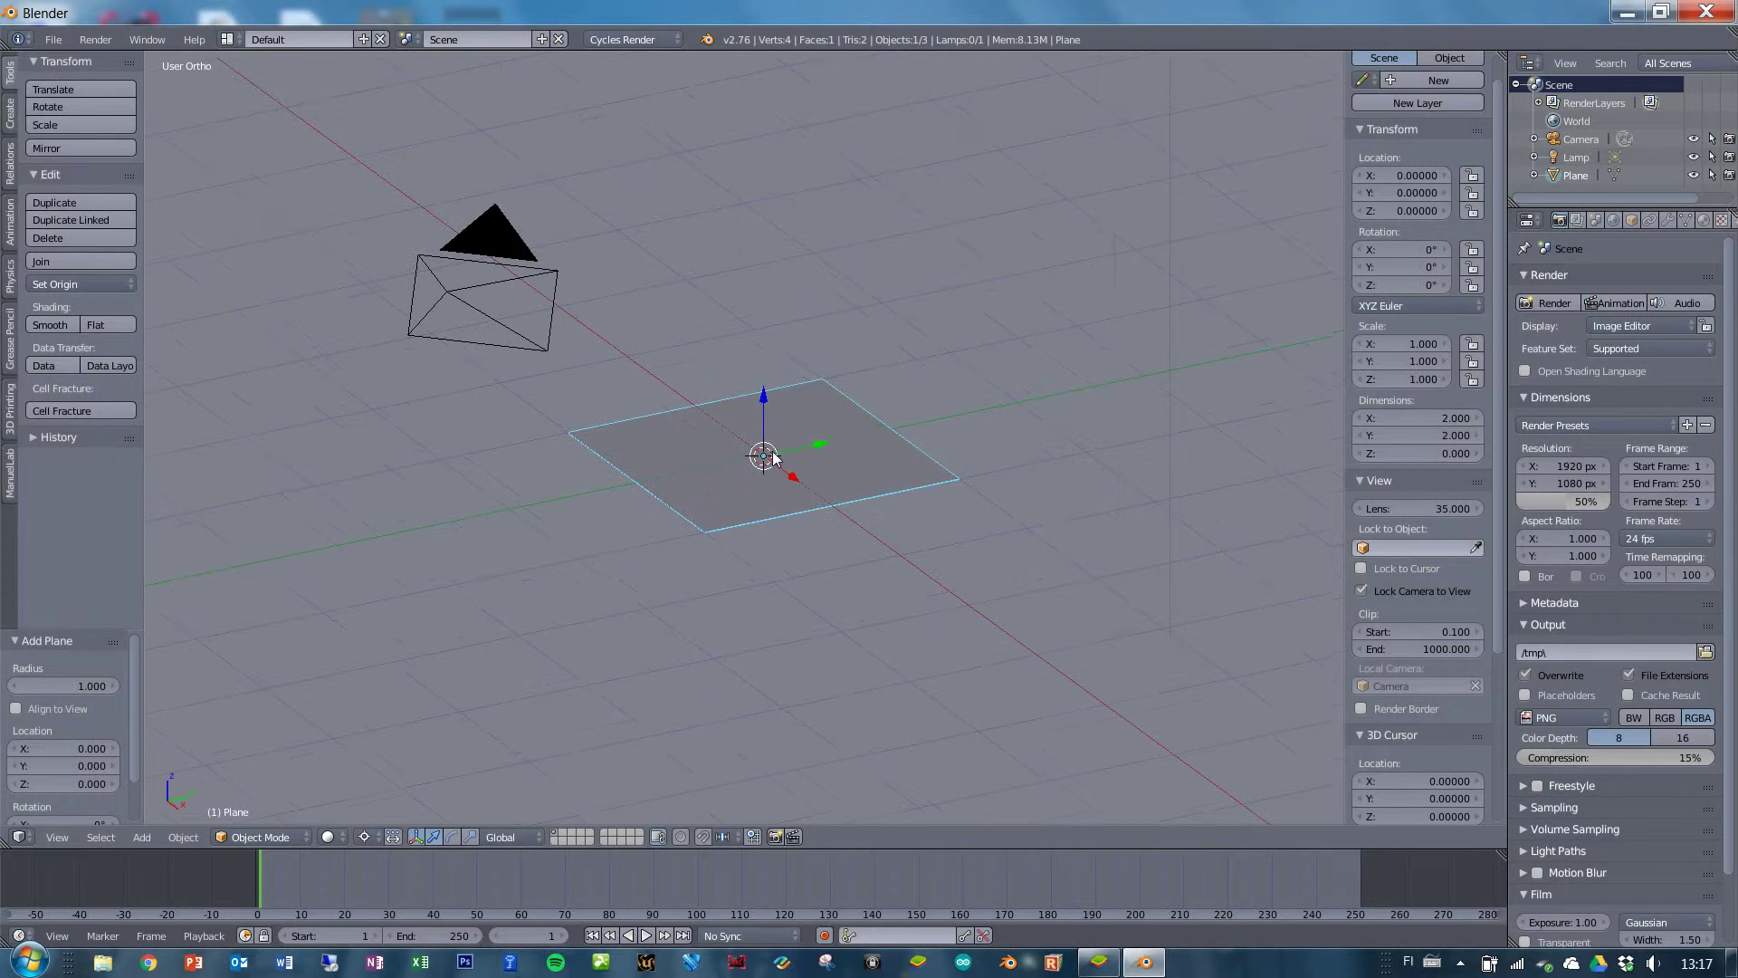
{"action": "scroll", "coordinate": [773, 458], "scroll_direction": "up", "scroll_amount": 2}
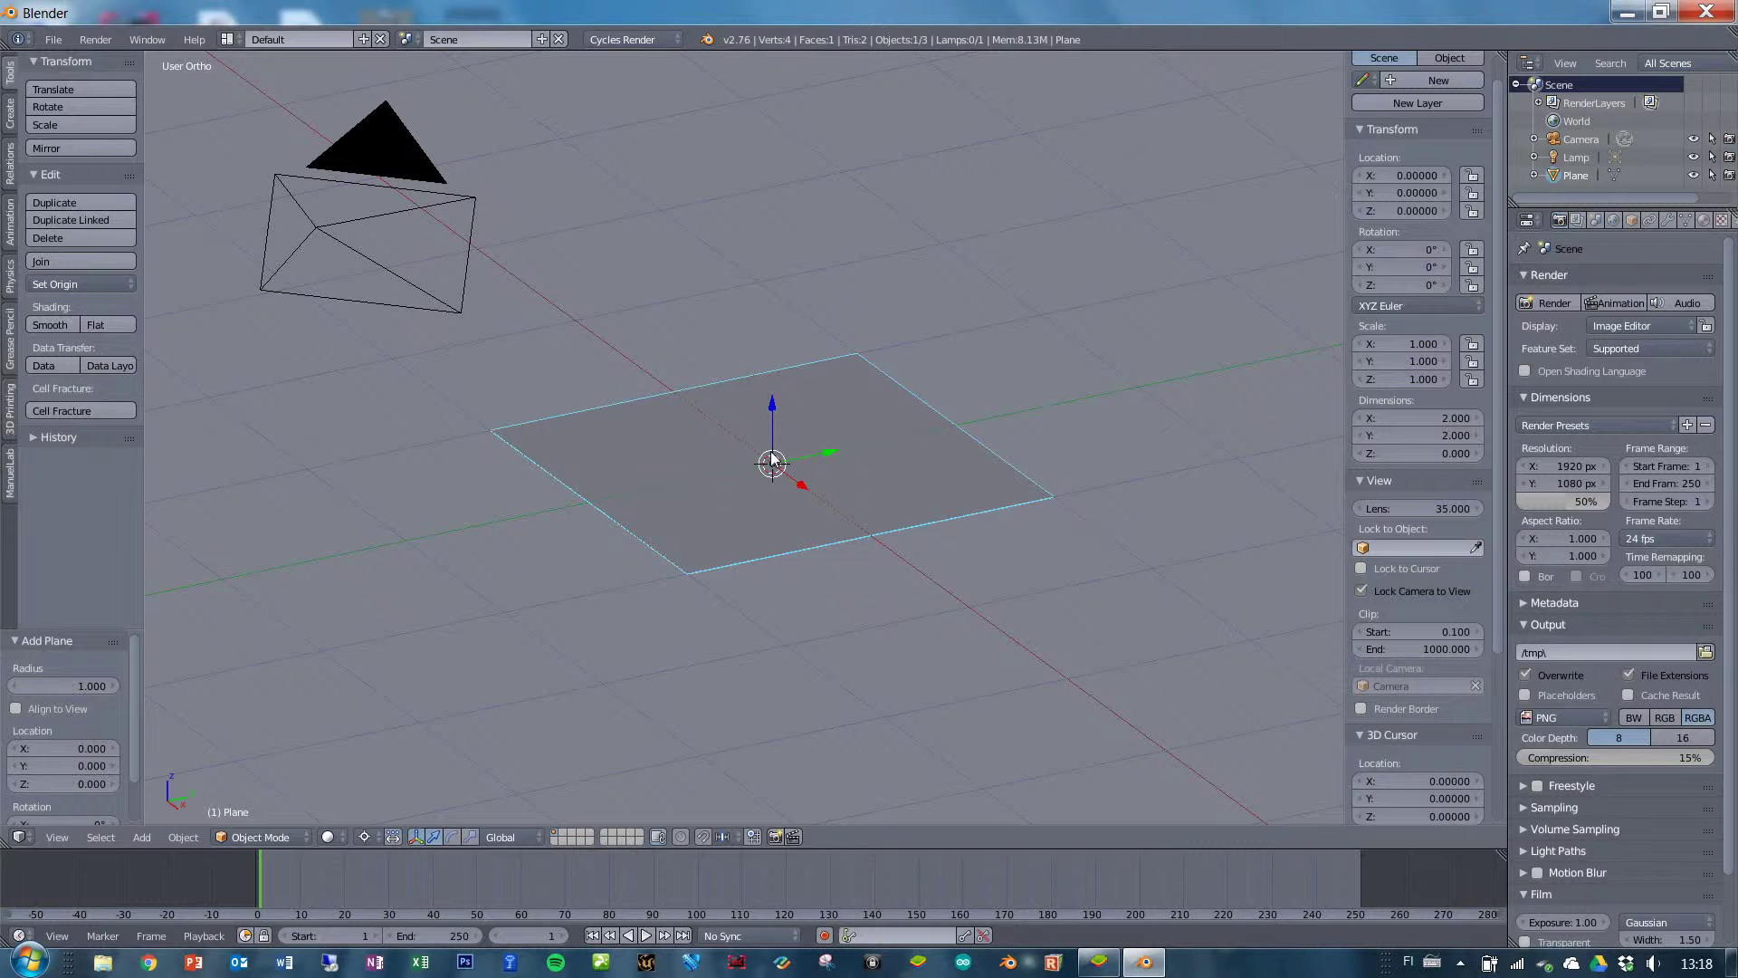
In top view and Edit Mode, subdivide the plane four times into a 16×16 grid.
{"action": "key", "text": "KP_7"}
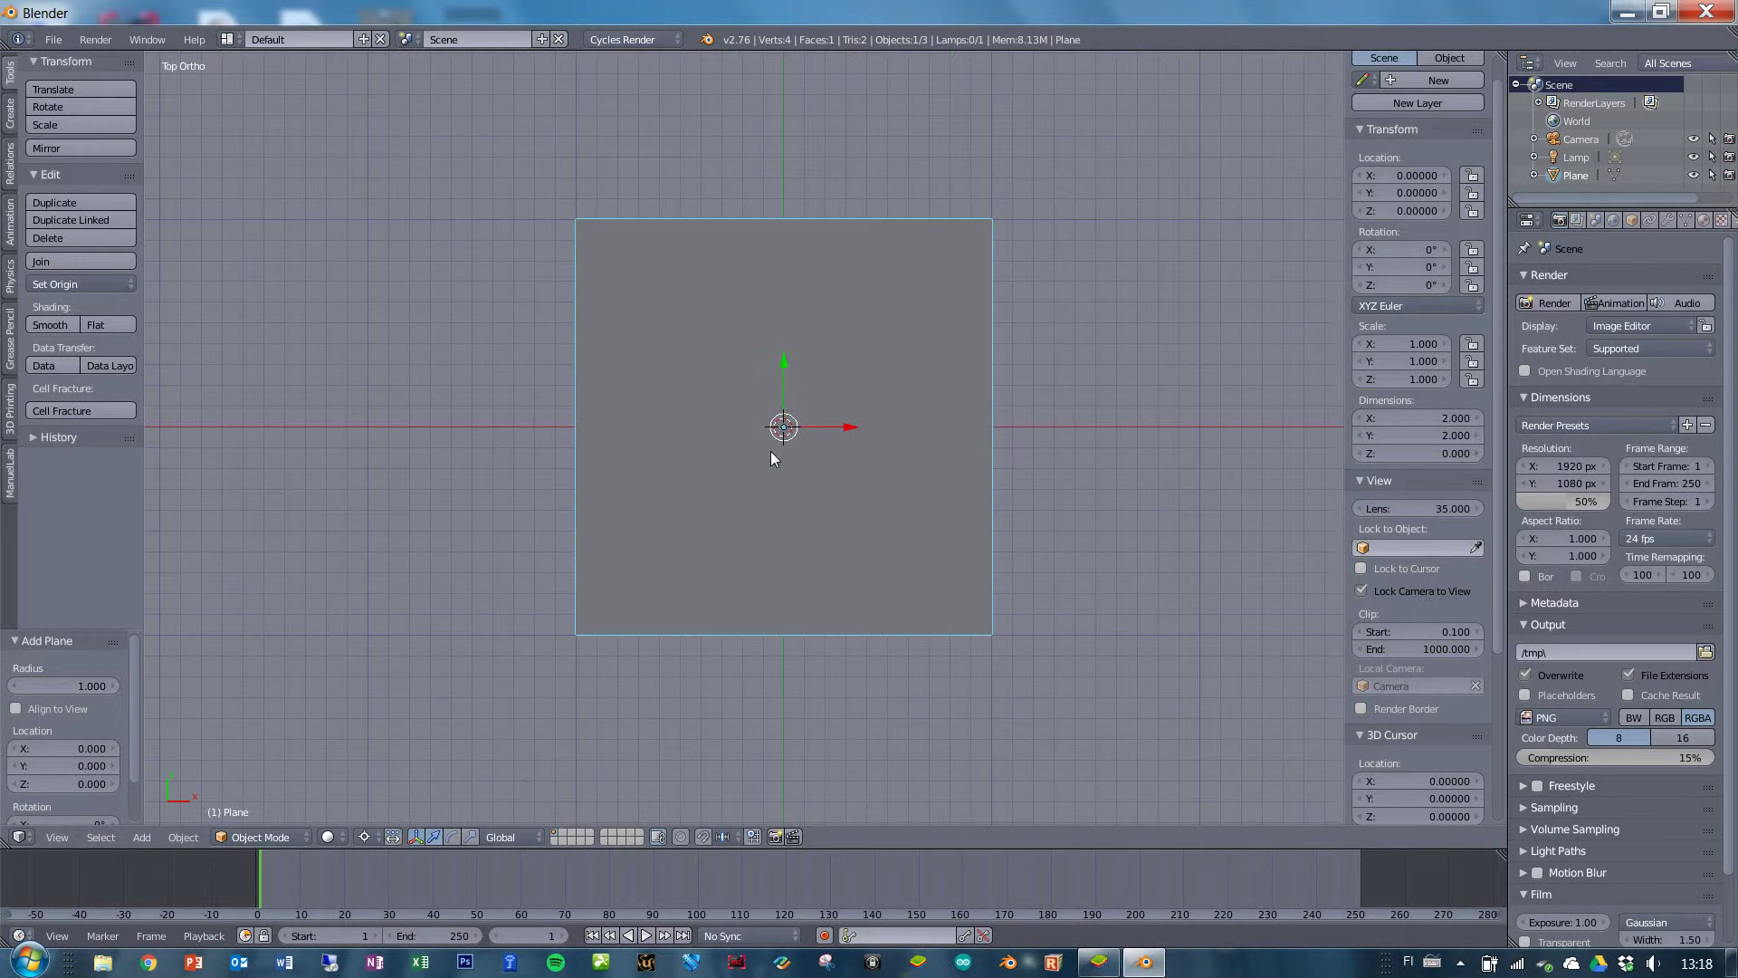
{"action": "key", "text": "Tab"}
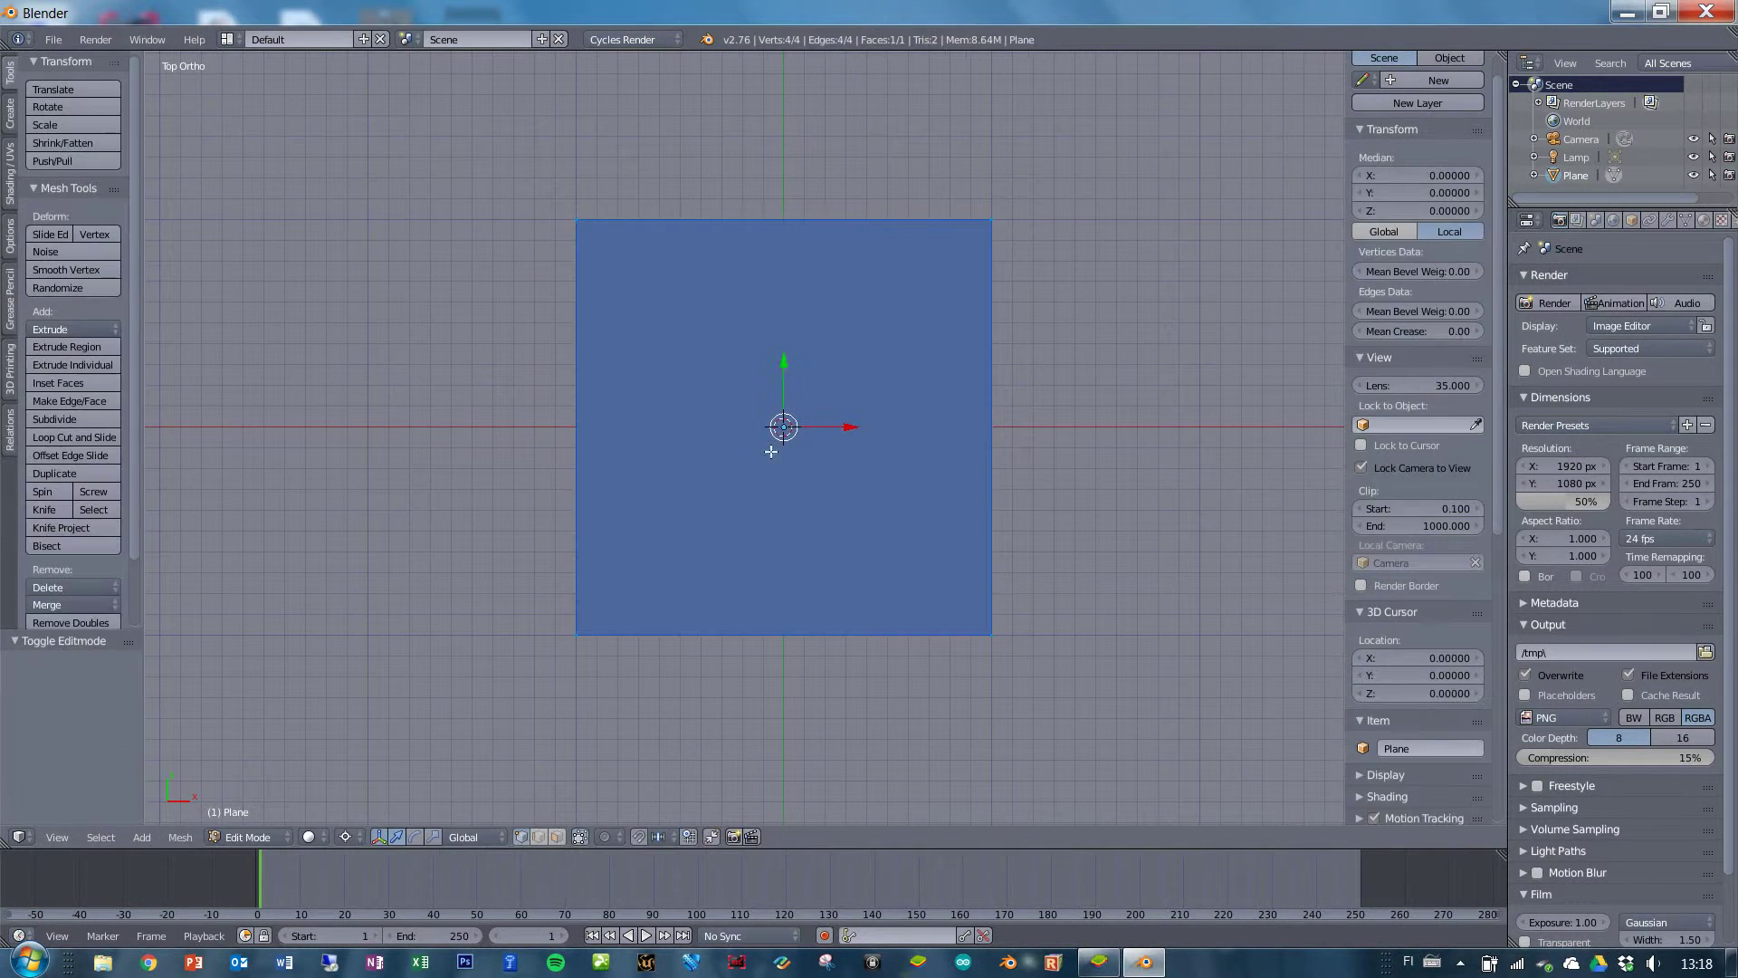
{"action": "left_click", "coordinate": [87, 421]}
{"action": "left_click", "coordinate": [87, 421]}
{"action": "left_click", "coordinate": [86, 422]}
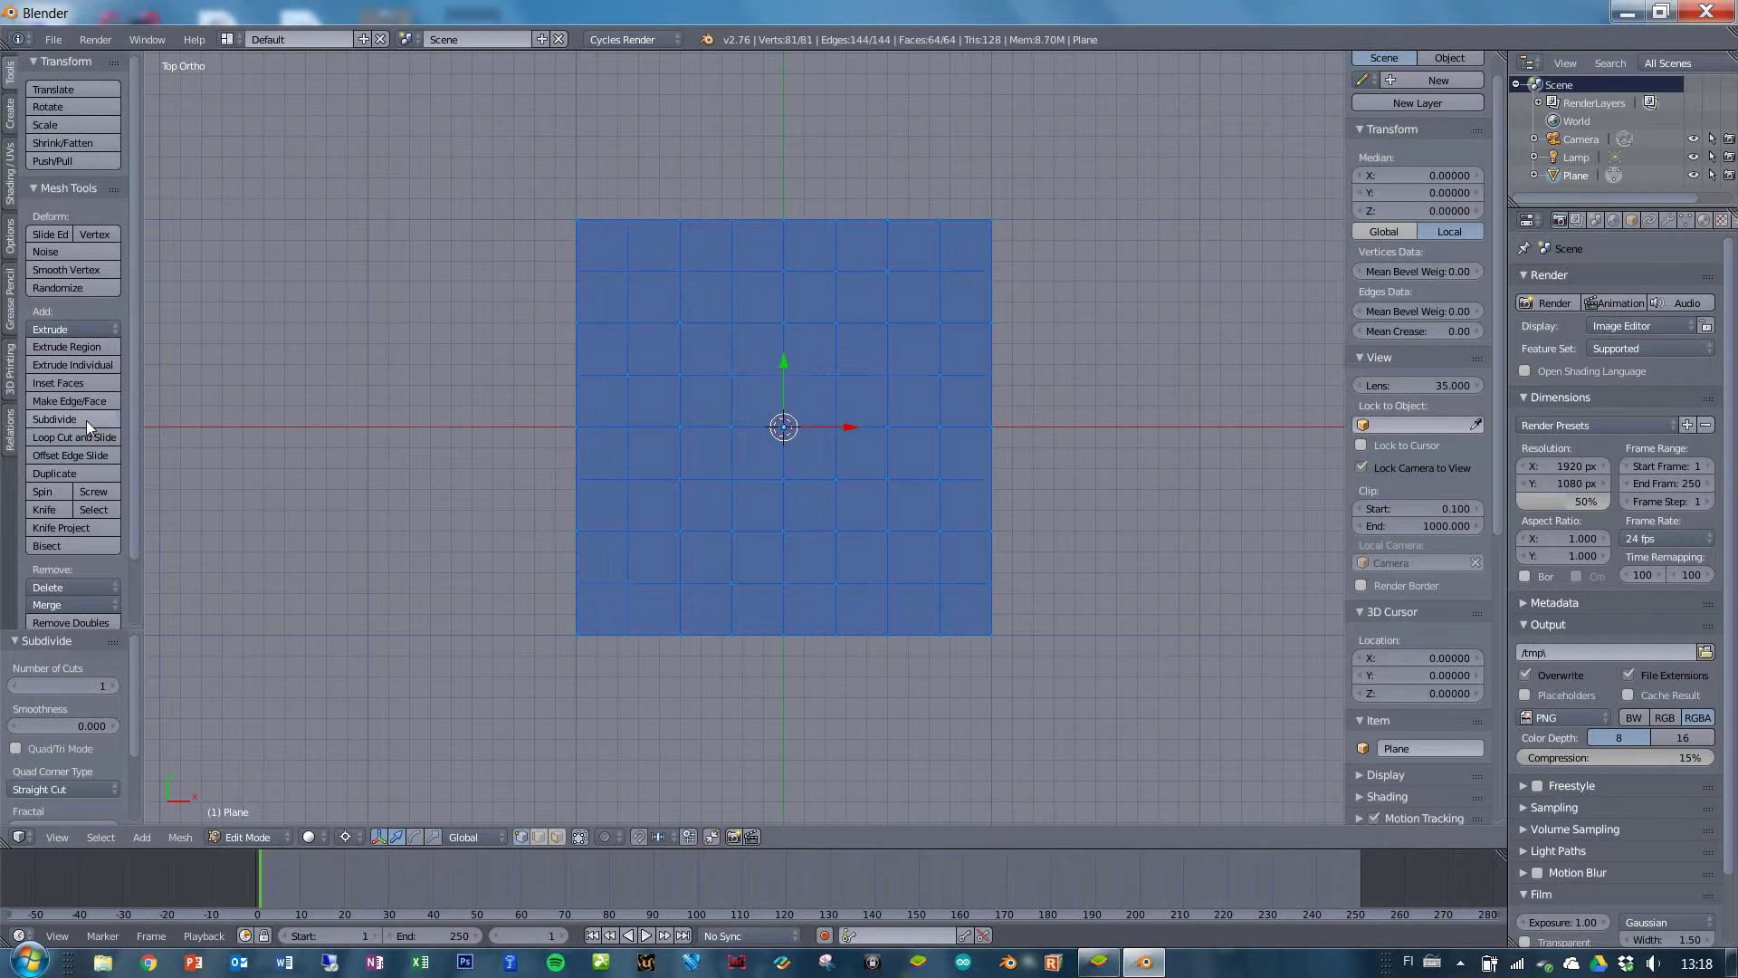
{"action": "left_click", "coordinate": [85, 420]}
{"action": "middle_click_drag", "start_coordinate": [679, 493], "coordinate": [788, 453]}
{"action": "scroll", "coordinate": [796, 493], "scroll_direction": "up", "scroll_amount": 3}
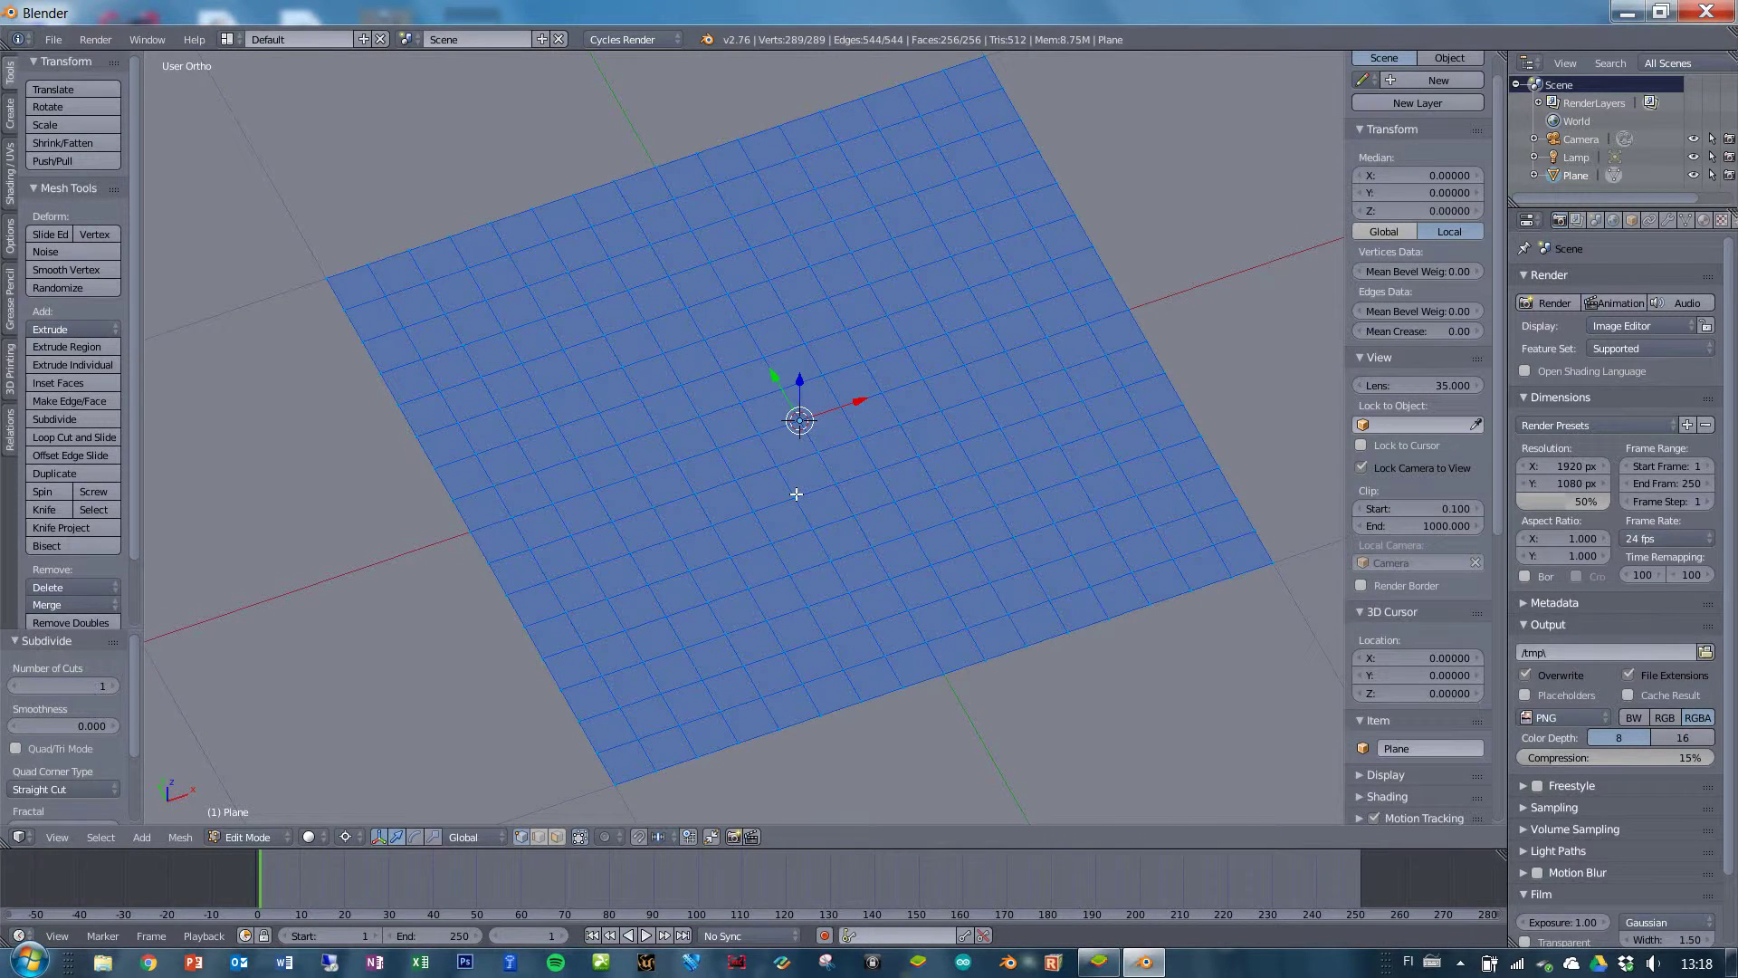
{"action": "key", "text": "KP_7"}
{"action": "key", "text": "a"}
{"action": "key", "text": "a"}
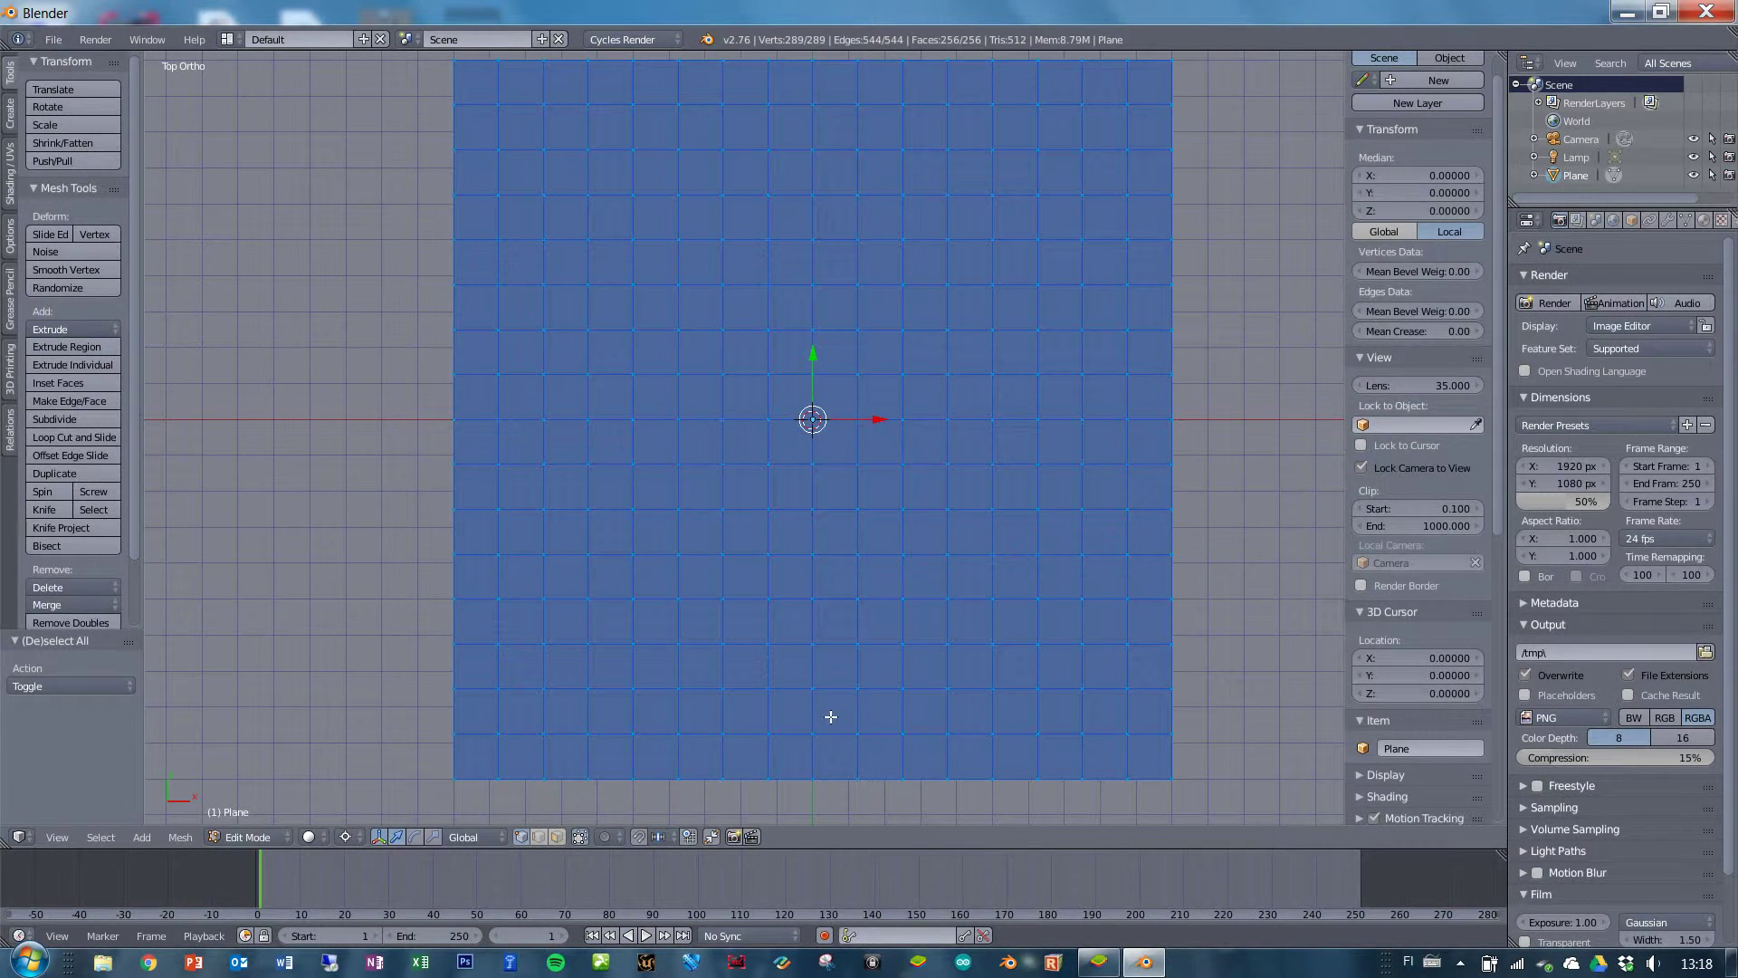
{"action": "key", "text": "a"}
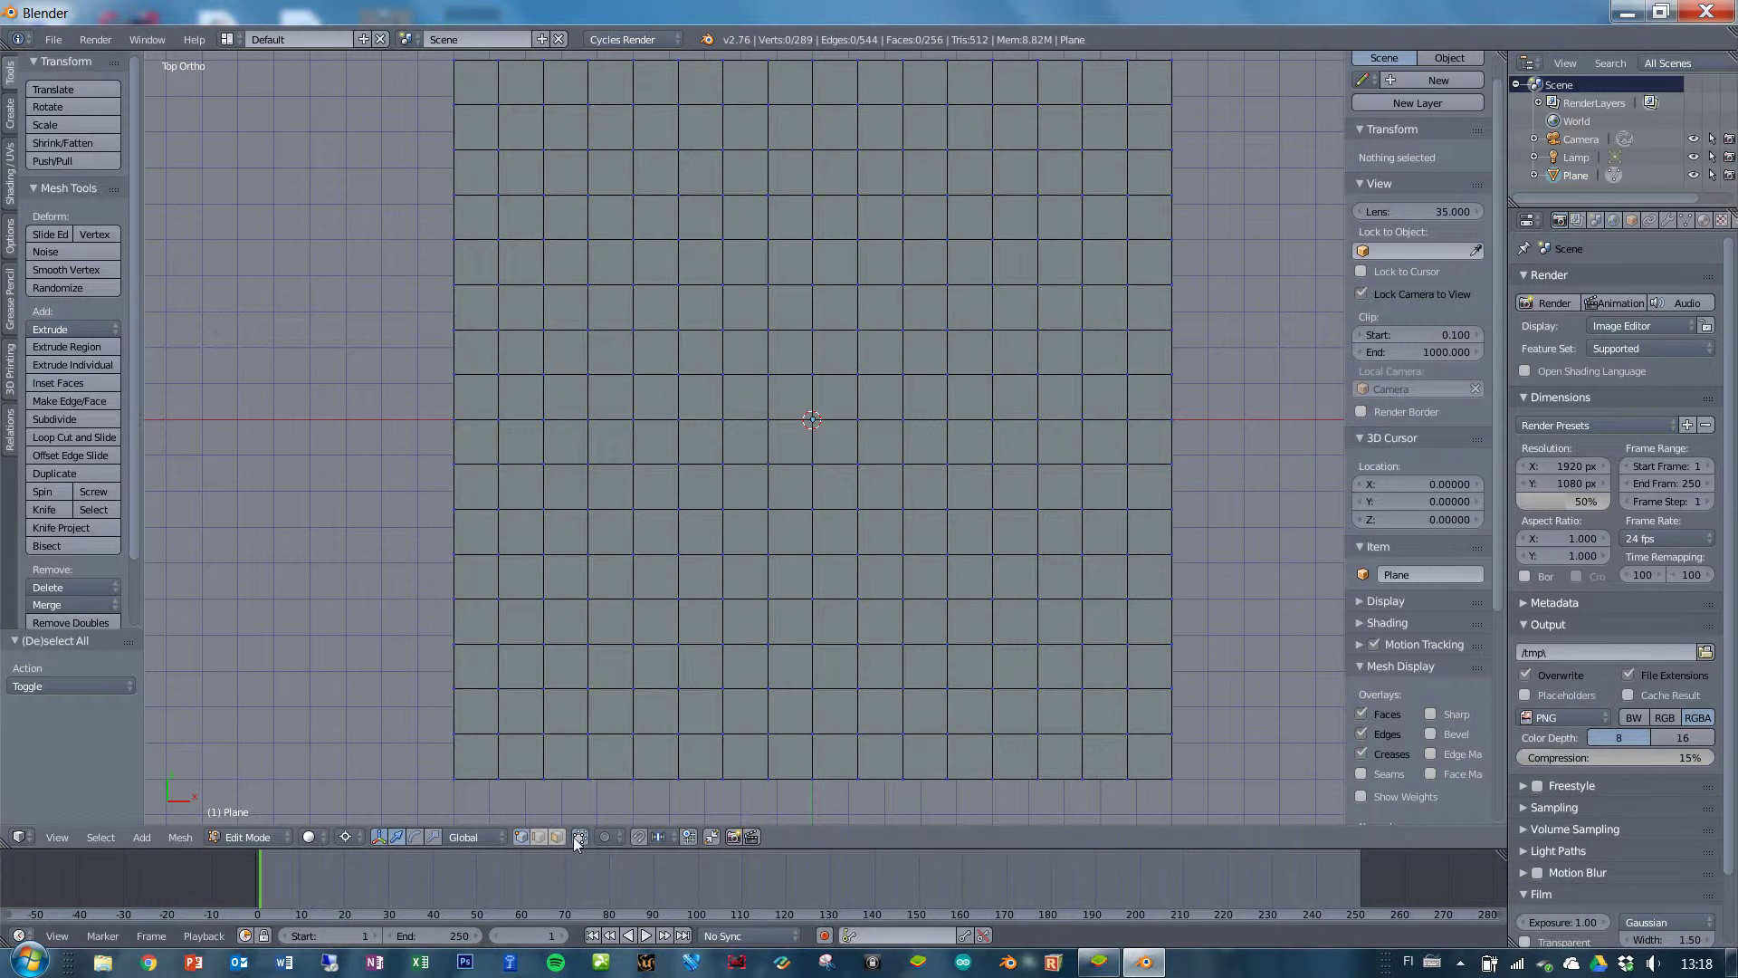
In face select mode, box-select the bottom, left, right and top border faces.
{"action": "left_click", "coordinate": [562, 836]}
{"action": "scroll", "coordinate": [787, 665], "scroll_direction": "down", "scroll_amount": 2}
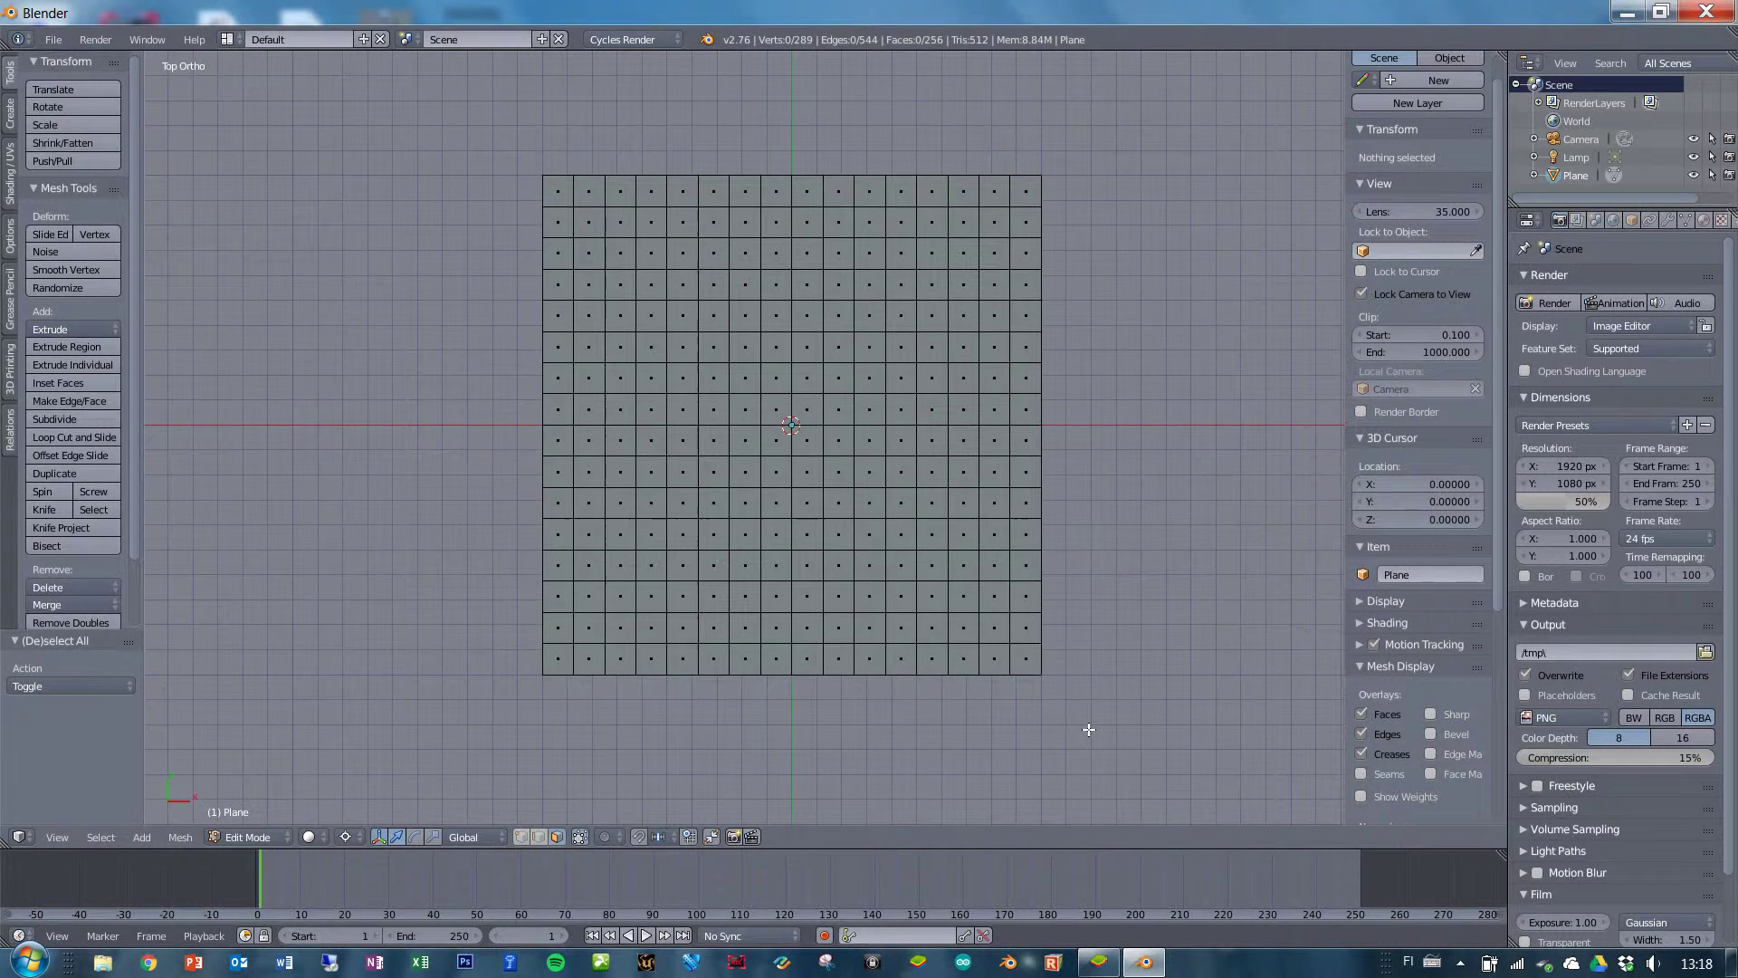
{"action": "key", "text": "b"}
{"action": "left_click_drag", "start_coordinate": [1100, 736], "coordinate": [445, 645]}
{"action": "key", "text": "b"}
{"action": "left_click_drag", "start_coordinate": [433, 131], "coordinate": [556, 670]}
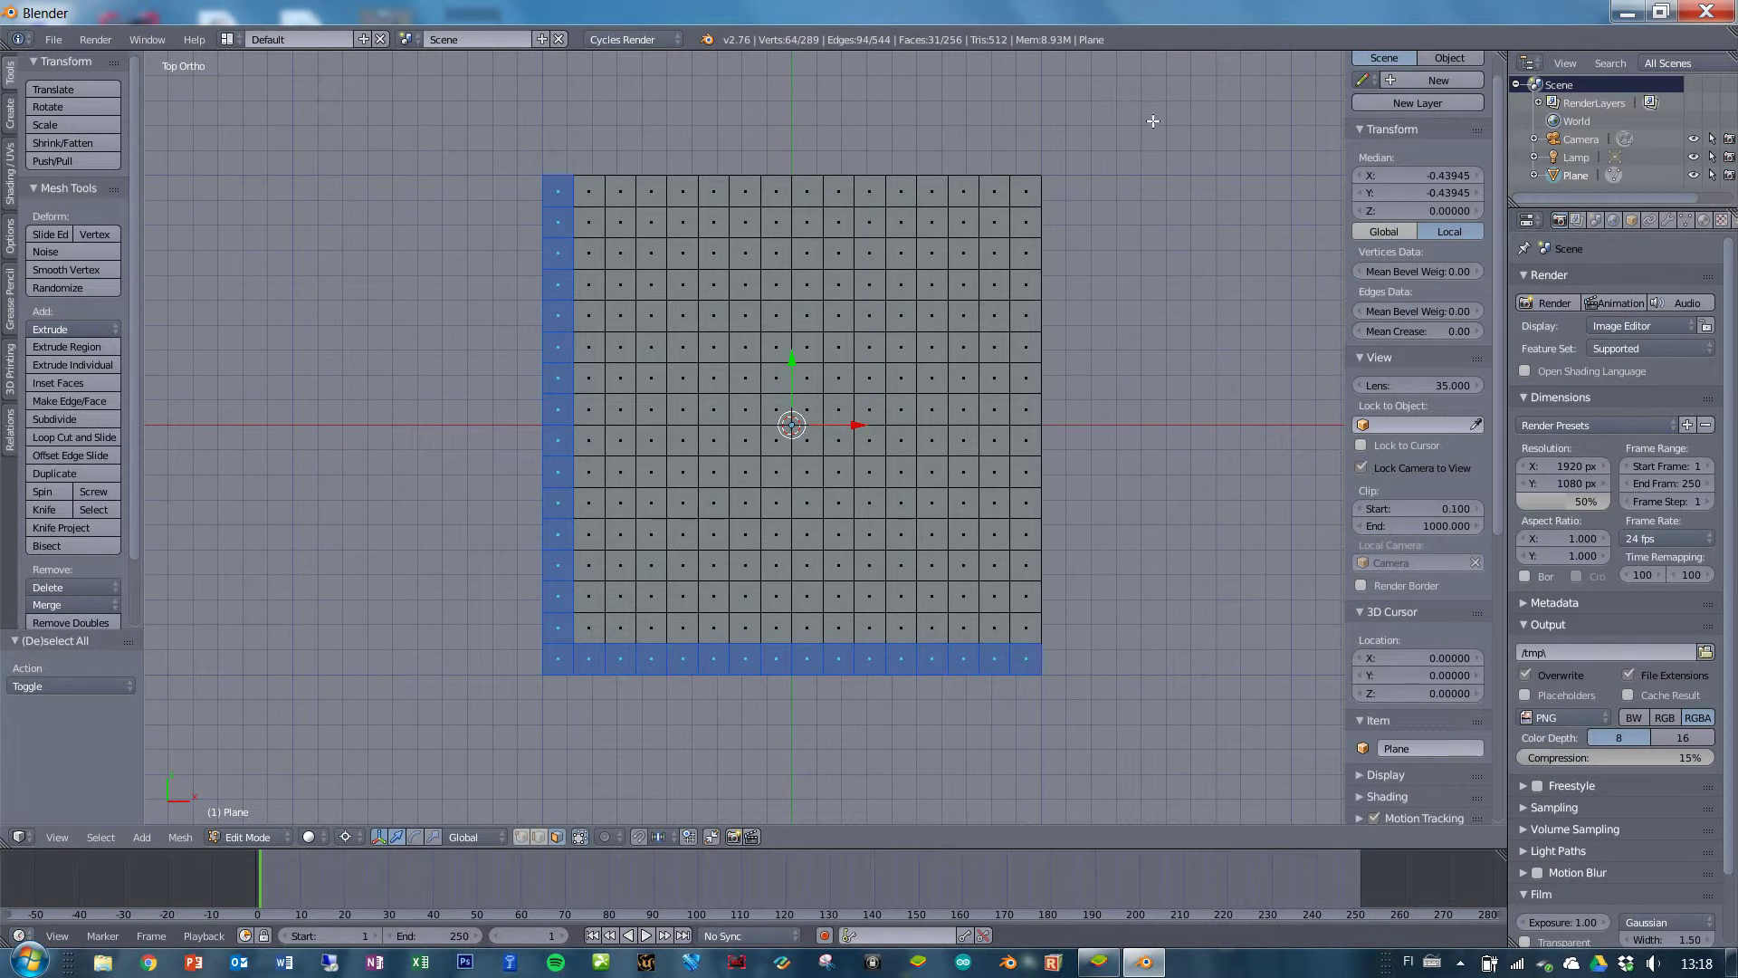
{"action": "key", "text": "b"}
{"action": "left_click_drag", "start_coordinate": [1155, 104], "coordinate": [1036, 726]}
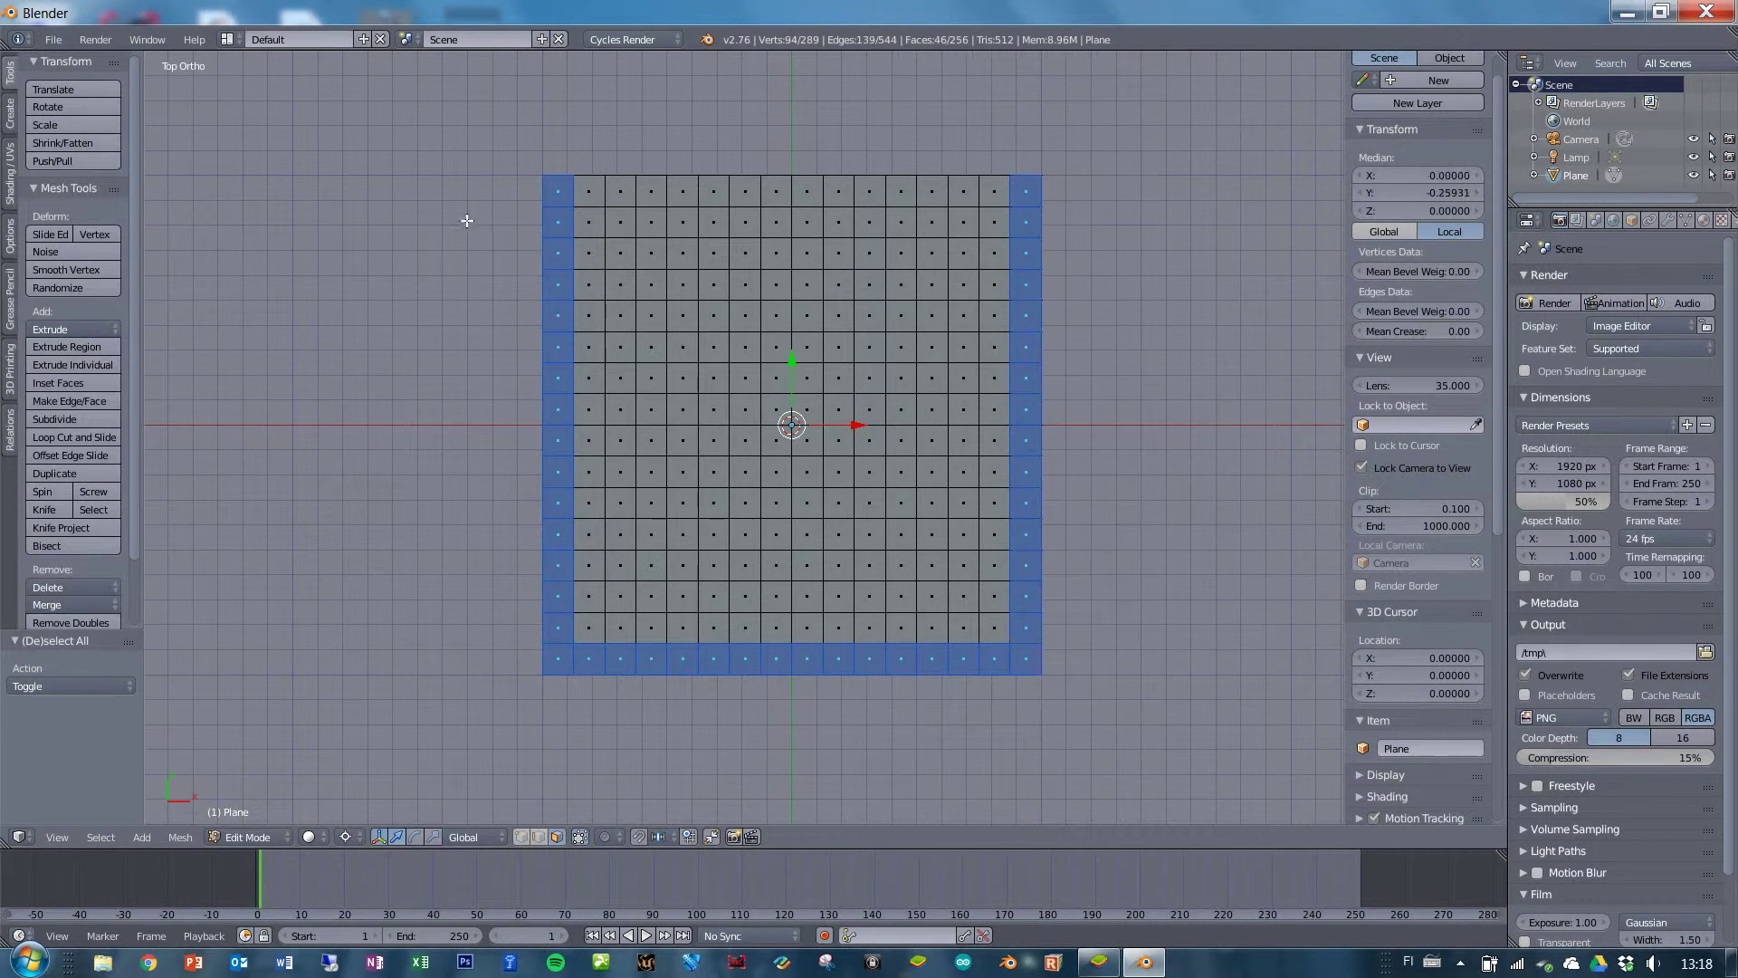
{"action": "key", "text": "b"}
{"action": "left_click_drag", "start_coordinate": [429, 127], "coordinate": [1112, 190]}
Extrude the selected border faces about 0.06 upward into a raised rim.
{"action": "middle_click_drag", "start_coordinate": [1105, 706], "coordinate": [1012, 566]}
{"action": "key", "text": "e"}
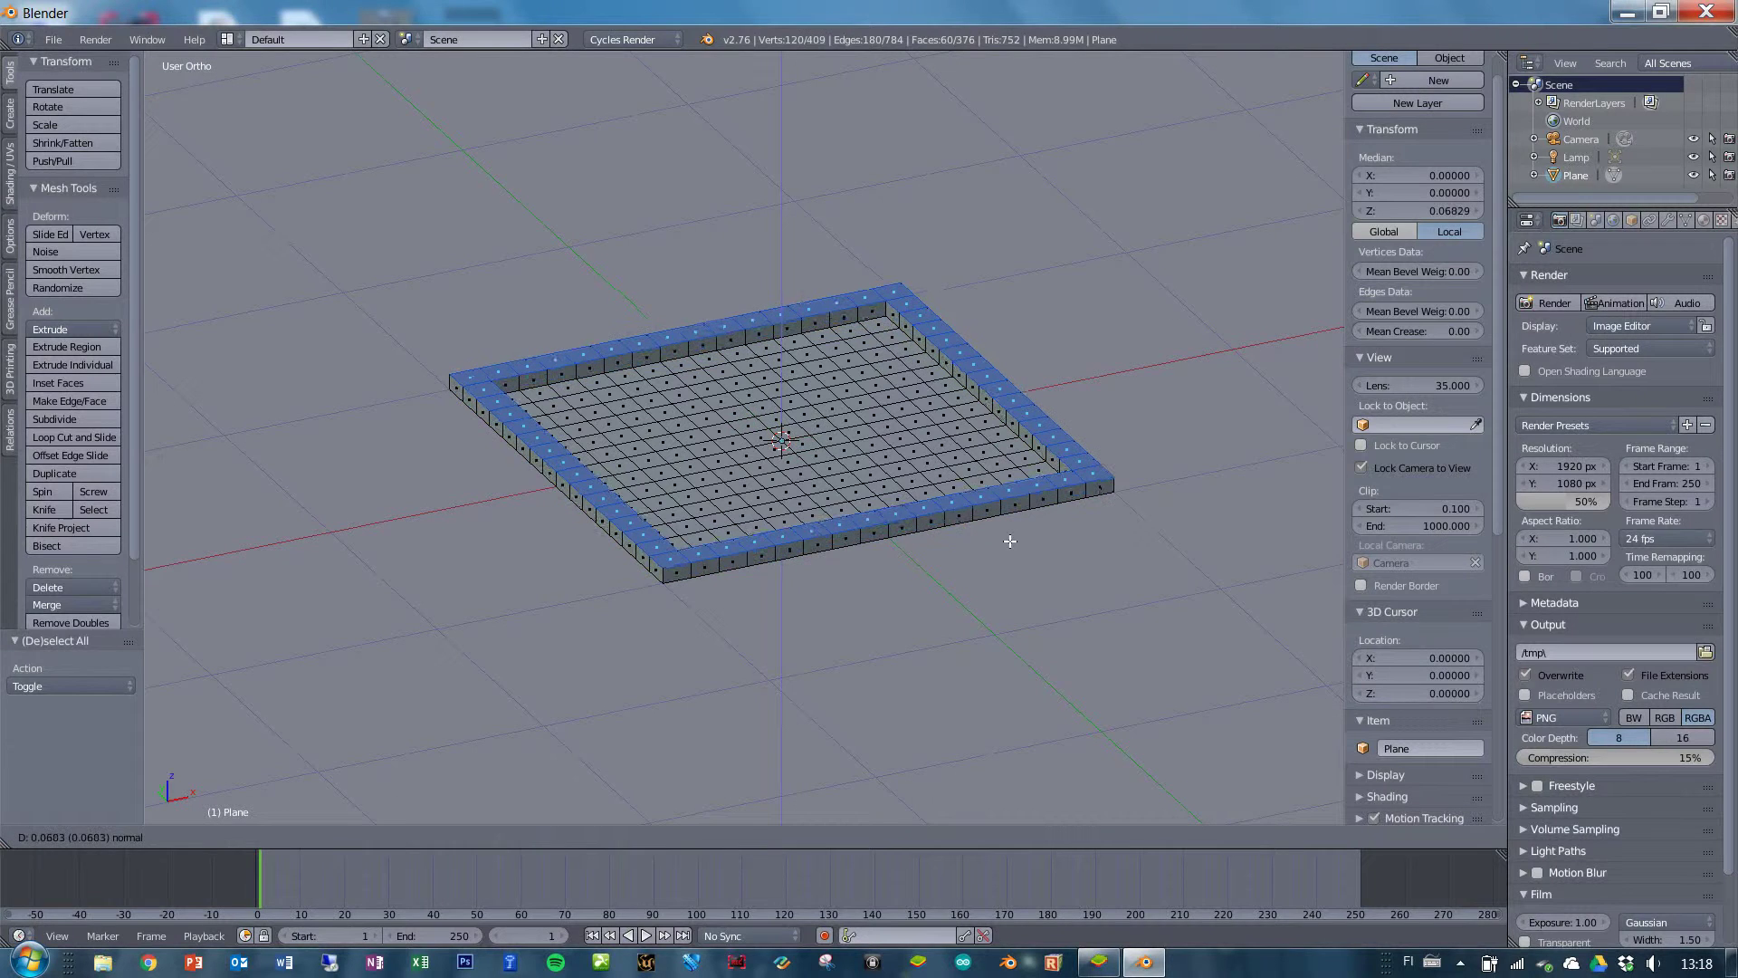
{"action": "left_click", "coordinate": [1008, 542]}
{"action": "key", "text": "KP_7"}
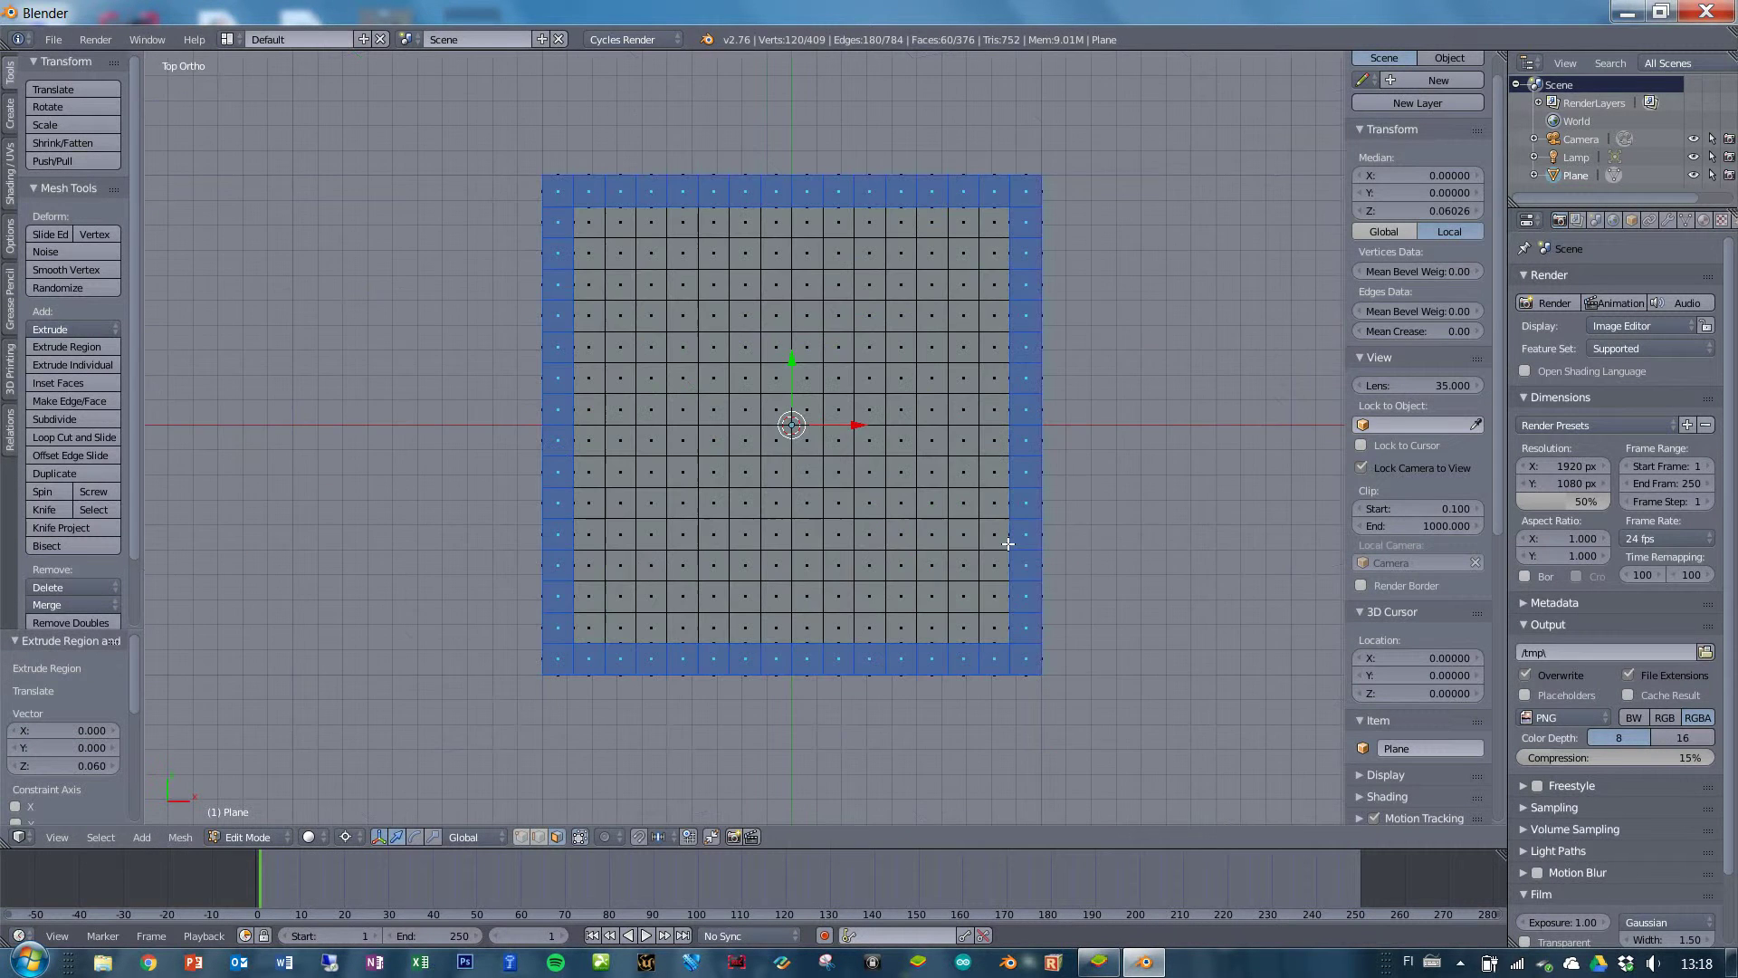
Select twenty-three scattered interior faces to become holes.
{"action": "right_click", "coordinate": [624, 283]}
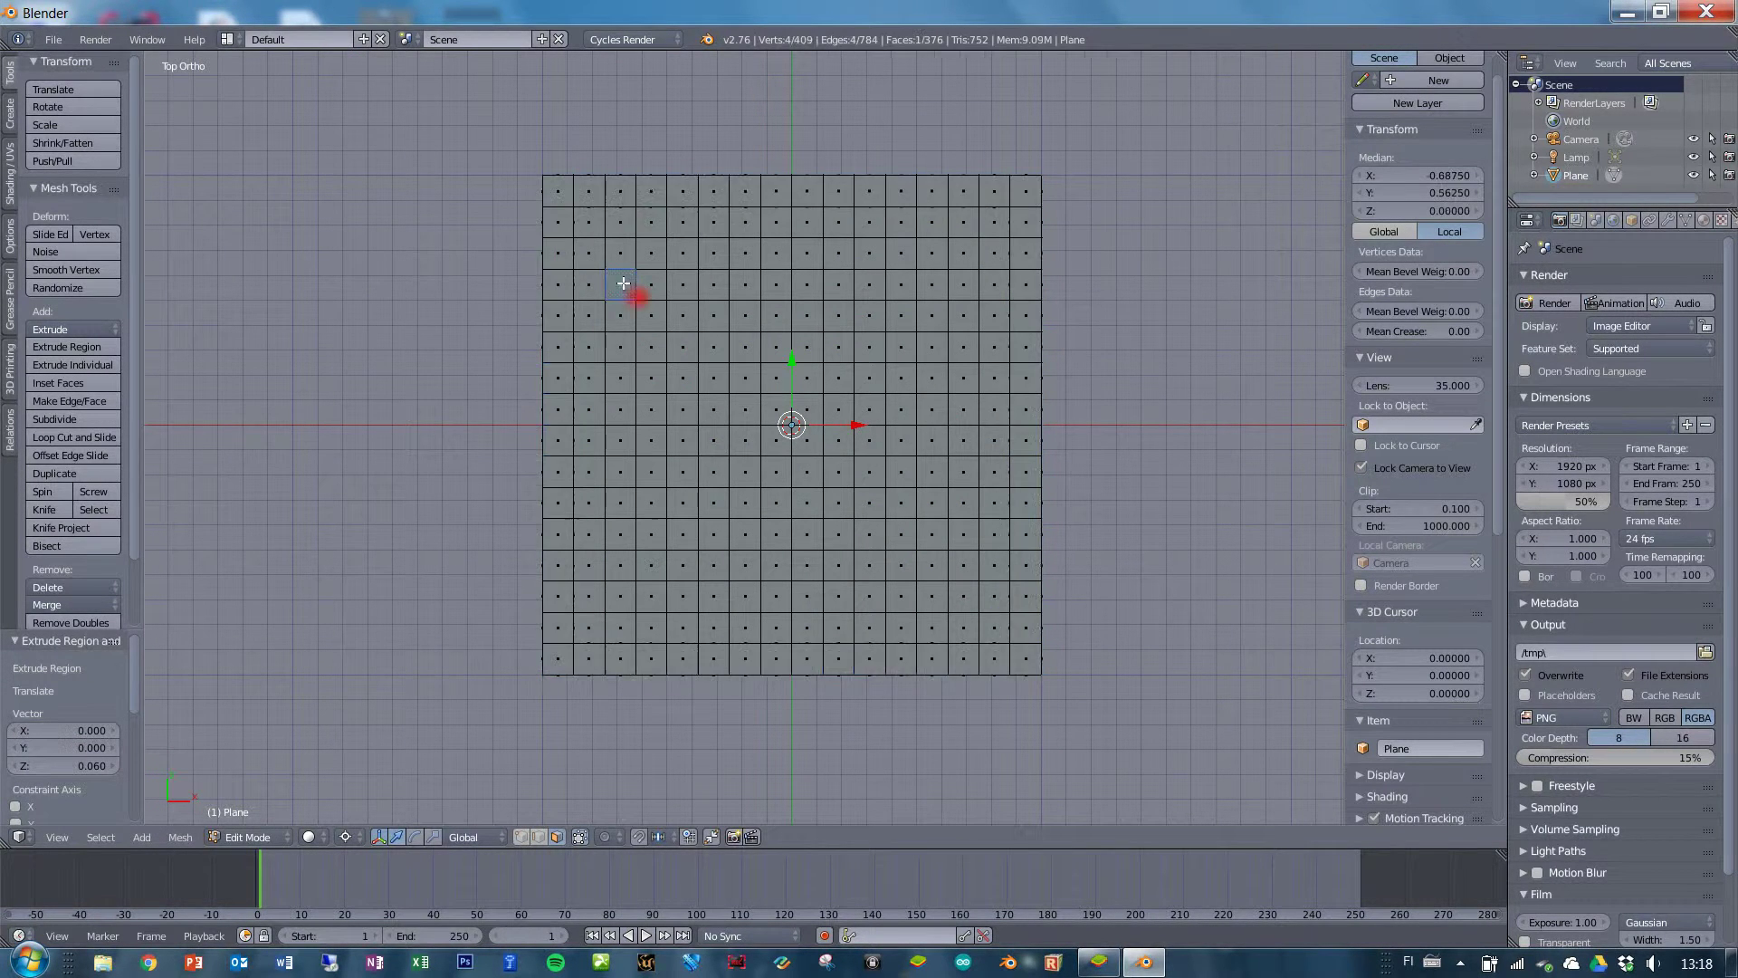
{"action": "right_click", "coordinate": [714, 254], "text": "shift"}
{"action": "right_click", "coordinate": [771, 313], "text": "shift"}
{"action": "right_click", "coordinate": [715, 378], "text": "shift"}
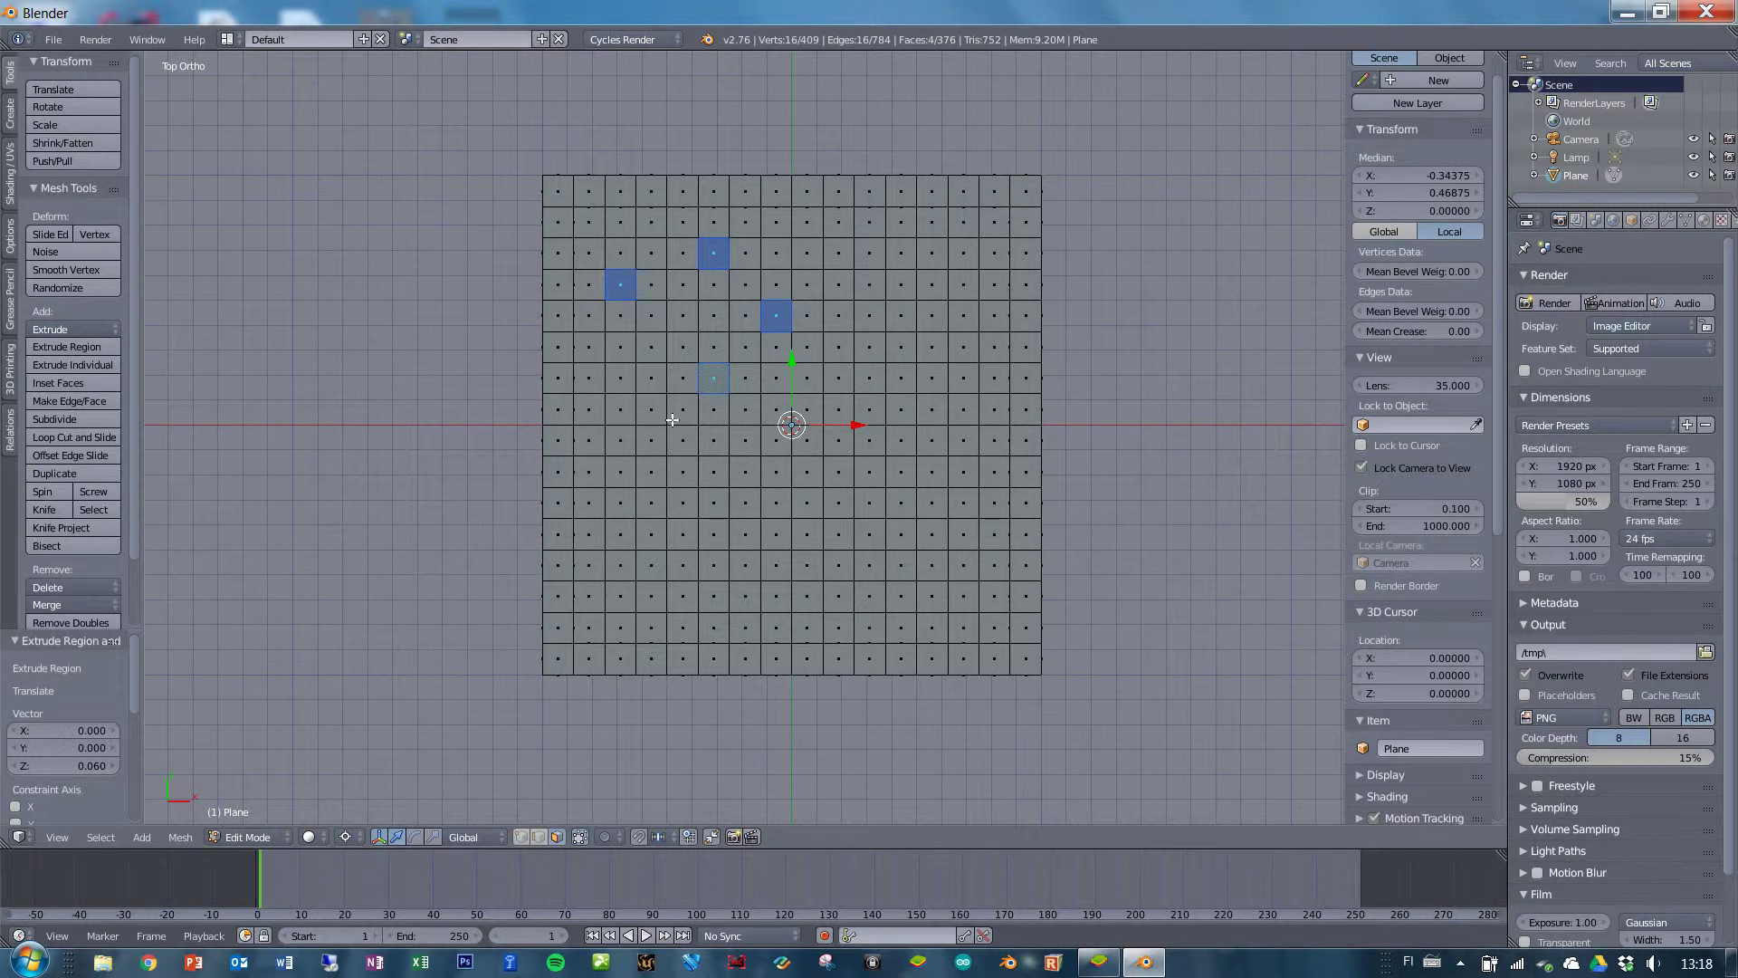
{"action": "right_click", "coordinate": [654, 476], "text": "shift"}
{"action": "right_click", "coordinate": [621, 412], "text": "shift"}
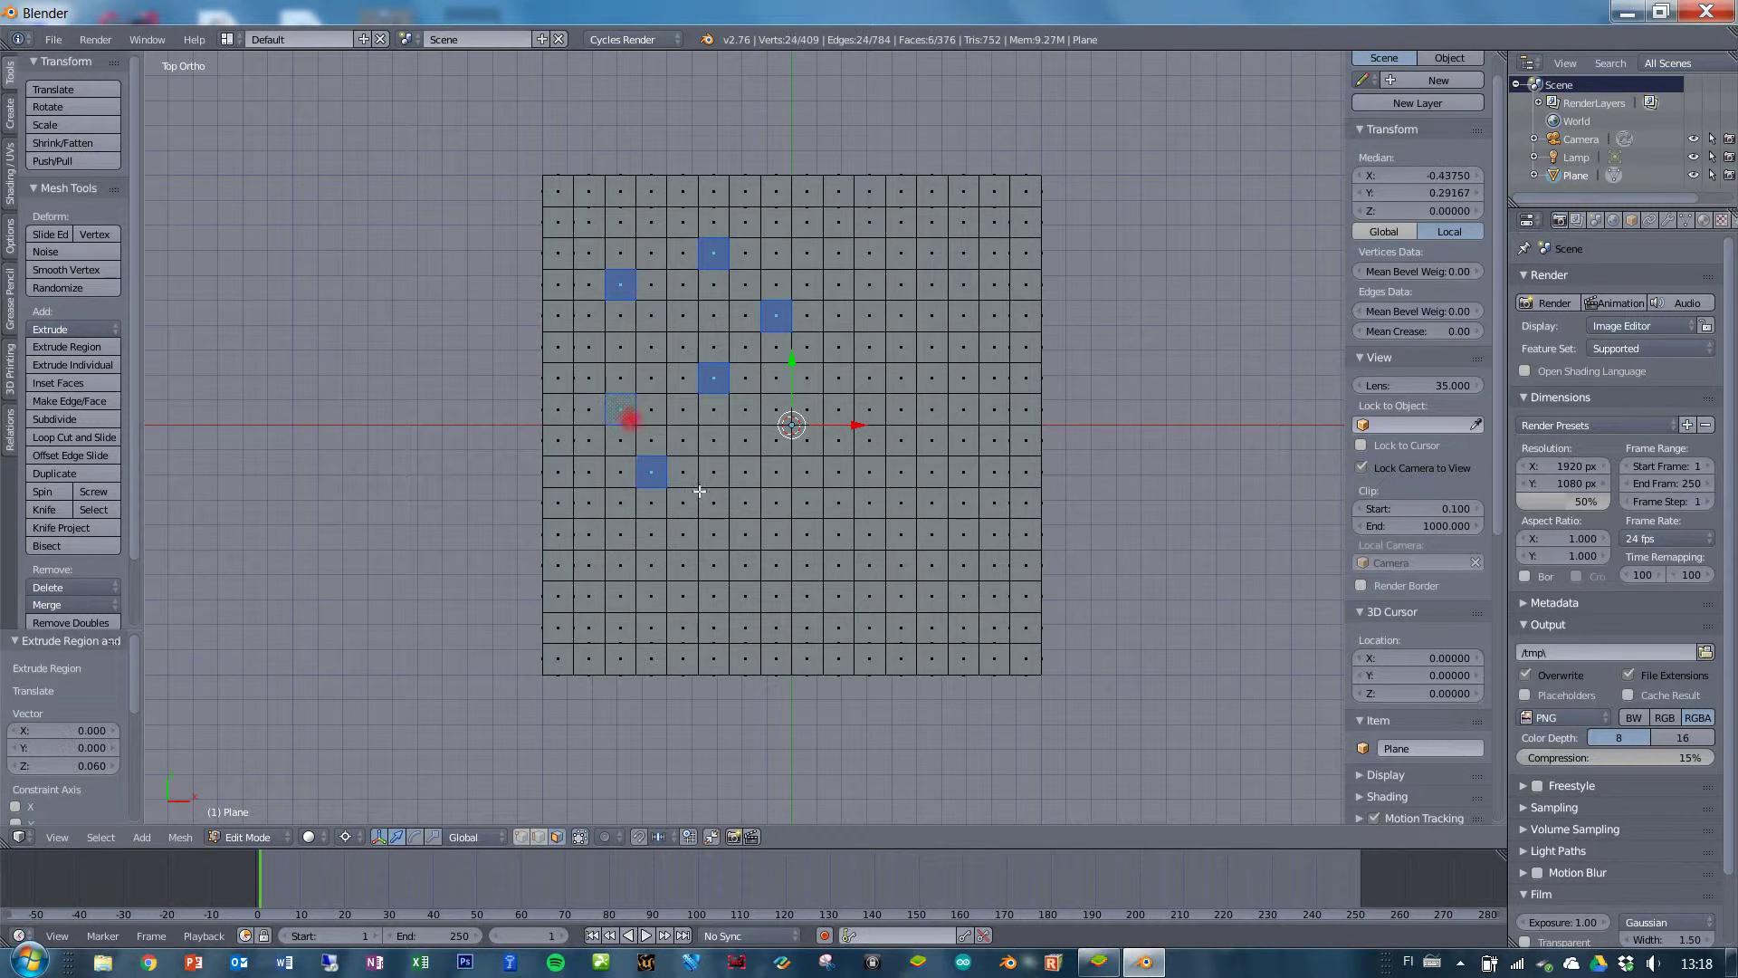
{"action": "right_click", "coordinate": [692, 566], "text": "shift"}
{"action": "right_click", "coordinate": [790, 582], "text": "shift"}
{"action": "right_click", "coordinate": [791, 508], "text": "shift"}
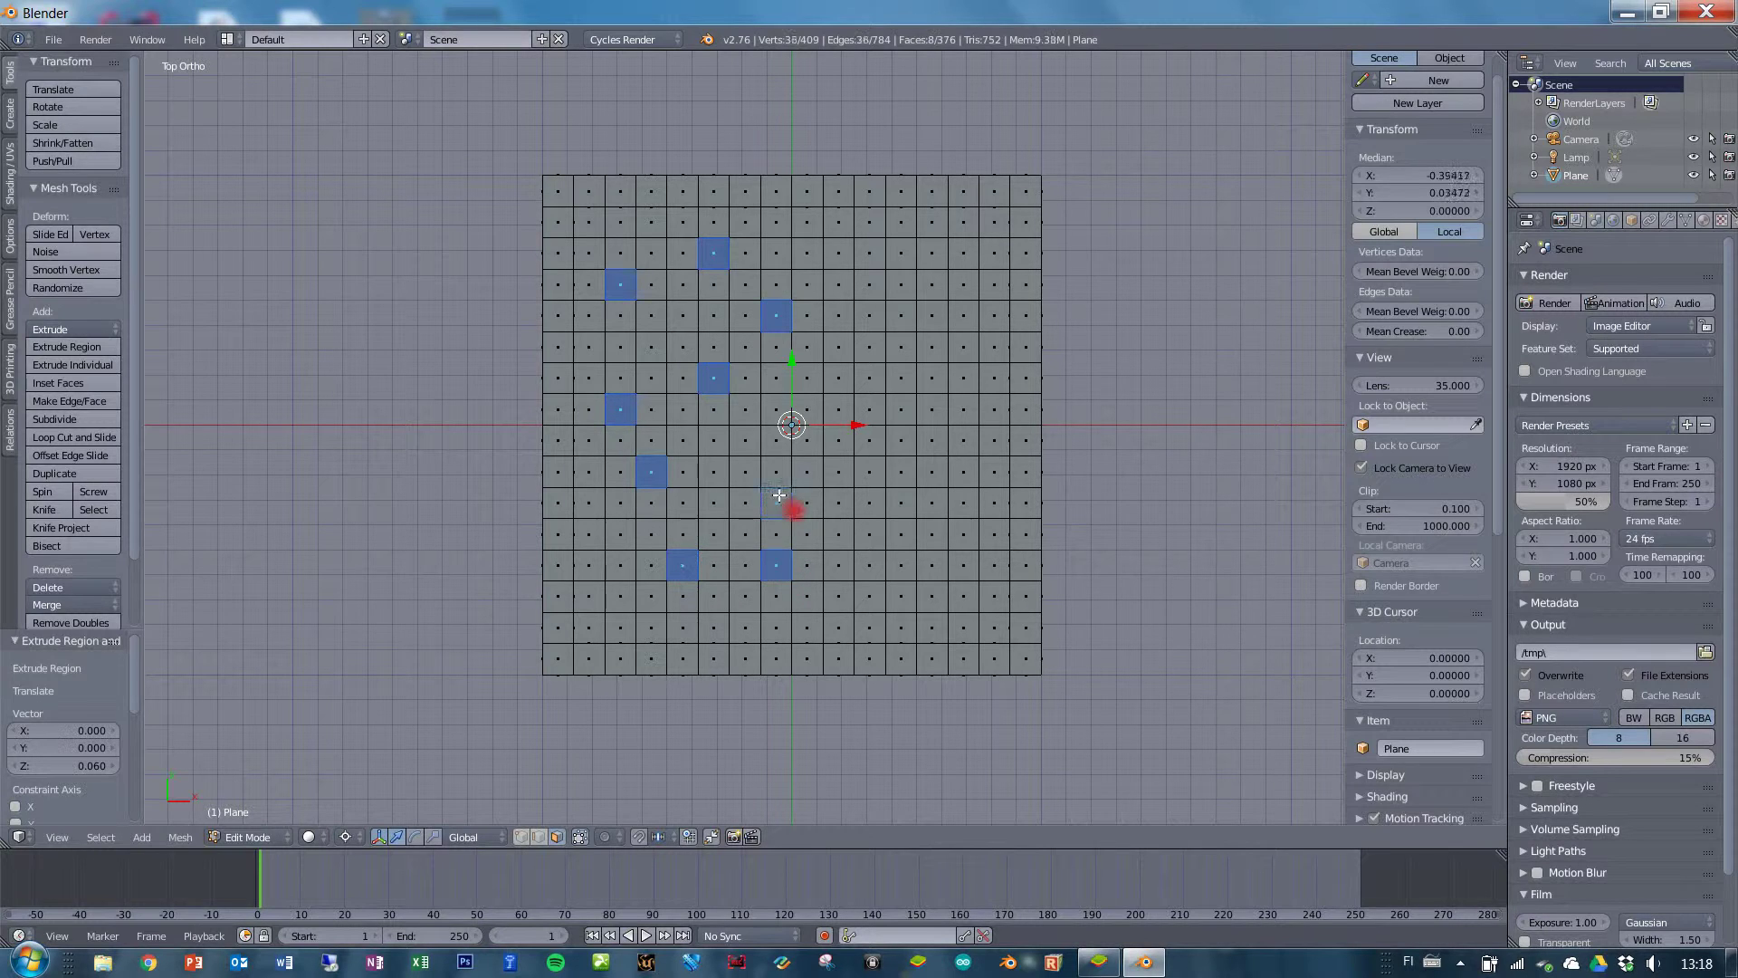
{"action": "right_click", "coordinate": [869, 476], "text": "shift"}
{"action": "right_click", "coordinate": [867, 412], "text": "shift"}
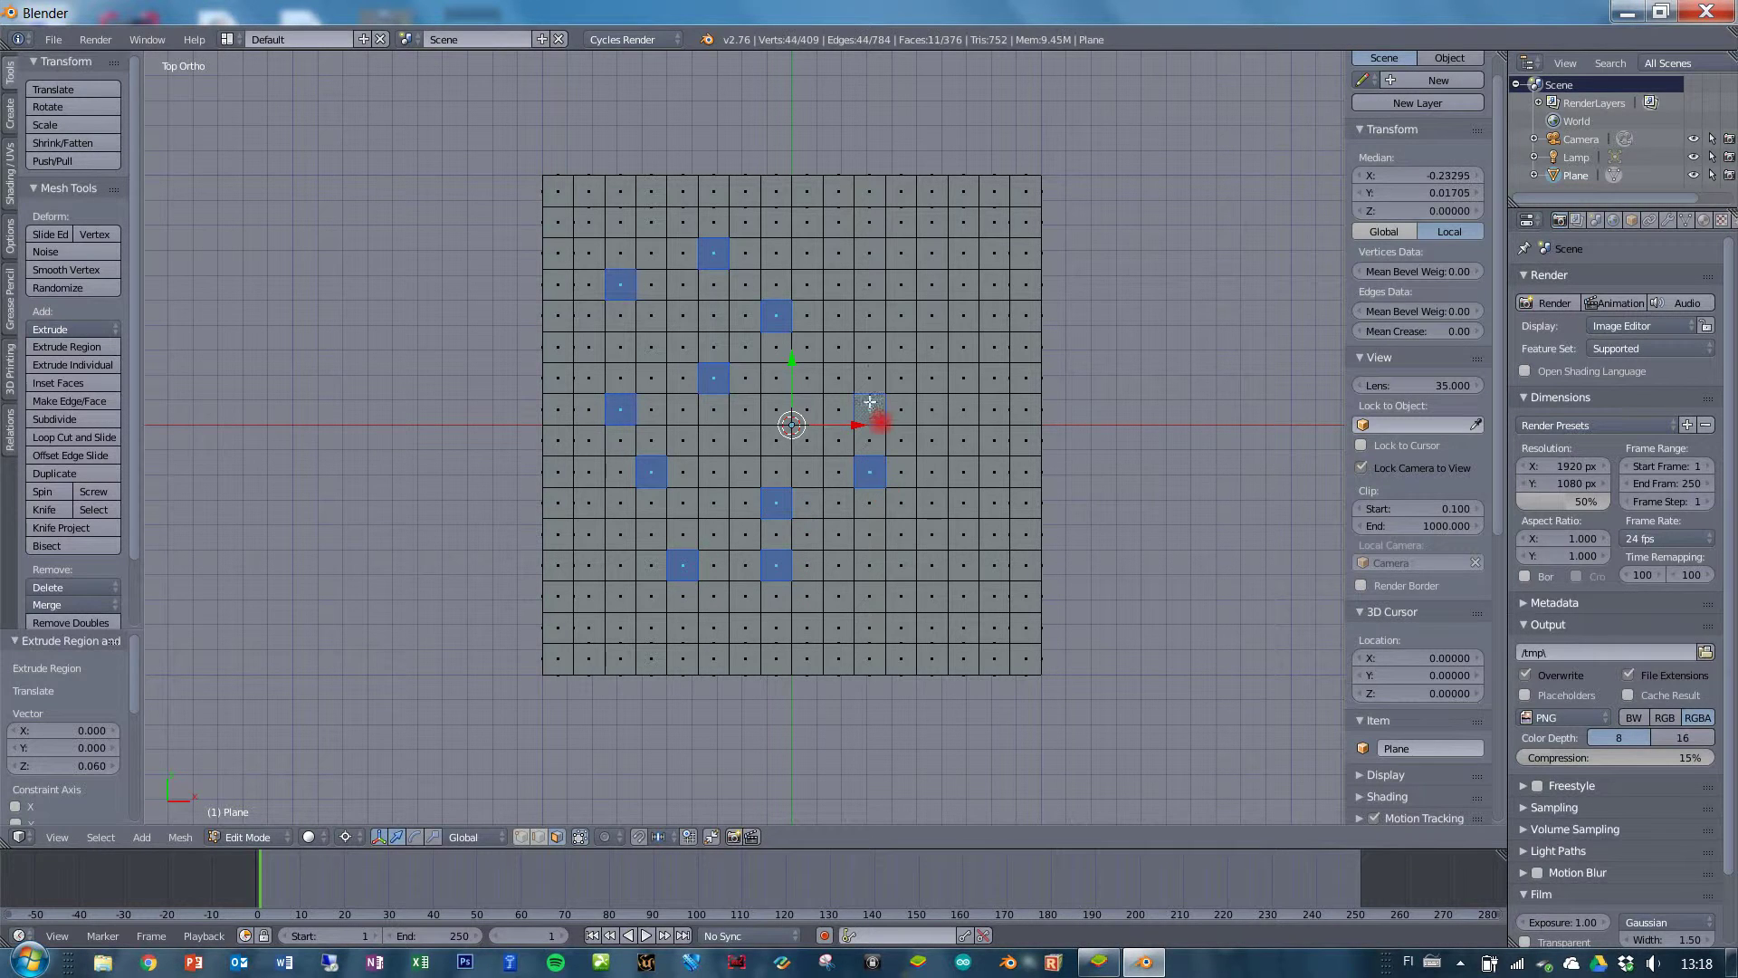
{"action": "right_click", "coordinate": [873, 317], "text": "shift"}
{"action": "right_click", "coordinate": [970, 291], "text": "shift"}
{"action": "right_click", "coordinate": [971, 234], "text": "shift"}
{"action": "right_click", "coordinate": [871, 237], "text": "shift"}
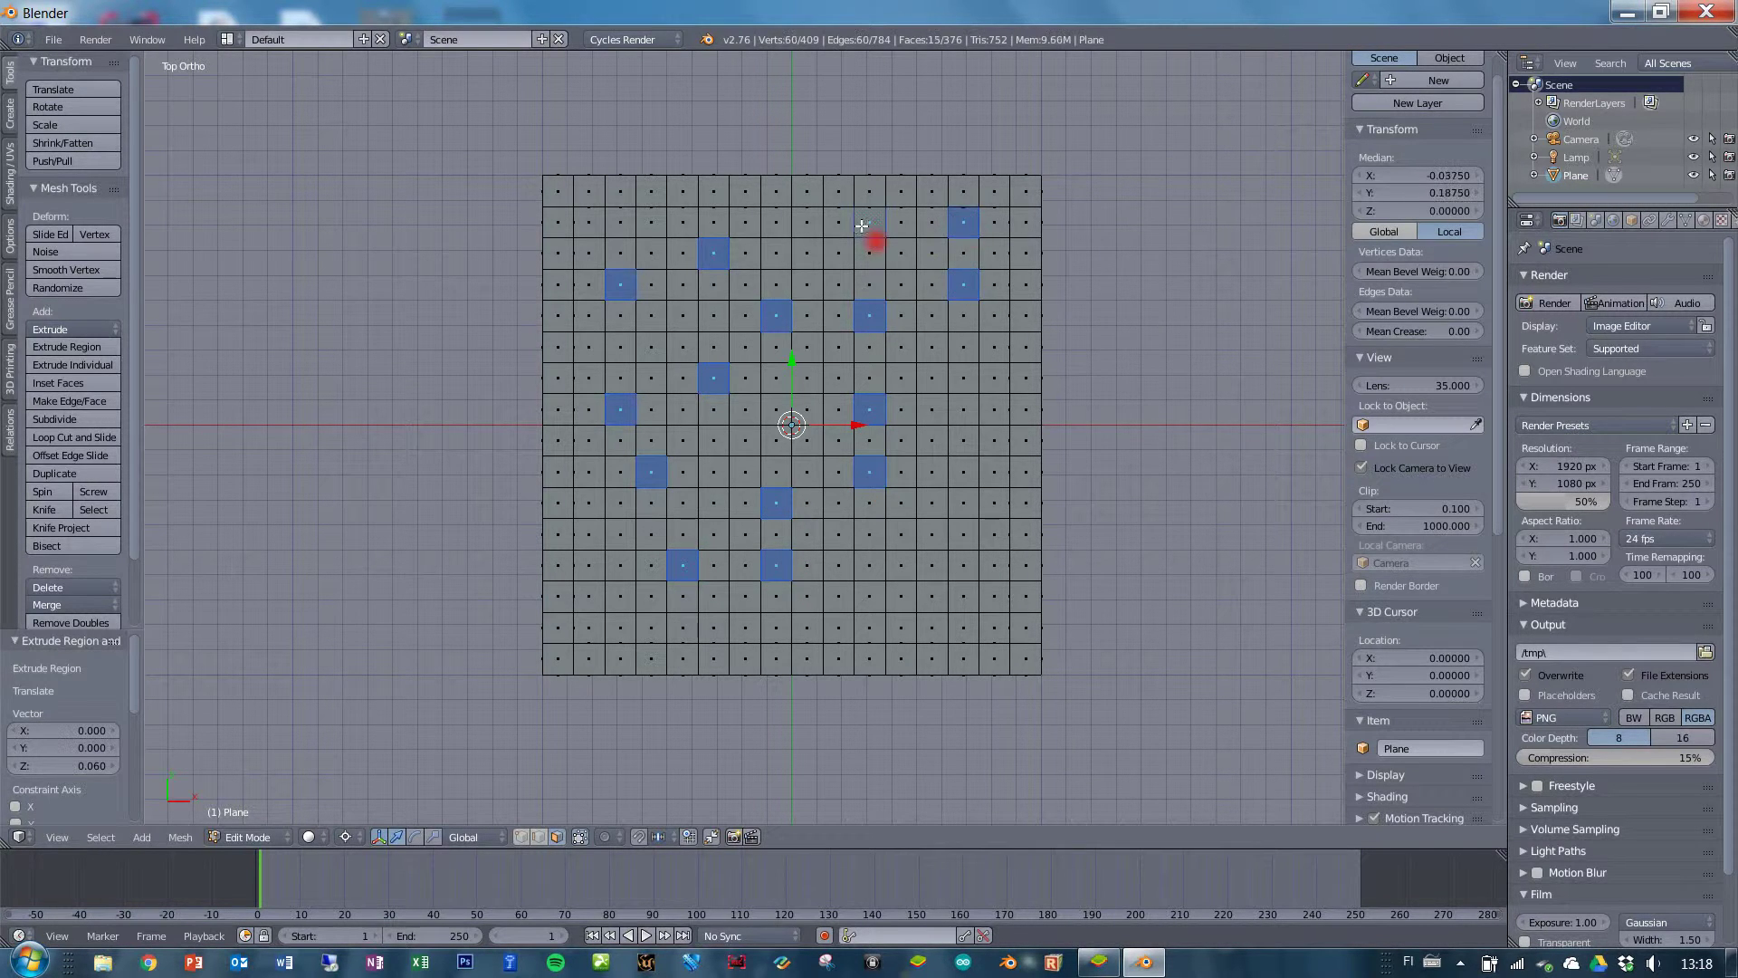
{"action": "right_click", "coordinate": [808, 232], "text": "shift"}
{"action": "right_click", "coordinate": [946, 455], "text": "shift"}
{"action": "right_click", "coordinate": [973, 572], "text": "shift"}
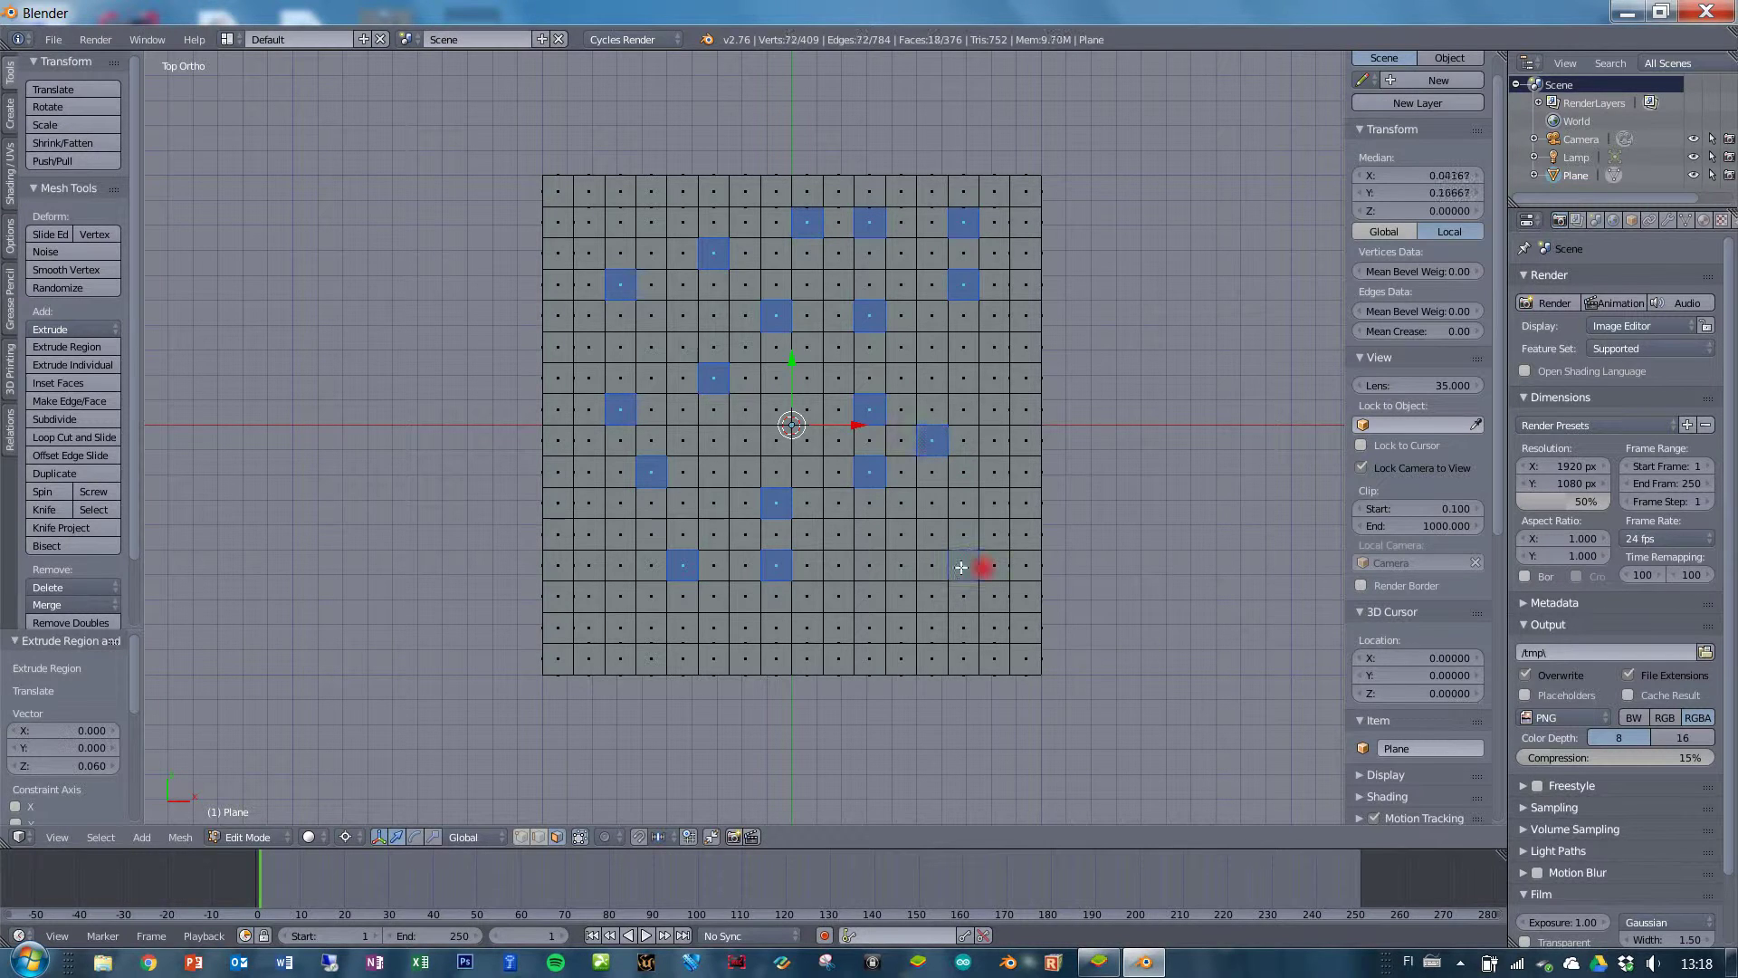
{"action": "right_click", "coordinate": [901, 611], "text": "shift"}
{"action": "right_click", "coordinate": [621, 638], "text": "shift"}
{"action": "right_click", "coordinate": [599, 546], "text": "shift"}
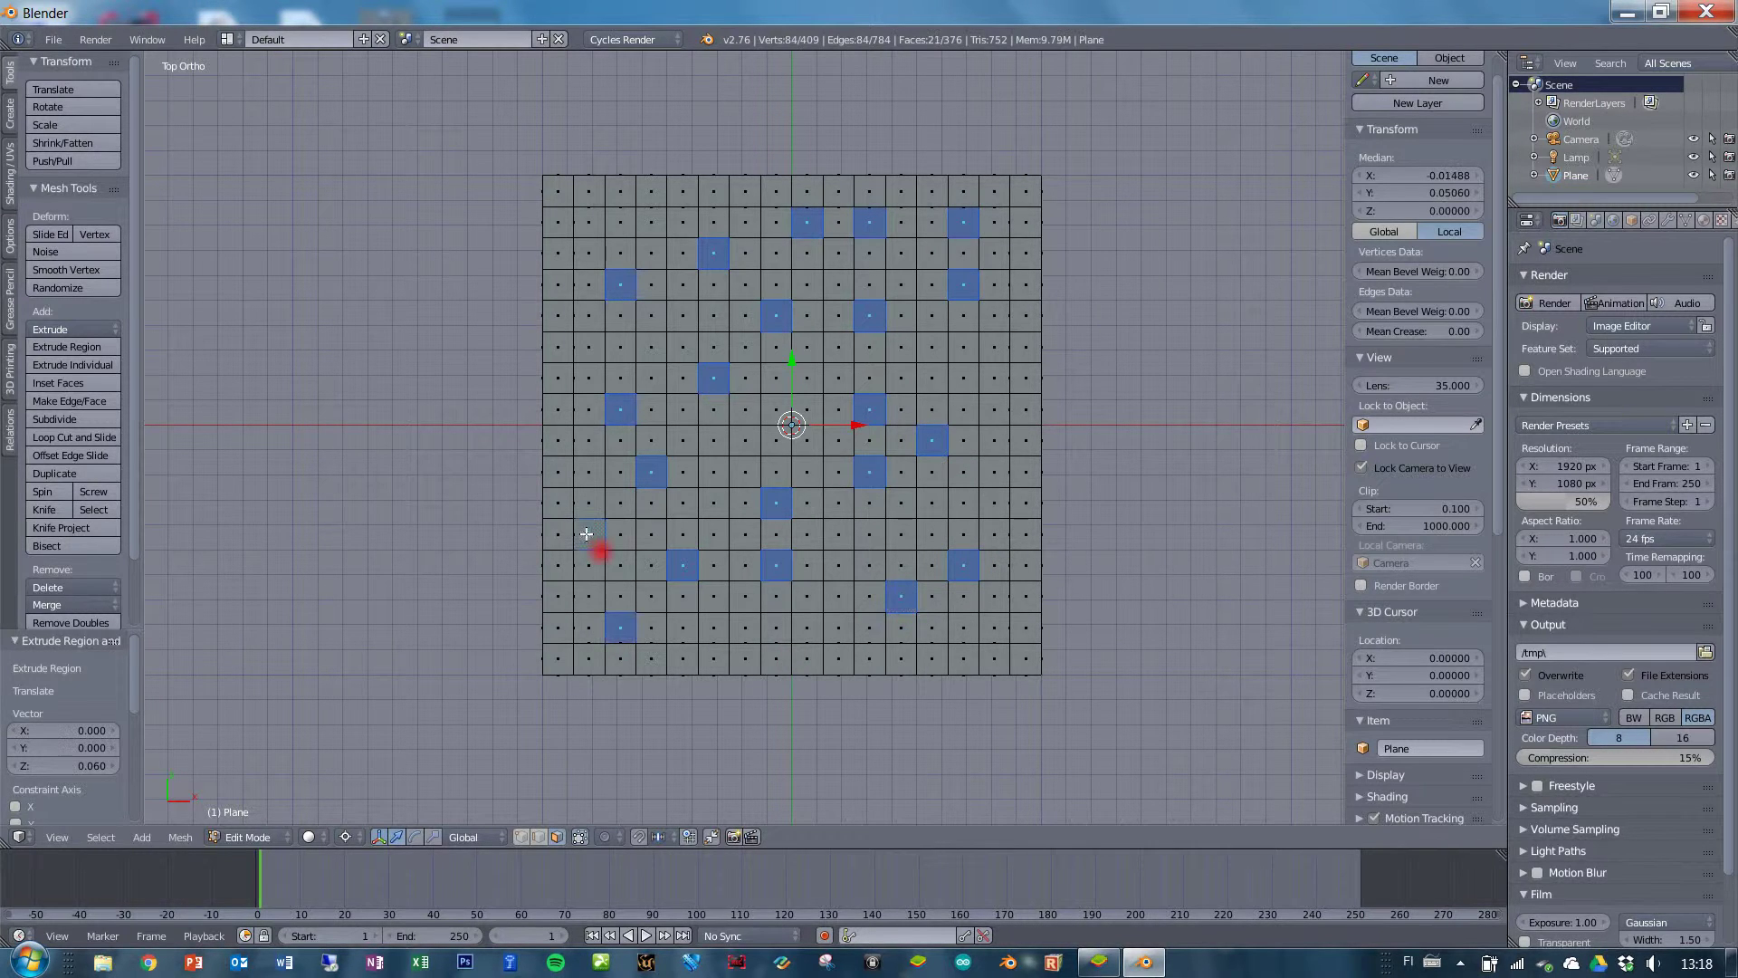
{"action": "right_click", "coordinate": [741, 445], "text": "shift"}
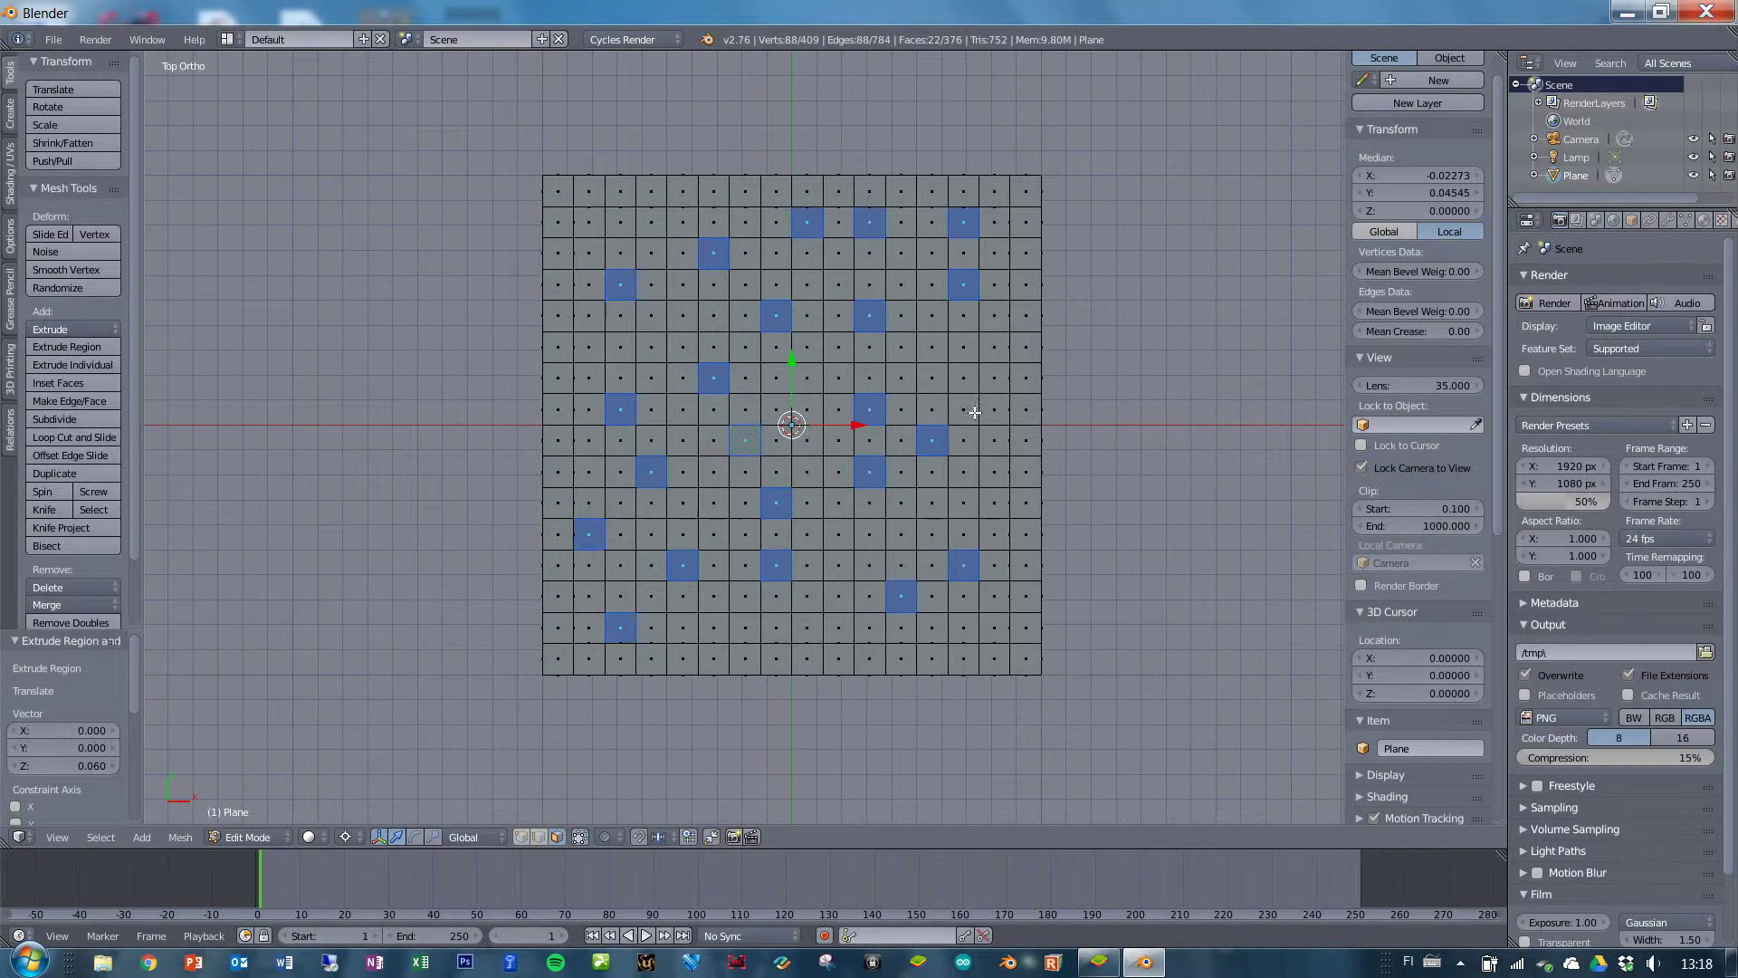
{"action": "right_click", "coordinate": [1005, 378], "text": "shift"}
Delete only the selected faces to cut the holes through the board.
{"action": "key", "text": "x"}
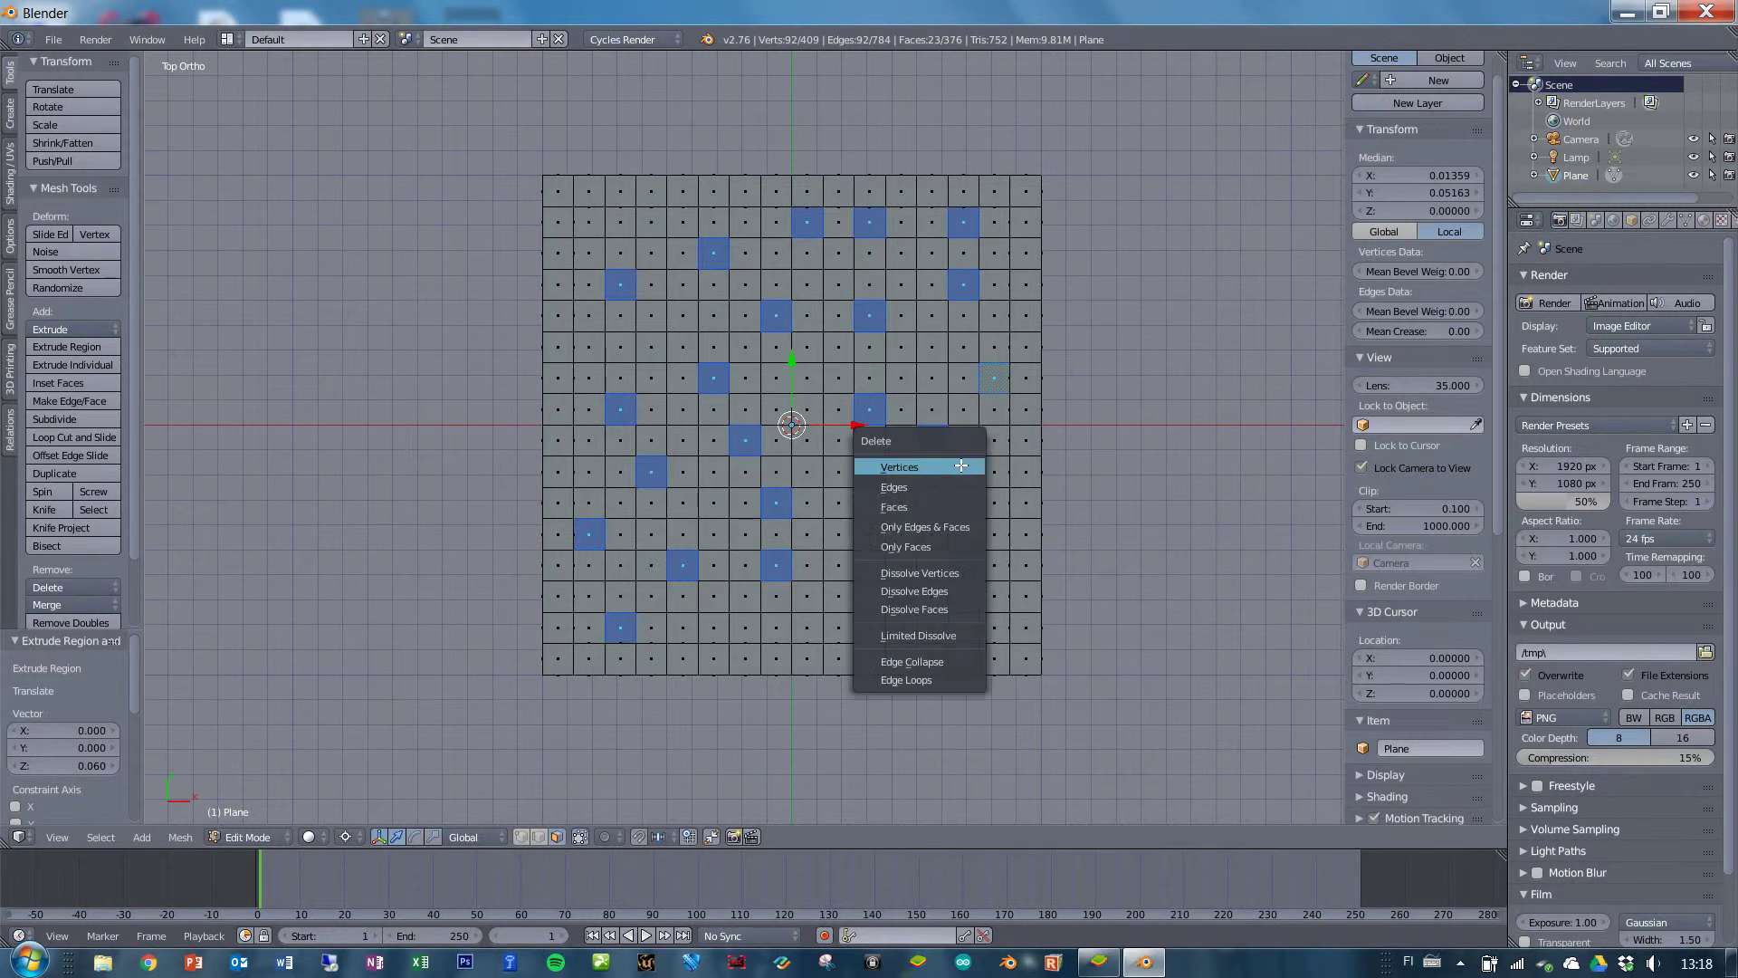
{"action": "left_click", "coordinate": [939, 547]}
{"action": "middle_click_drag", "start_coordinate": [939, 562], "coordinate": [1075, 390]}
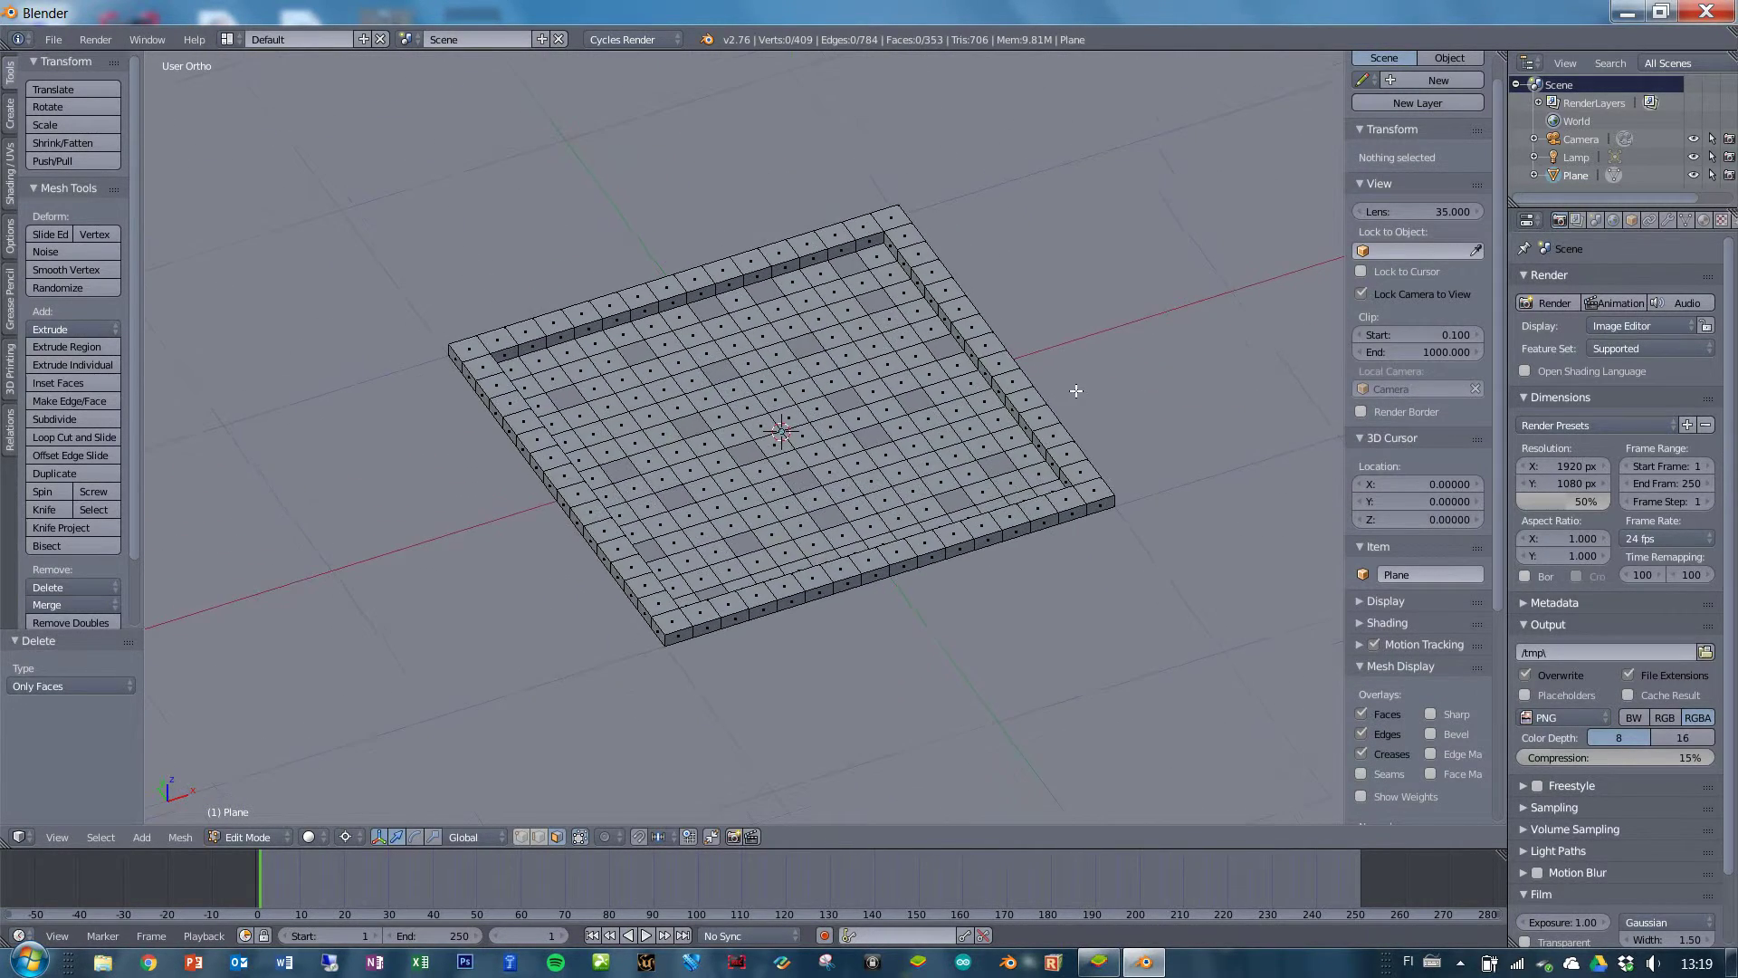
Return to Object Mode and add a UV sphere.
{"action": "key", "text": "Tab"}
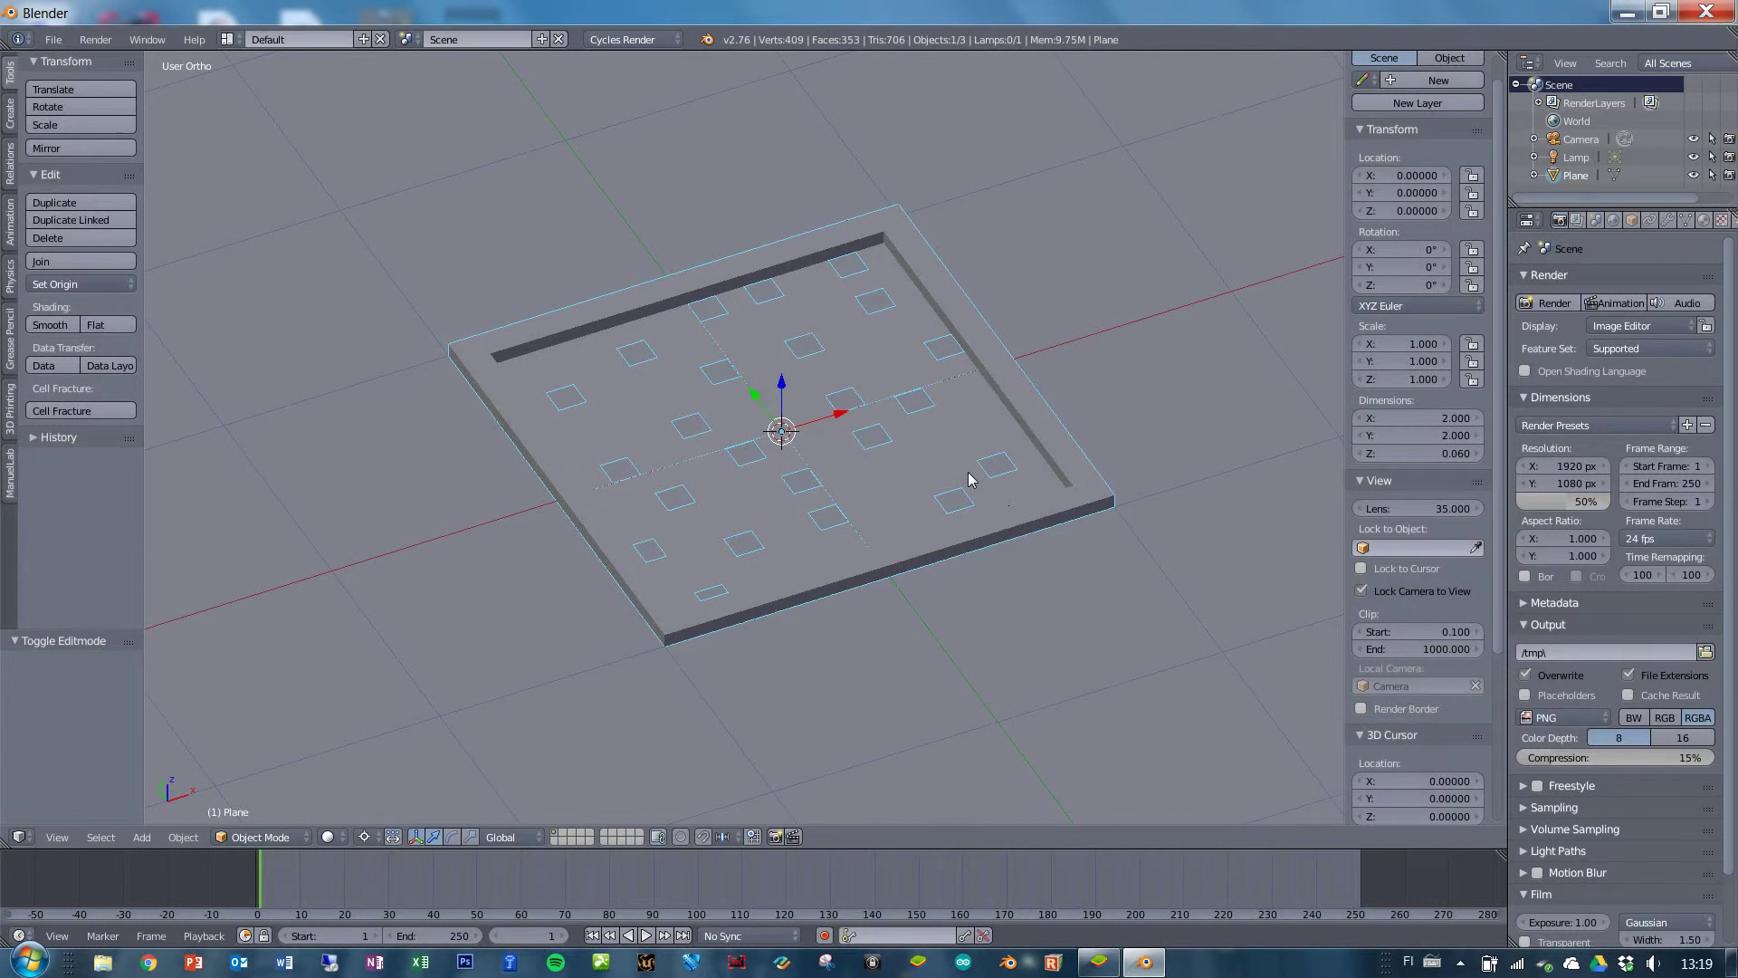
{"action": "key", "text": "Tab"}
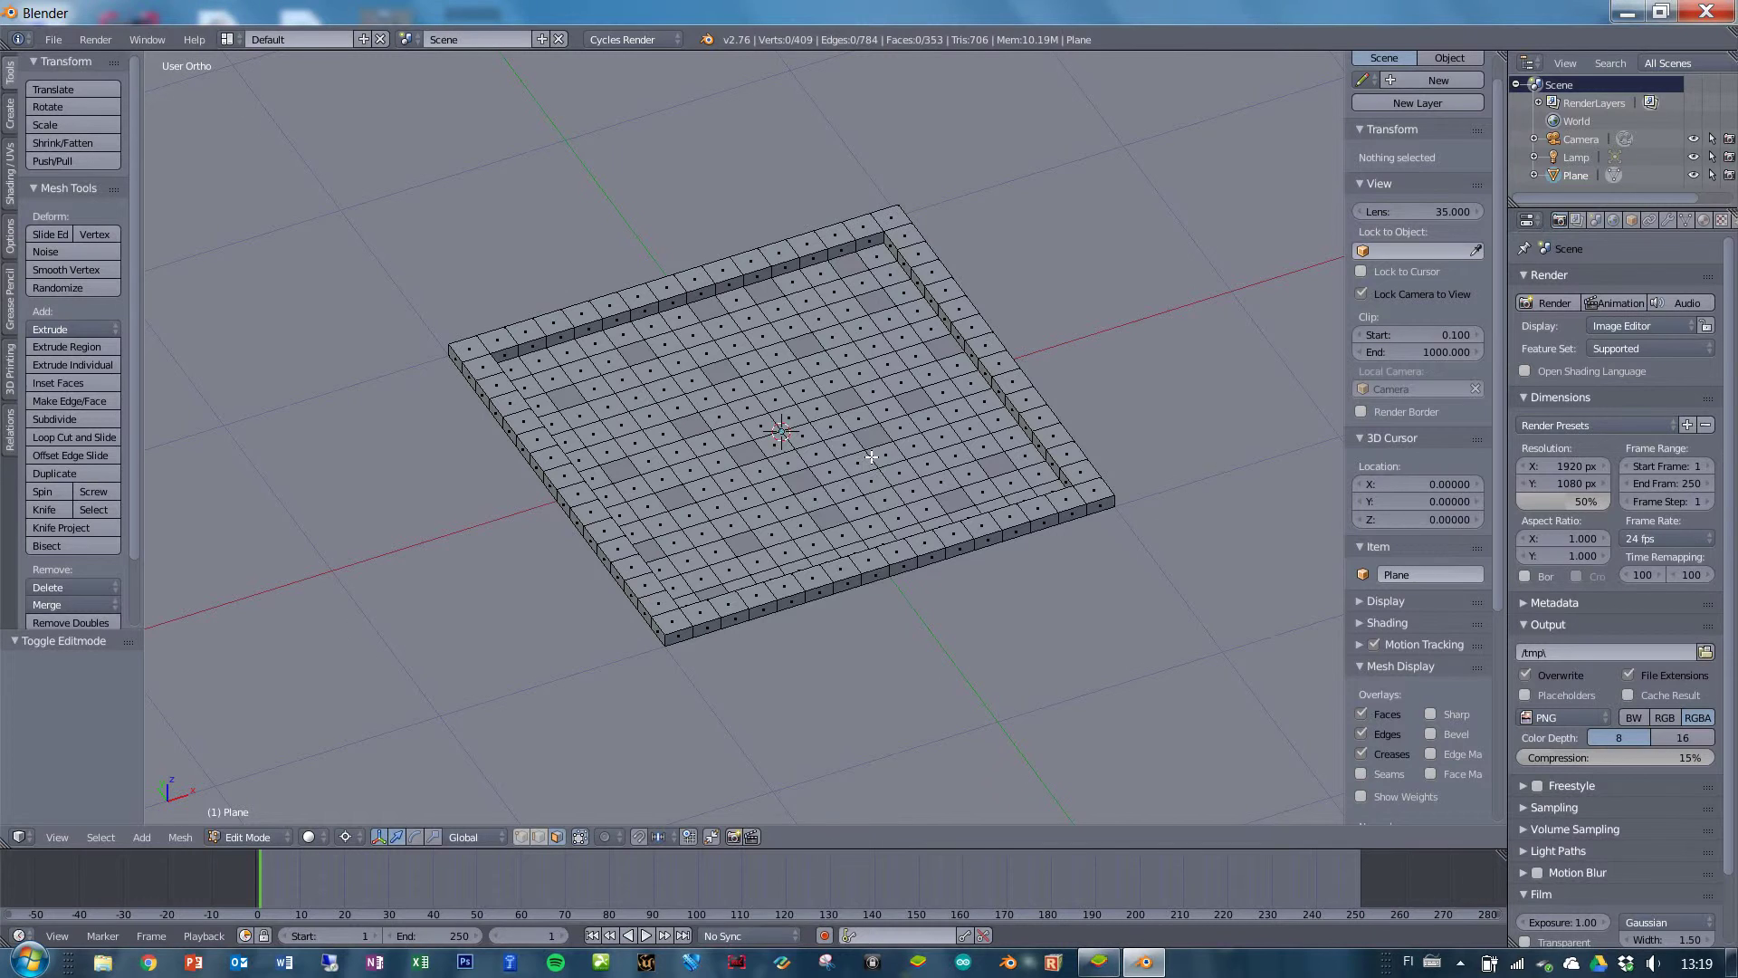
{"action": "key", "text": "w"}
{"action": "key", "text": "Tab"}
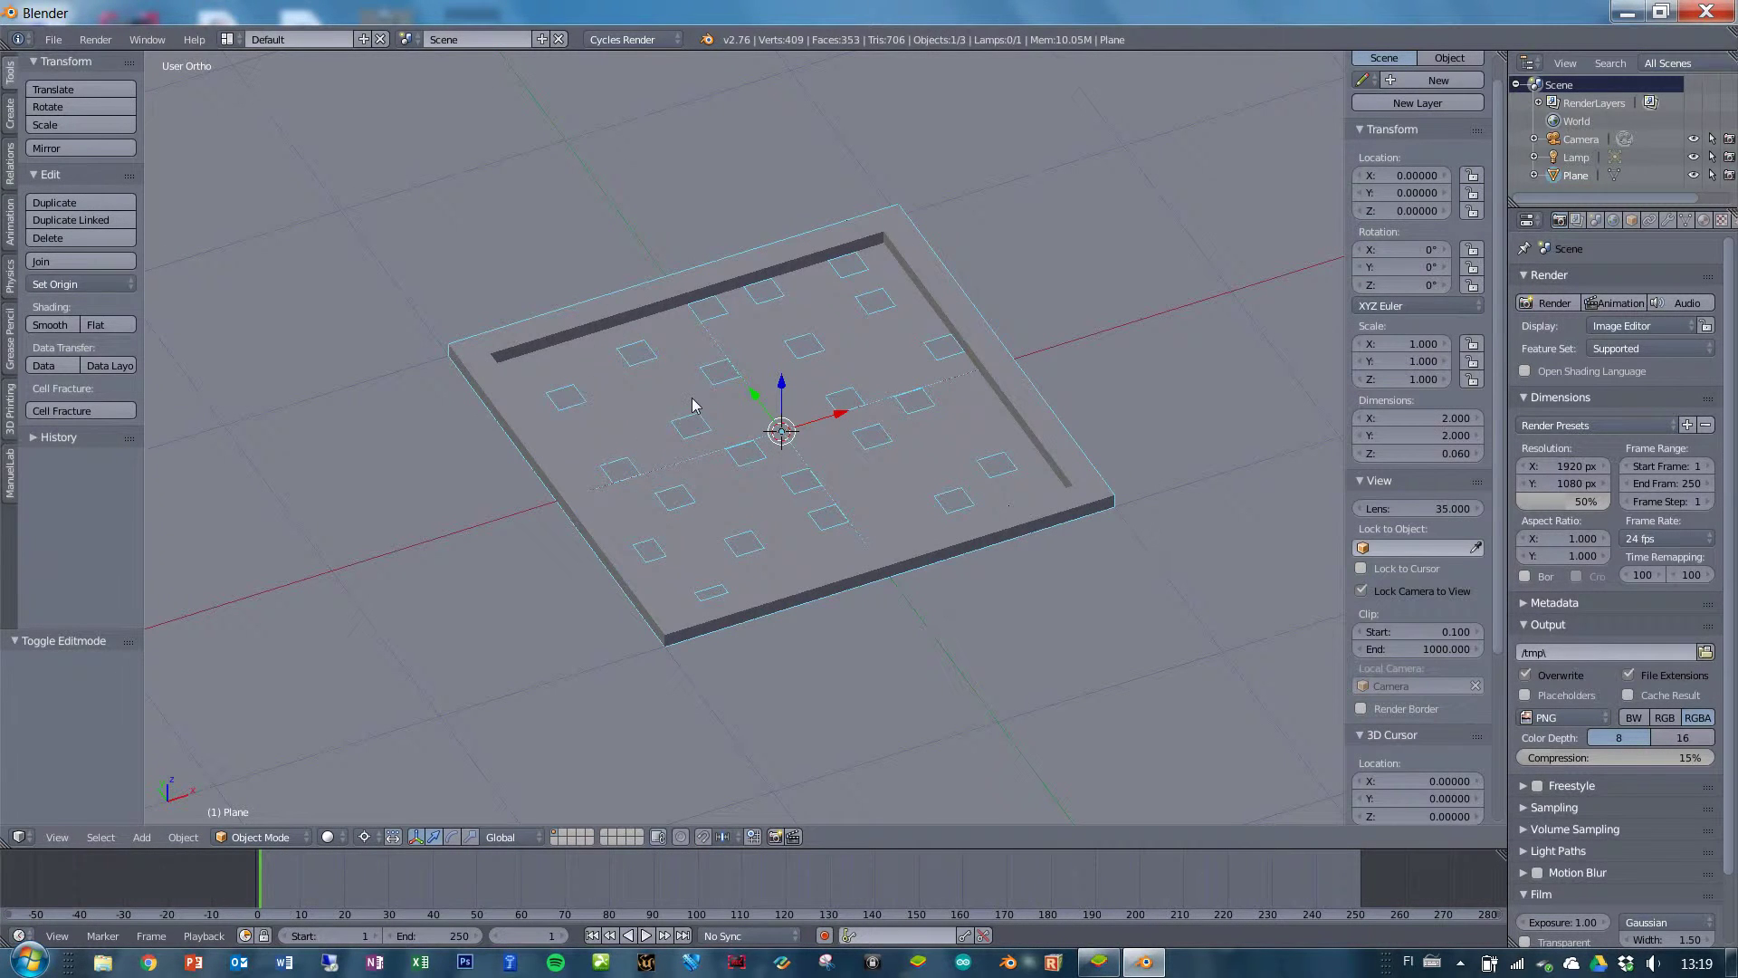
{"action": "key", "text": "shift+a"}
{"action": "mouse_move", "coordinate": [633, 399]}
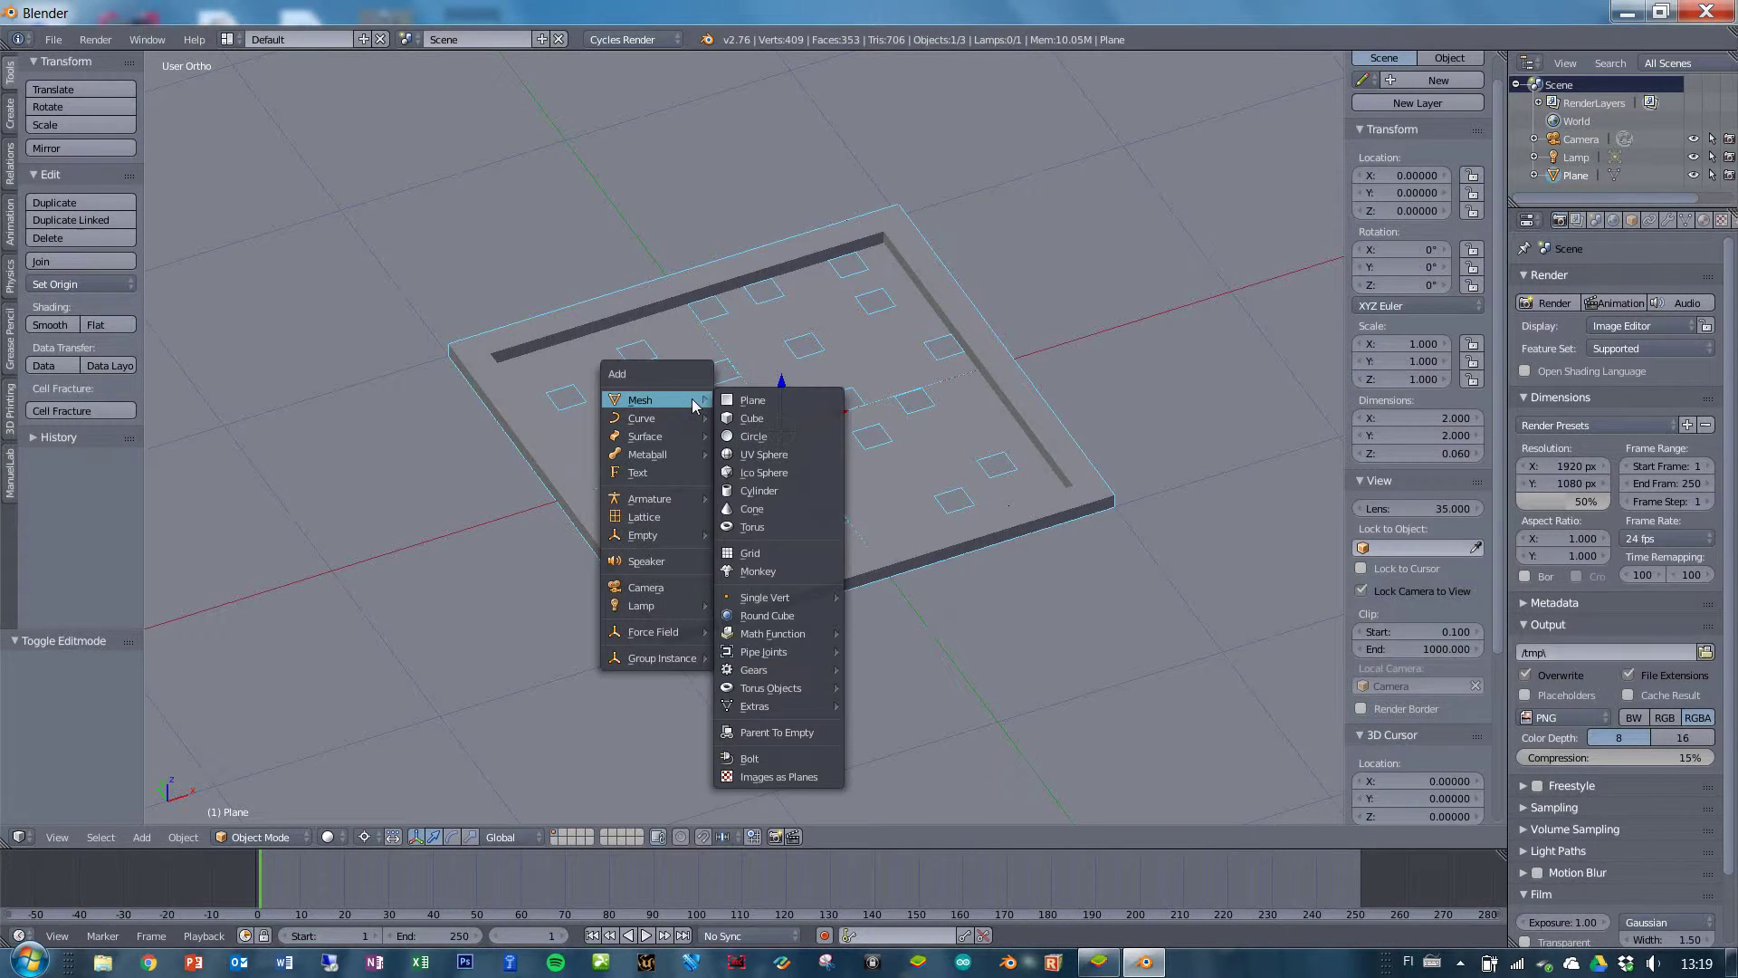
{"action": "left_click", "coordinate": [789, 459]}
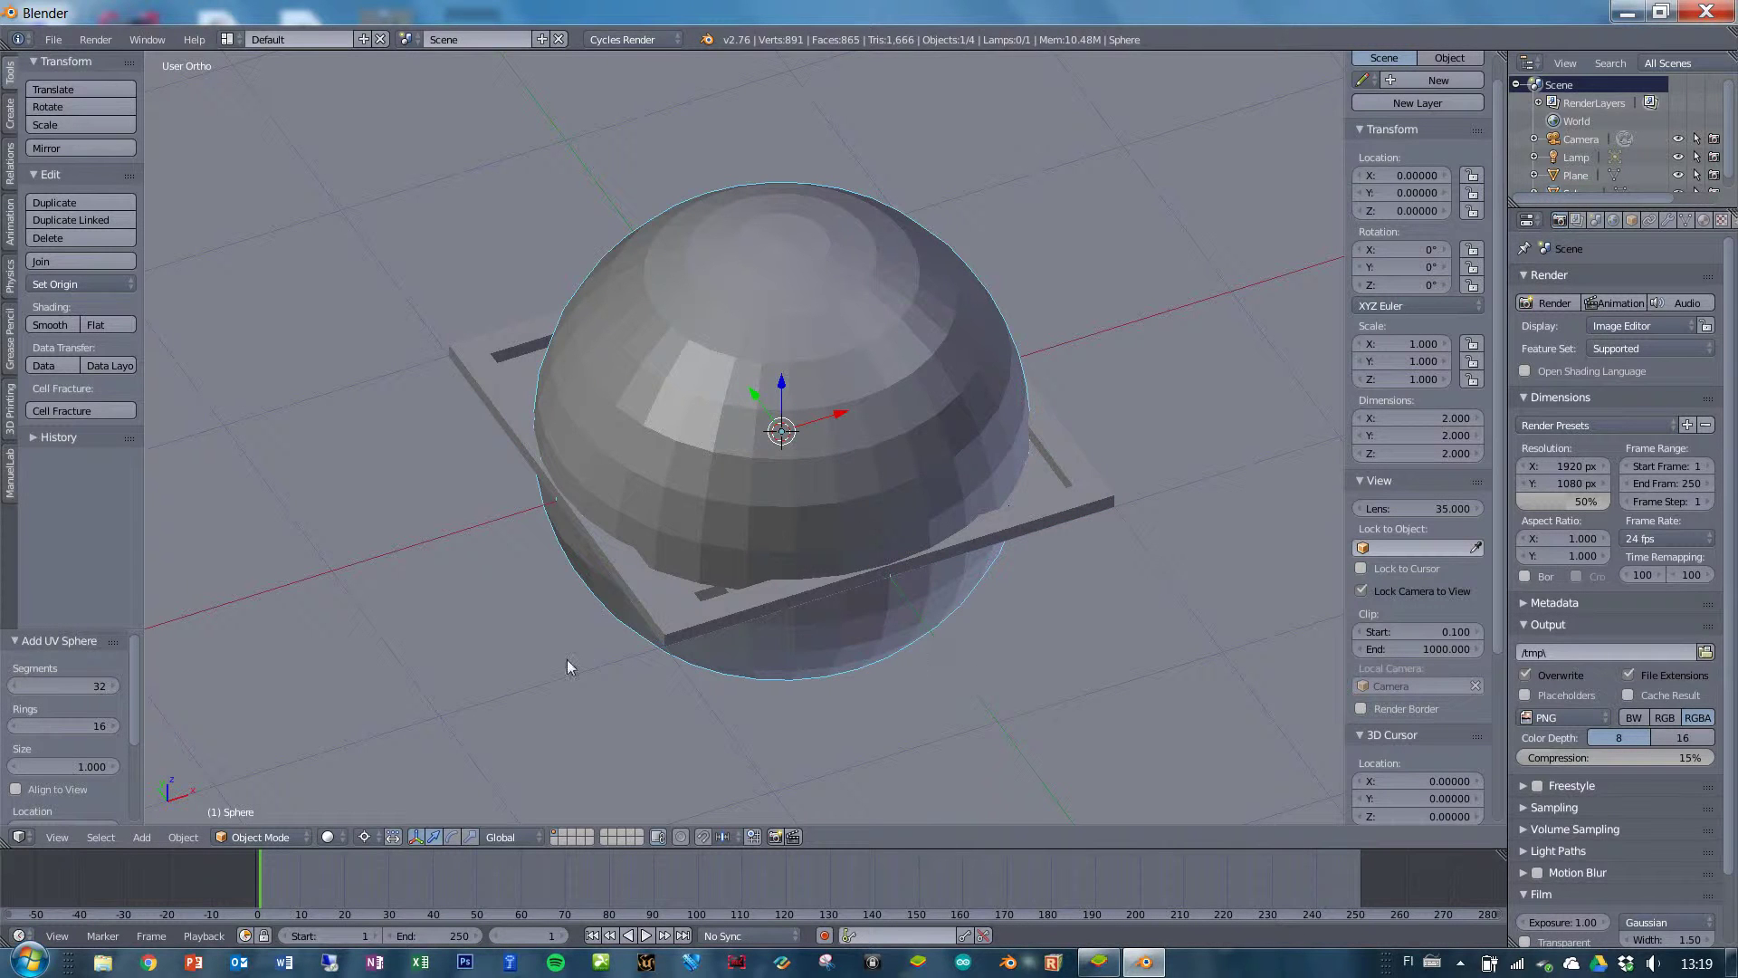
Set the sphere to 64 segments and 32 rings at size 1.000.
{"action": "left_click", "coordinate": [109, 686]}
{"action": "key", "text": "Tab"}
{"action": "key", "text": "Tab"}
{"action": "left_click", "coordinate": [113, 726]}
{"action": "left_click", "coordinate": [105, 687]}
{"action": "left_click", "coordinate": [93, 688]}
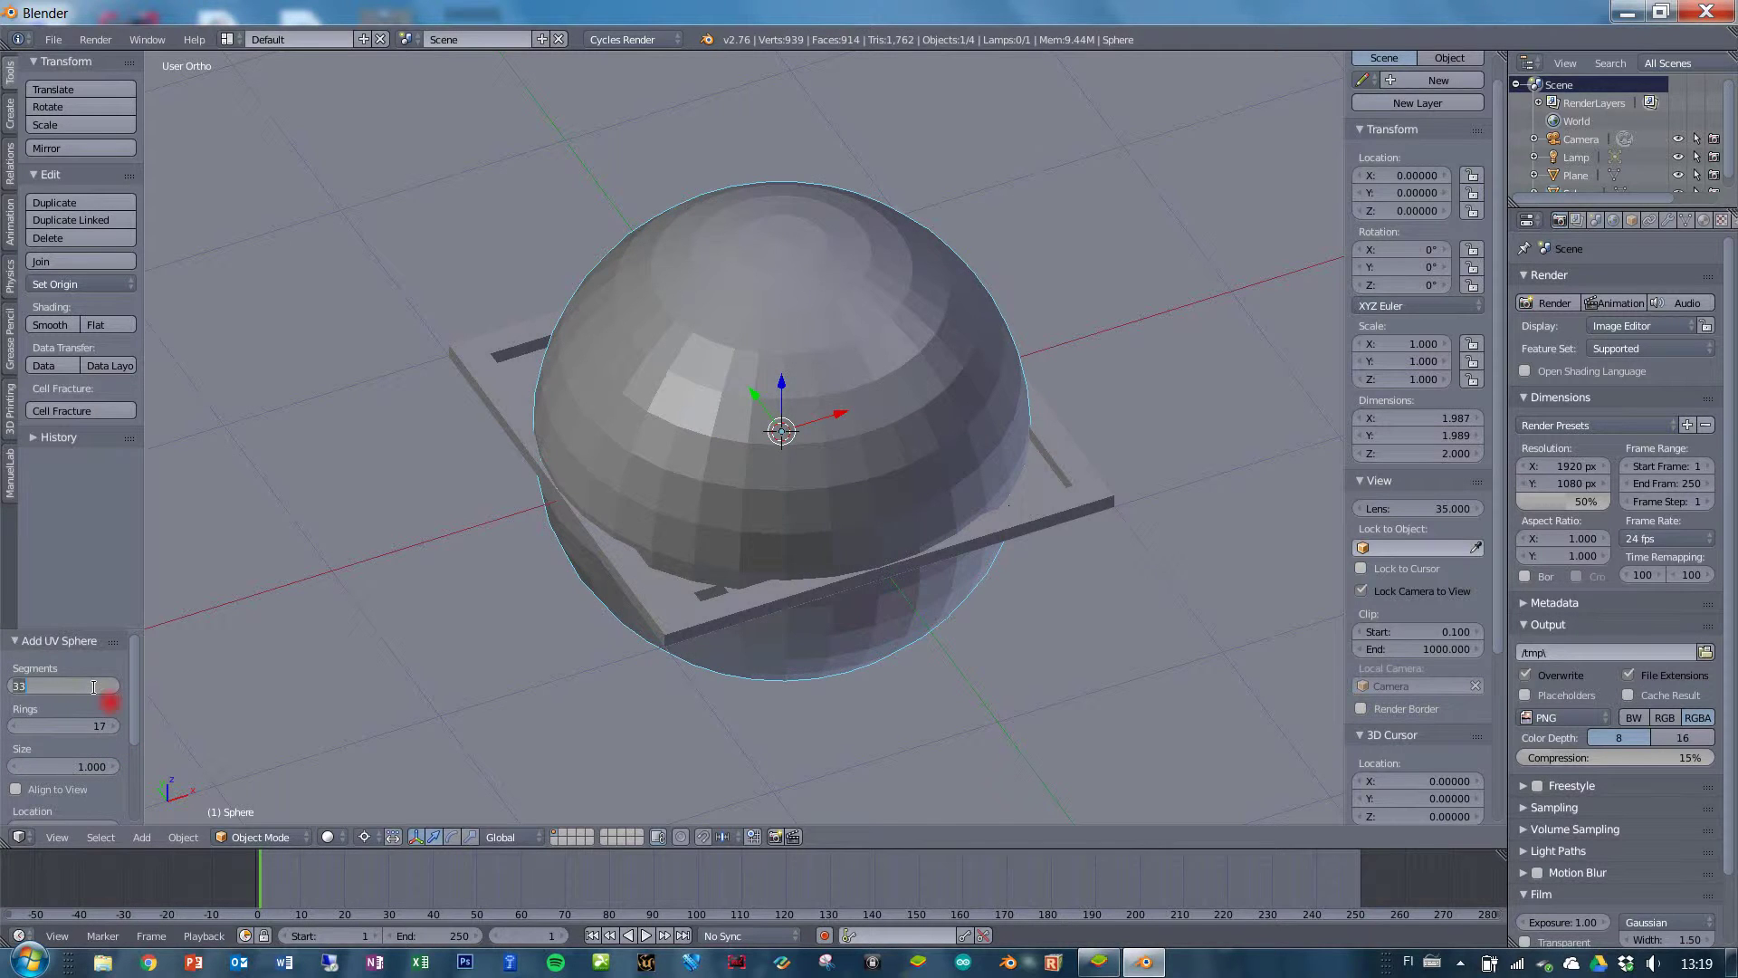
{"action": "type", "text": "64"}
{"action": "key", "text": "Tab"}
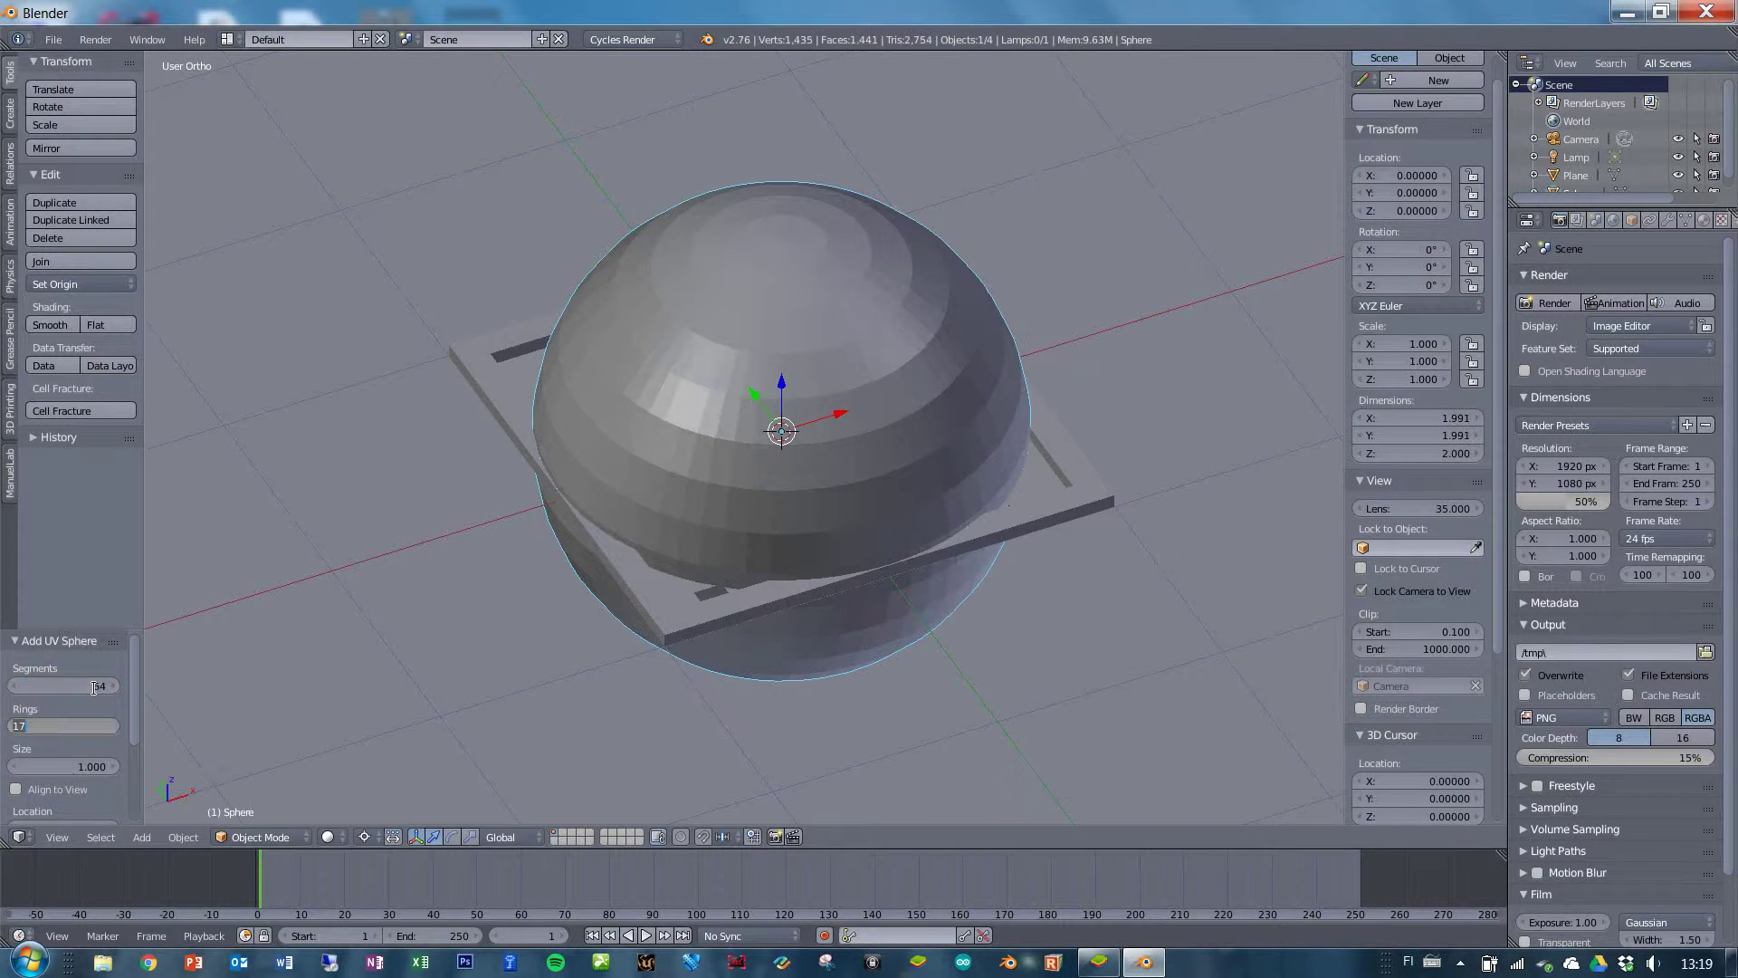
{"action": "type", "text": "32"}
{"action": "key", "text": "Tab"}
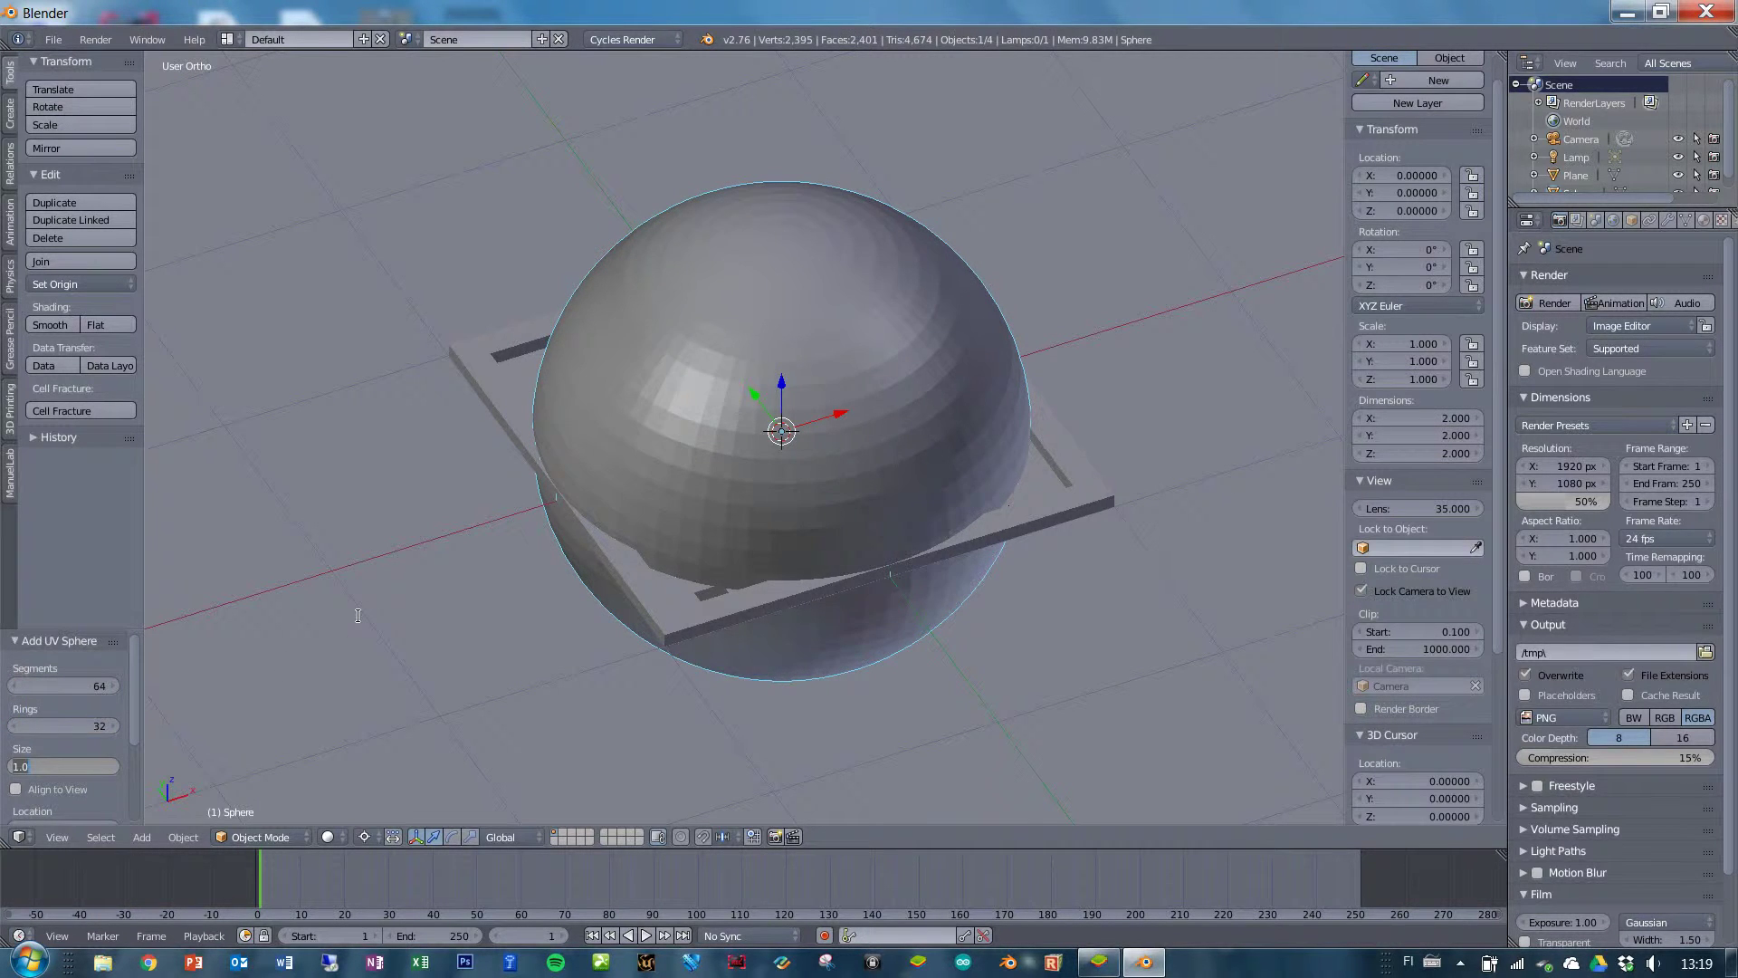
{"action": "left_click", "coordinate": [648, 538]}
Shrink the sphere and move it over the board in top view.
{"action": "key", "text": "s"}
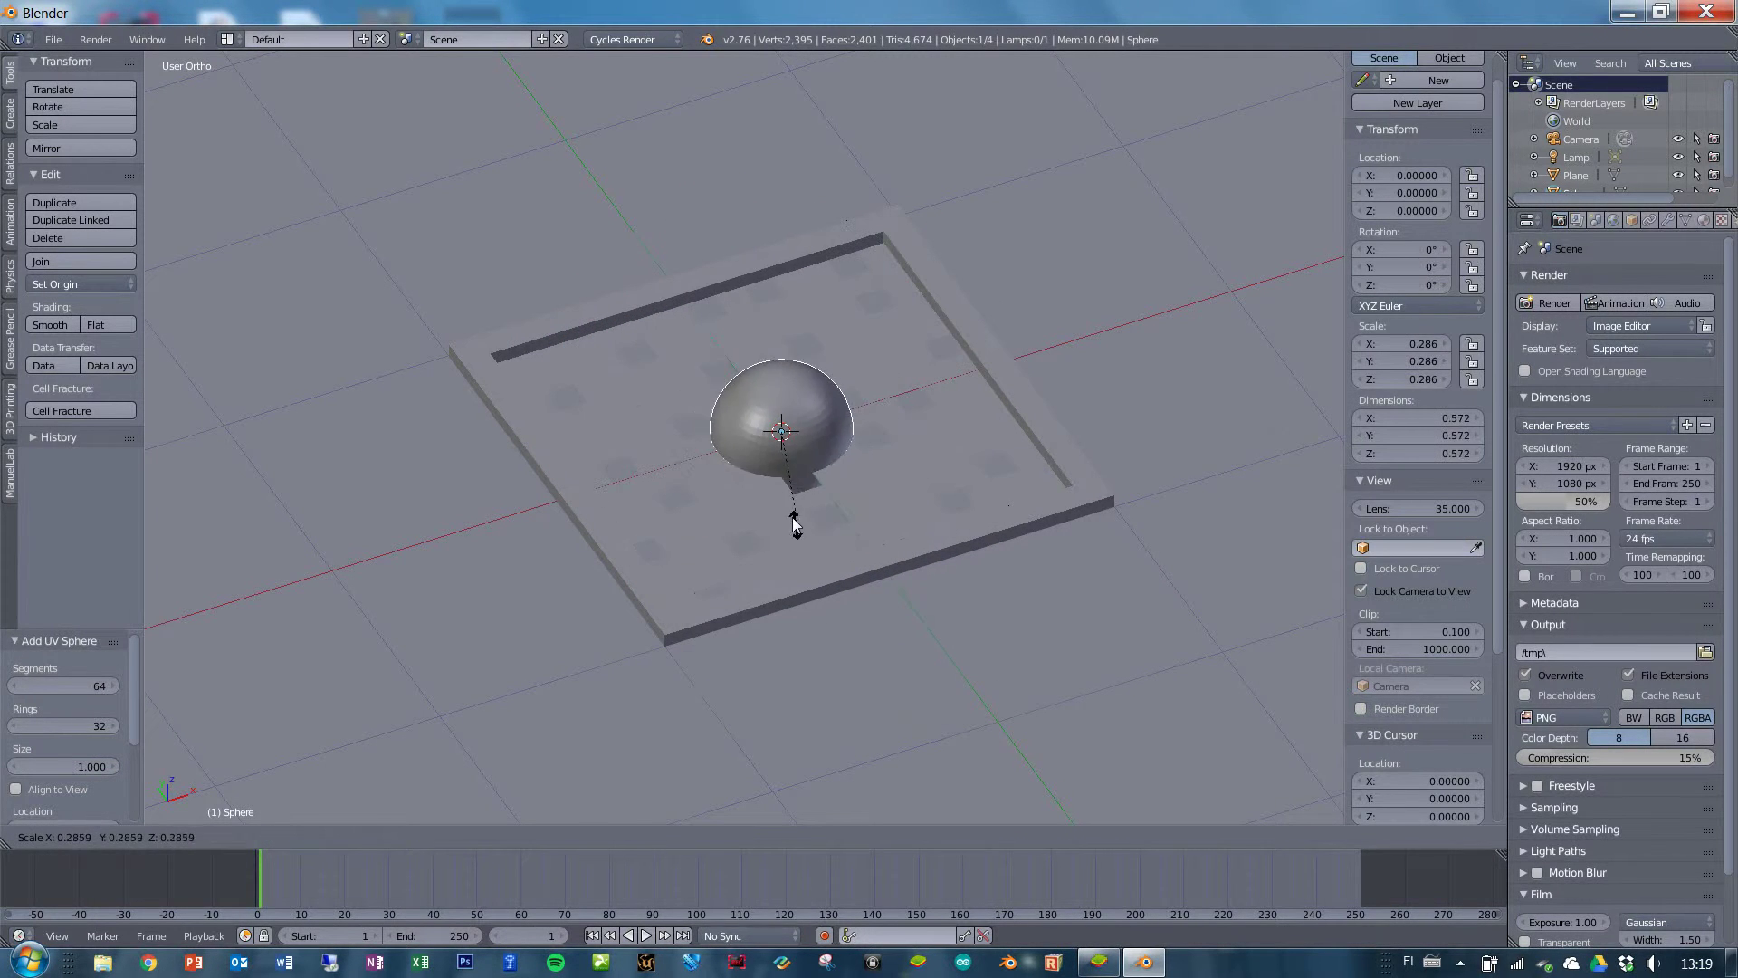
{"action": "left_click", "coordinate": [795, 452]}
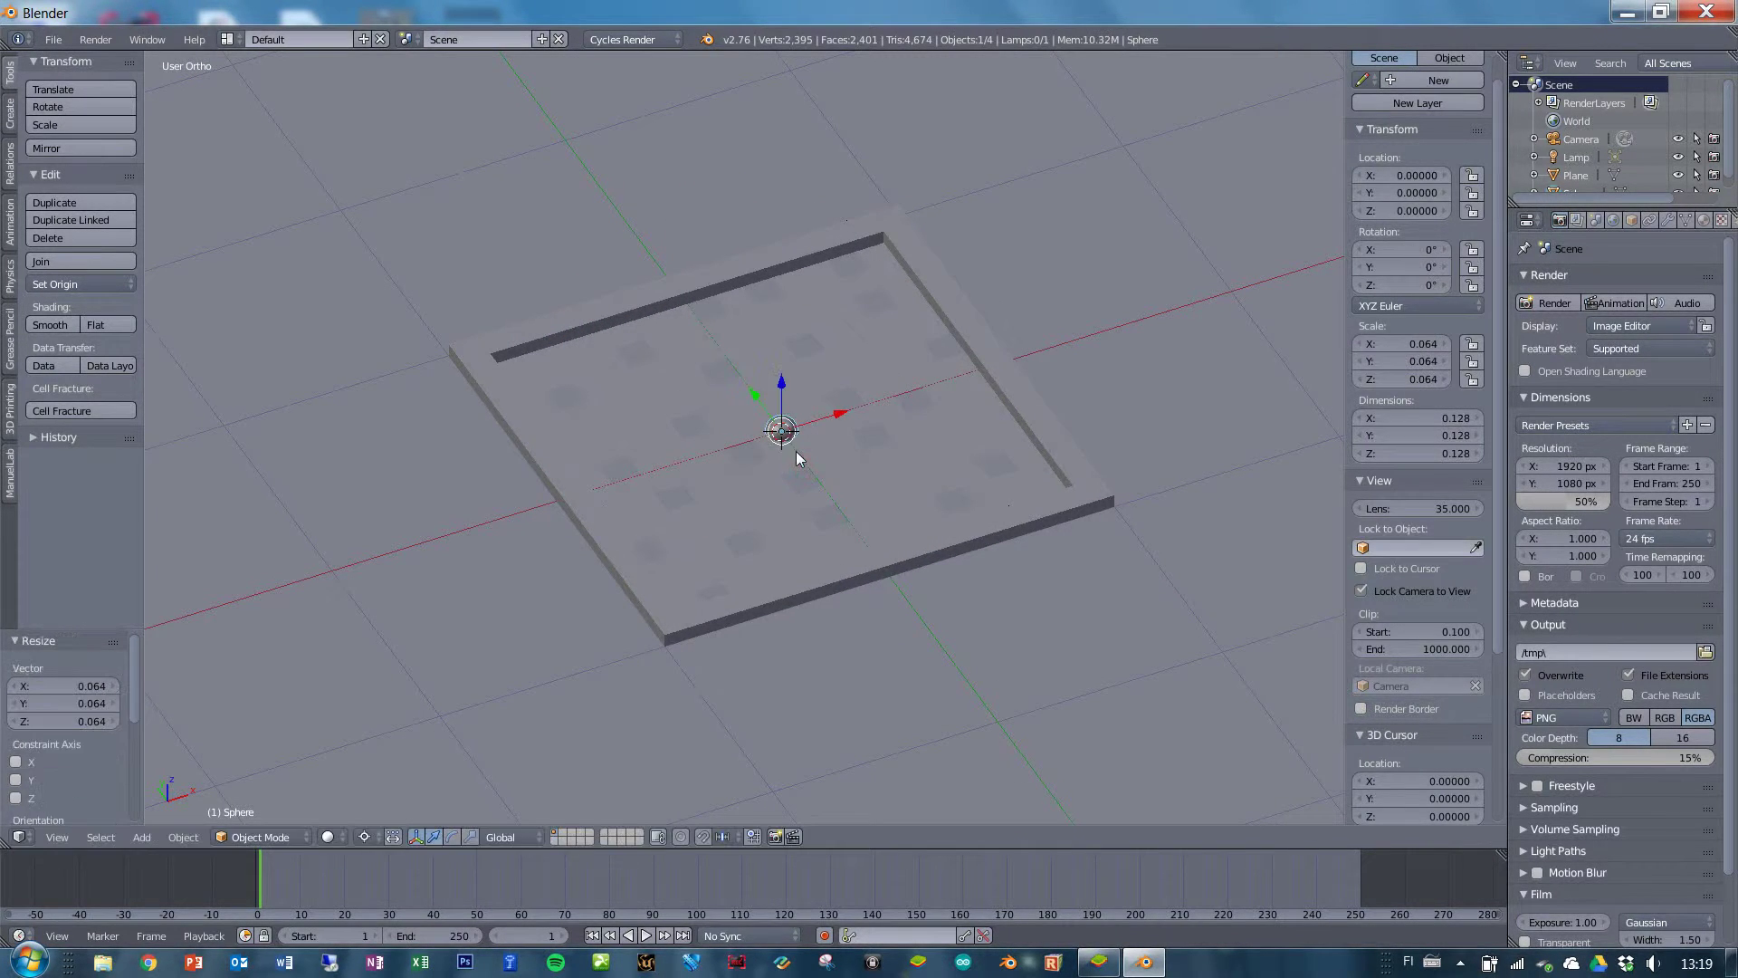
{"action": "key", "text": "KP_7"}
{"action": "scroll", "coordinate": [810, 452], "scroll_direction": "up", "scroll_amount": 2}
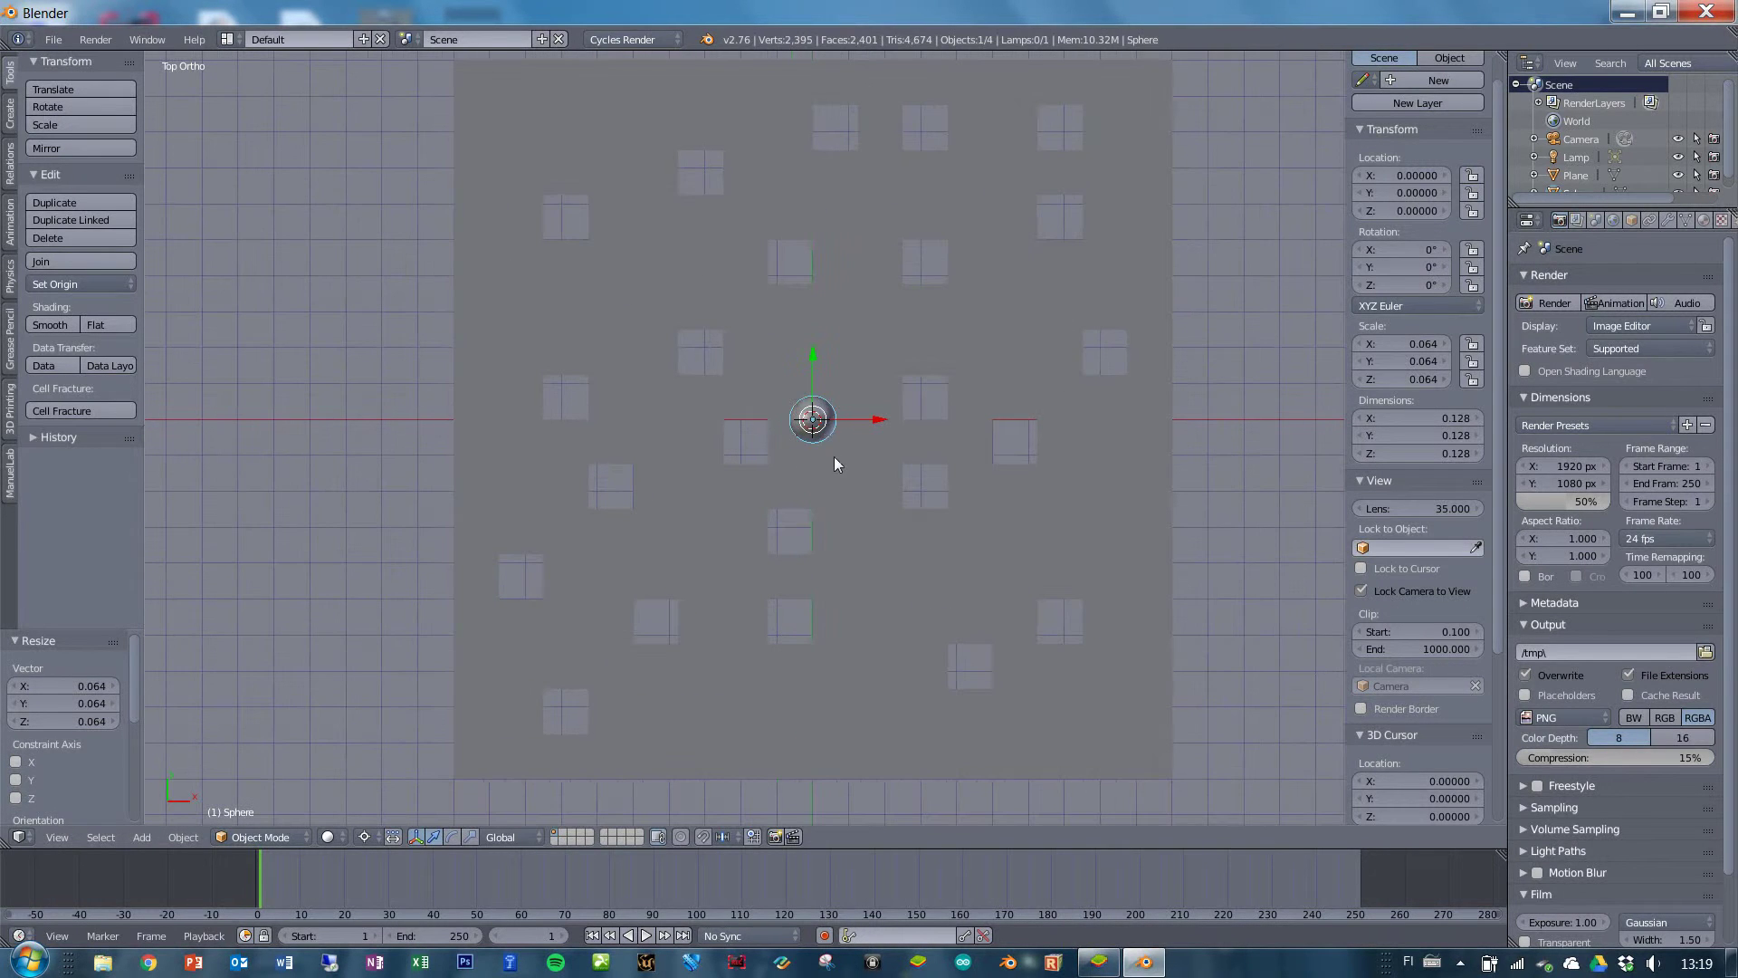
{"action": "key", "text": "g"}
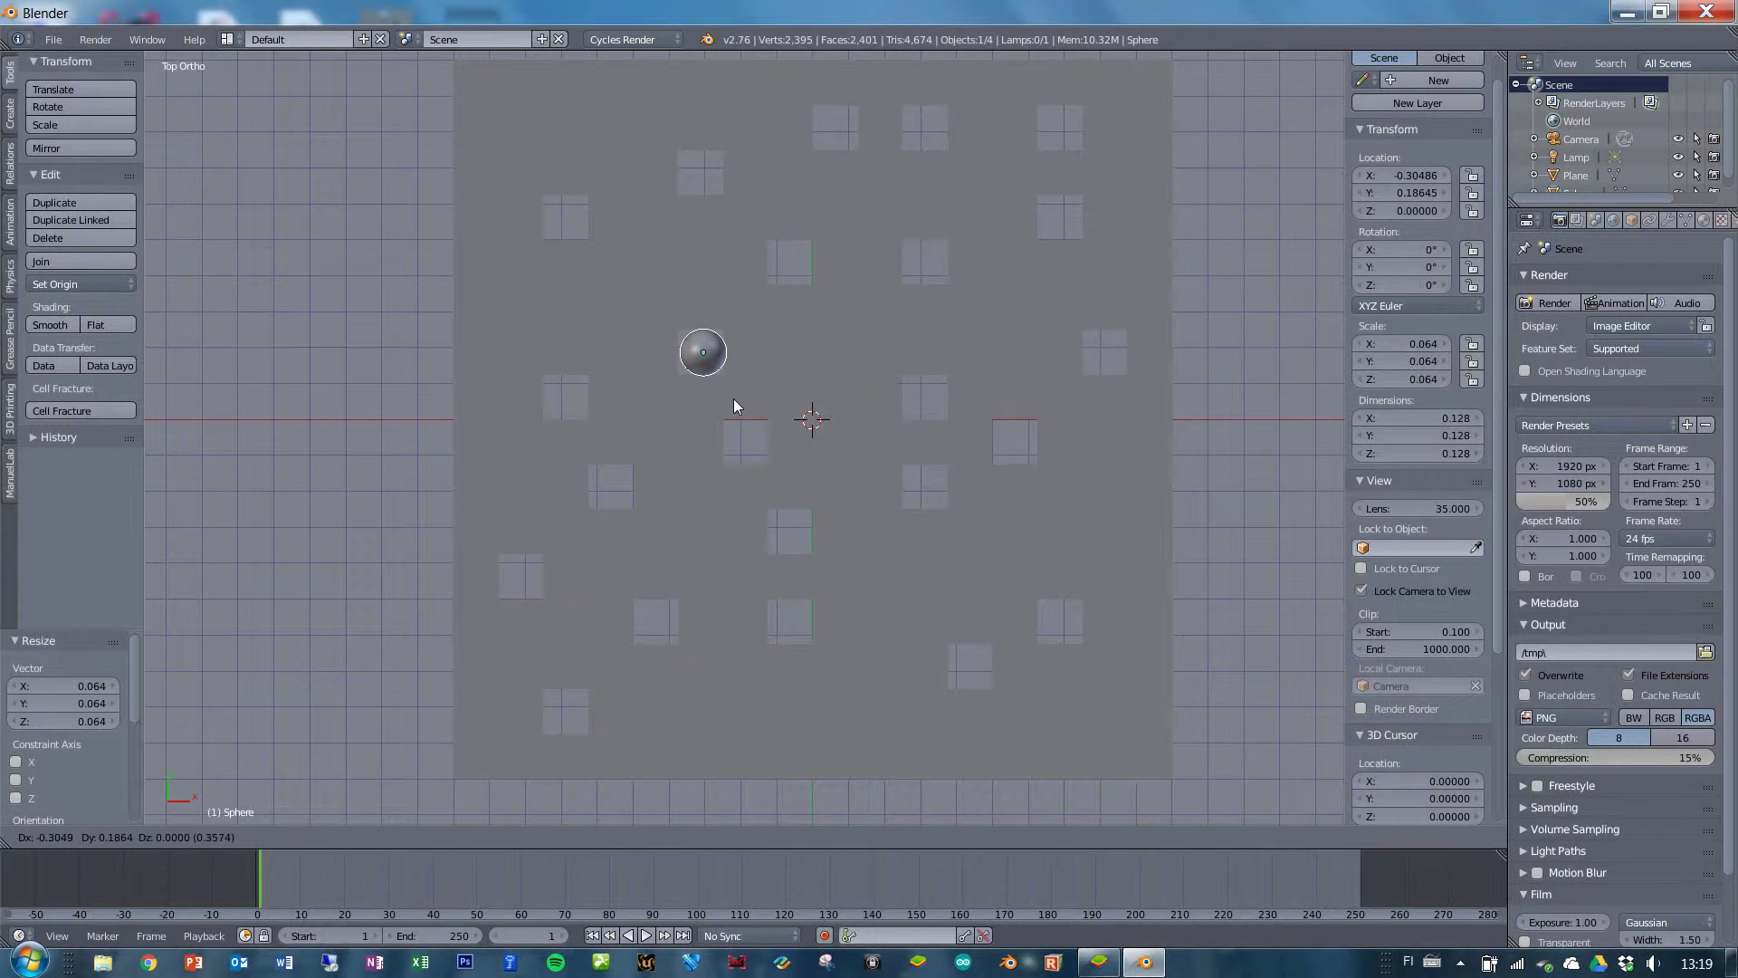
{"action": "left_click", "coordinate": [733, 406]}
{"action": "key", "text": "s"}
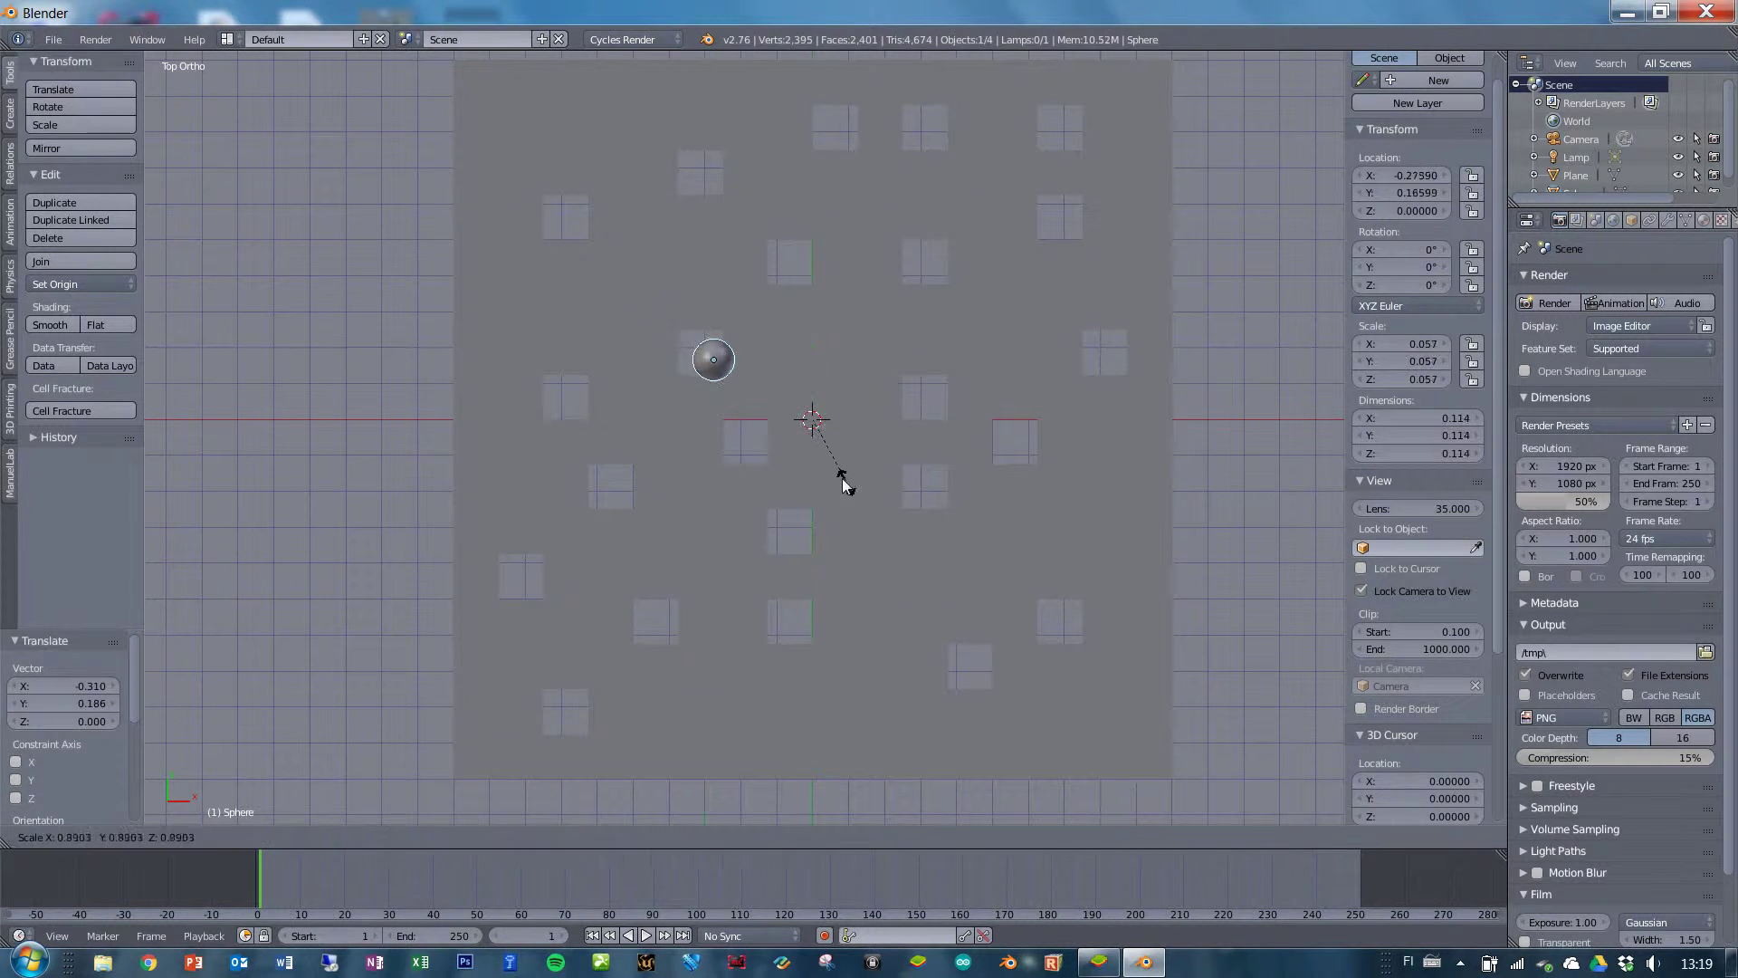
{"action": "key", "text": "Escape"}
{"action": "key", "text": "Tab"}
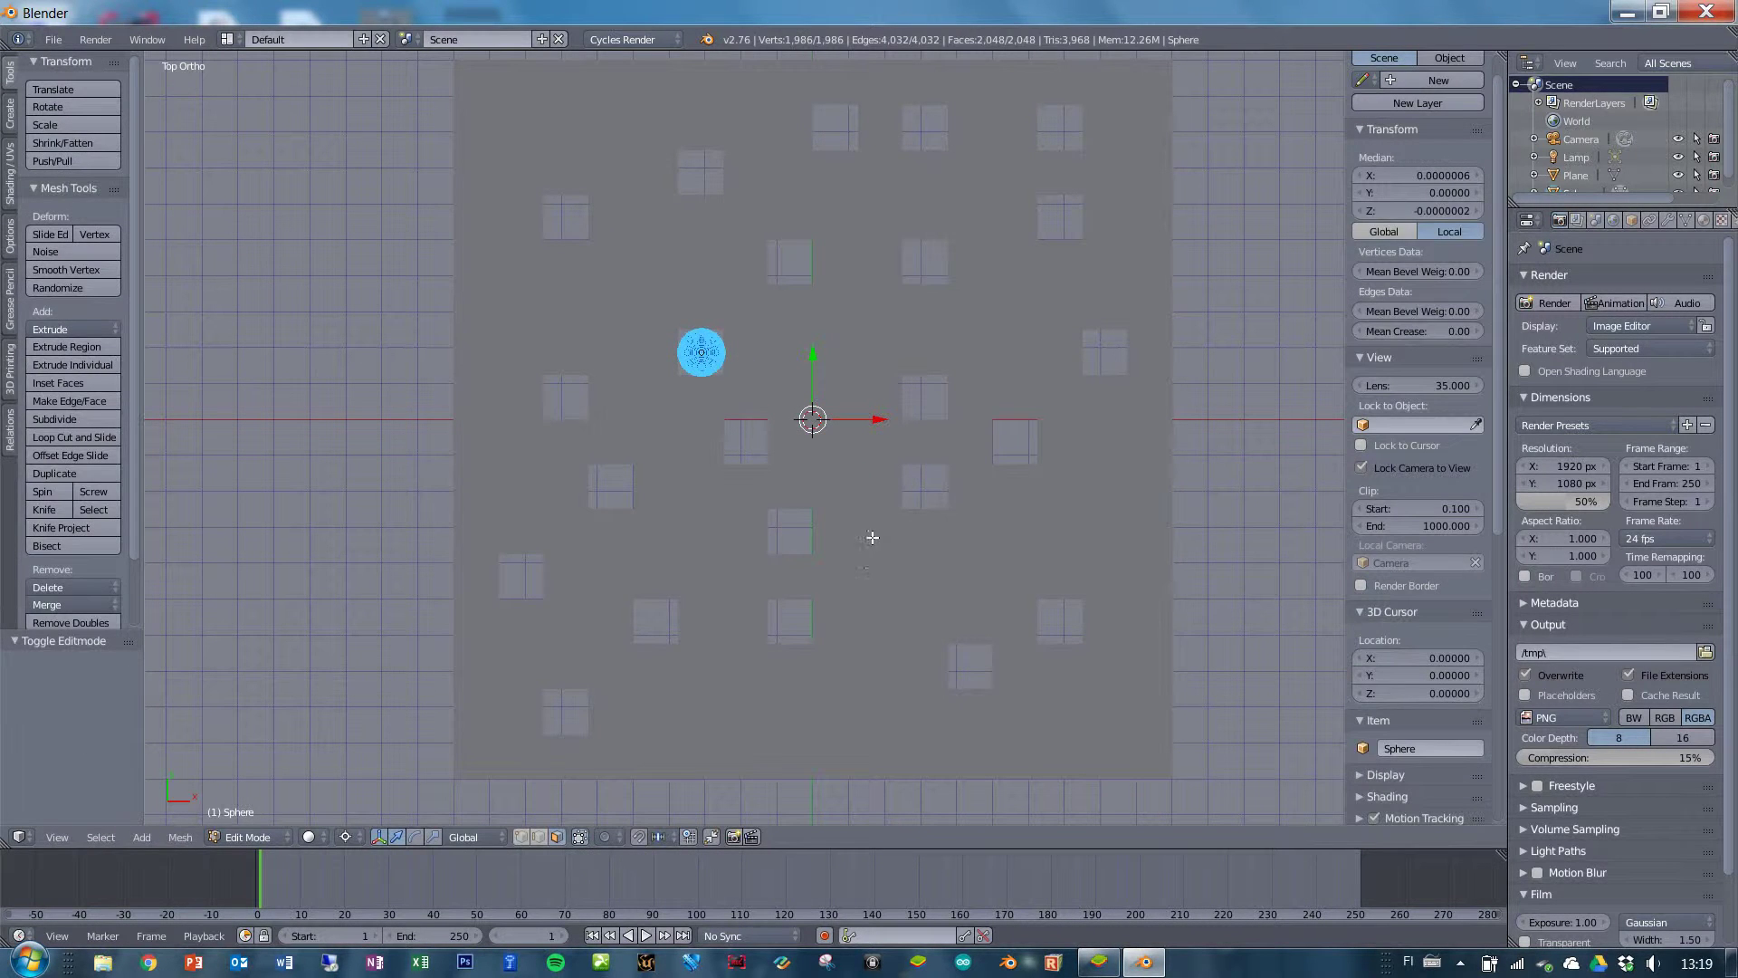
{"action": "key", "text": "Tab"}
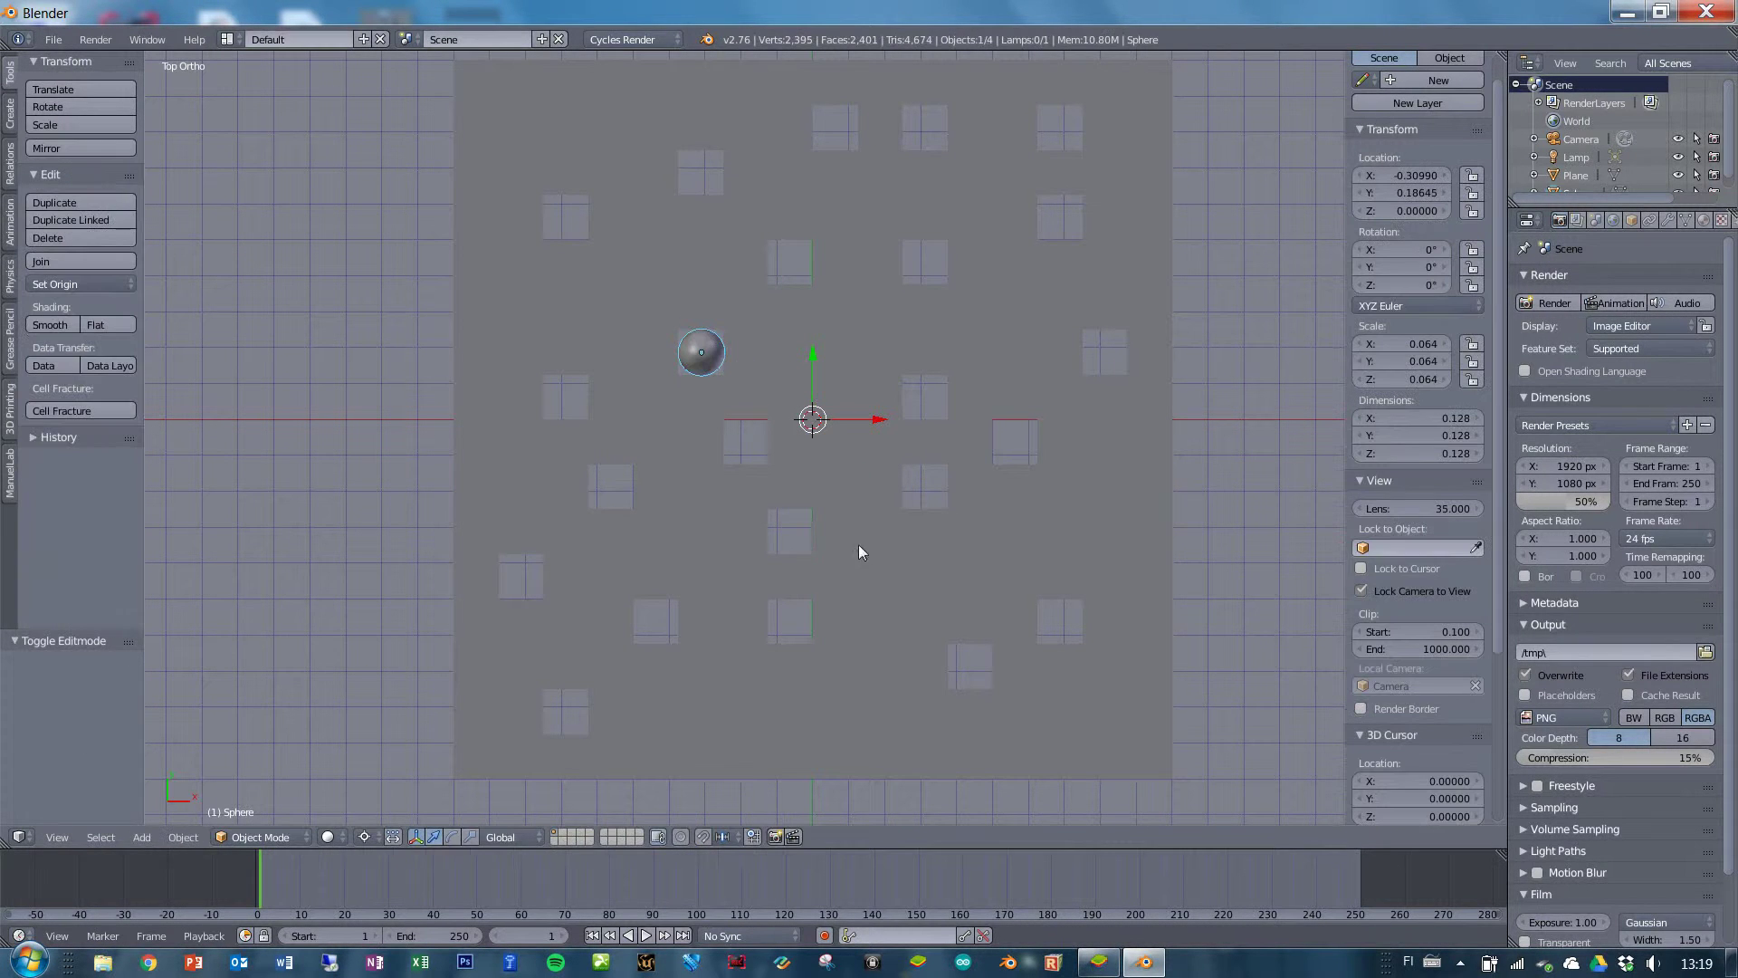
Set the pivot to Active Element, scale the ball to about 0.048 and centre it.
{"action": "left_click", "coordinate": [368, 837]}
{"action": "left_click", "coordinate": [429, 738]}
{"action": "key", "text": "s"}
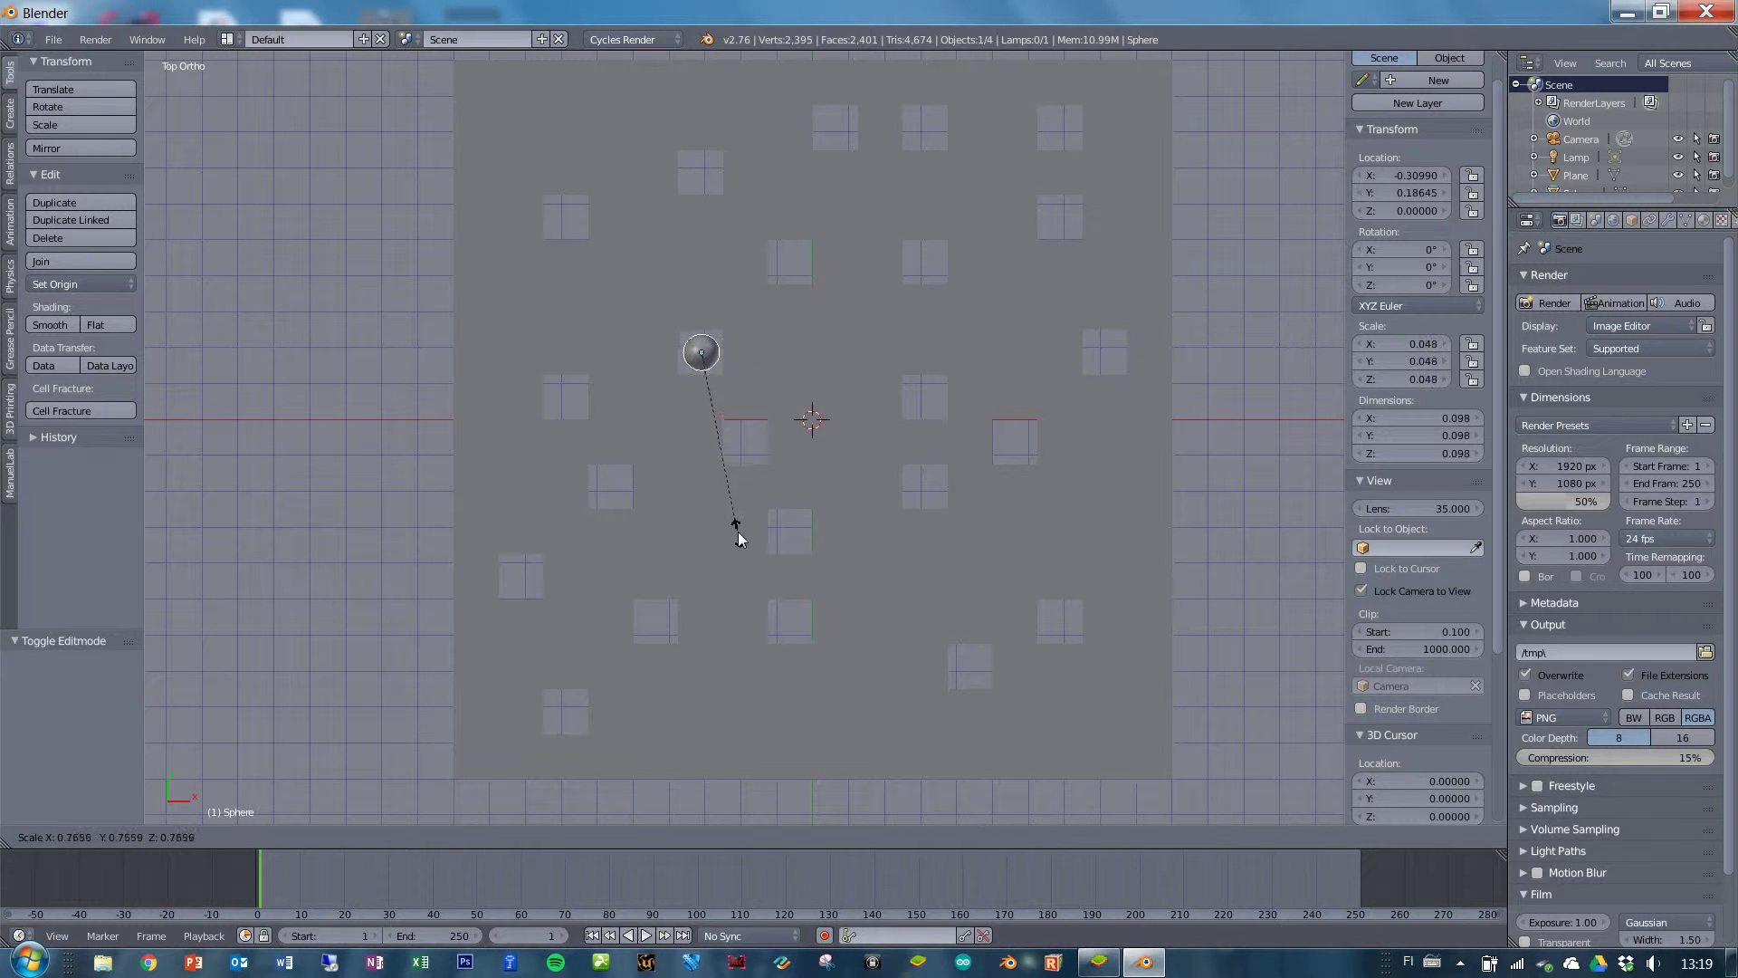
{"action": "left_click", "coordinate": [753, 542]}
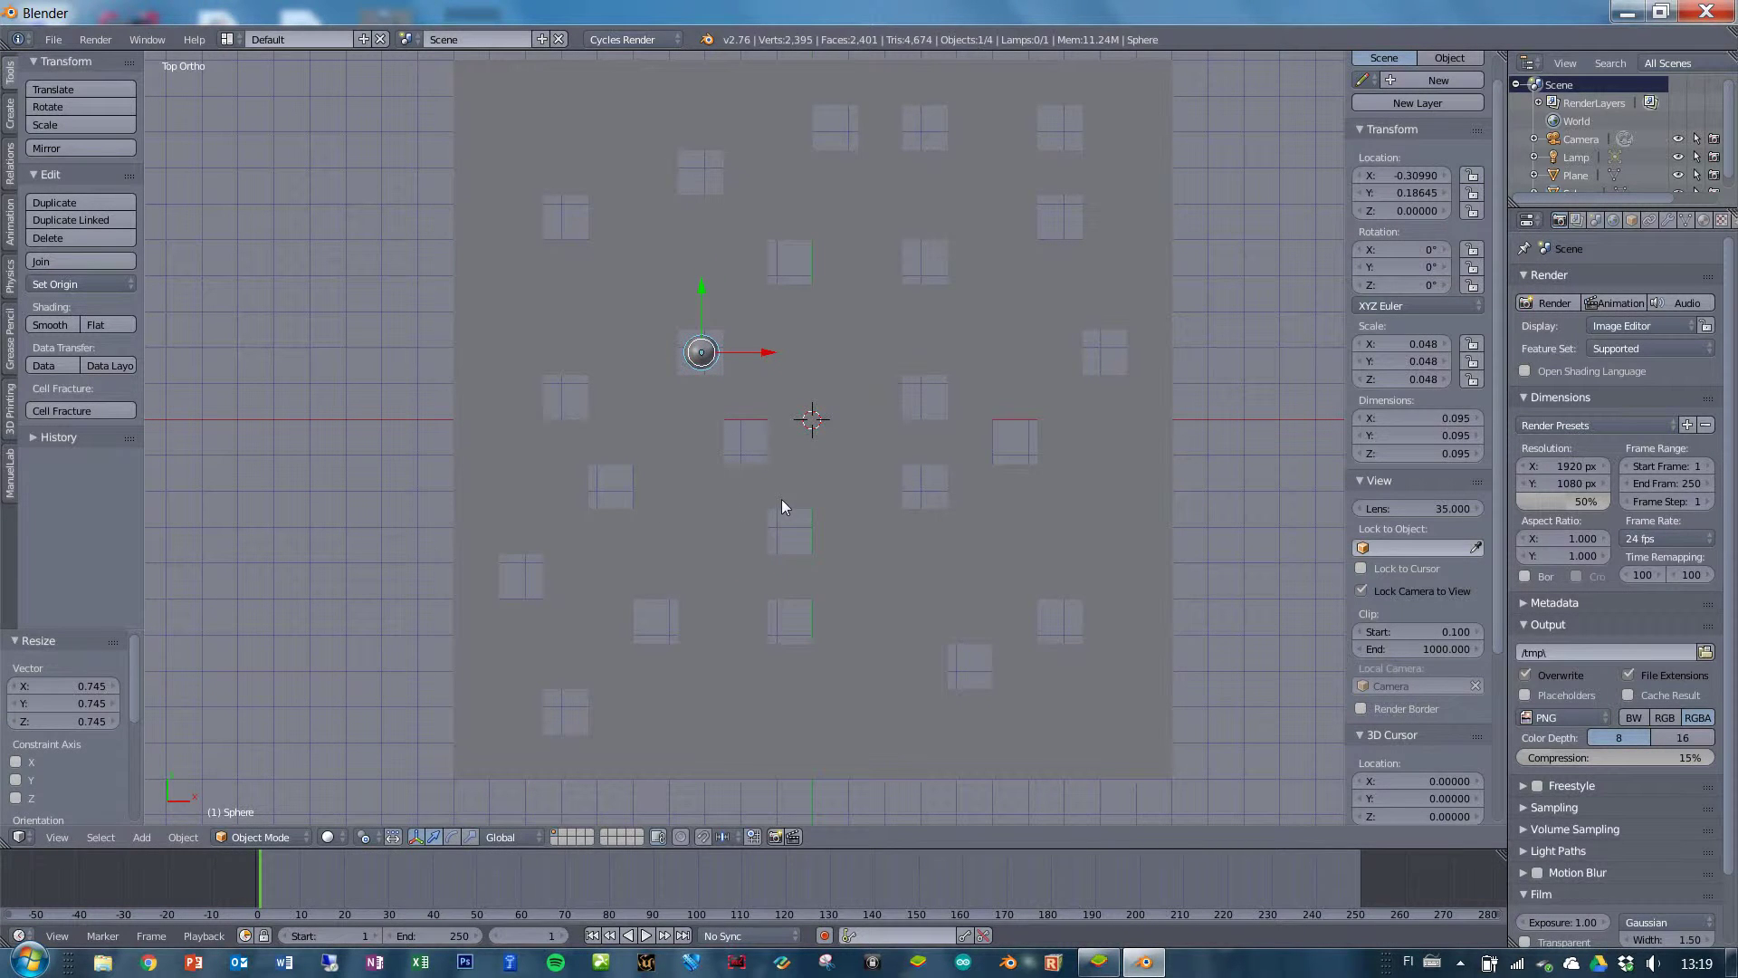
{"action": "key", "text": "g"}
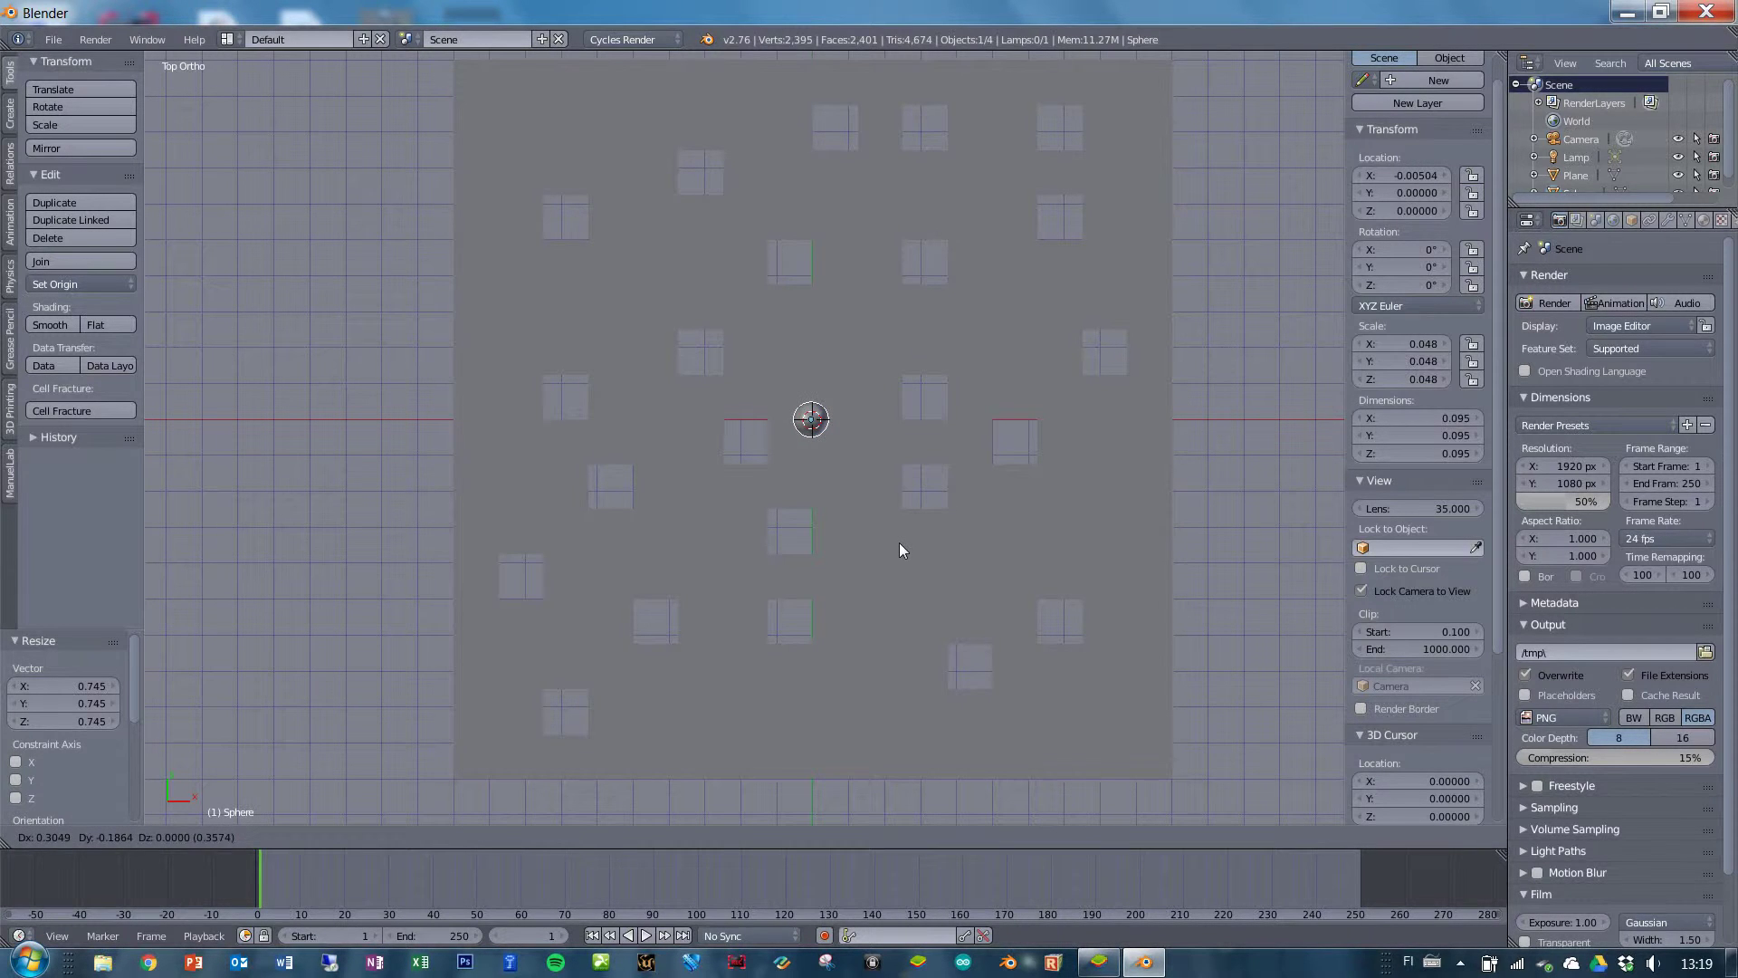
{"action": "left_click", "coordinate": [898, 548]}
Raise the ball about 0.2 above the board surface.
{"action": "middle_click_drag", "start_coordinate": [775, 571], "coordinate": [824, 434]}
{"action": "left_click_drag", "start_coordinate": [811, 391], "coordinate": [813, 319]}
{"action": "middle_click_drag", "start_coordinate": [813, 461], "coordinate": [843, 478]}
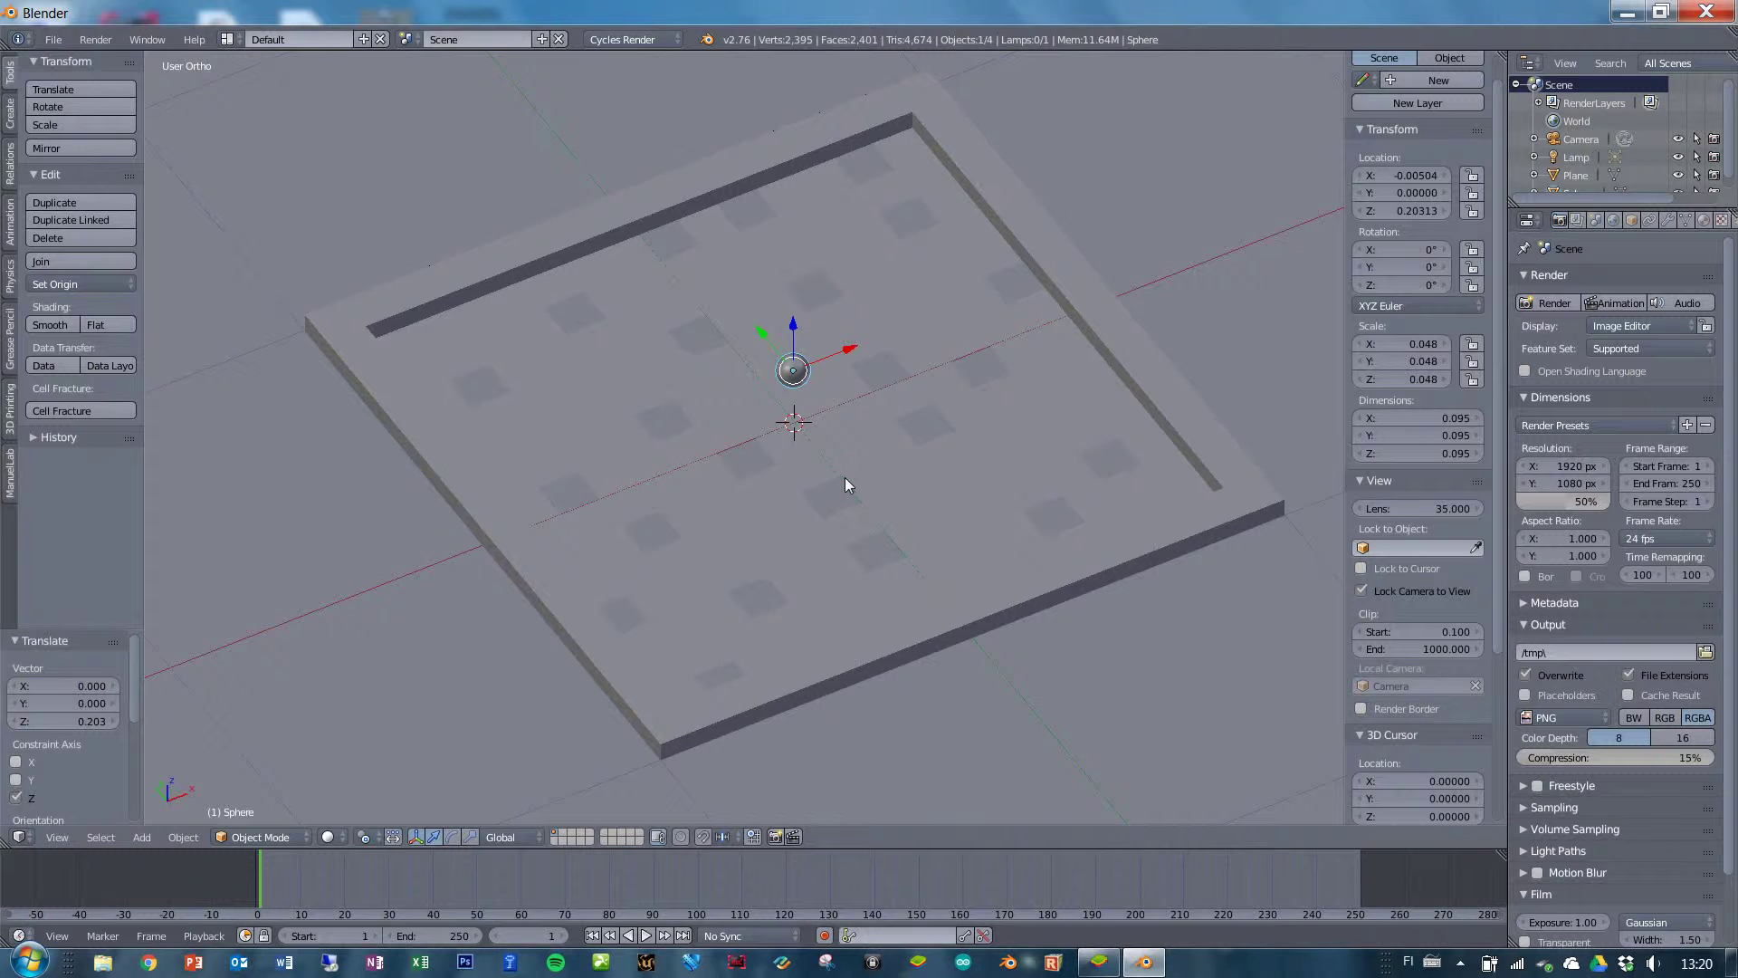
{"action": "middle_click_drag", "start_coordinate": [846, 484], "coordinate": [855, 448]}
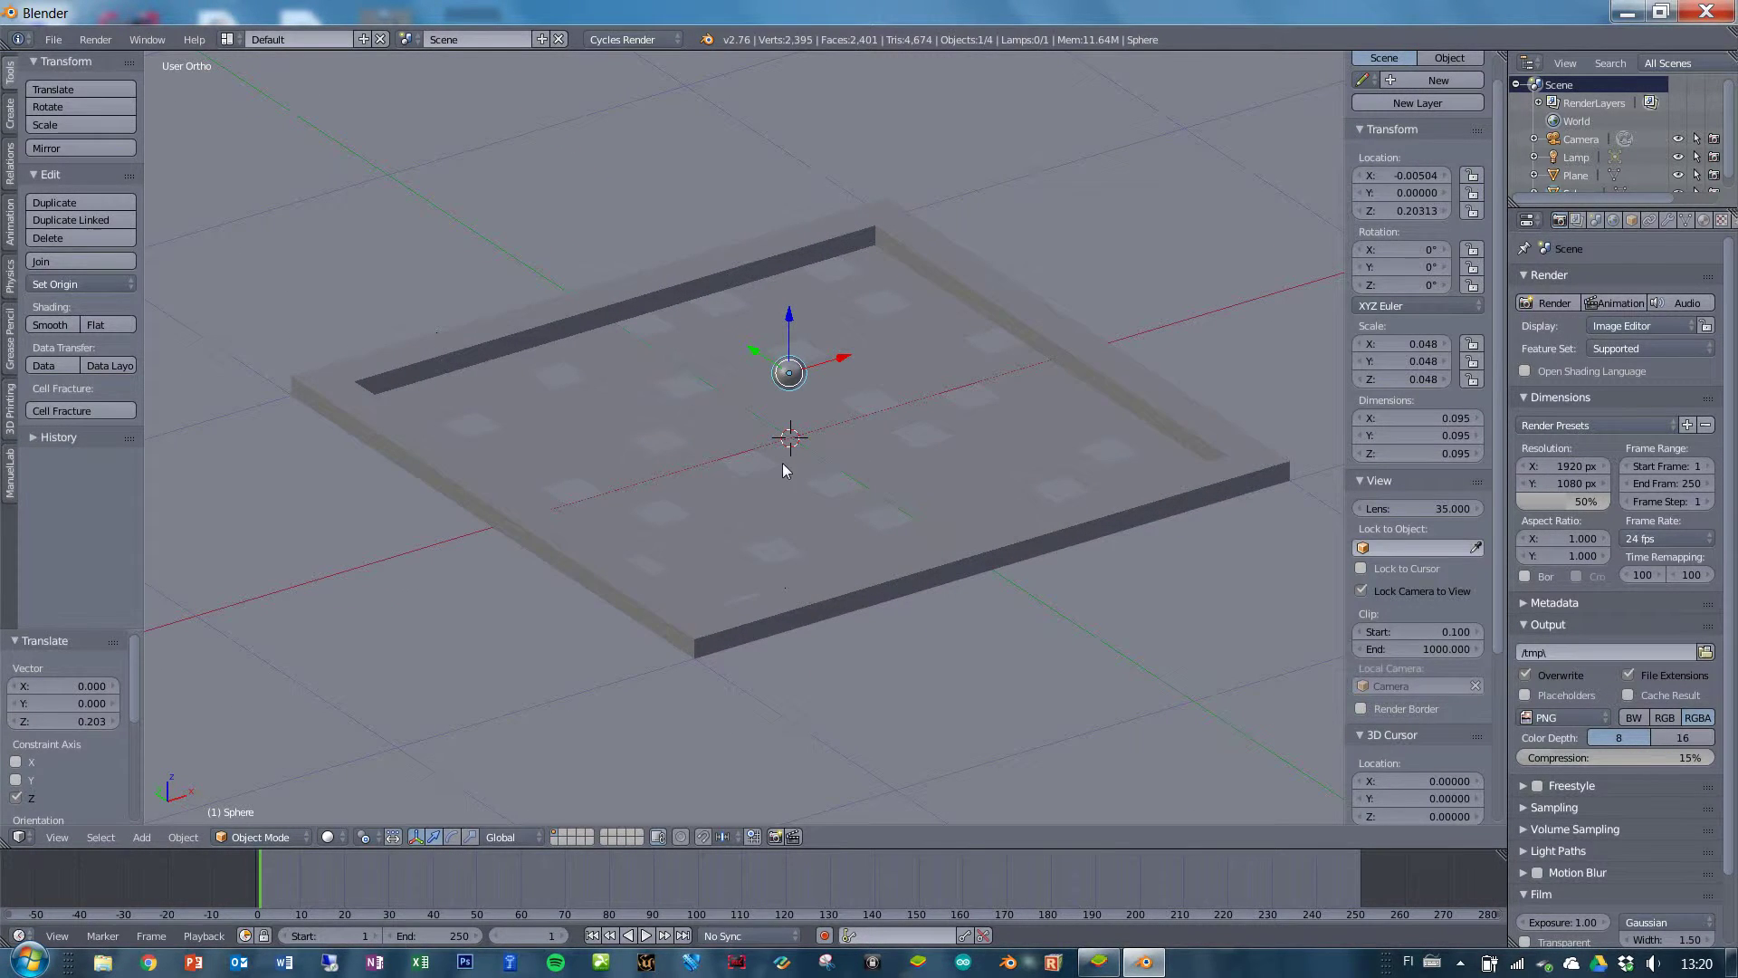
Switch to the Game Logic layout and the Blender Game render engine.
{"action": "left_click", "coordinate": [225, 41]}
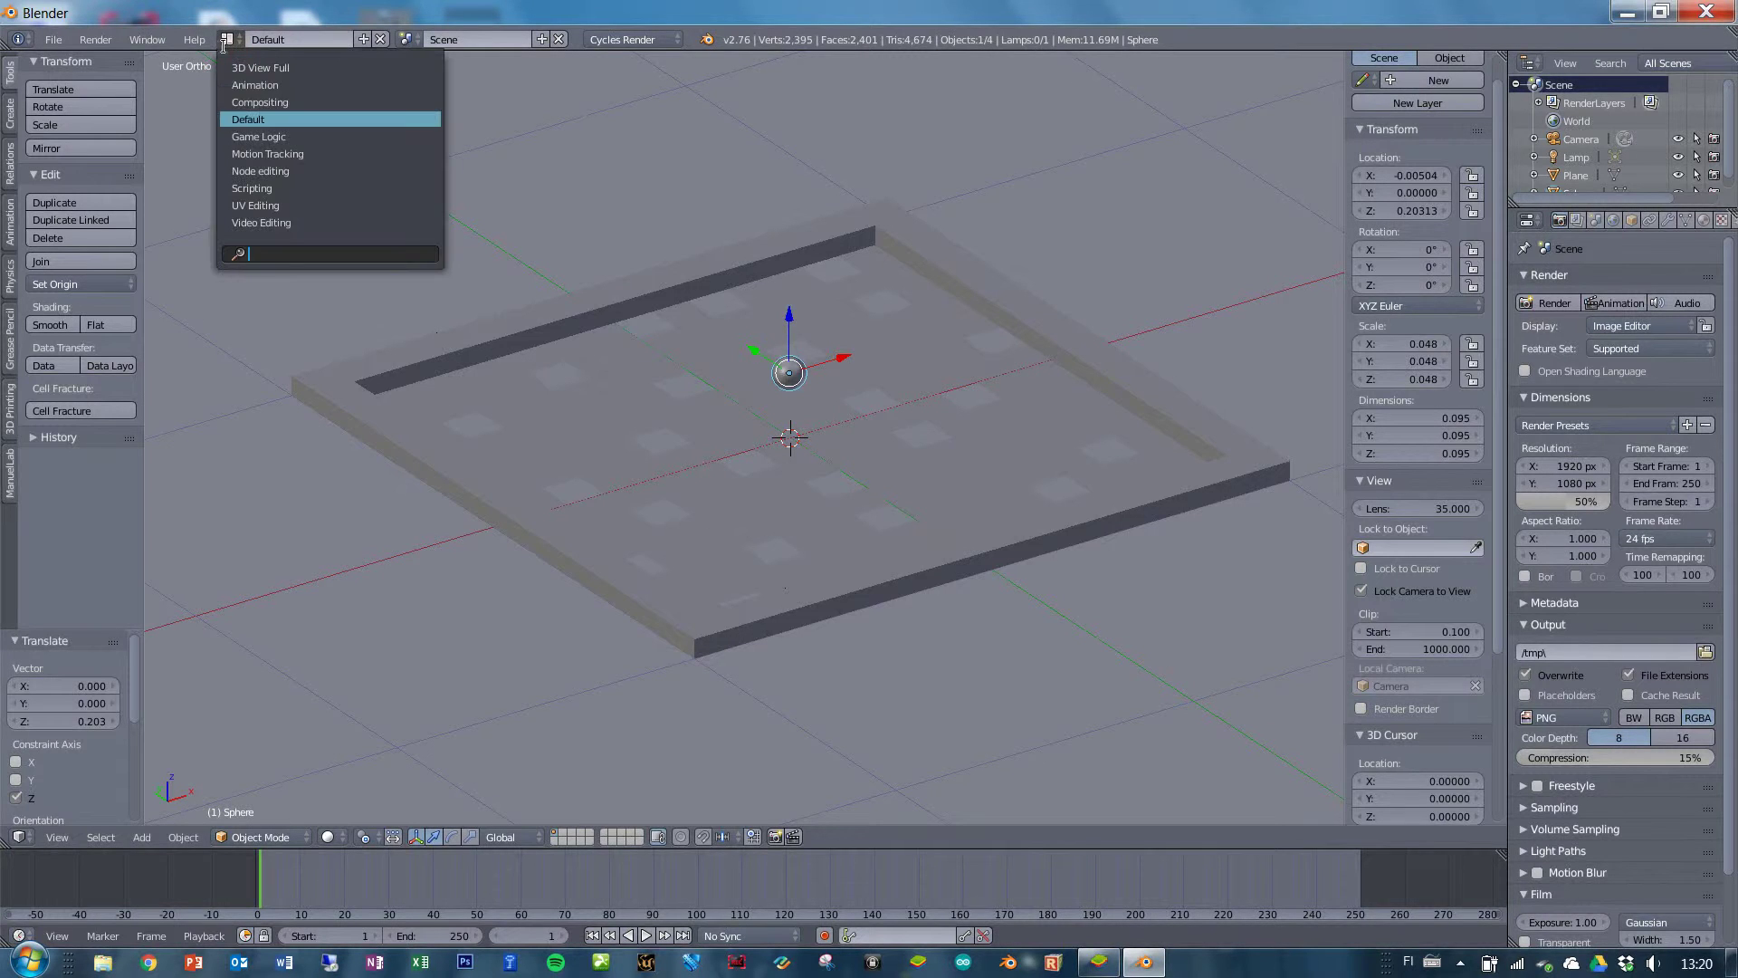
{"action": "left_click", "coordinate": [263, 139]}
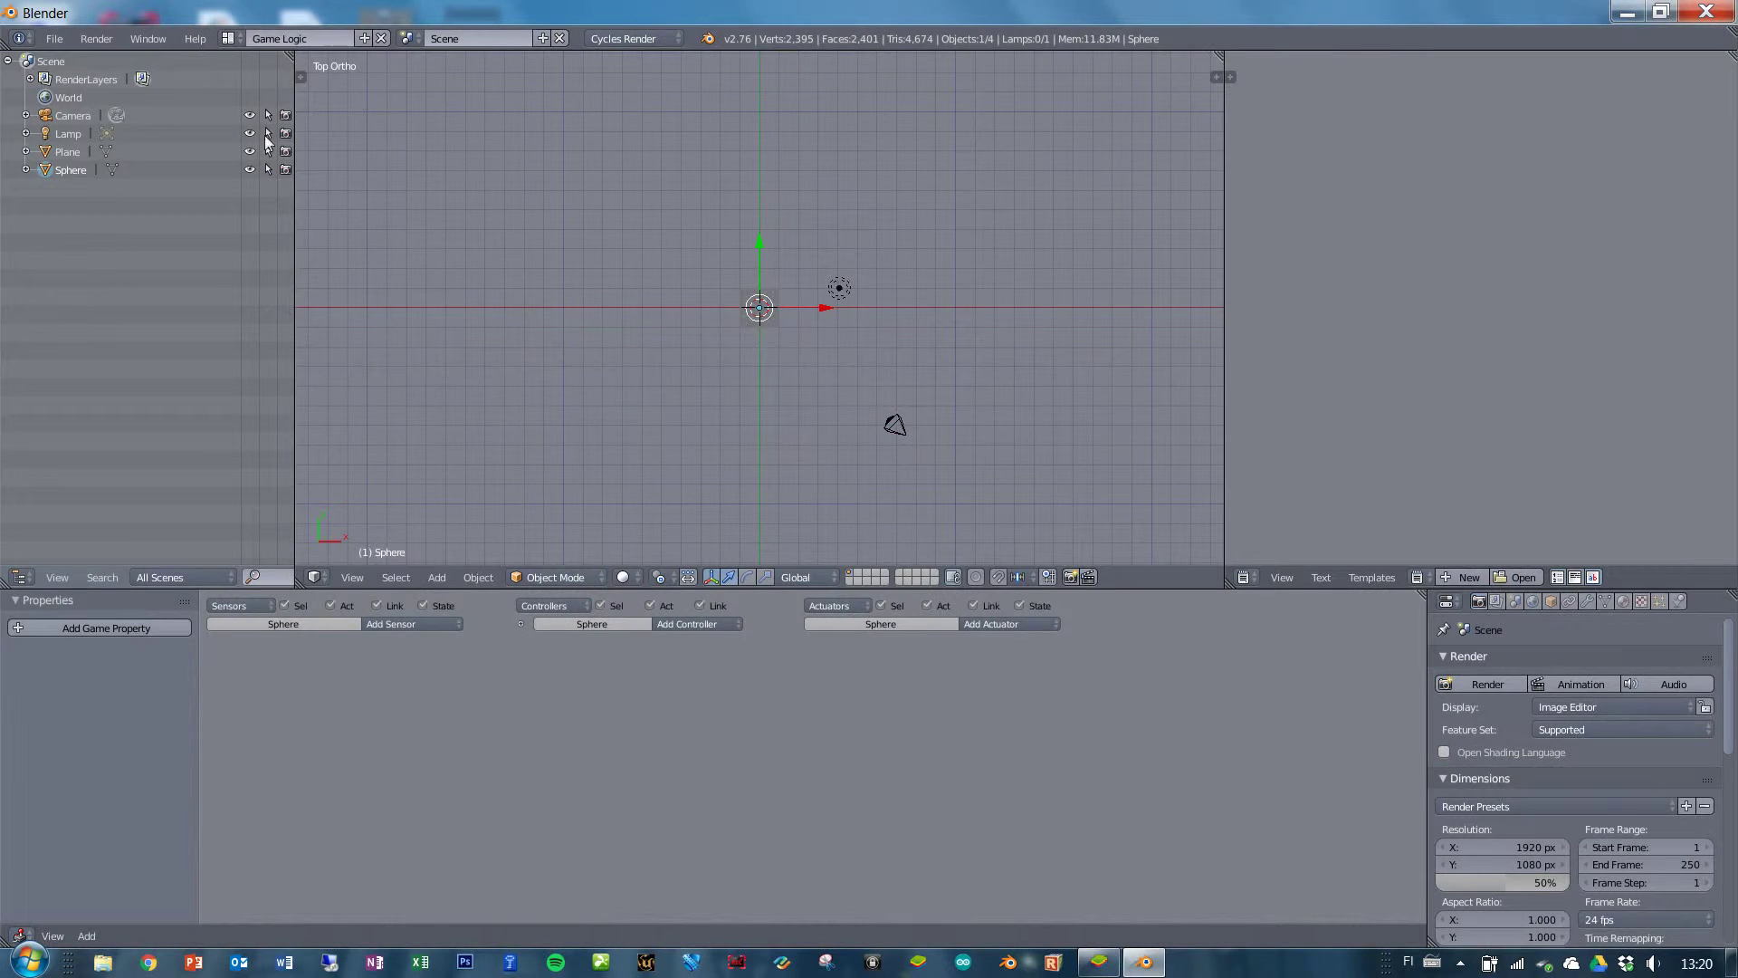
{"action": "left_click", "coordinate": [620, 41]}
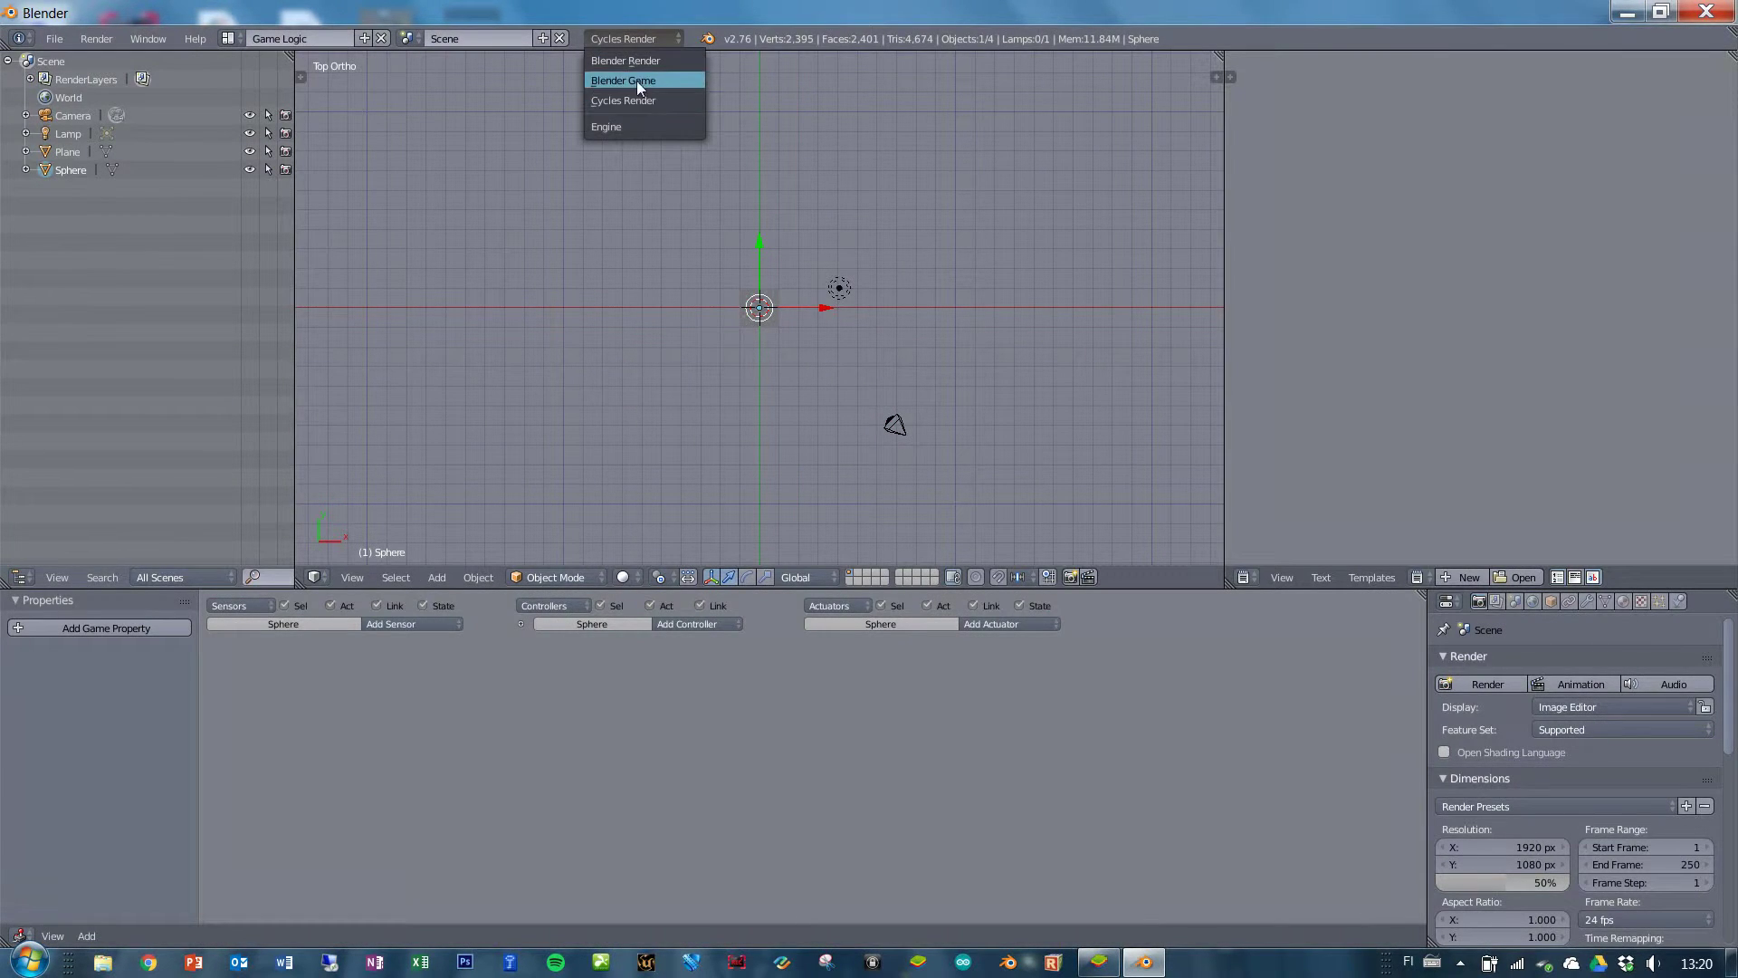
{"action": "left_click", "coordinate": [637, 79]}
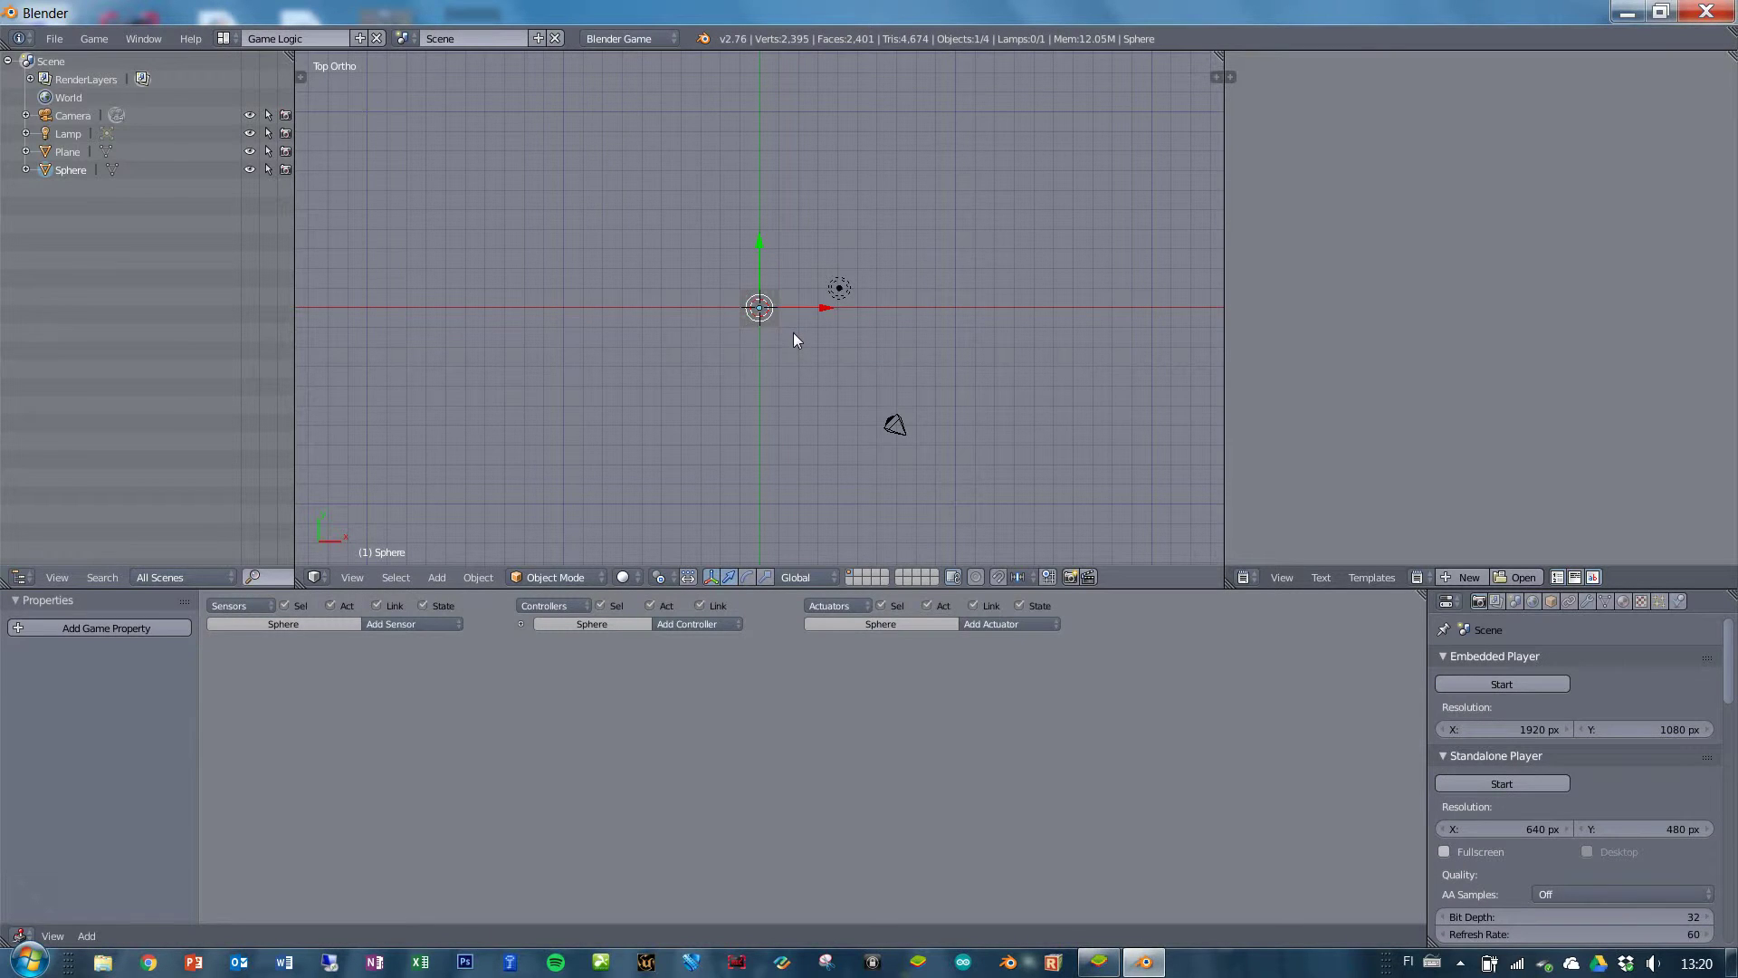
Lock the camera to the view, frame the board closely and render a test image.
{"action": "left_click", "coordinate": [775, 348]}
{"action": "scroll", "coordinate": [795, 361], "scroll_direction": "up", "scroll_amount": 2}
{"action": "scroll", "coordinate": [795, 365], "scroll_direction": "up", "scroll_amount": 4}
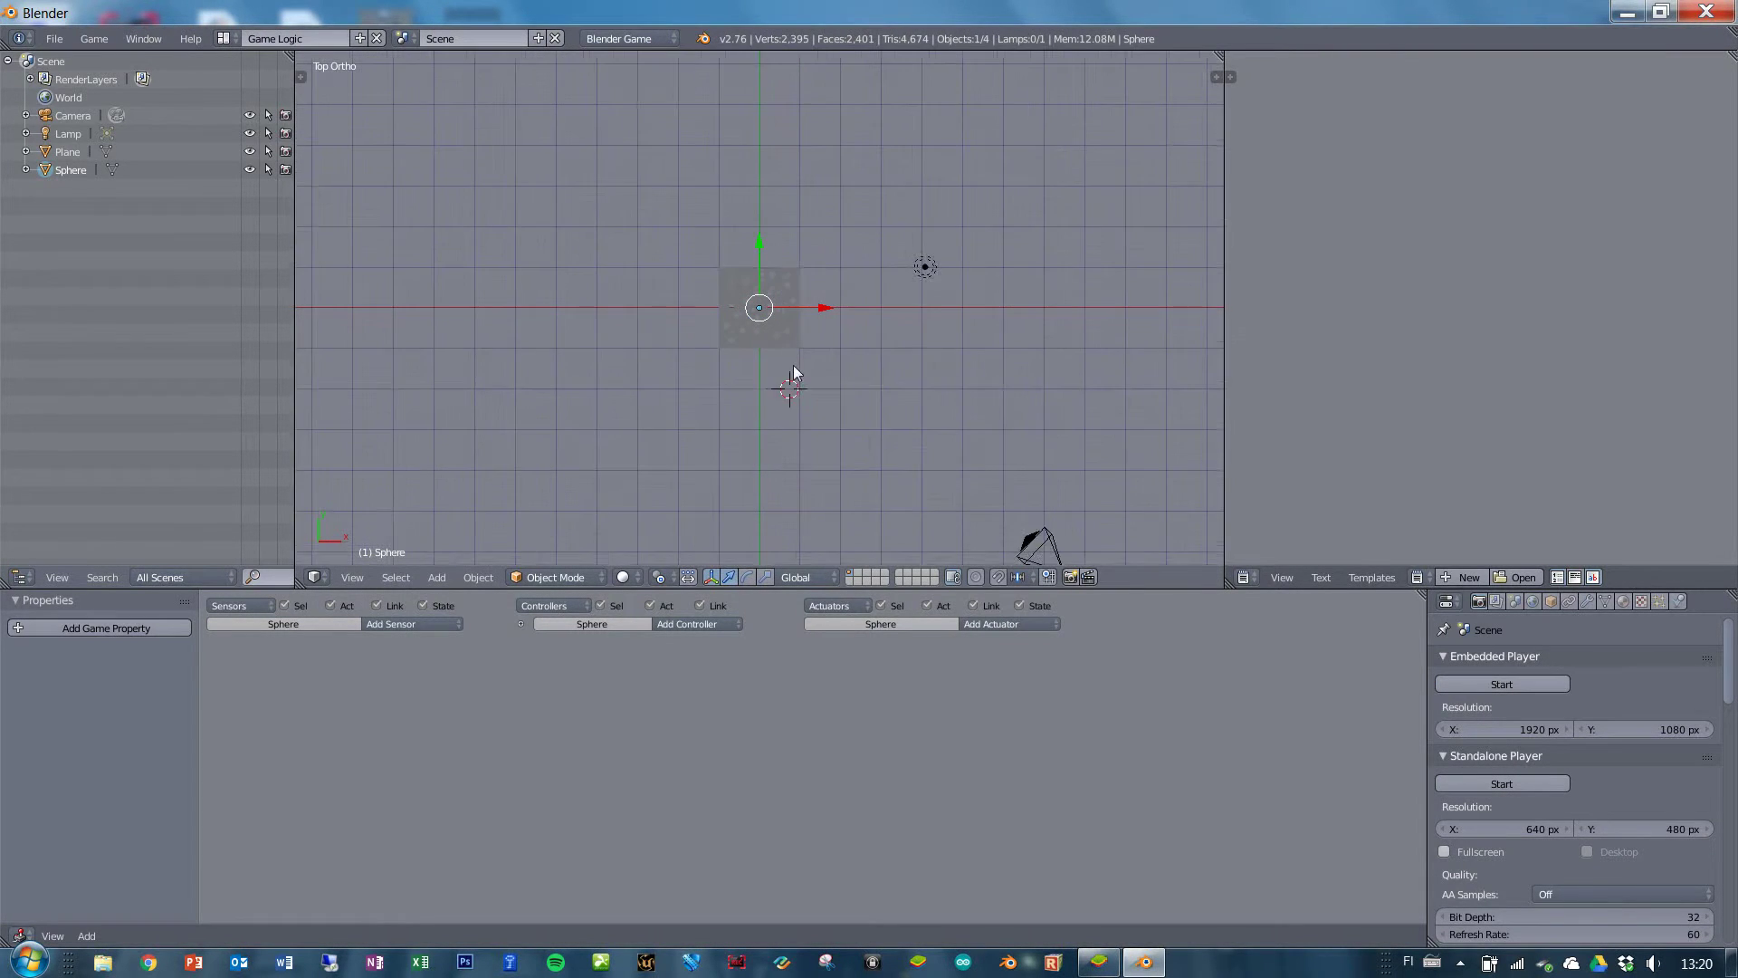
{"action": "key", "text": "KP_0"}
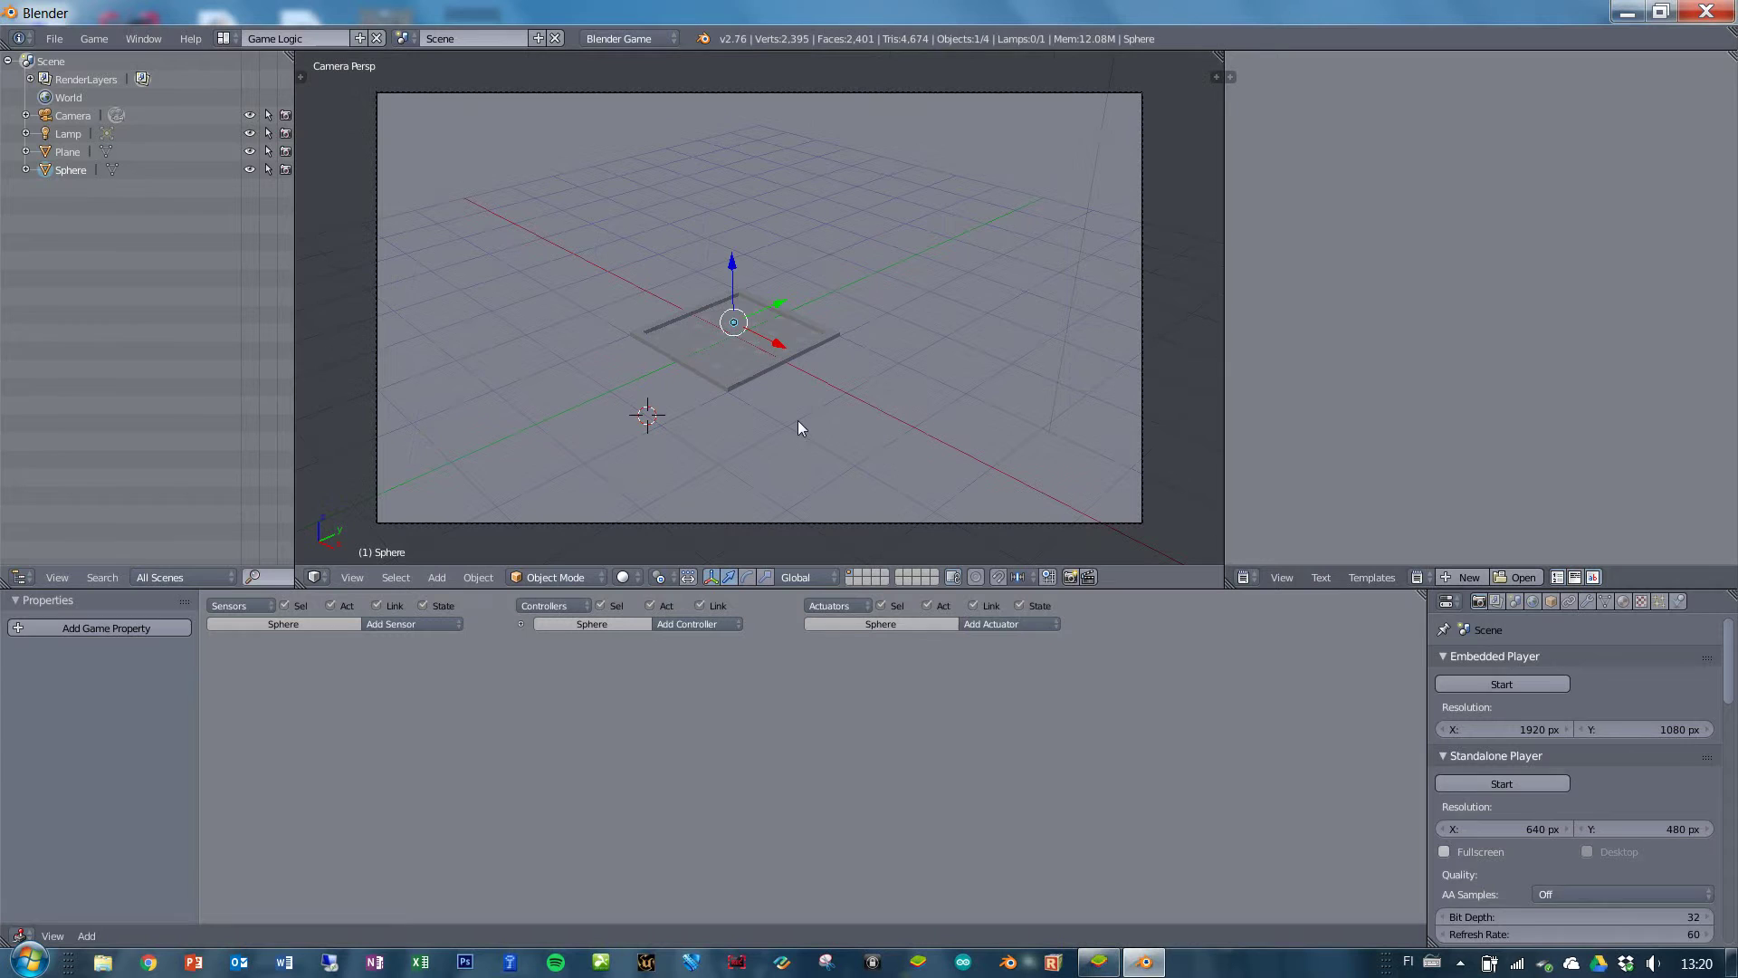
{"action": "key", "text": "n"}
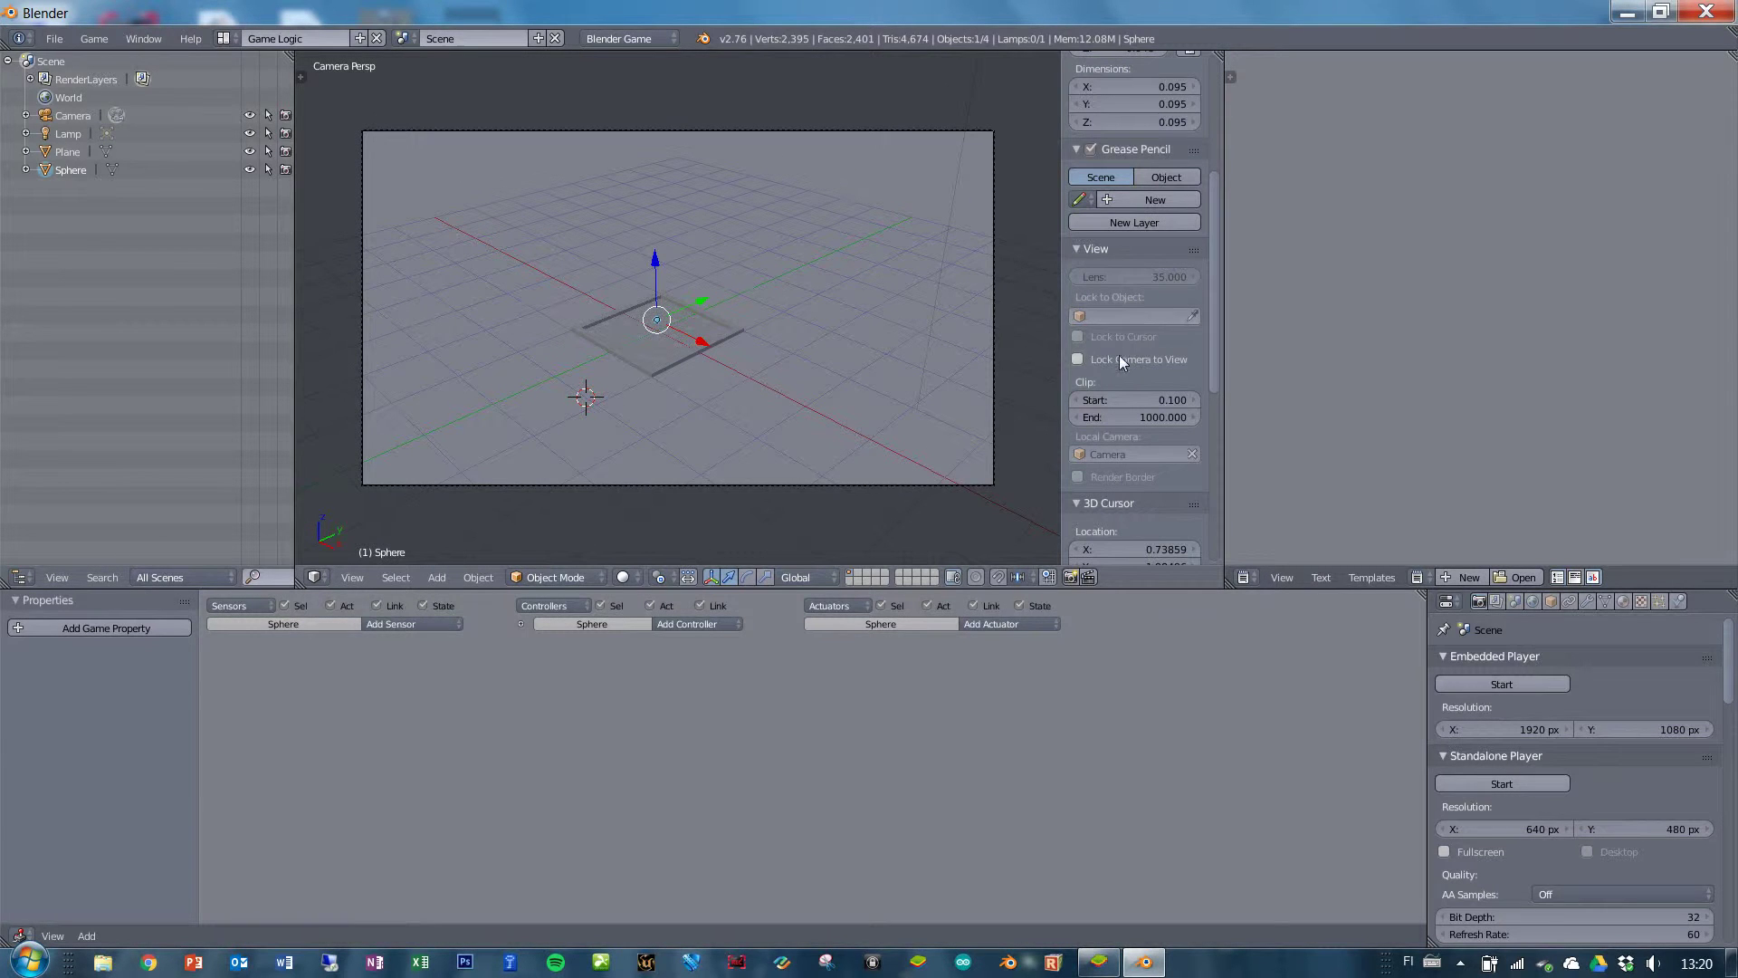
{"action": "left_click", "coordinate": [1119, 358]}
{"action": "scroll", "coordinate": [751, 398], "scroll_direction": "up", "scroll_amount": 5}
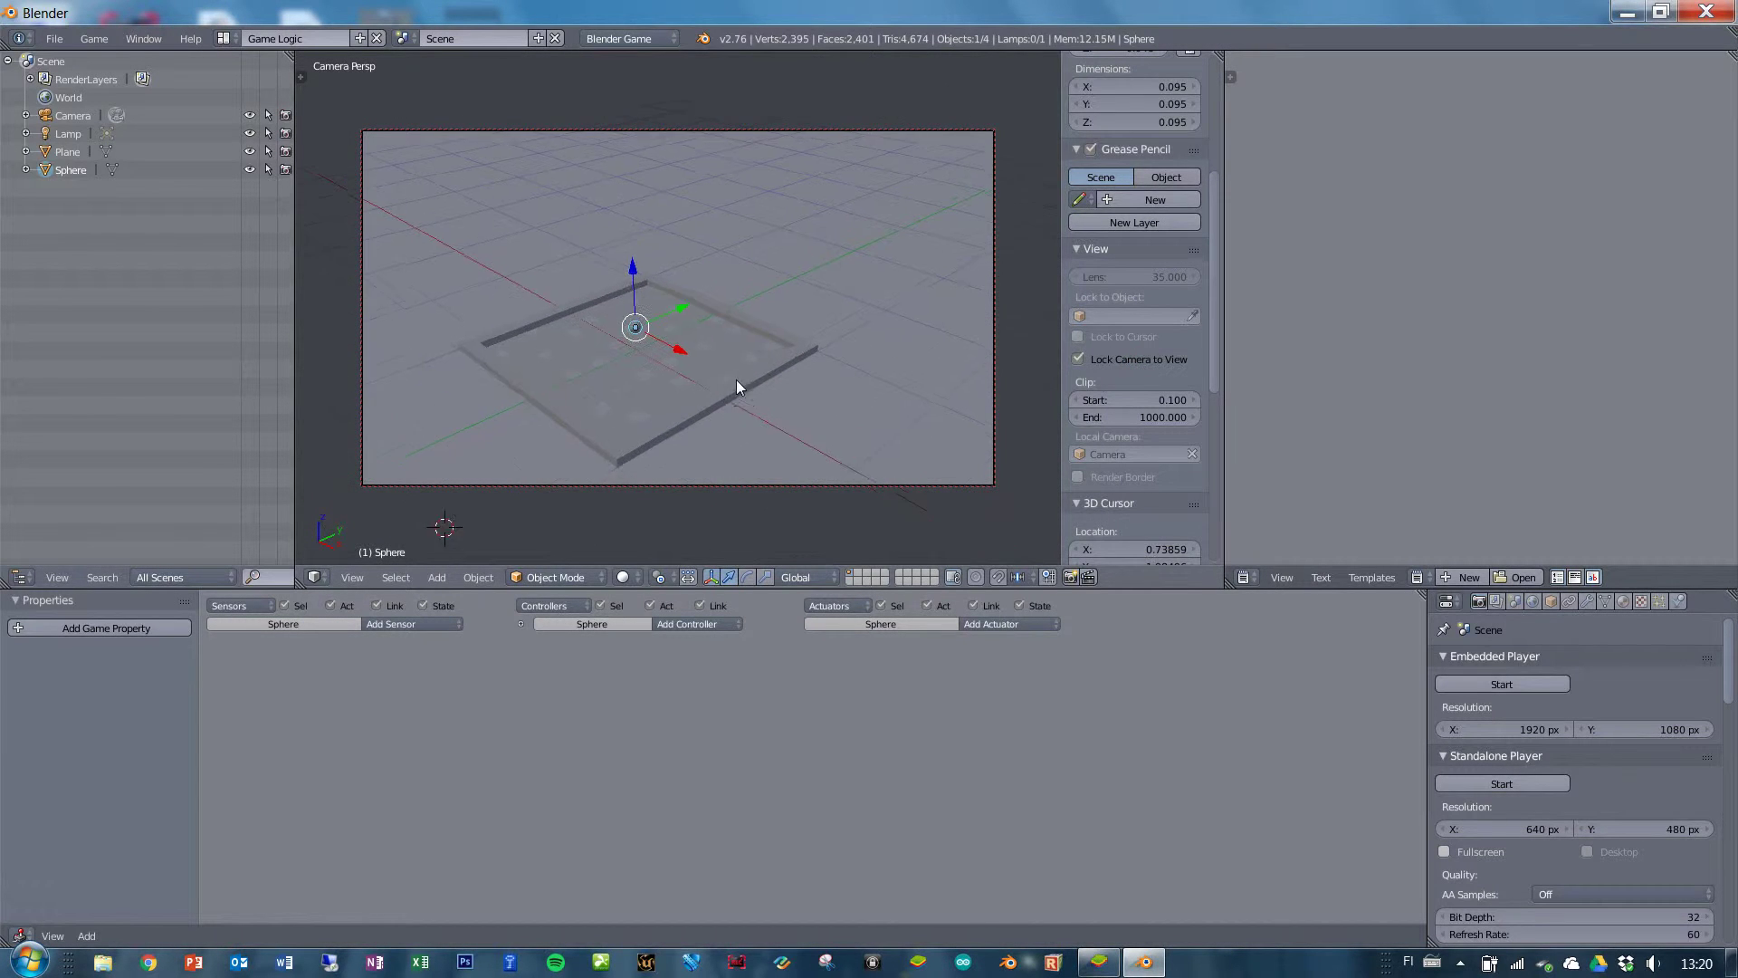
{"action": "scroll", "coordinate": [736, 387], "scroll_direction": "up", "scroll_amount": 4}
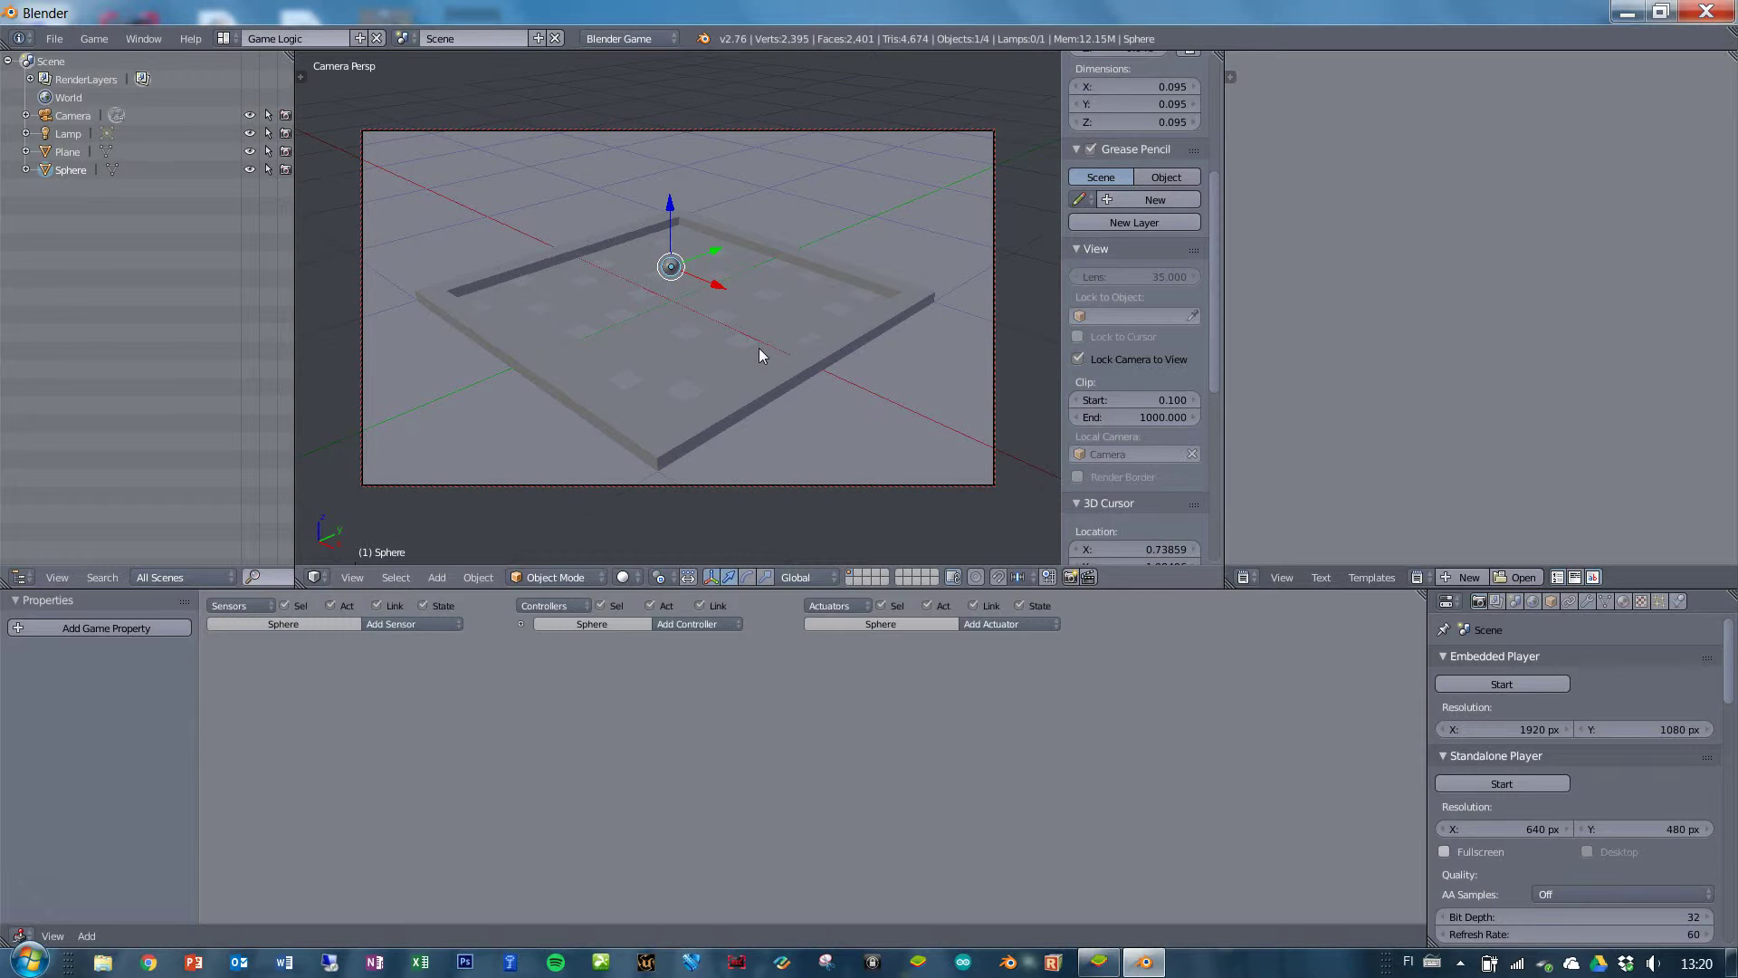
{"action": "key", "text": "F12"}
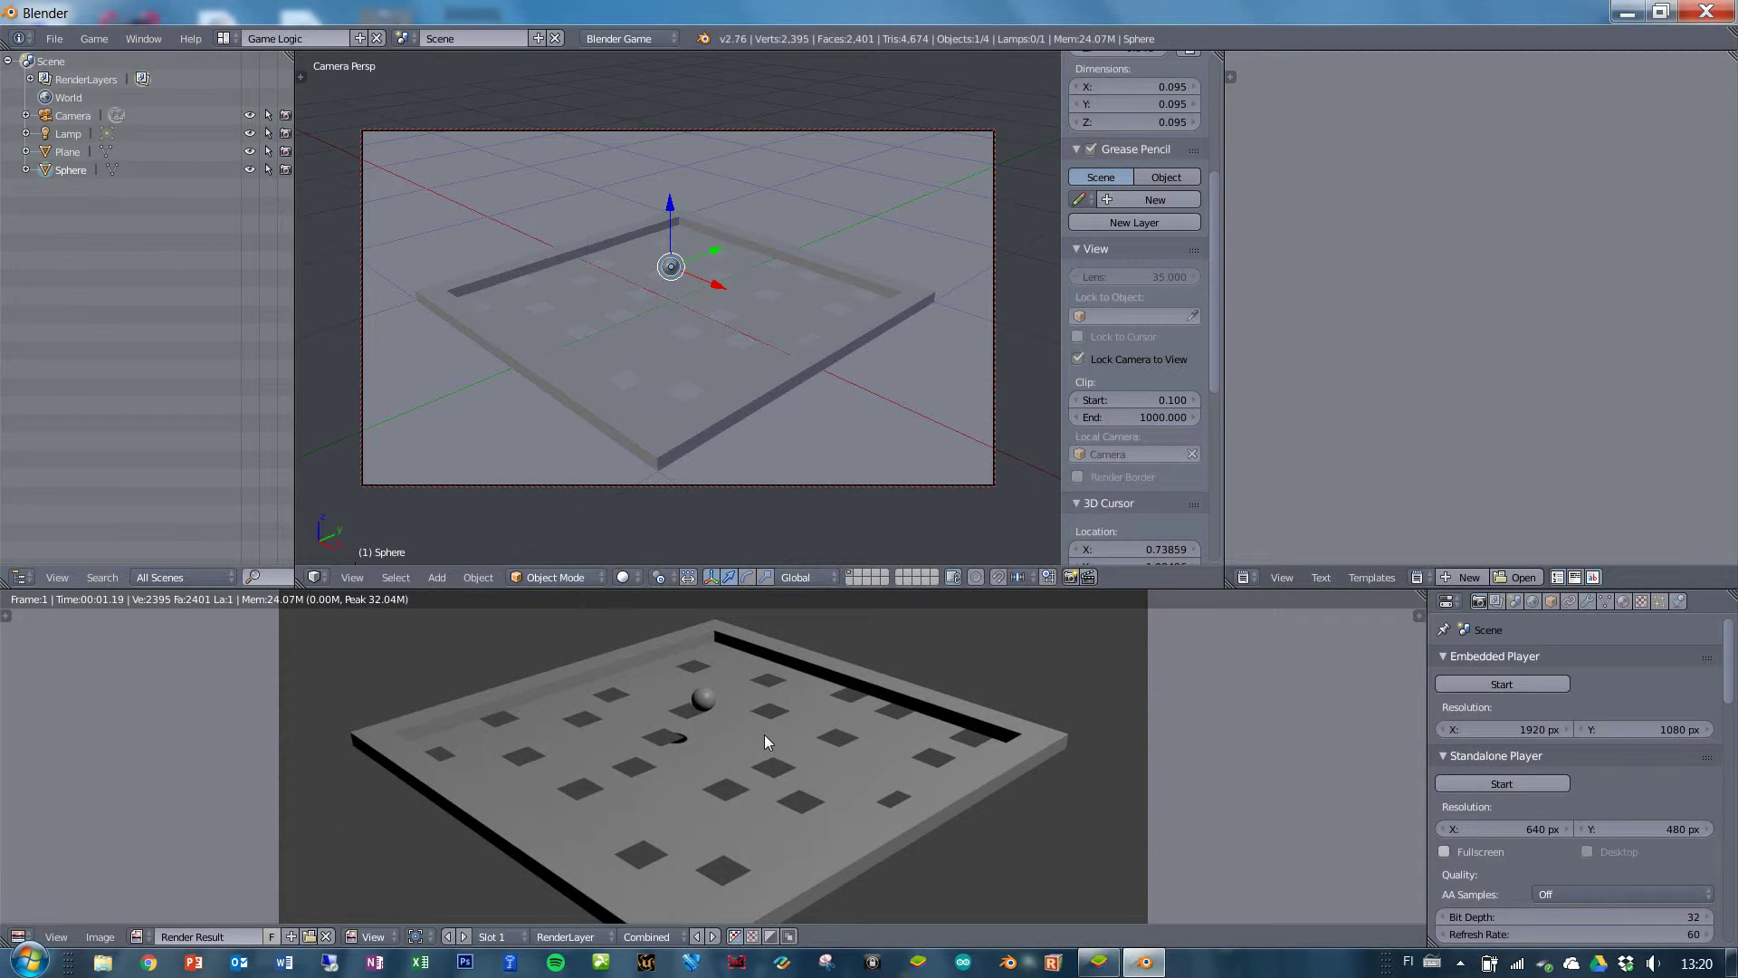
{"action": "key", "text": "Escape"}
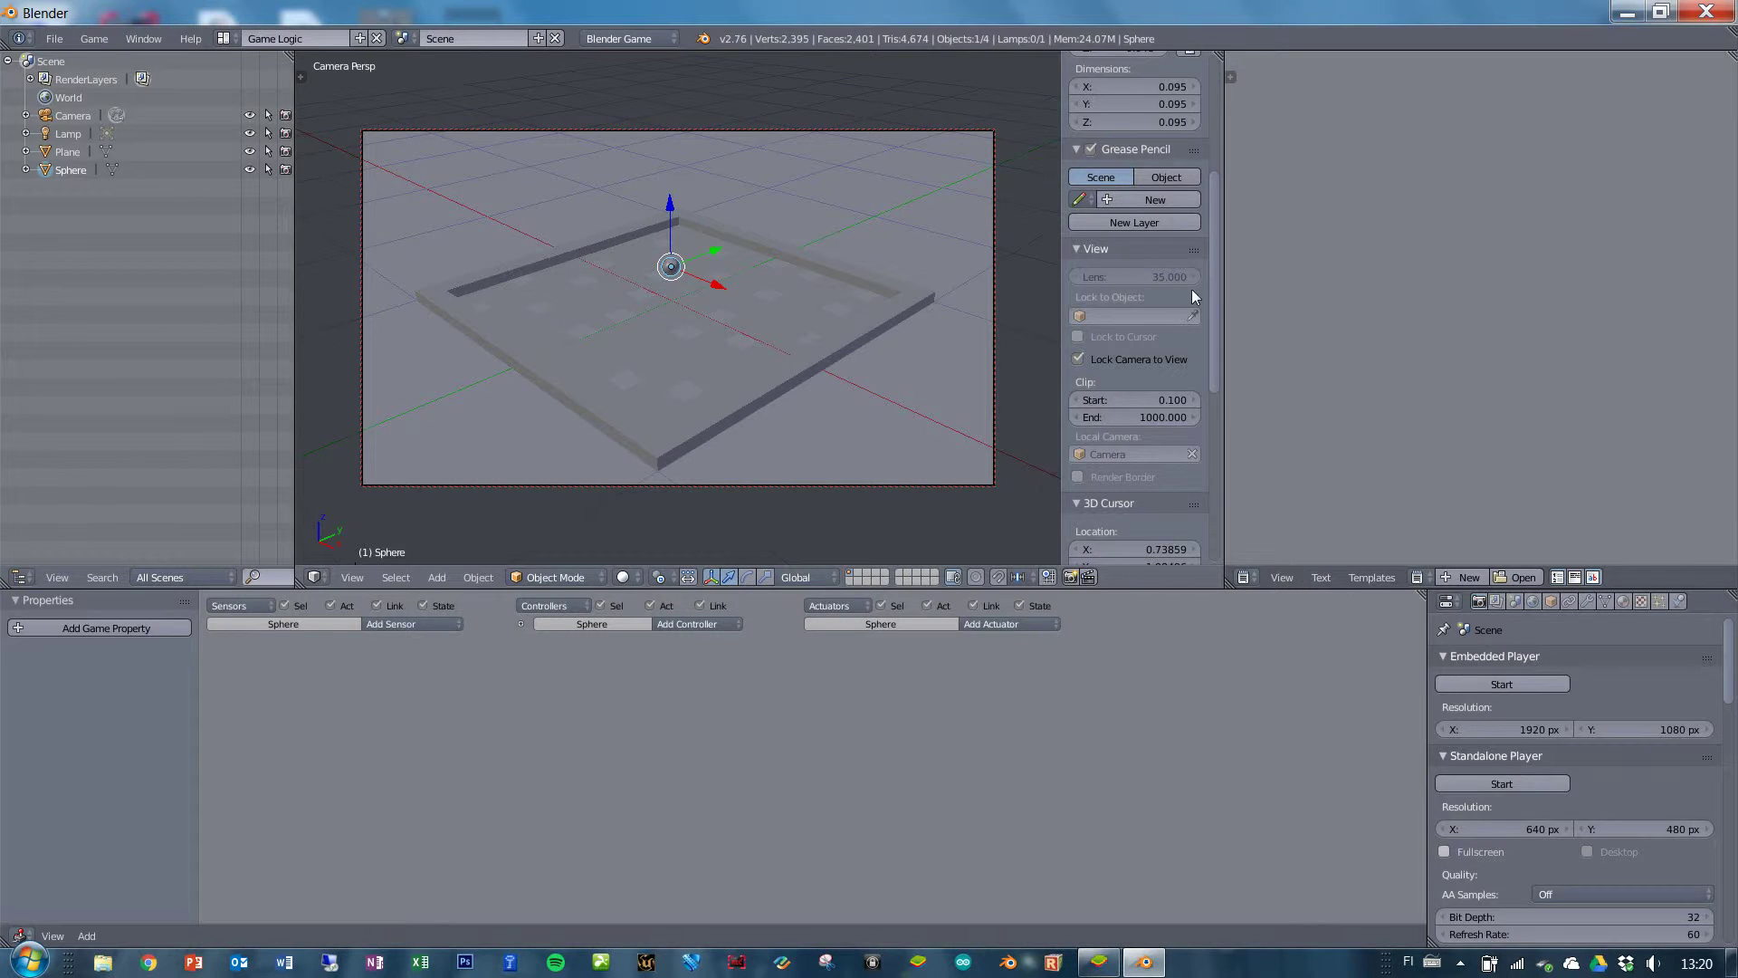
Widen the 3D view and test-run the game.
{"action": "left_click_drag", "start_coordinate": [1223, 298], "coordinate": [1547, 274]}
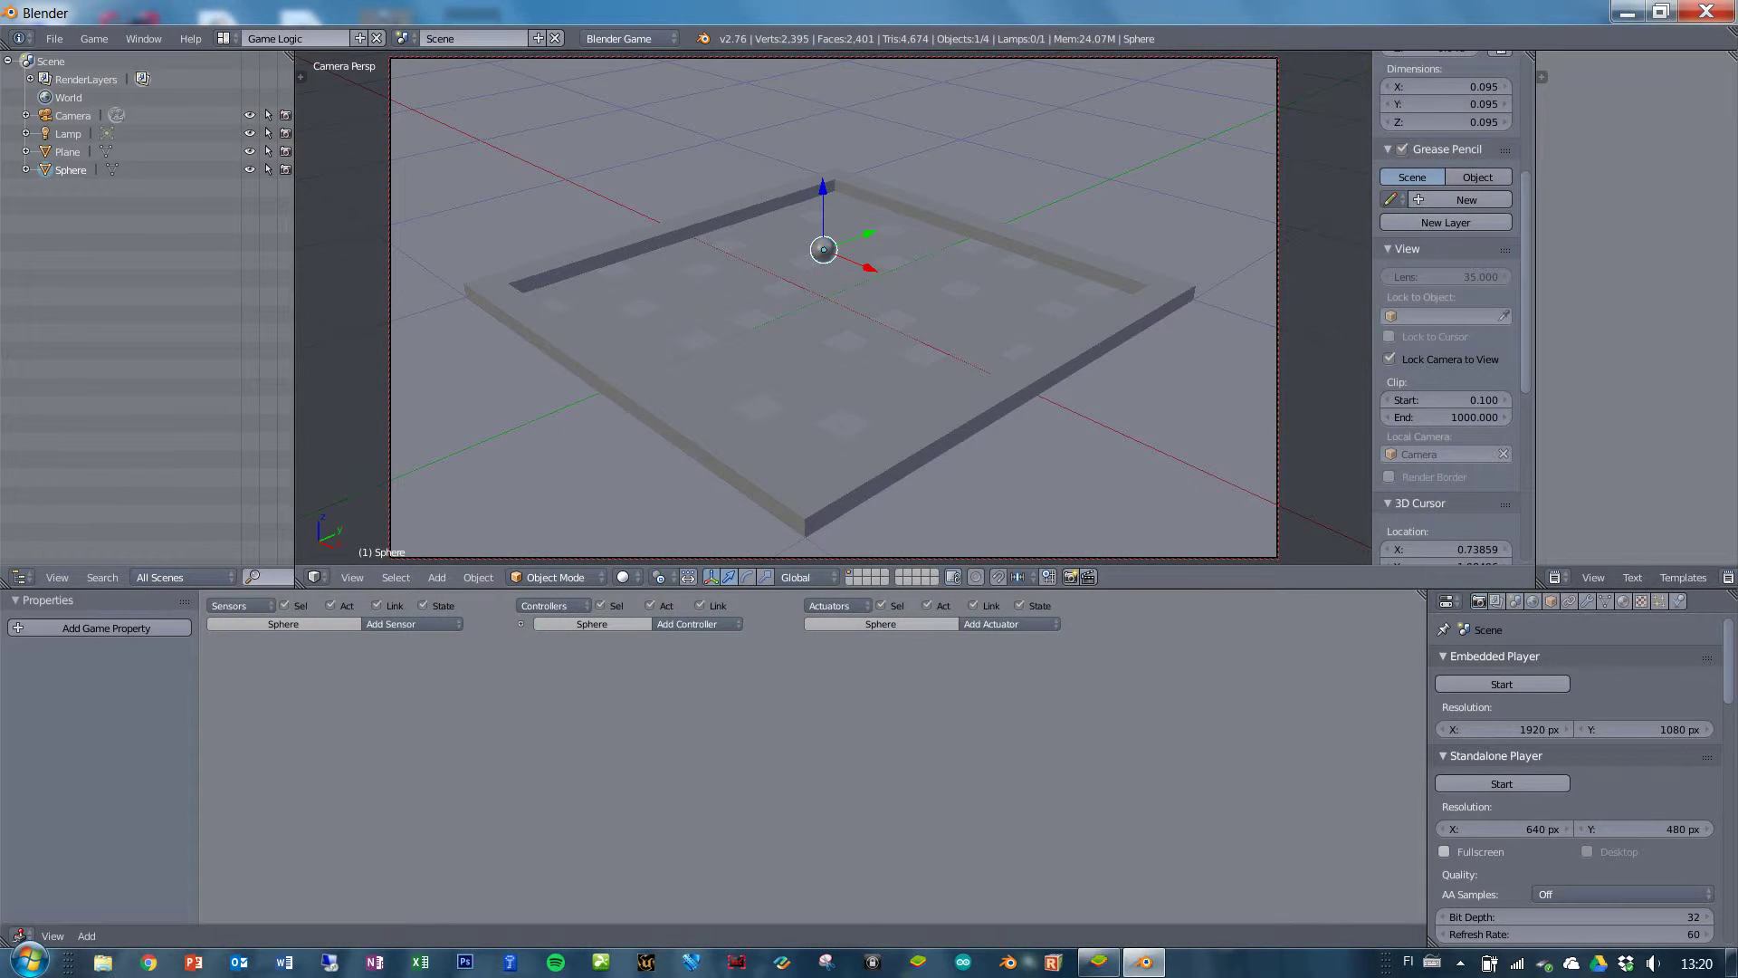
{"action": "key", "text": "p"}
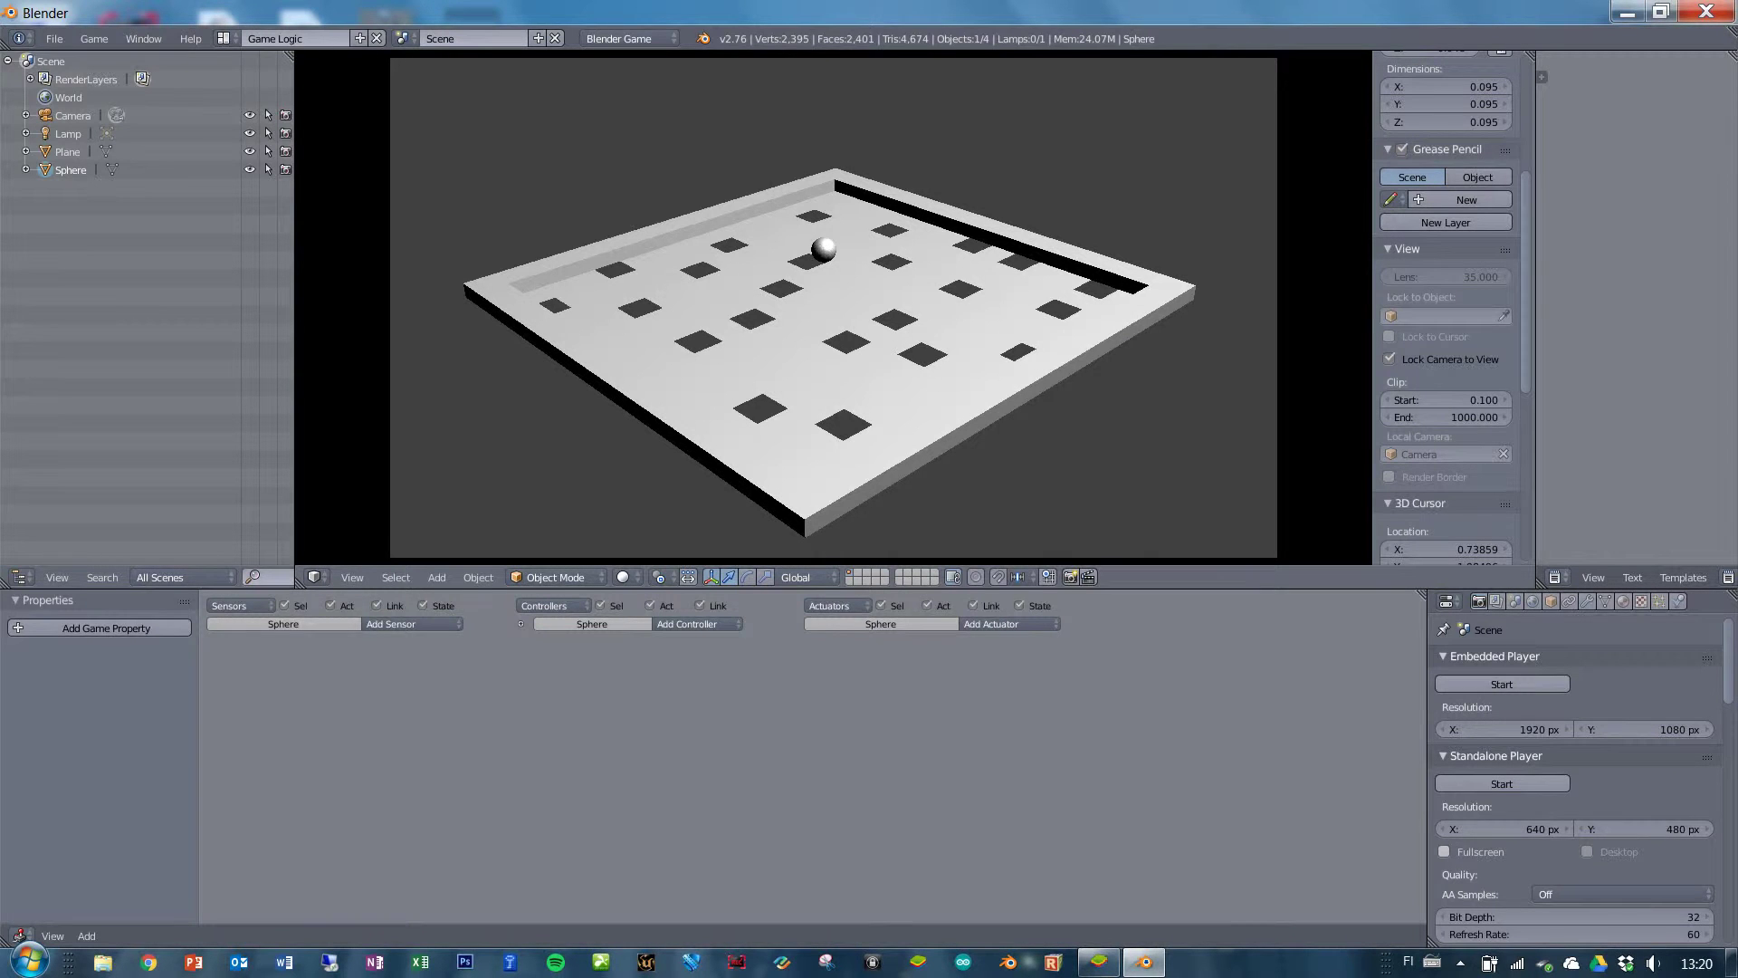
{"action": "key", "text": "Escape"}
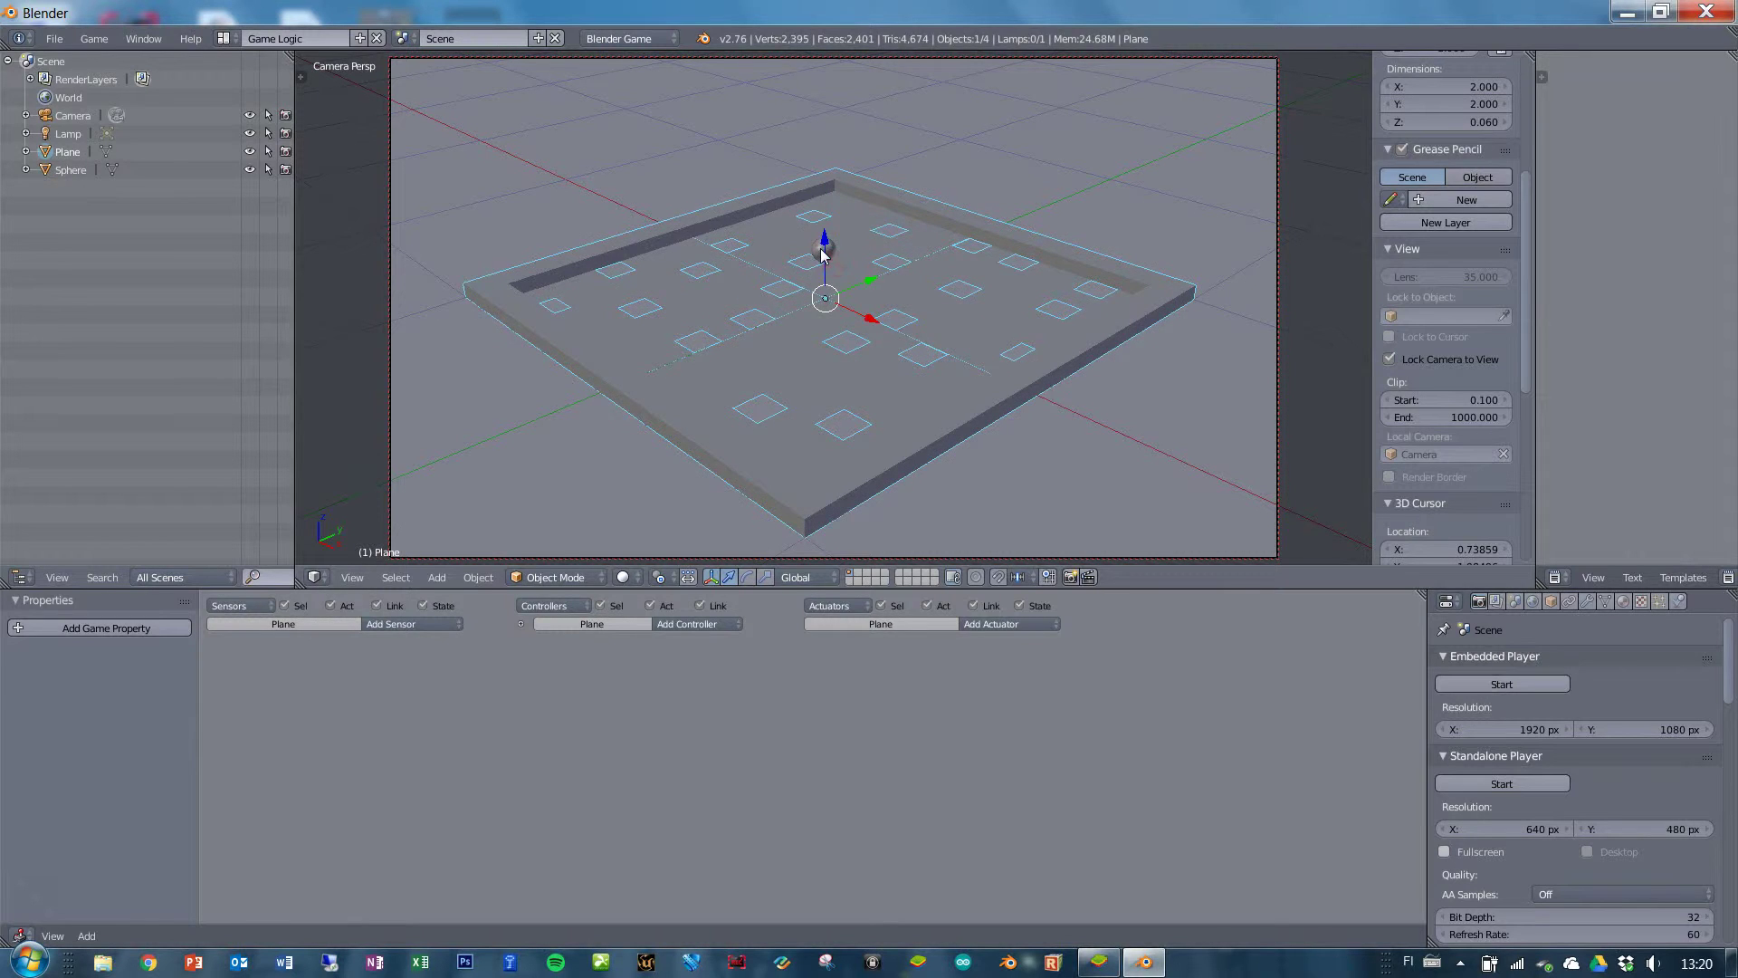
Set the sphere's Physics Type to Rigid Body and run the game again.
{"action": "left_click", "coordinate": [1678, 602]}
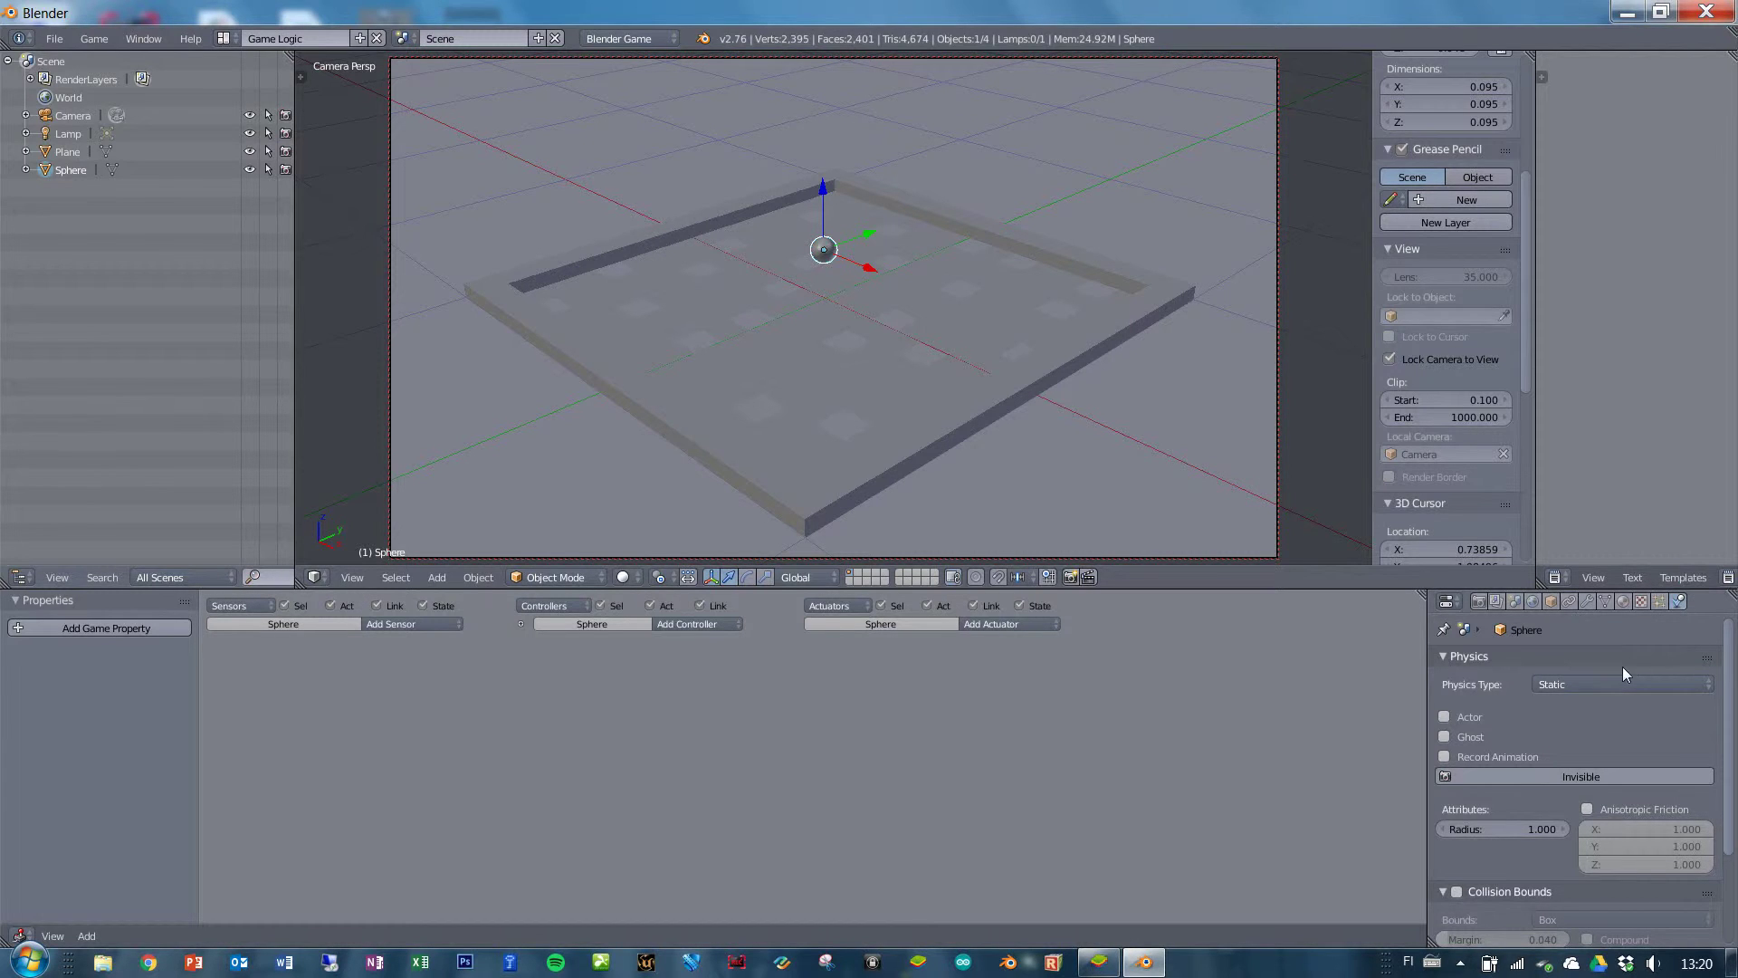
{"action": "left_click", "coordinate": [1589, 682]}
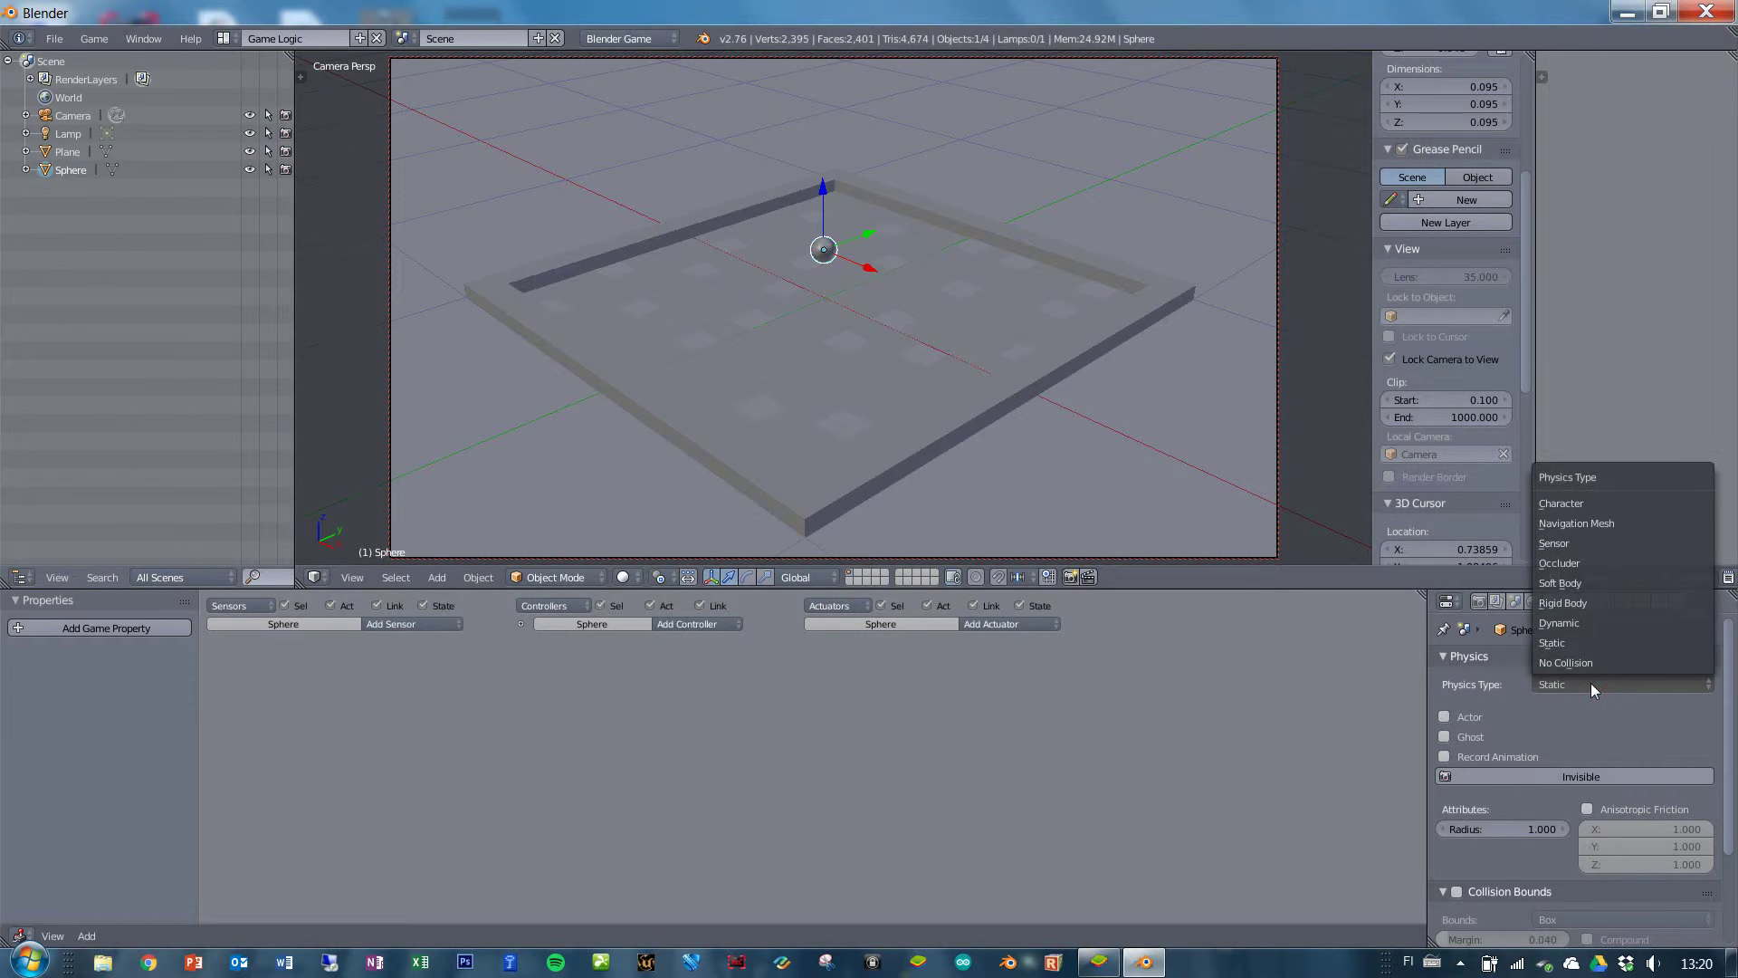
{"action": "left_click", "coordinate": [1590, 604]}
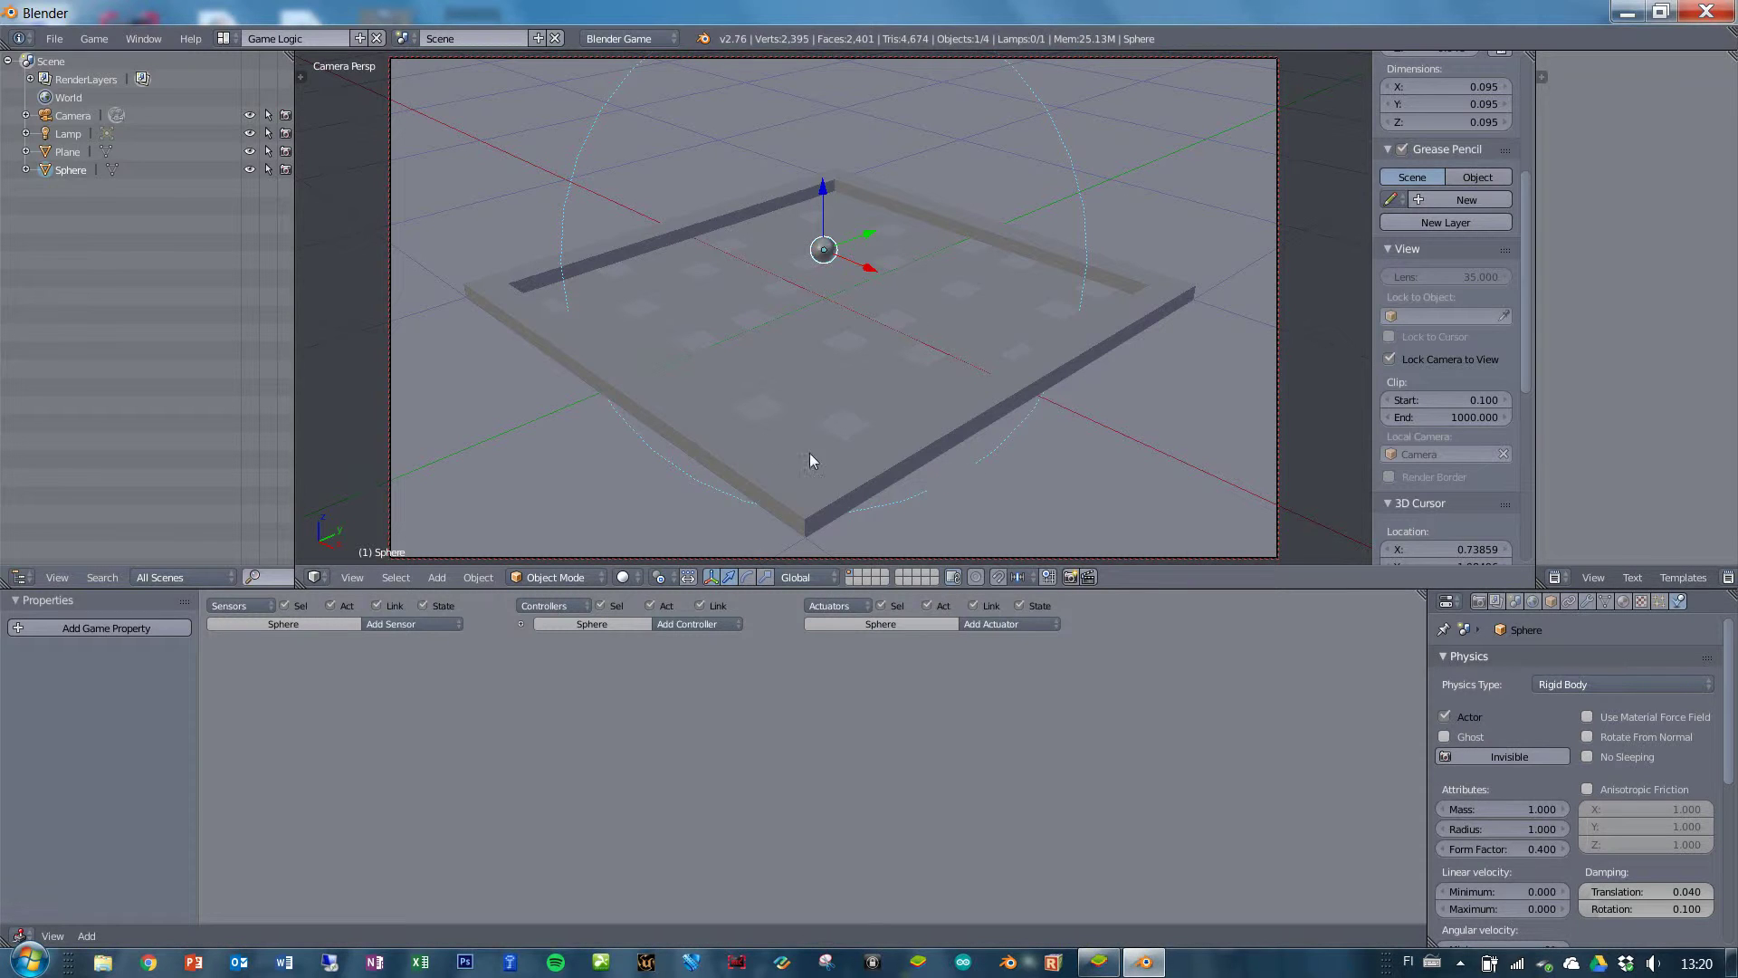
{"action": "key", "text": "p"}
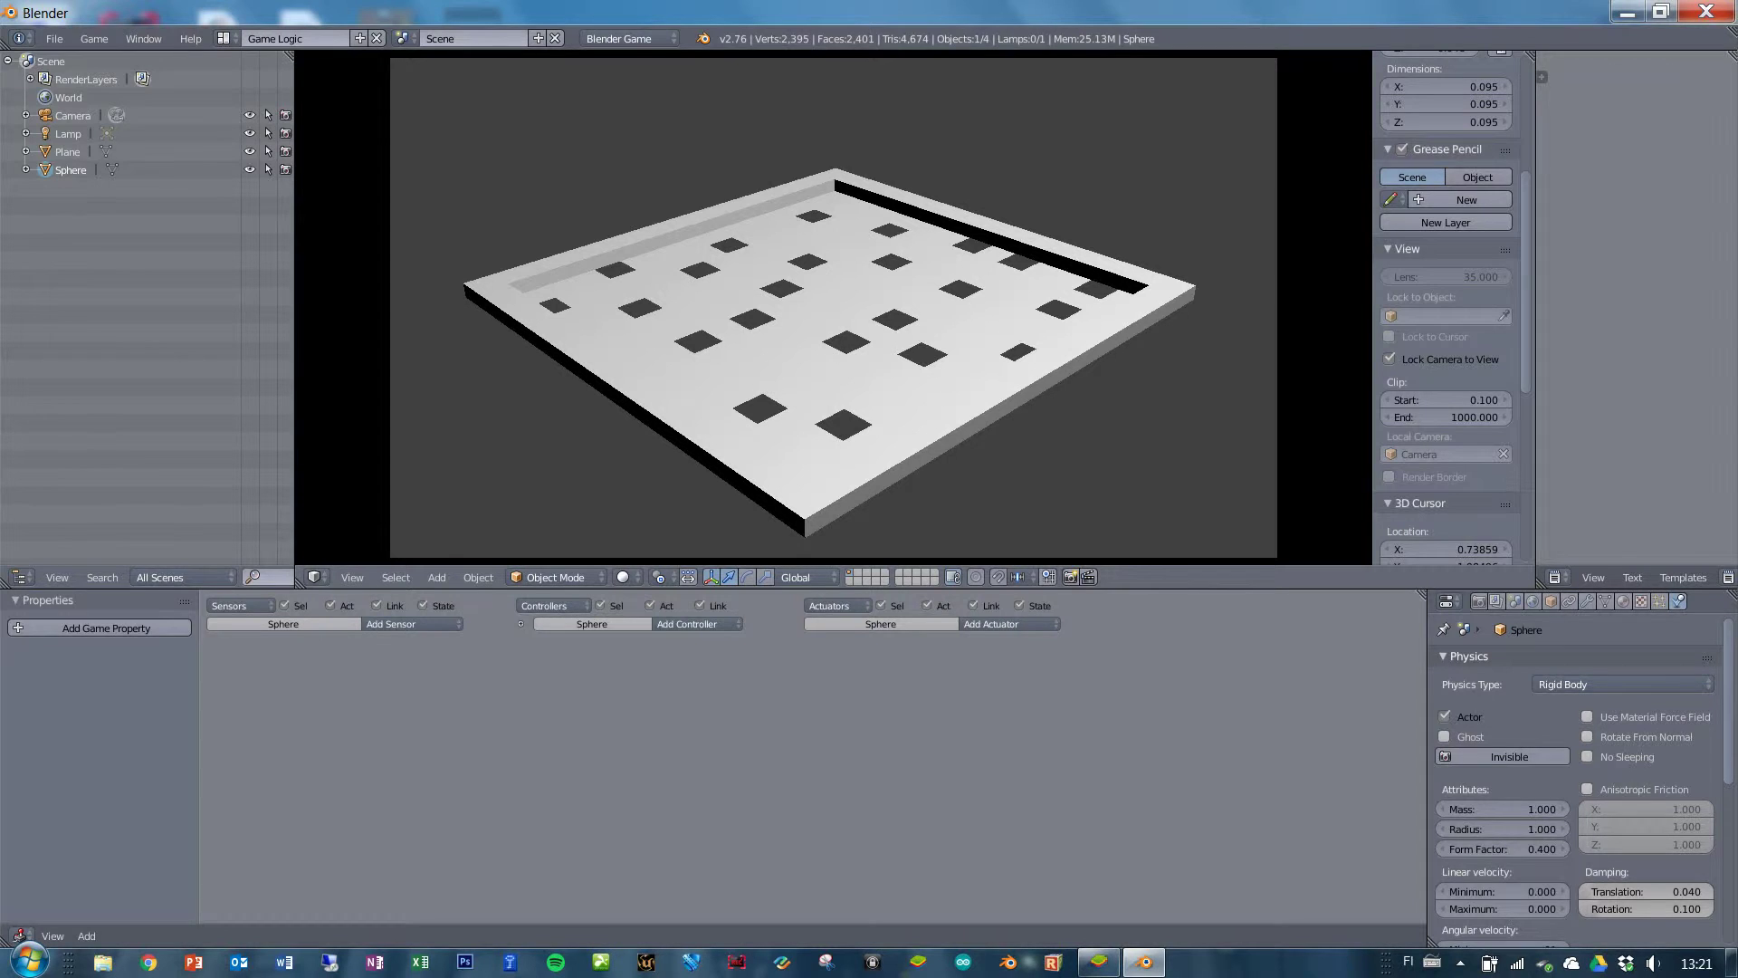
Stop the game and enable Actor in the board's physics settings.
{"action": "key", "text": "Escape"}
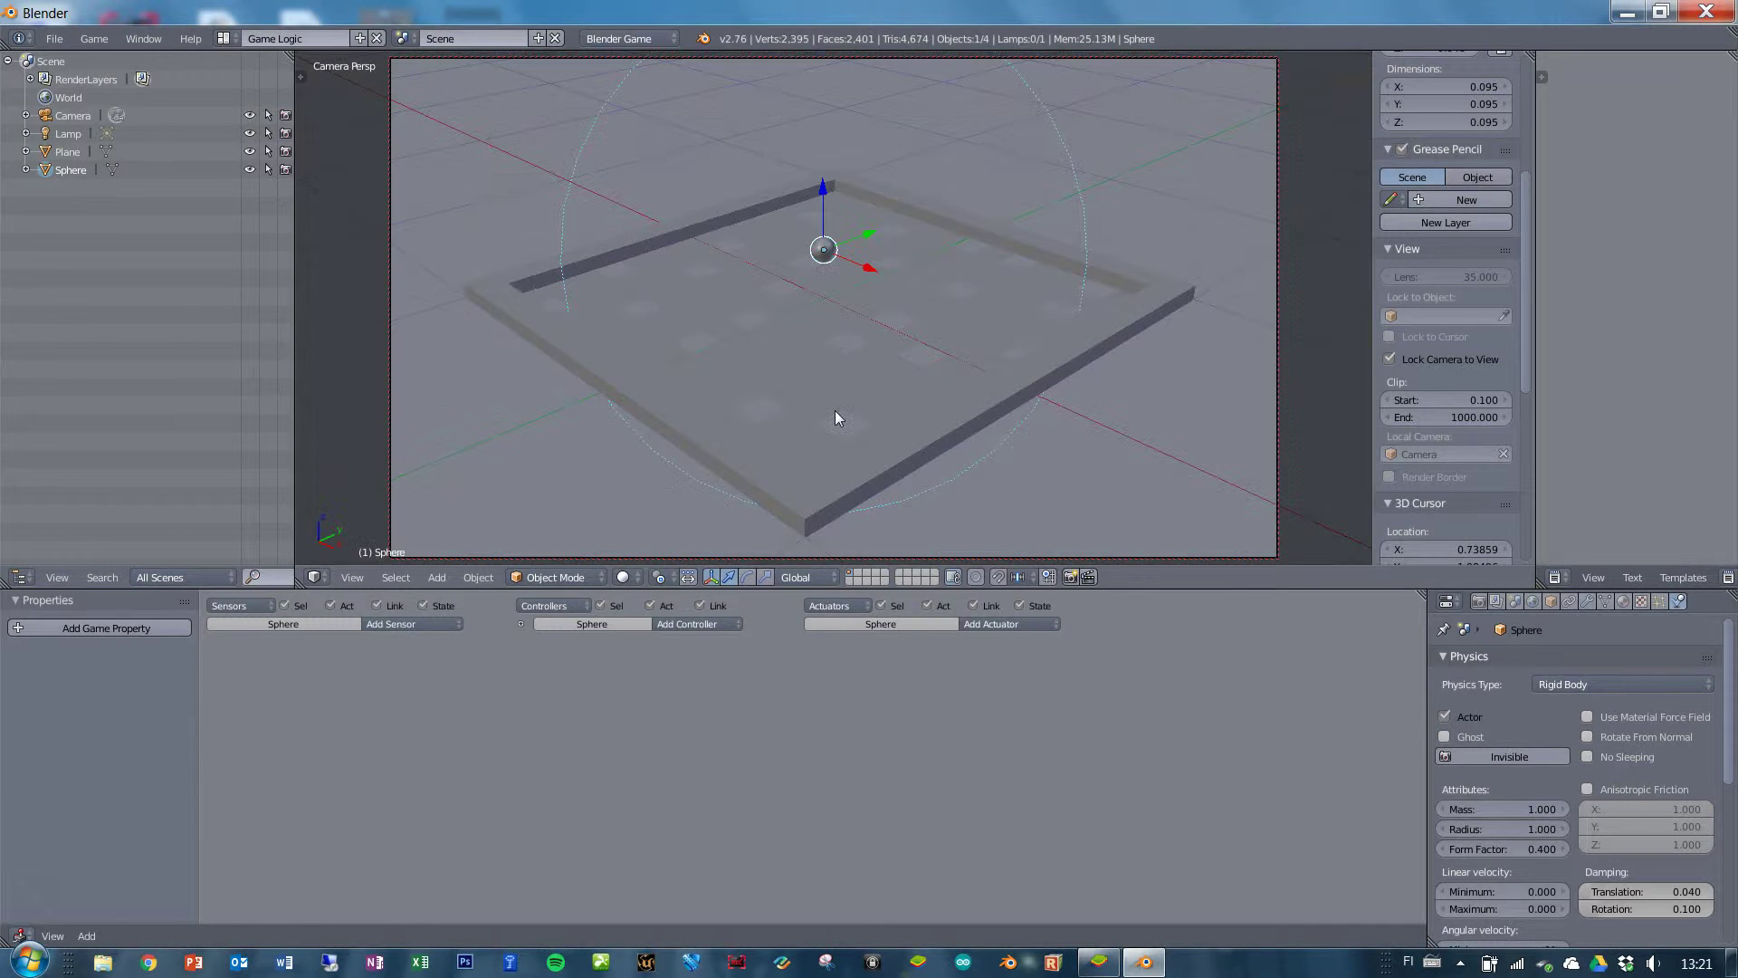
{"action": "right_click", "coordinate": [974, 404]}
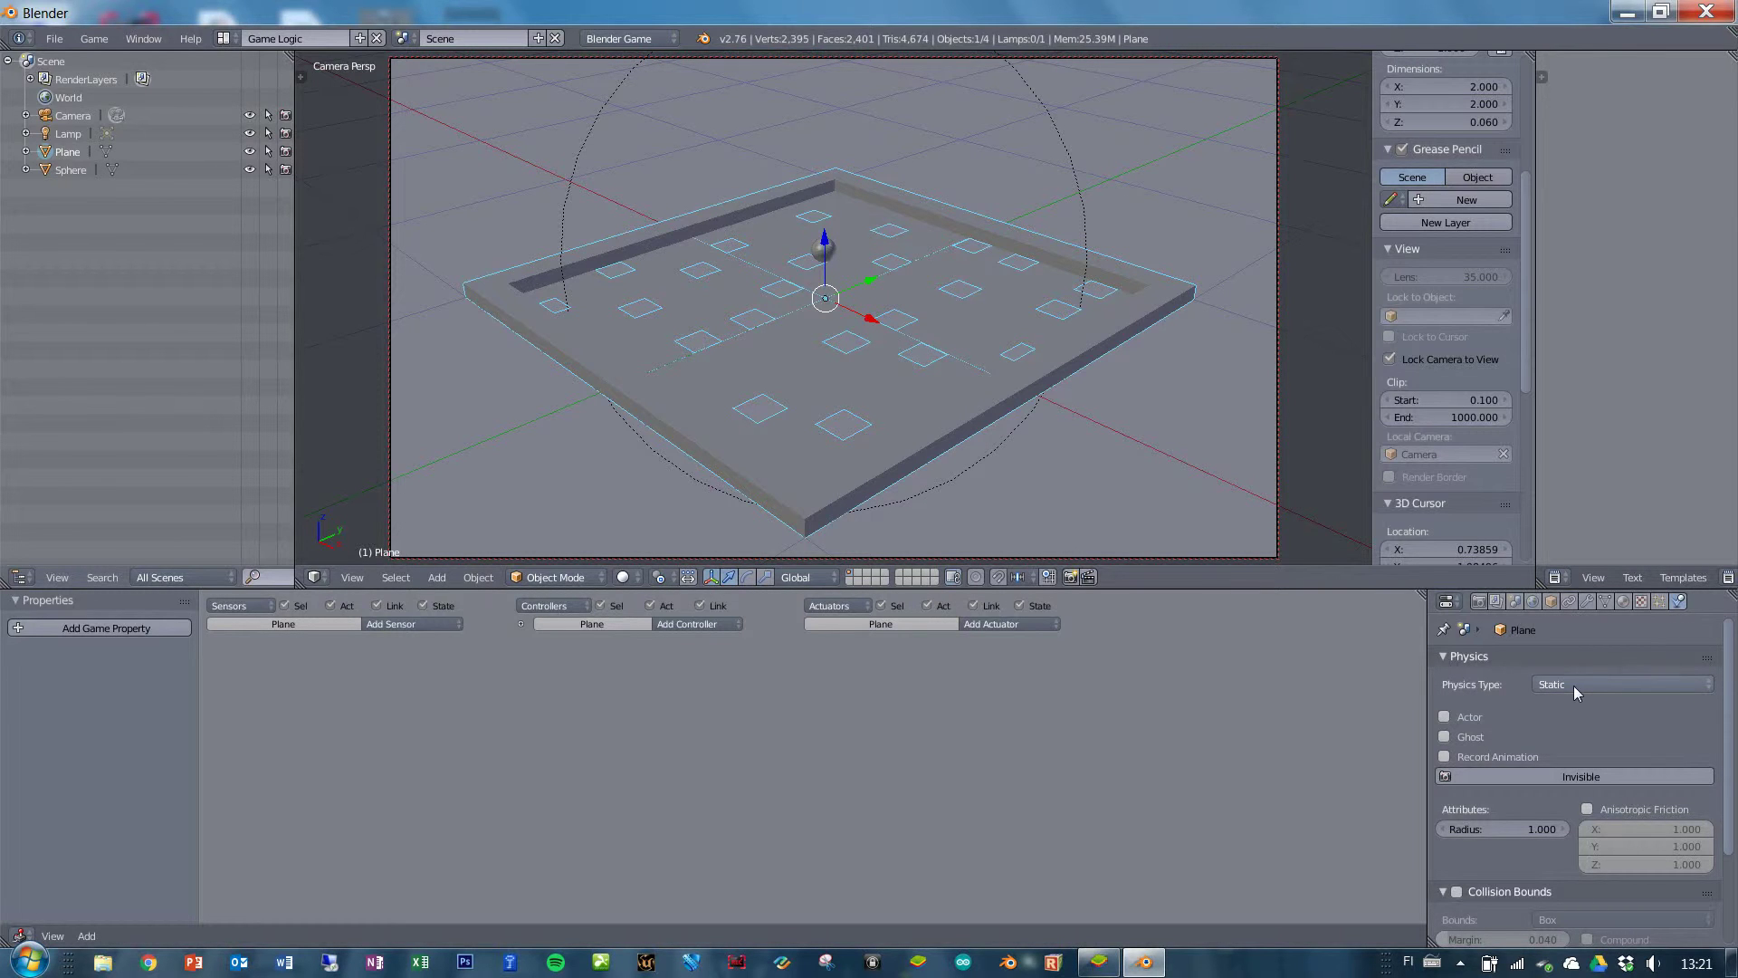
{"action": "left_click", "coordinate": [1470, 720]}
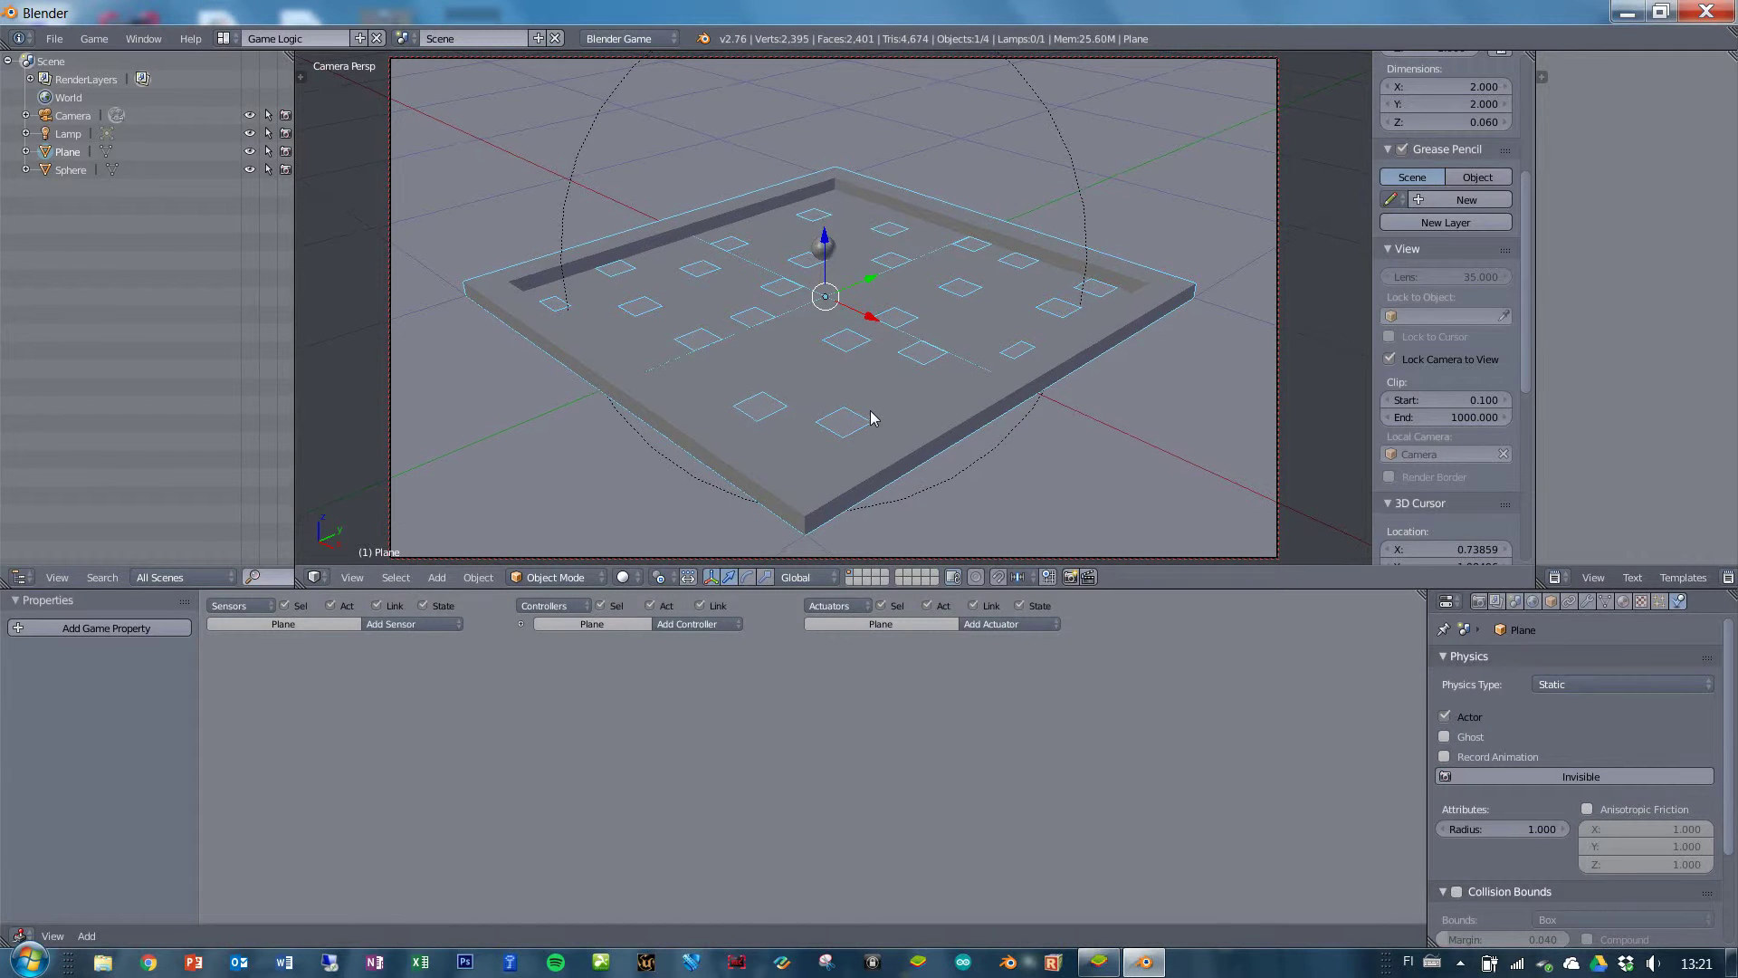
{"action": "middle_click_drag", "start_coordinate": [872, 419], "coordinate": [879, 375], "text": "shift"}
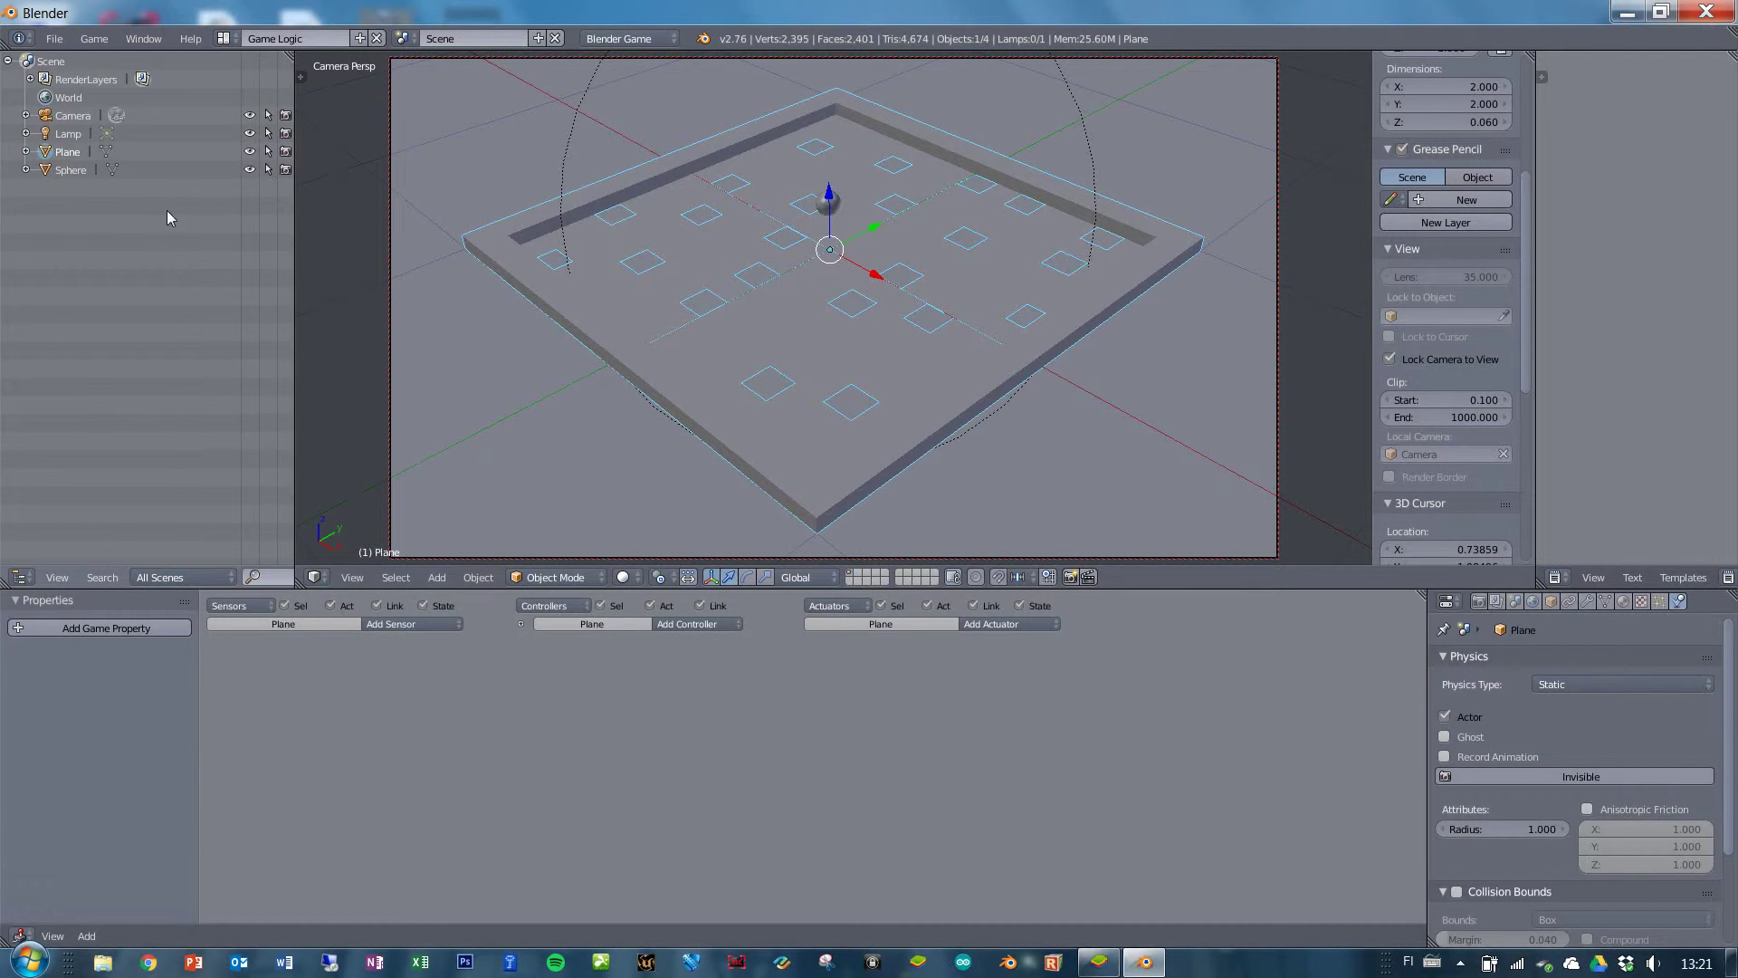
Rename Plane to 'Labyrinth' and Sphere to 'Ball' in the Outliner.
{"action": "double_click", "coordinate": [69, 157]}
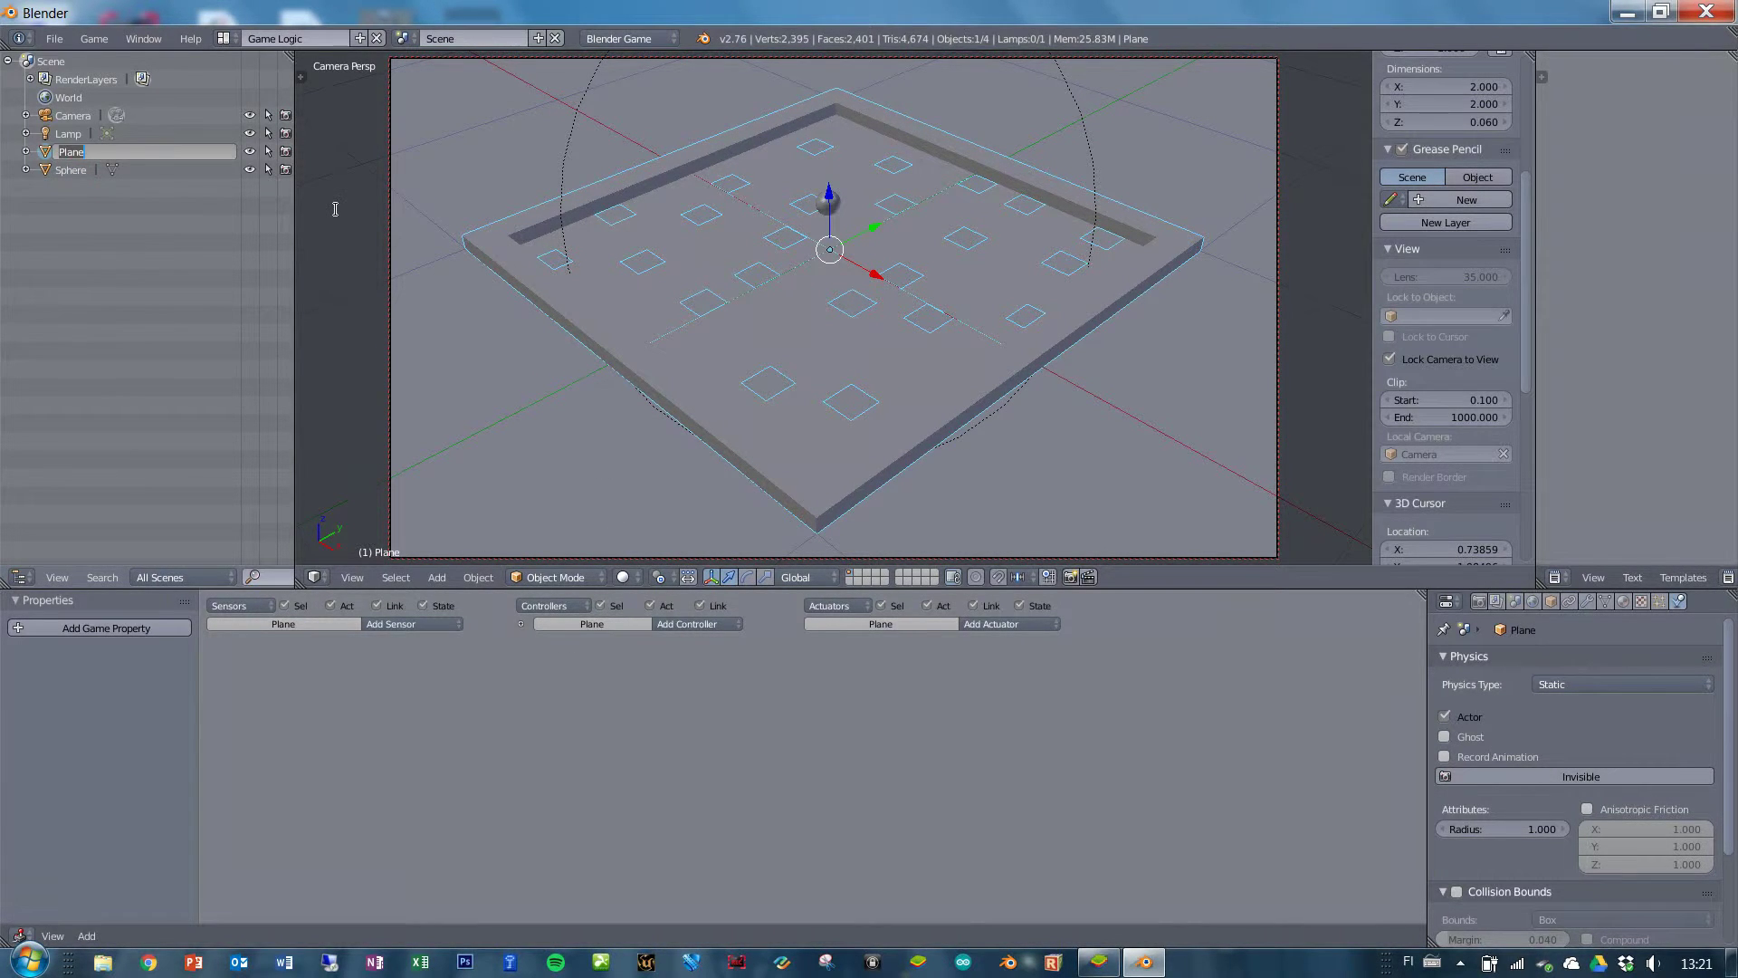
{"action": "type", "text": "Labyrinth"}
{"action": "key", "text": "Return"}
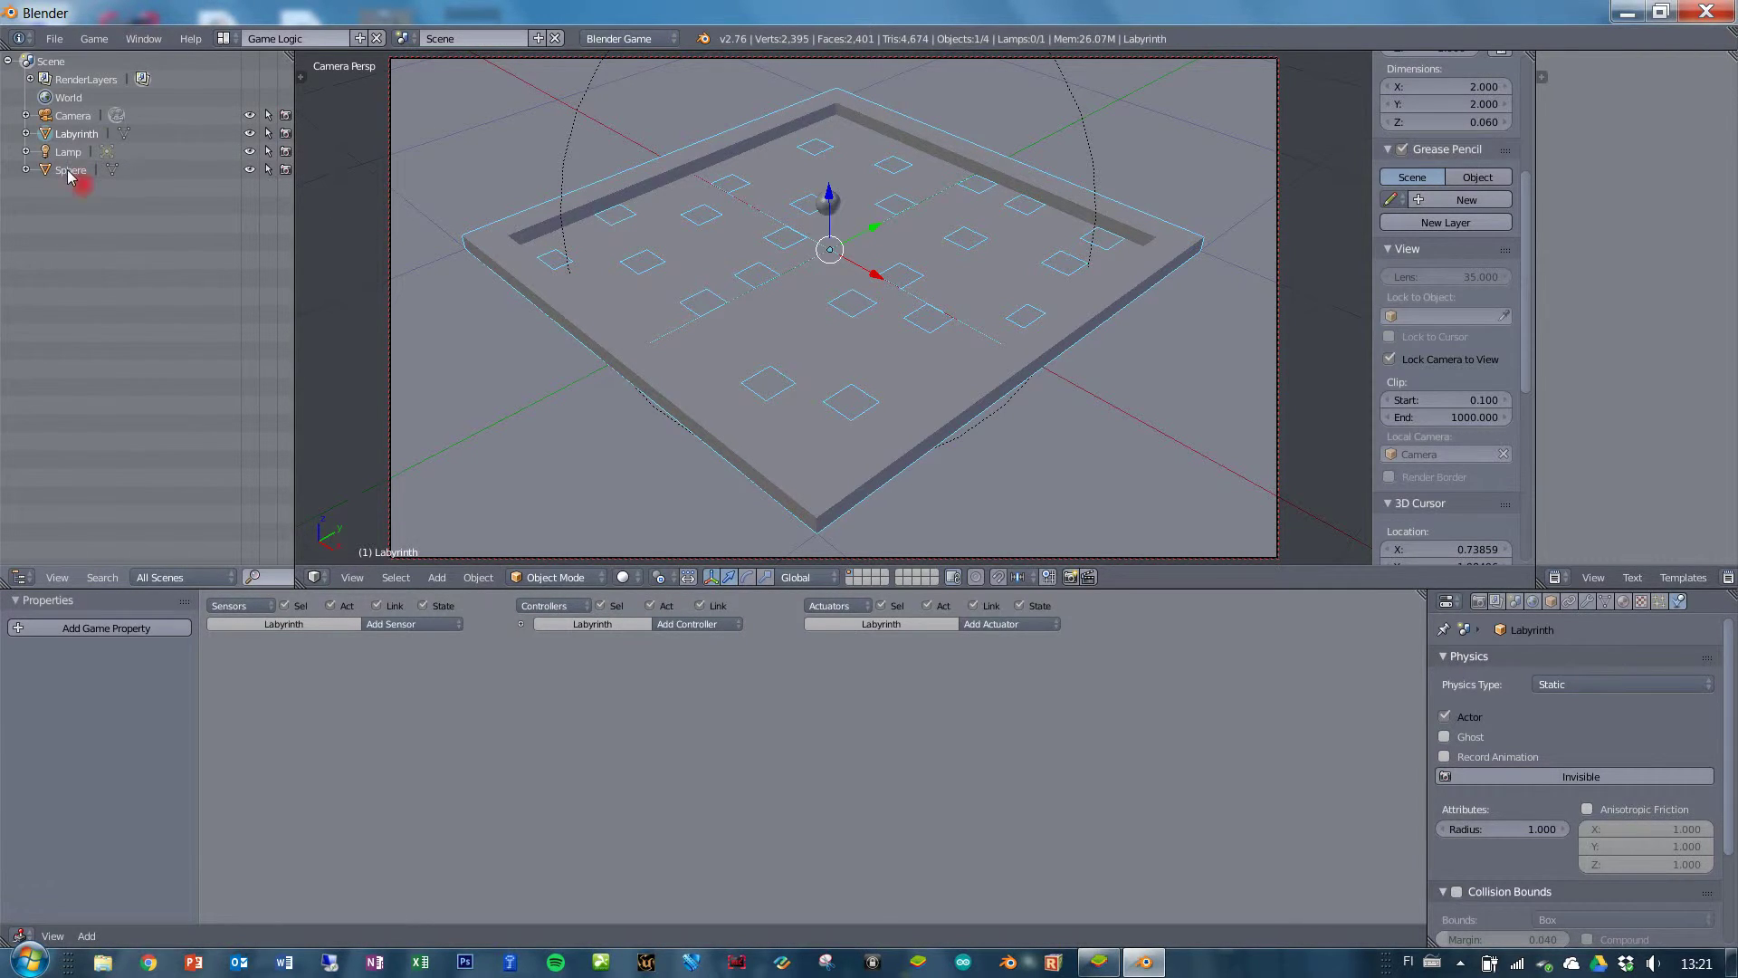
{"action": "double_click", "coordinate": [74, 170]}
{"action": "type", "text": "Ba"}
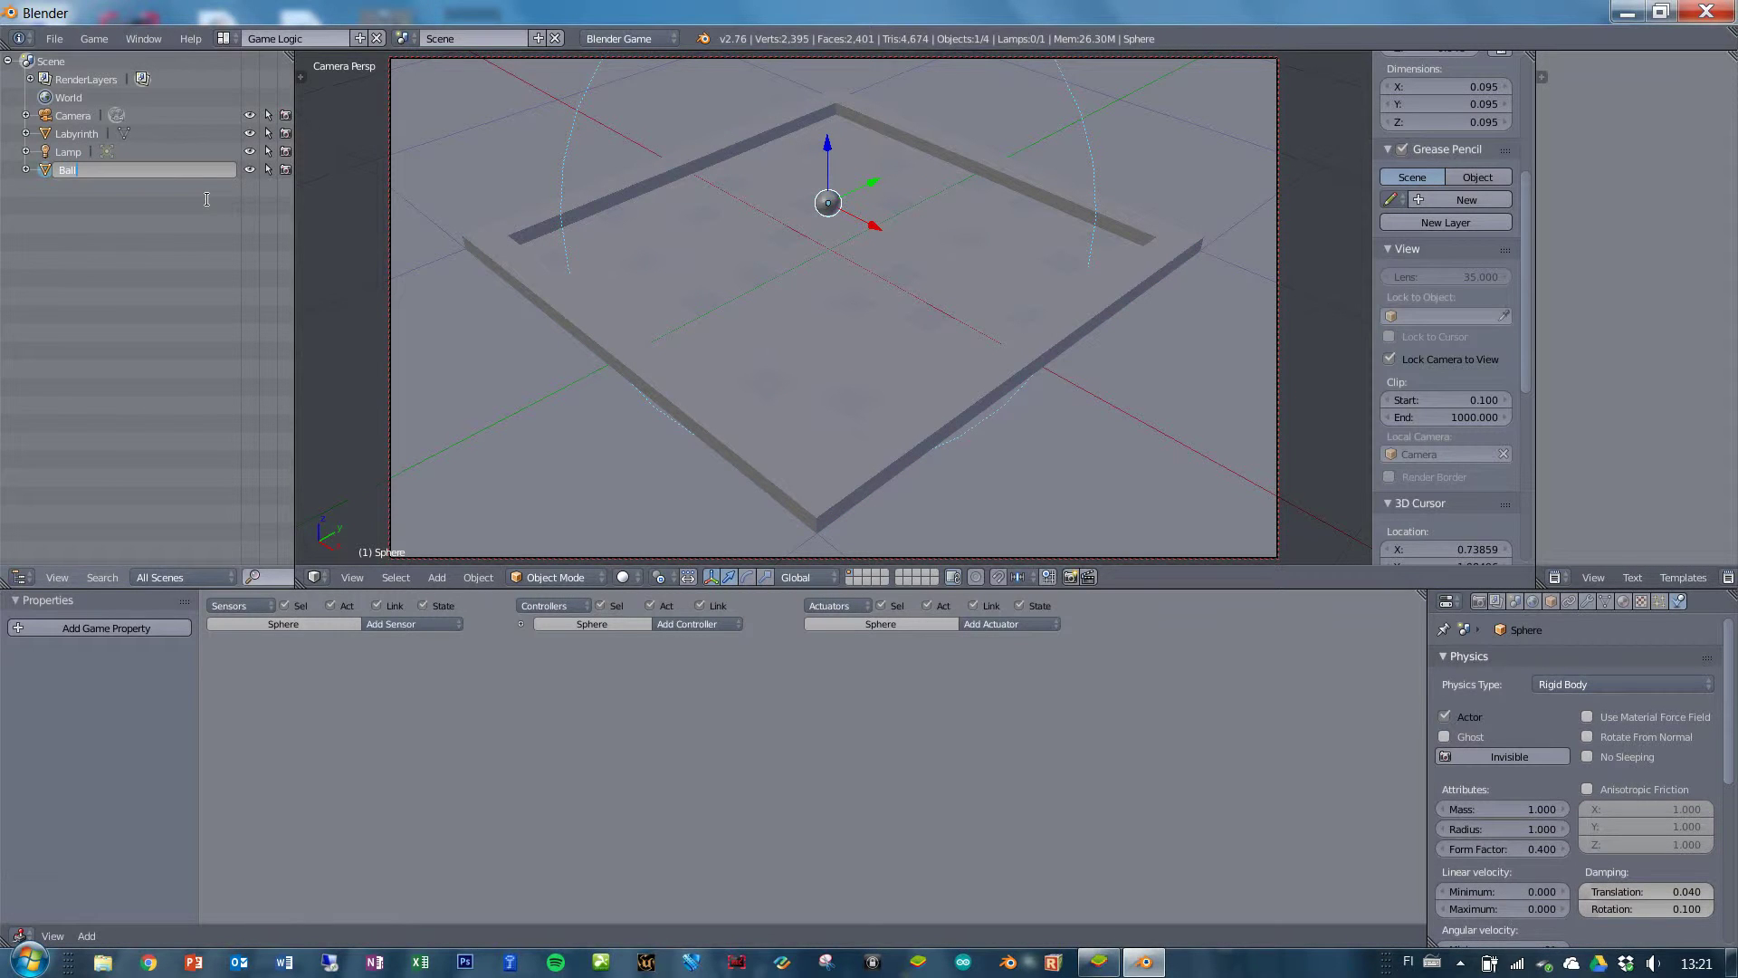
{"action": "type", "text": "ll"}
{"action": "key", "text": "Return"}
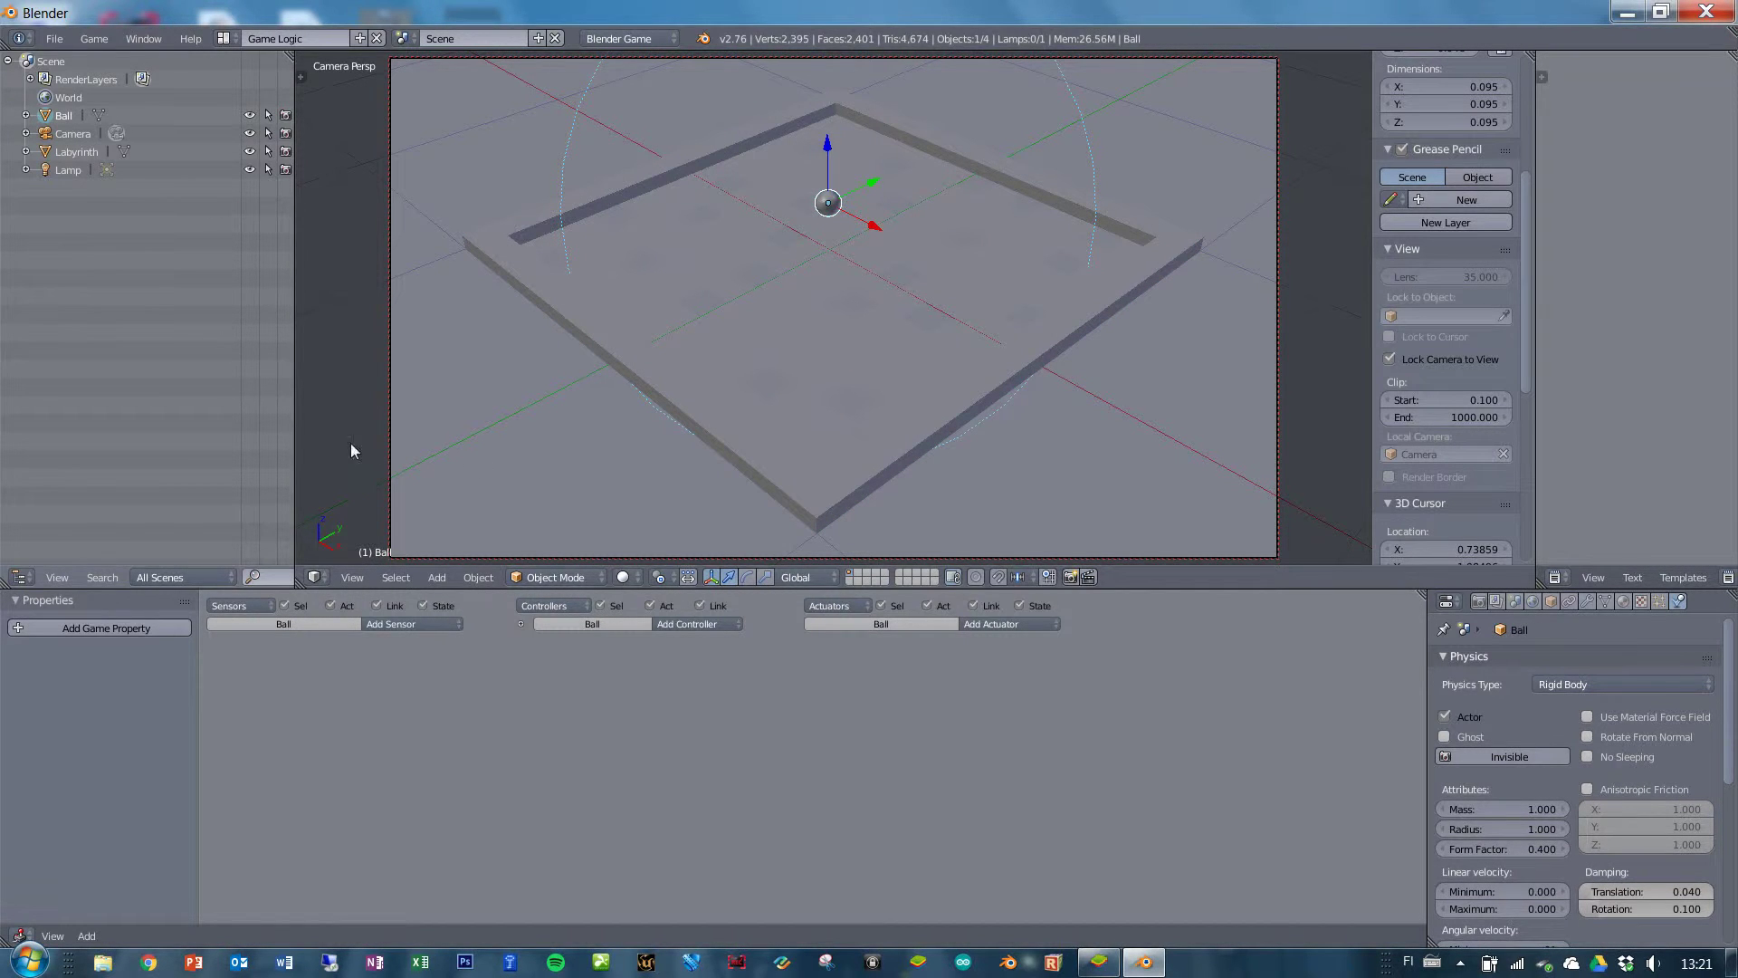
Add a Keyboard sensor named 'UPKey' to the Labyrinth board.
{"action": "right_click", "coordinate": [744, 415]}
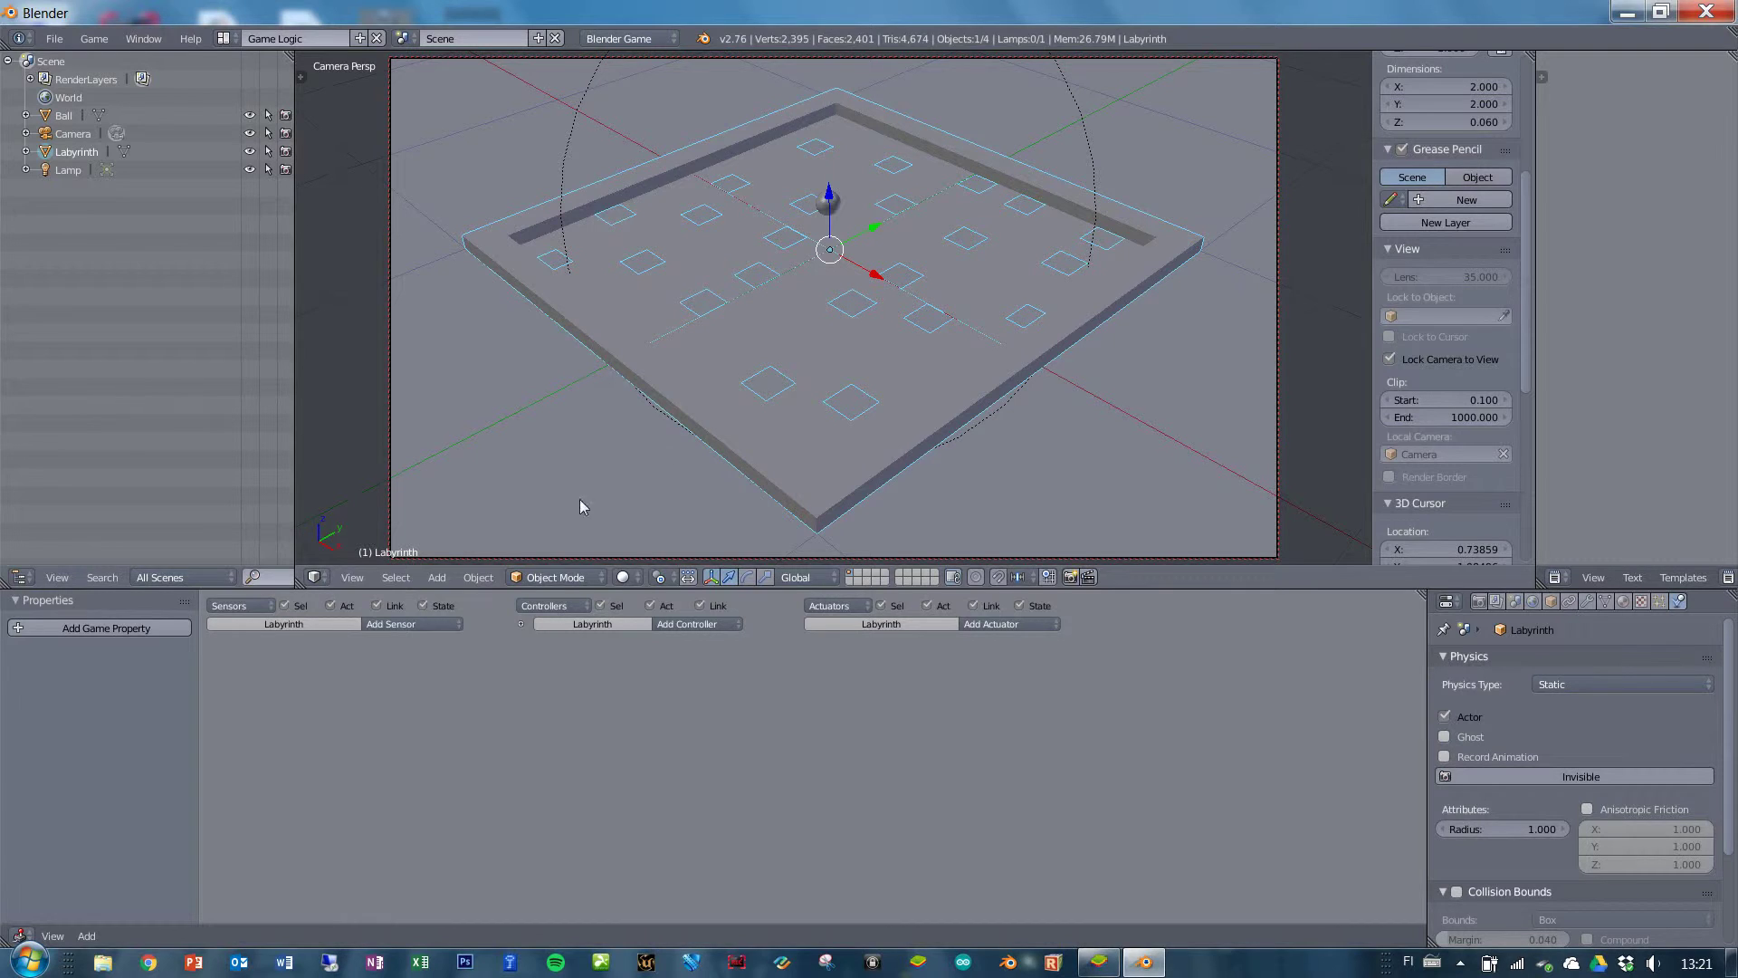
{"action": "left_click", "coordinate": [394, 624]}
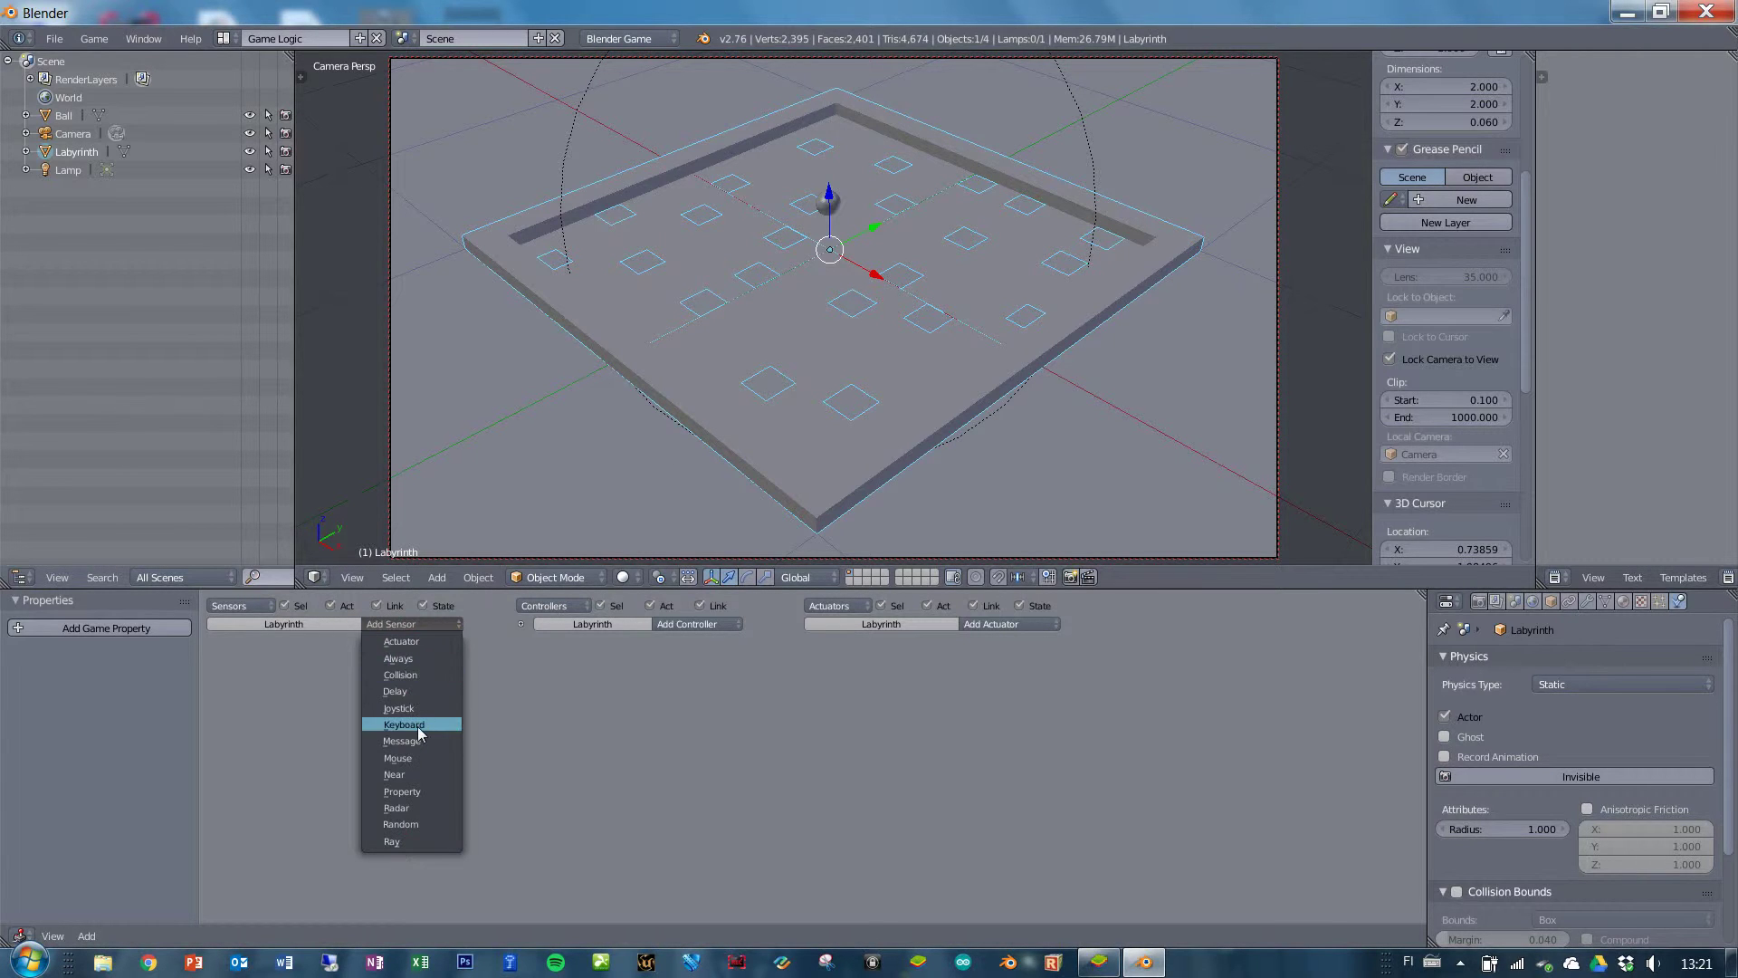
{"action": "left_click", "coordinate": [403, 725]}
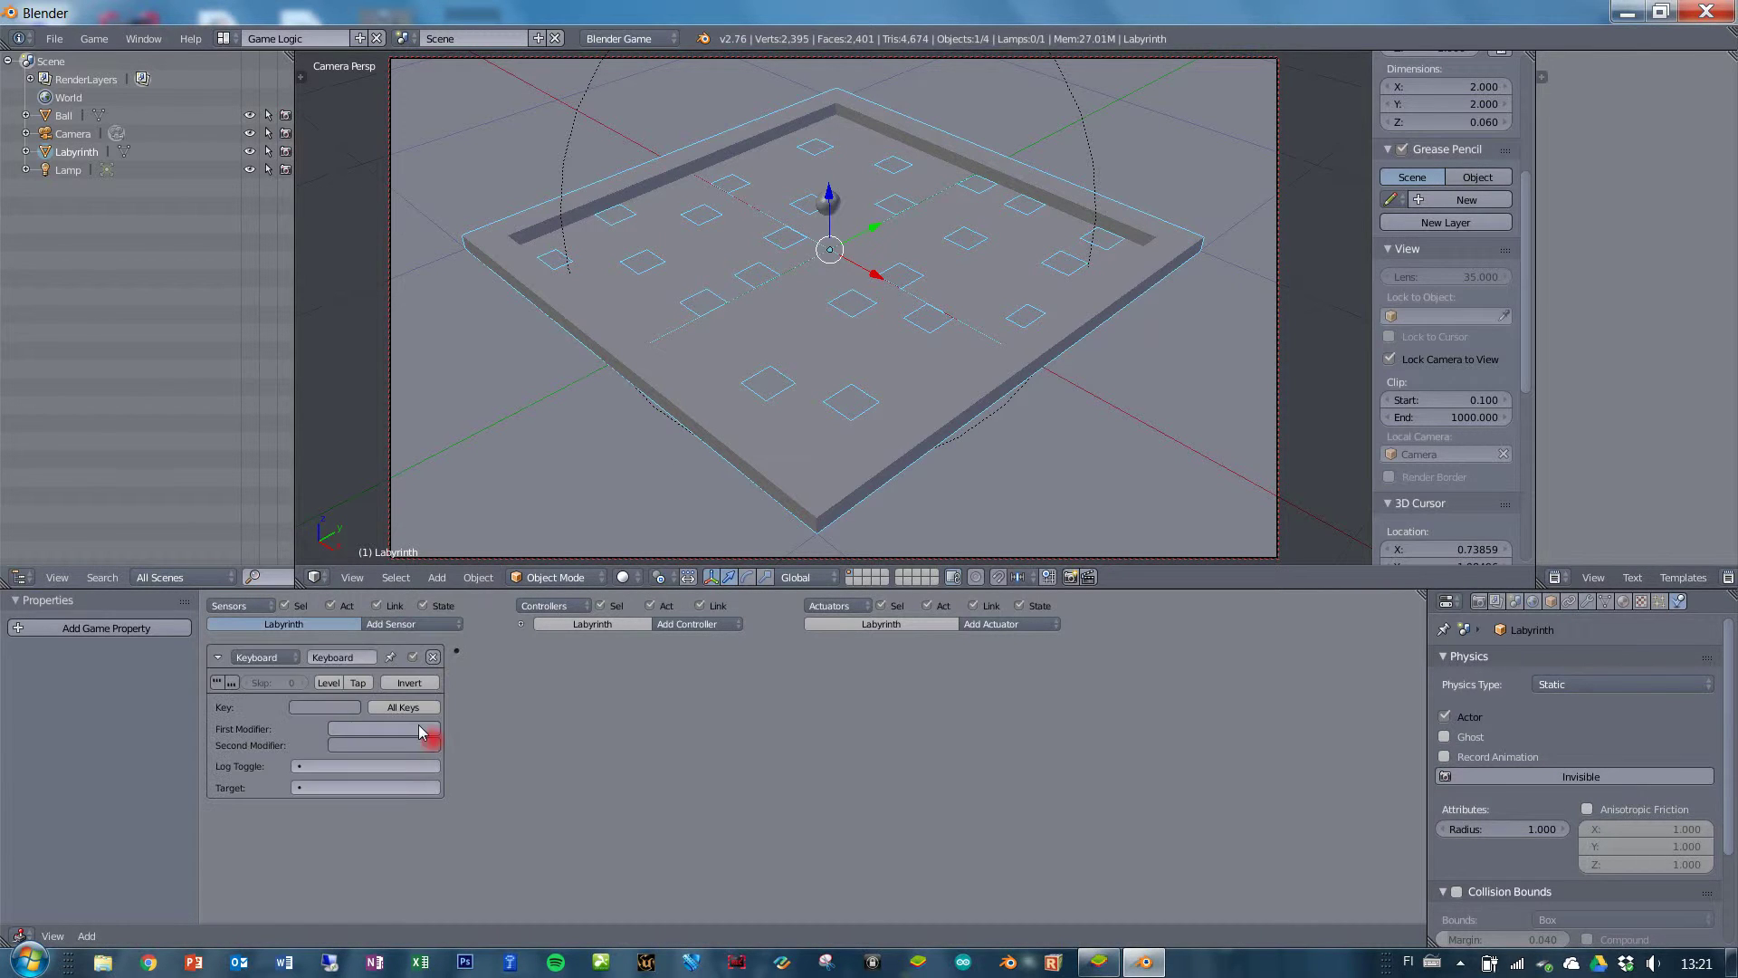
{"action": "left_click", "coordinate": [337, 656]}
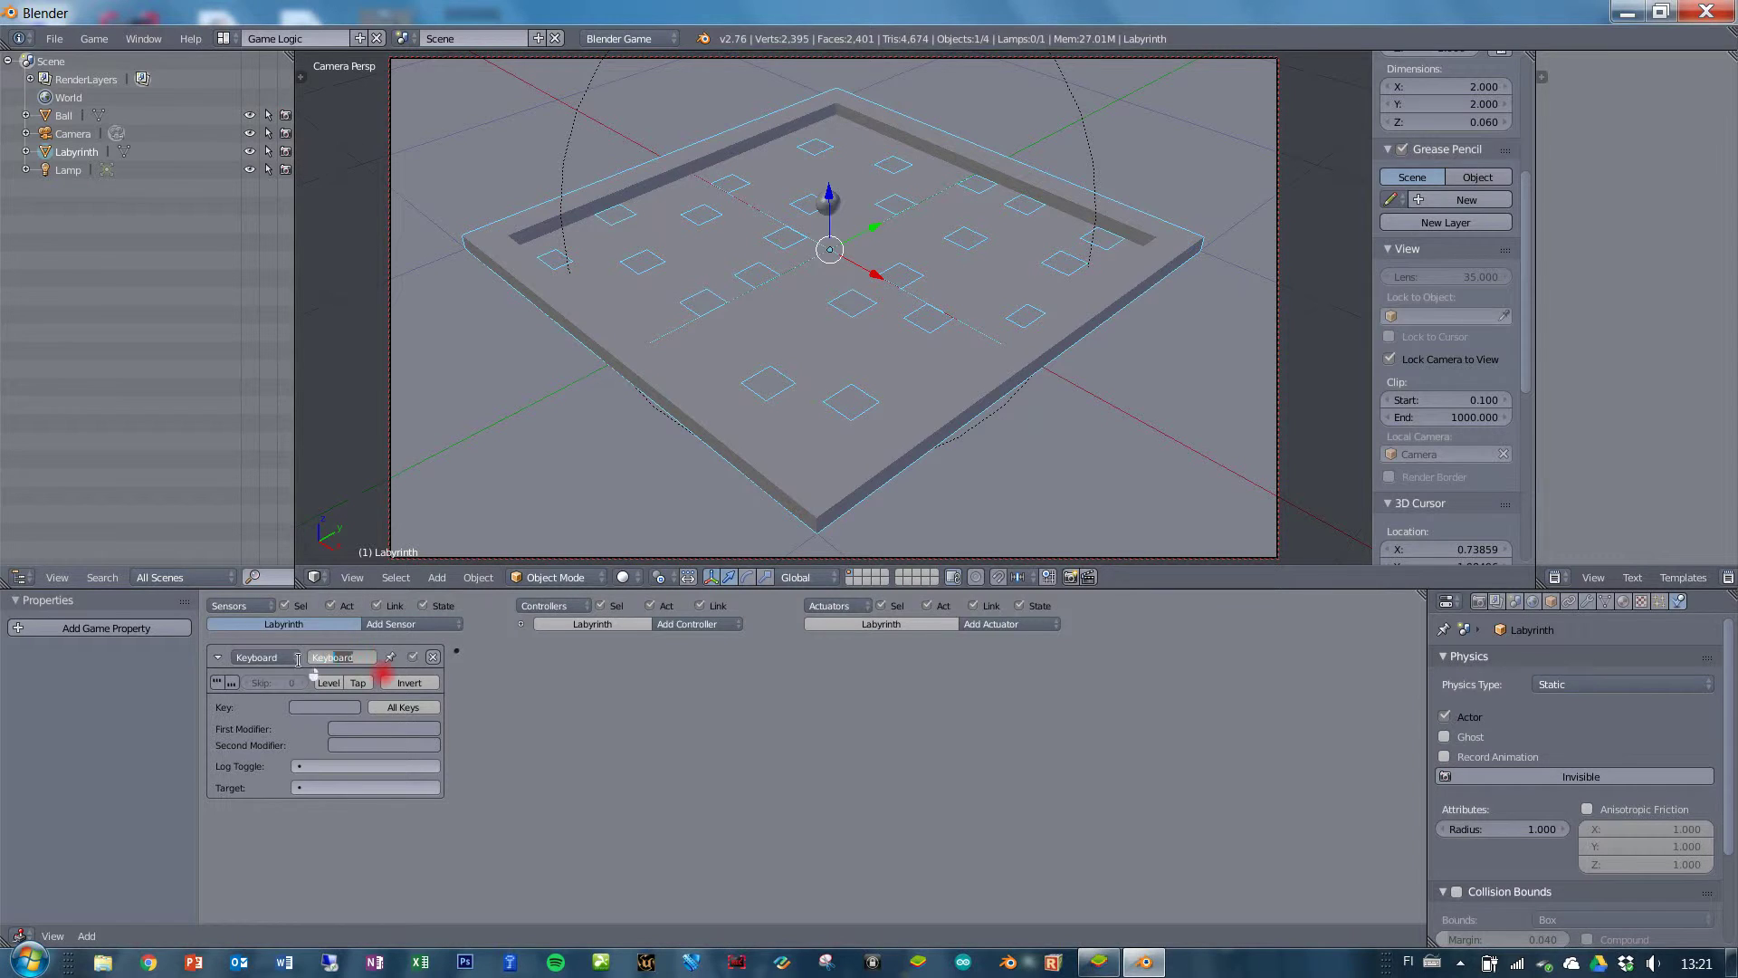
{"action": "type", "text": "UPKey"}
{"action": "key", "text": "Return"}
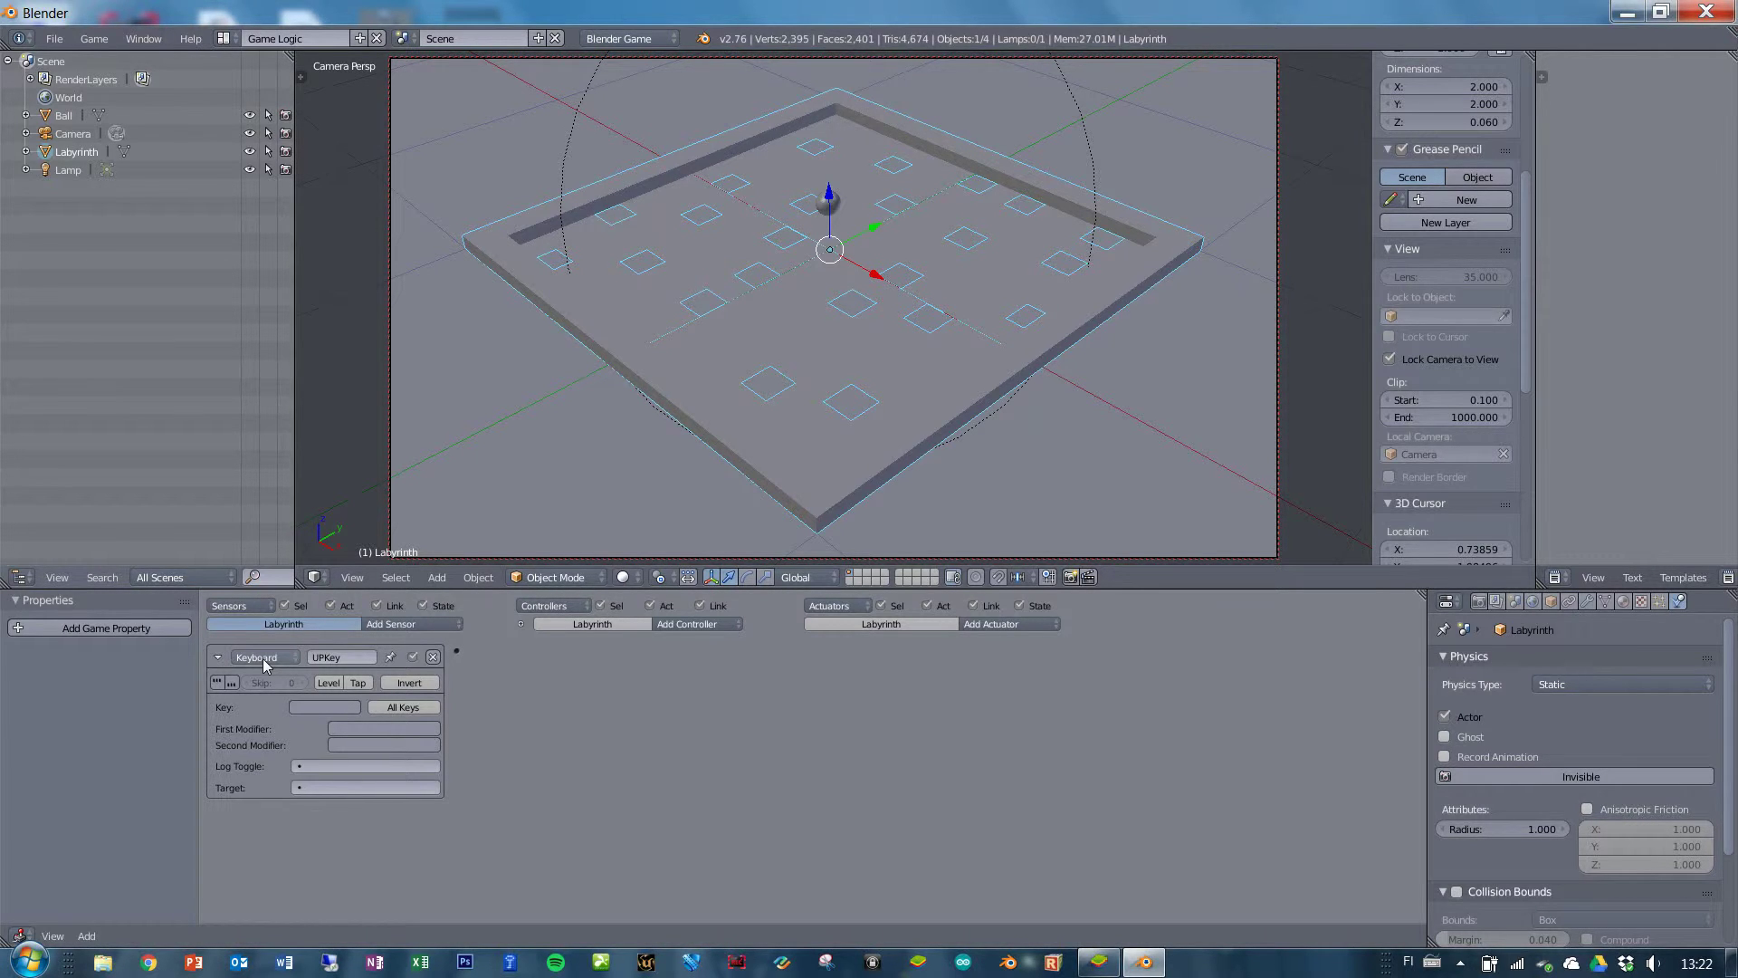
Set the UPKey sensor's key to Up Arrow.
{"action": "left_click", "coordinate": [341, 711]}
{"action": "key", "text": "Up"}
{"action": "left_click", "coordinate": [695, 625]}
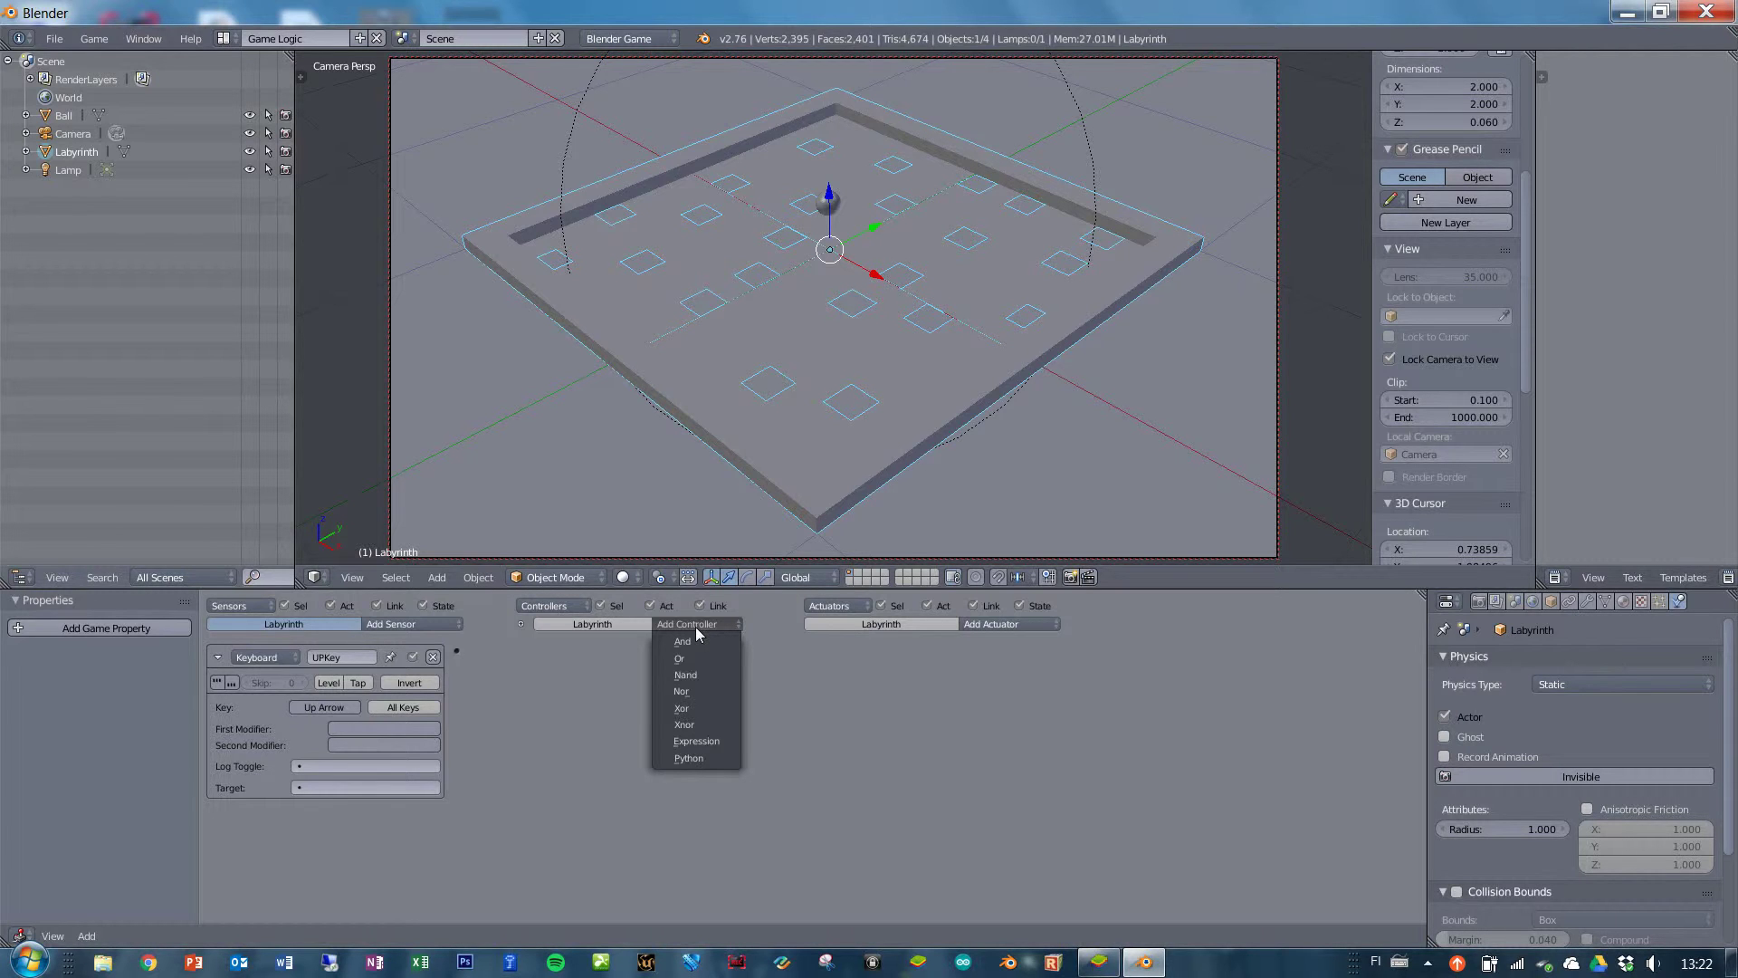
Add an And controller and a Motion actuator named UP to the Labyrinth.
{"action": "left_click", "coordinate": [688, 642]}
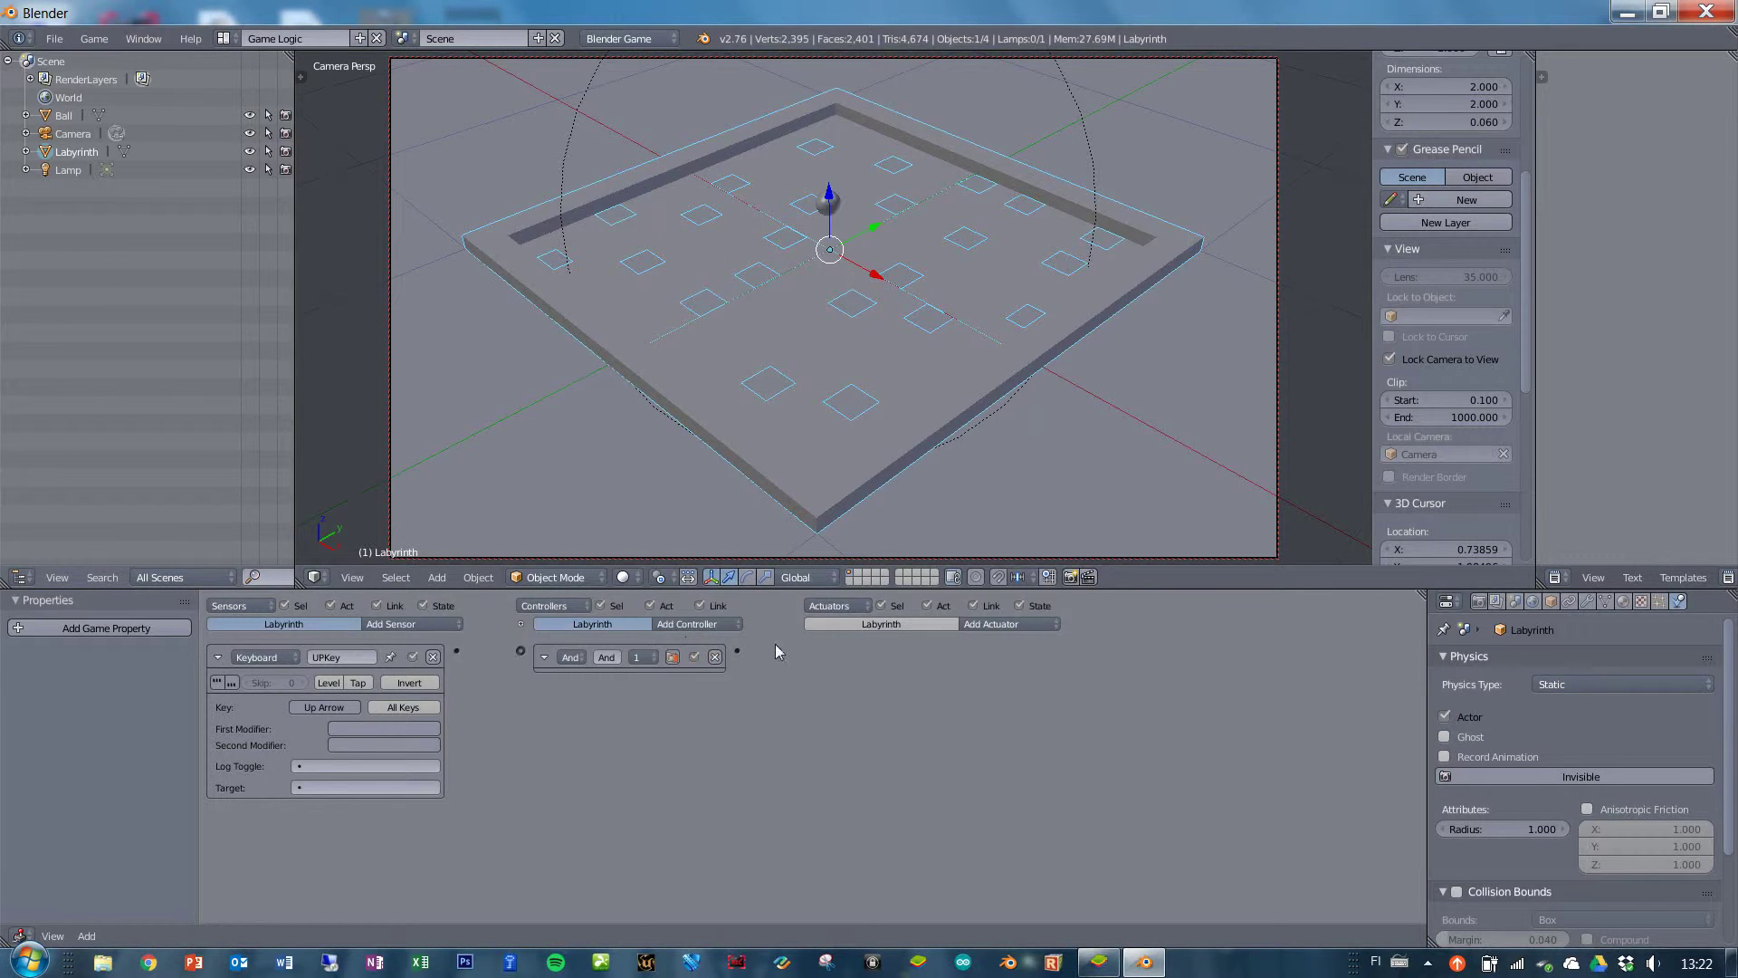
{"action": "left_click", "coordinate": [996, 625]}
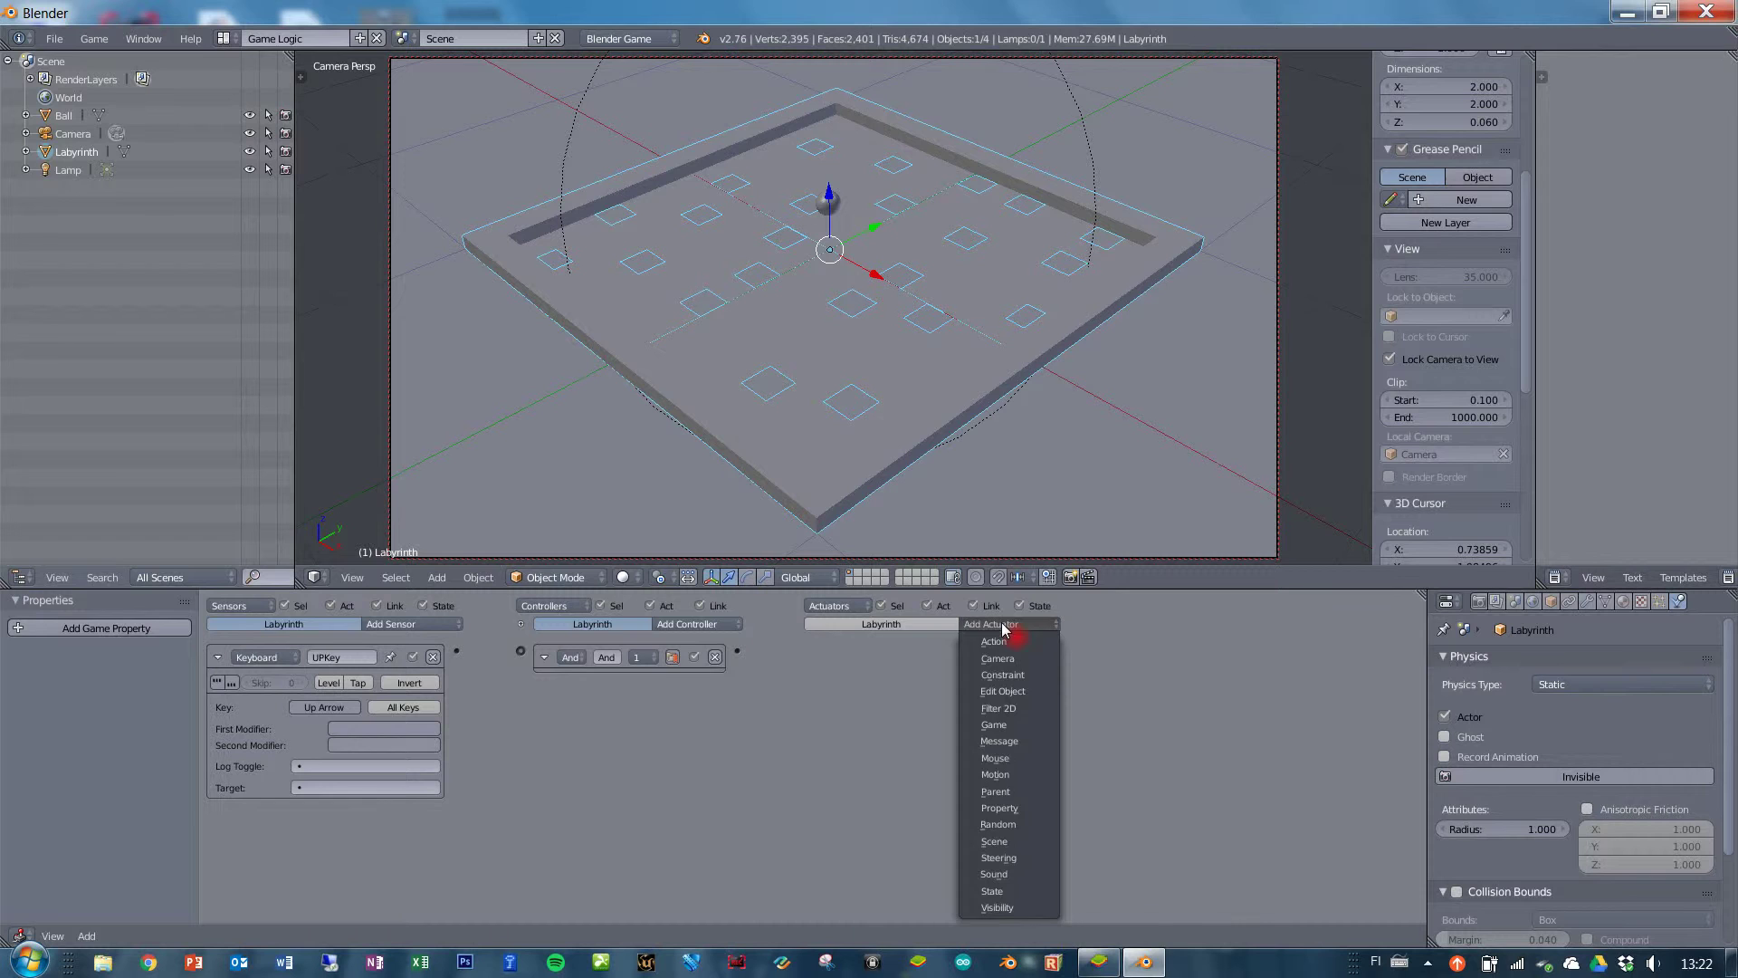
{"action": "left_click", "coordinate": [1013, 778]}
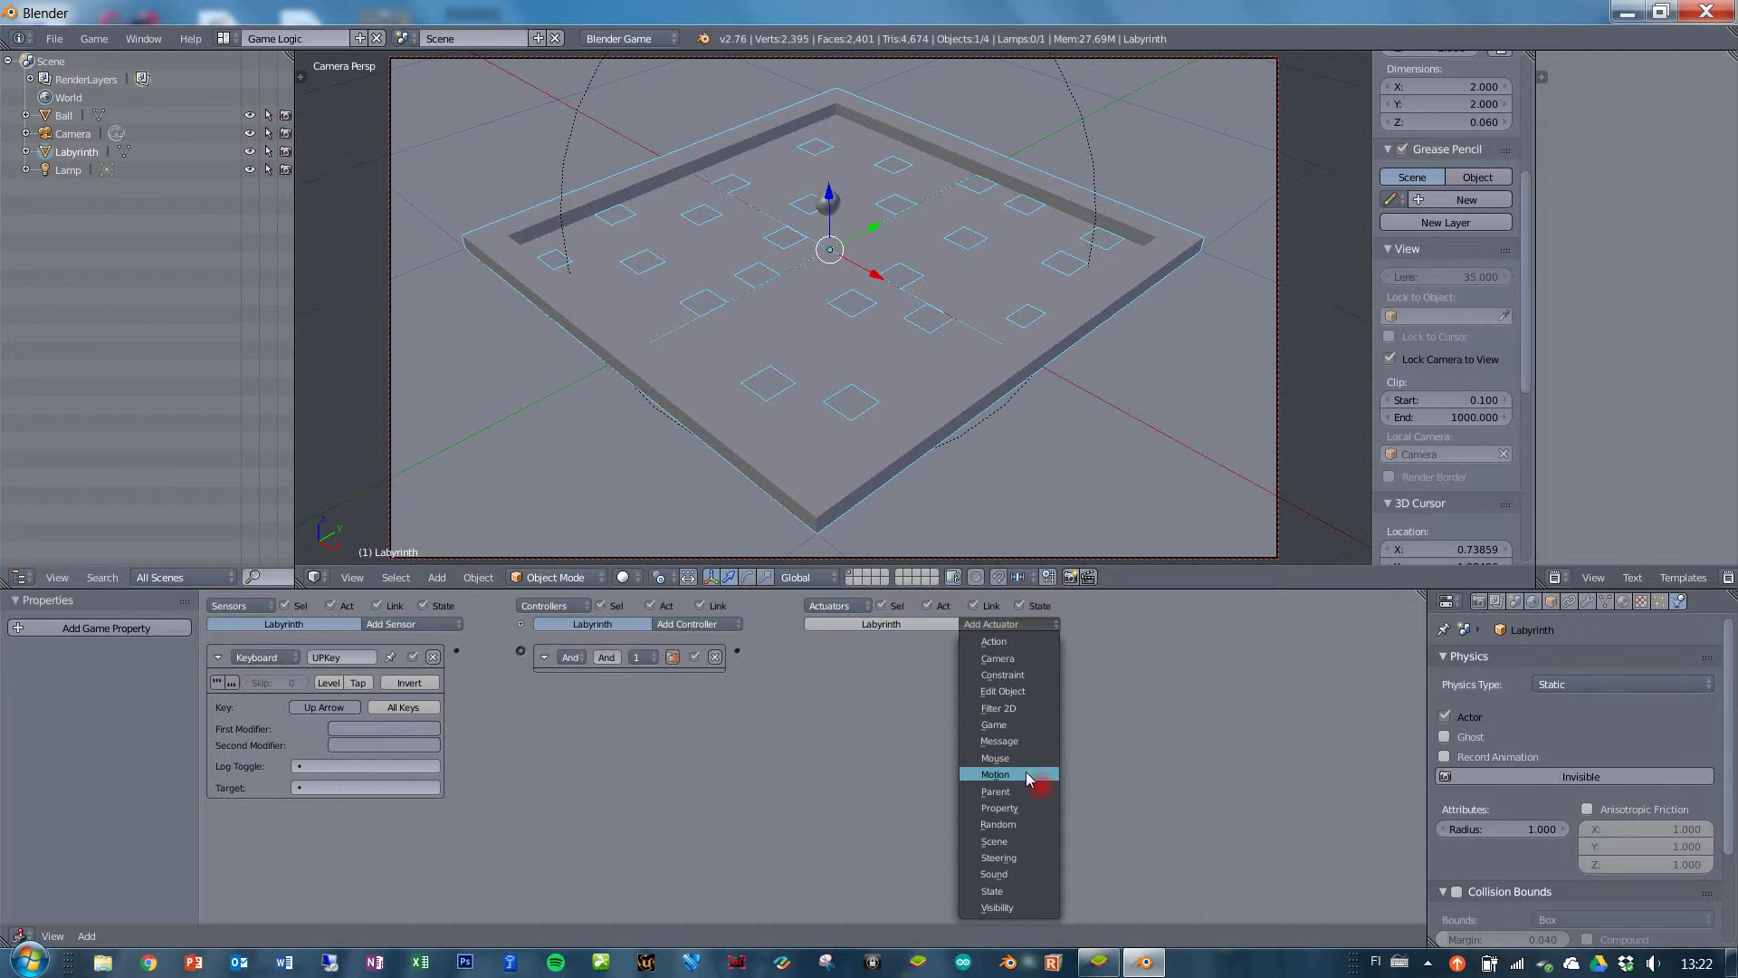
{"action": "left_click", "coordinate": [952, 655]}
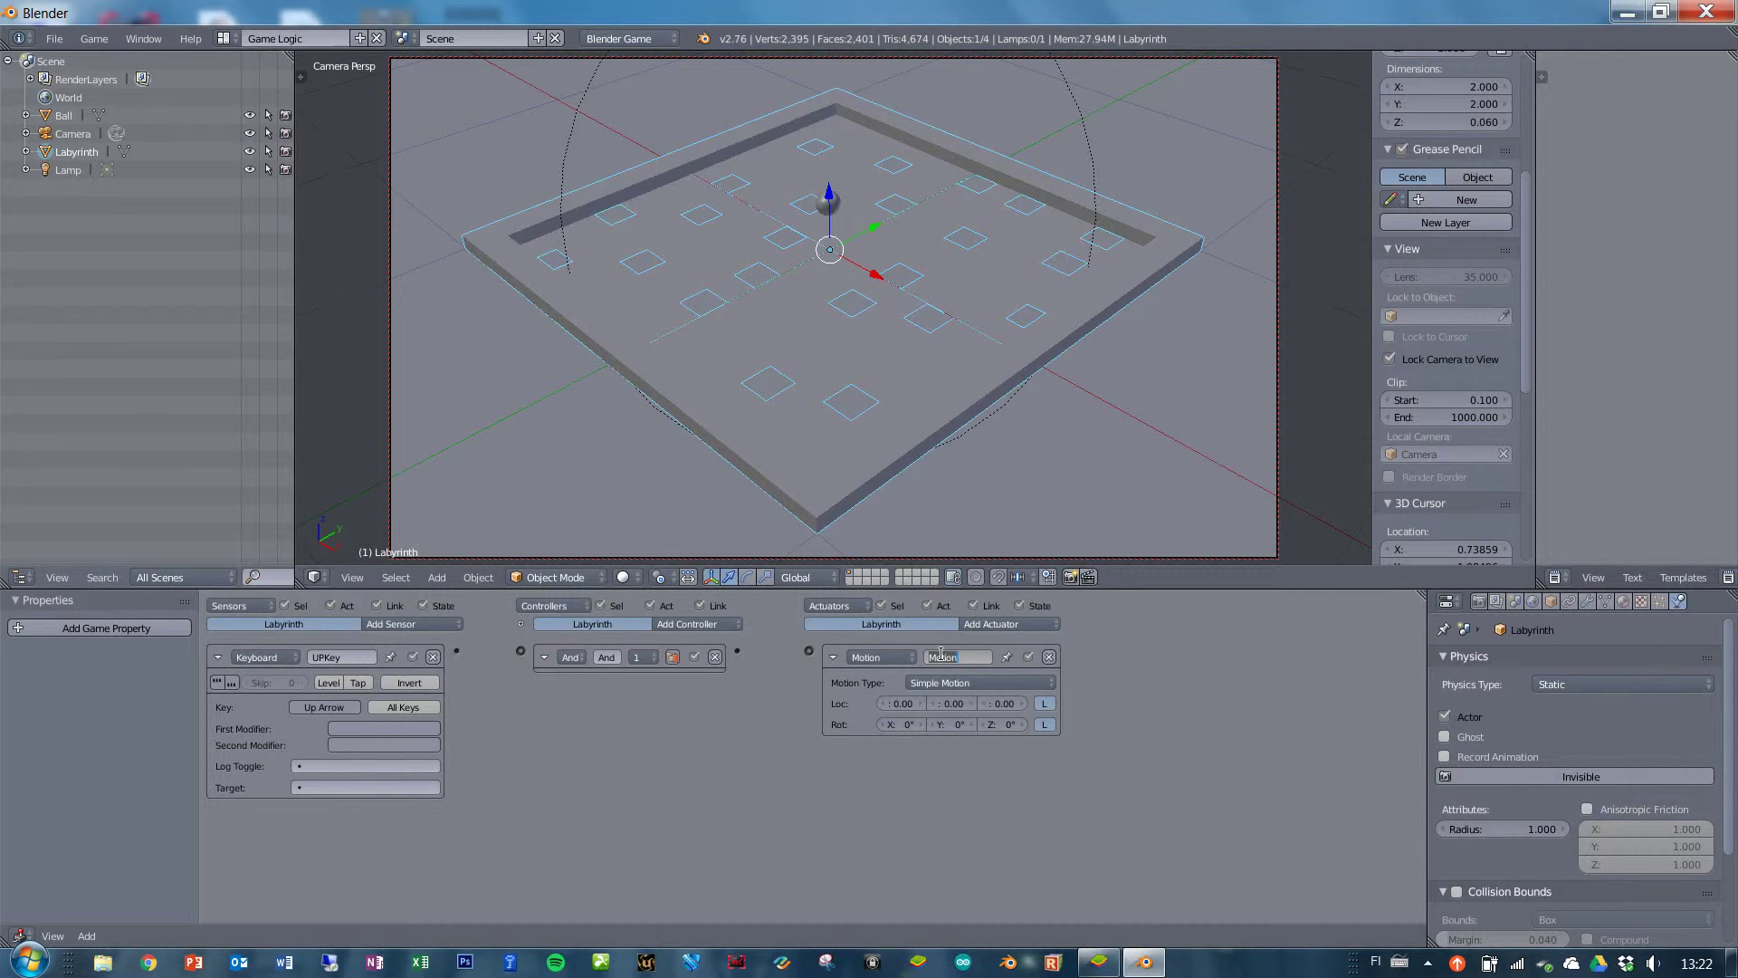
{"action": "type", "text": "UP"}
{"action": "key", "text": "Return"}
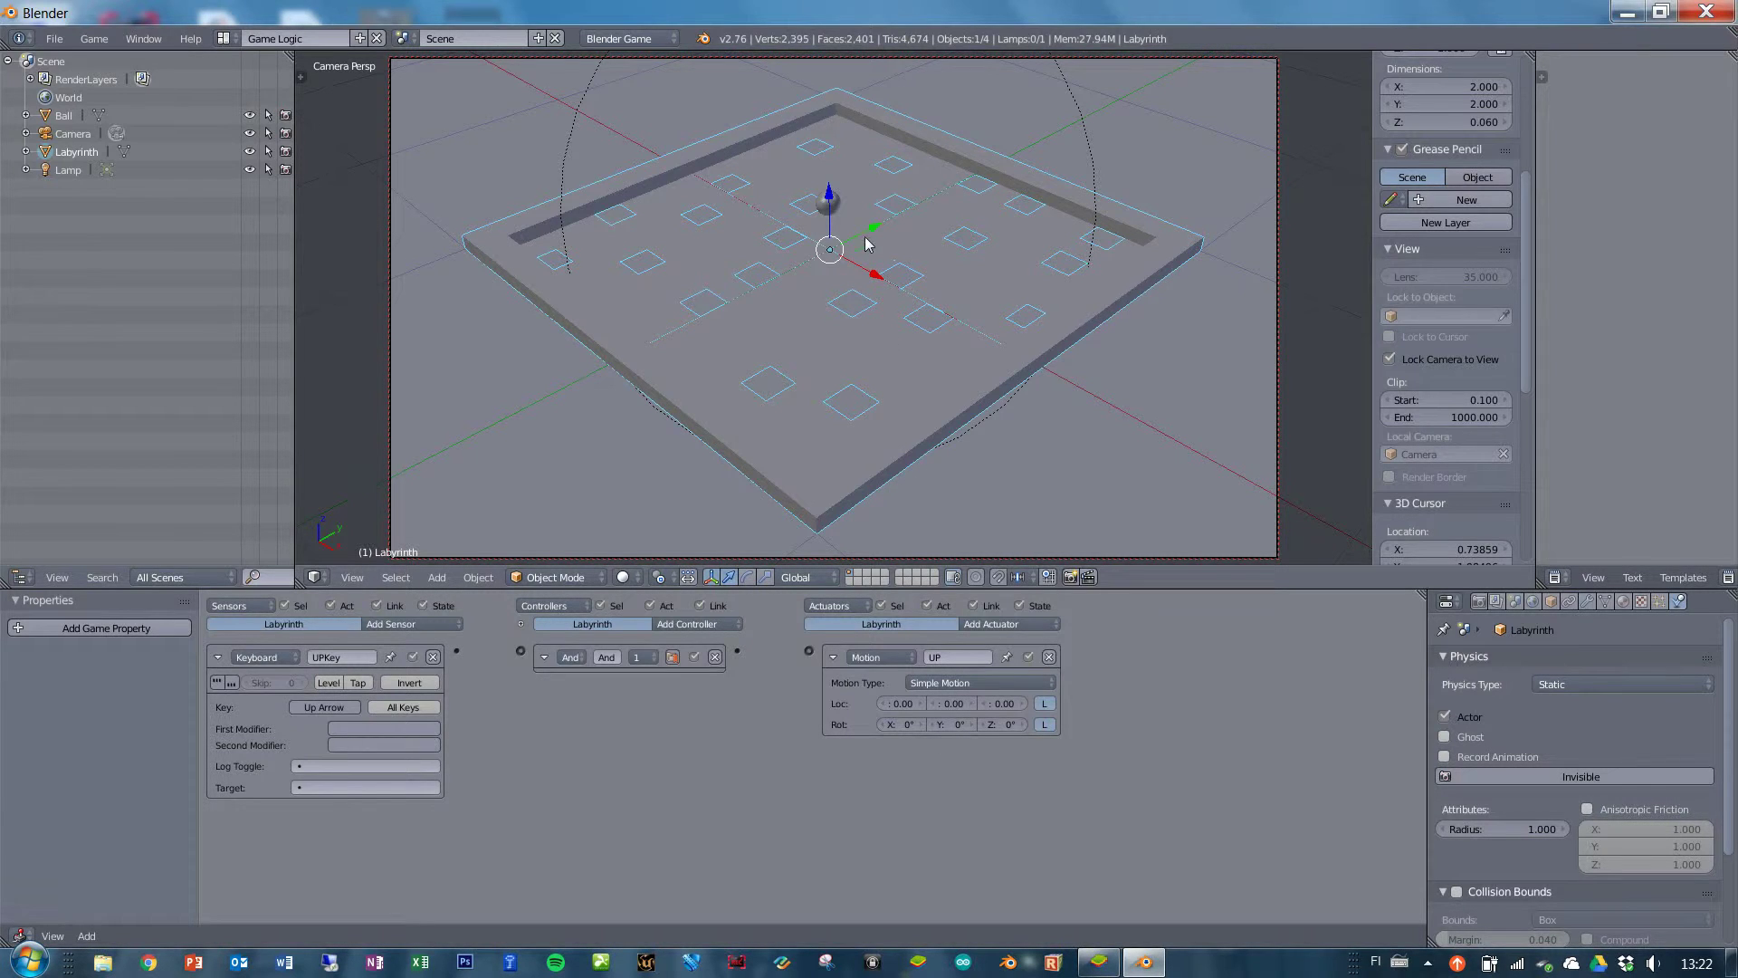
Set UP's Y rotation to -0.2° and link the UPKey sensor to the And controller.
{"action": "left_click", "coordinate": [950, 724]}
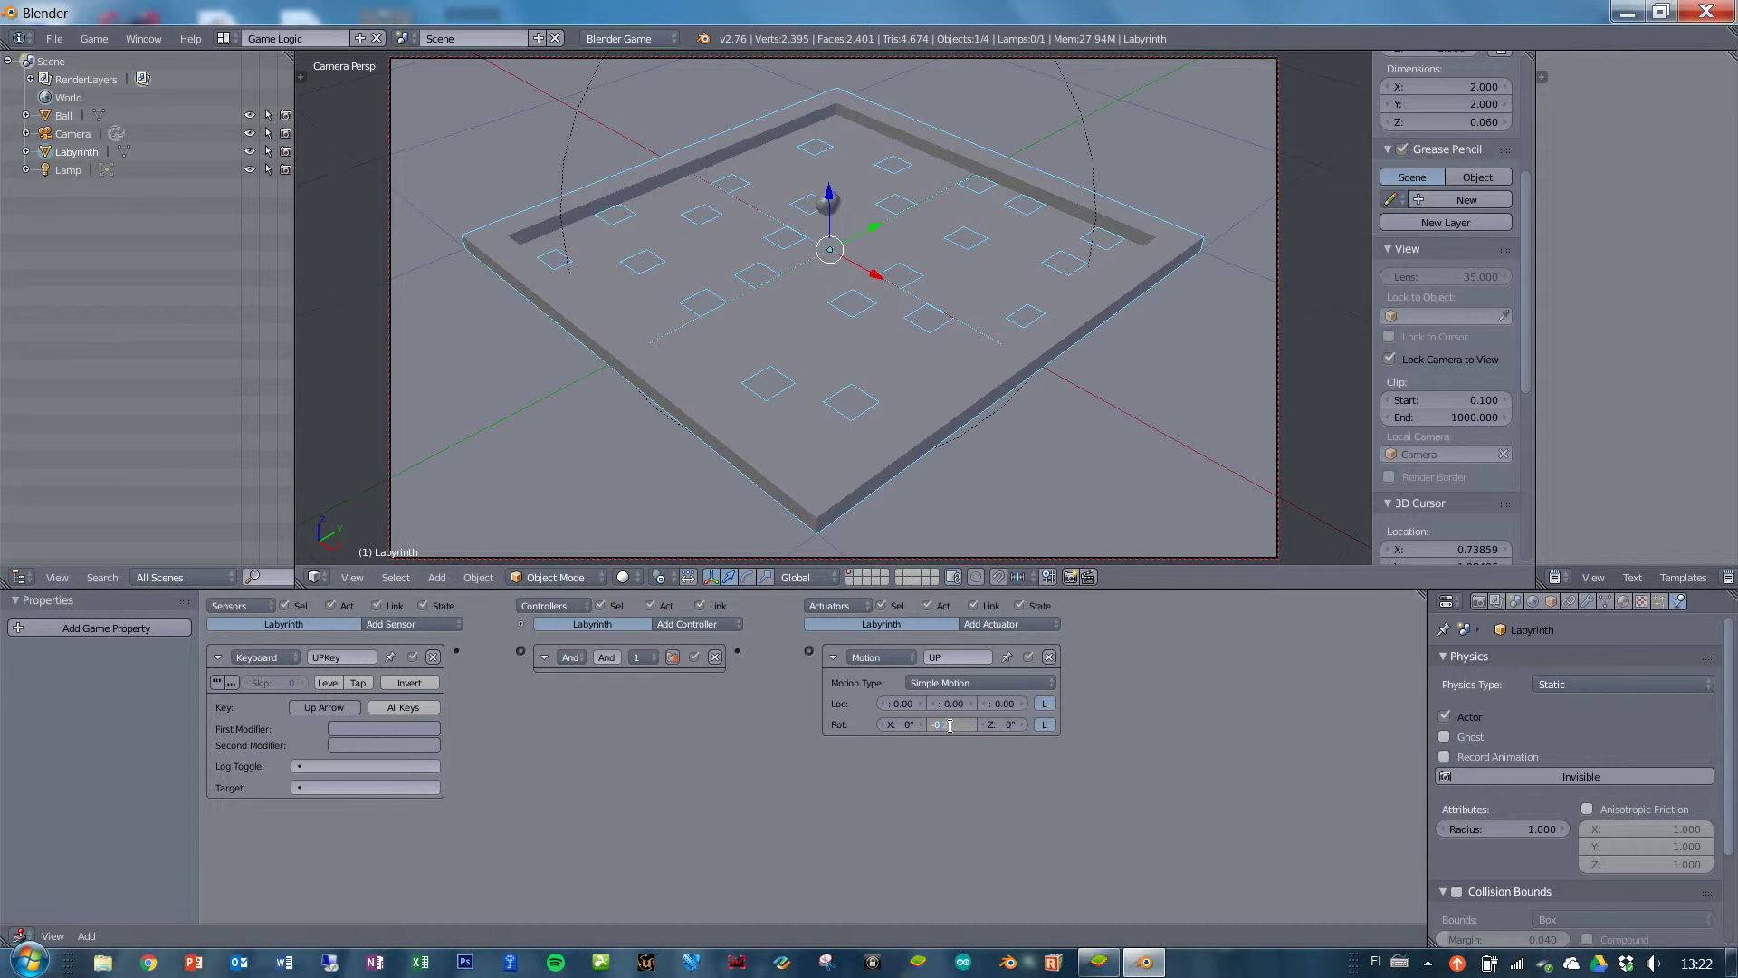
{"action": "type", "text": "-0.2"}
{"action": "key", "text": "Return"}
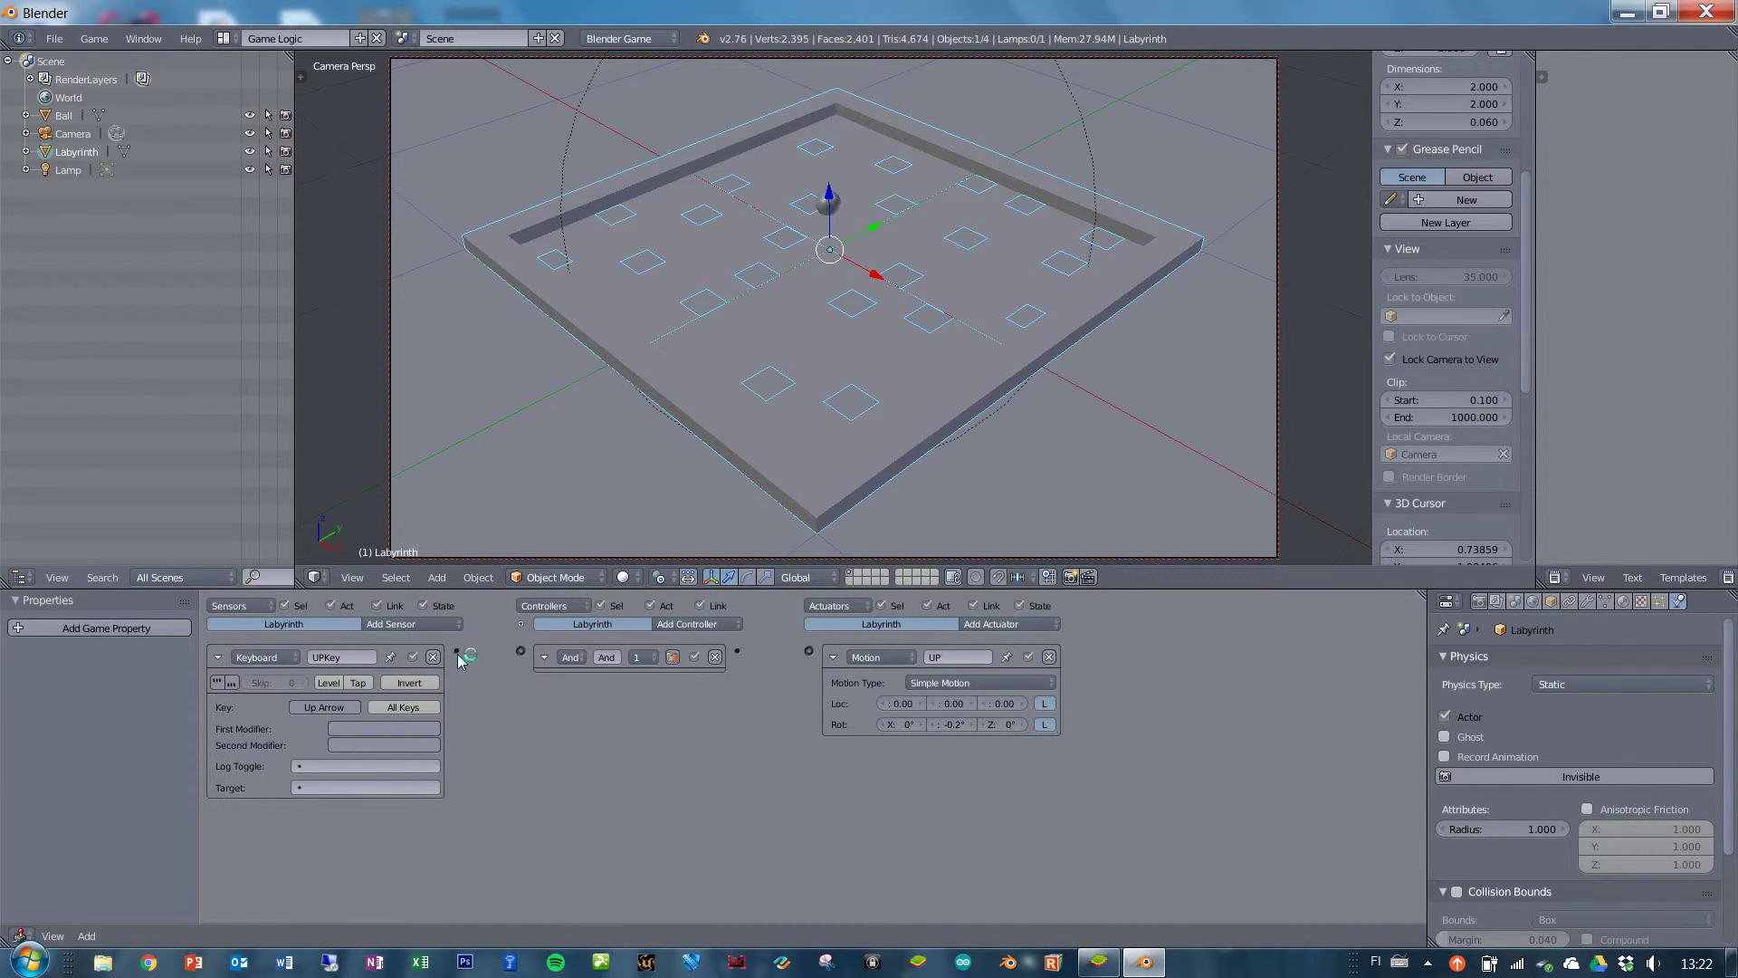
{"action": "left_click_drag", "start_coordinate": [457, 651], "coordinate": [523, 653]}
Link the And controller to UP, then test the Up Arrow tilt in a game run.
{"action": "left_click_drag", "start_coordinate": [738, 651], "coordinate": [809, 651]}
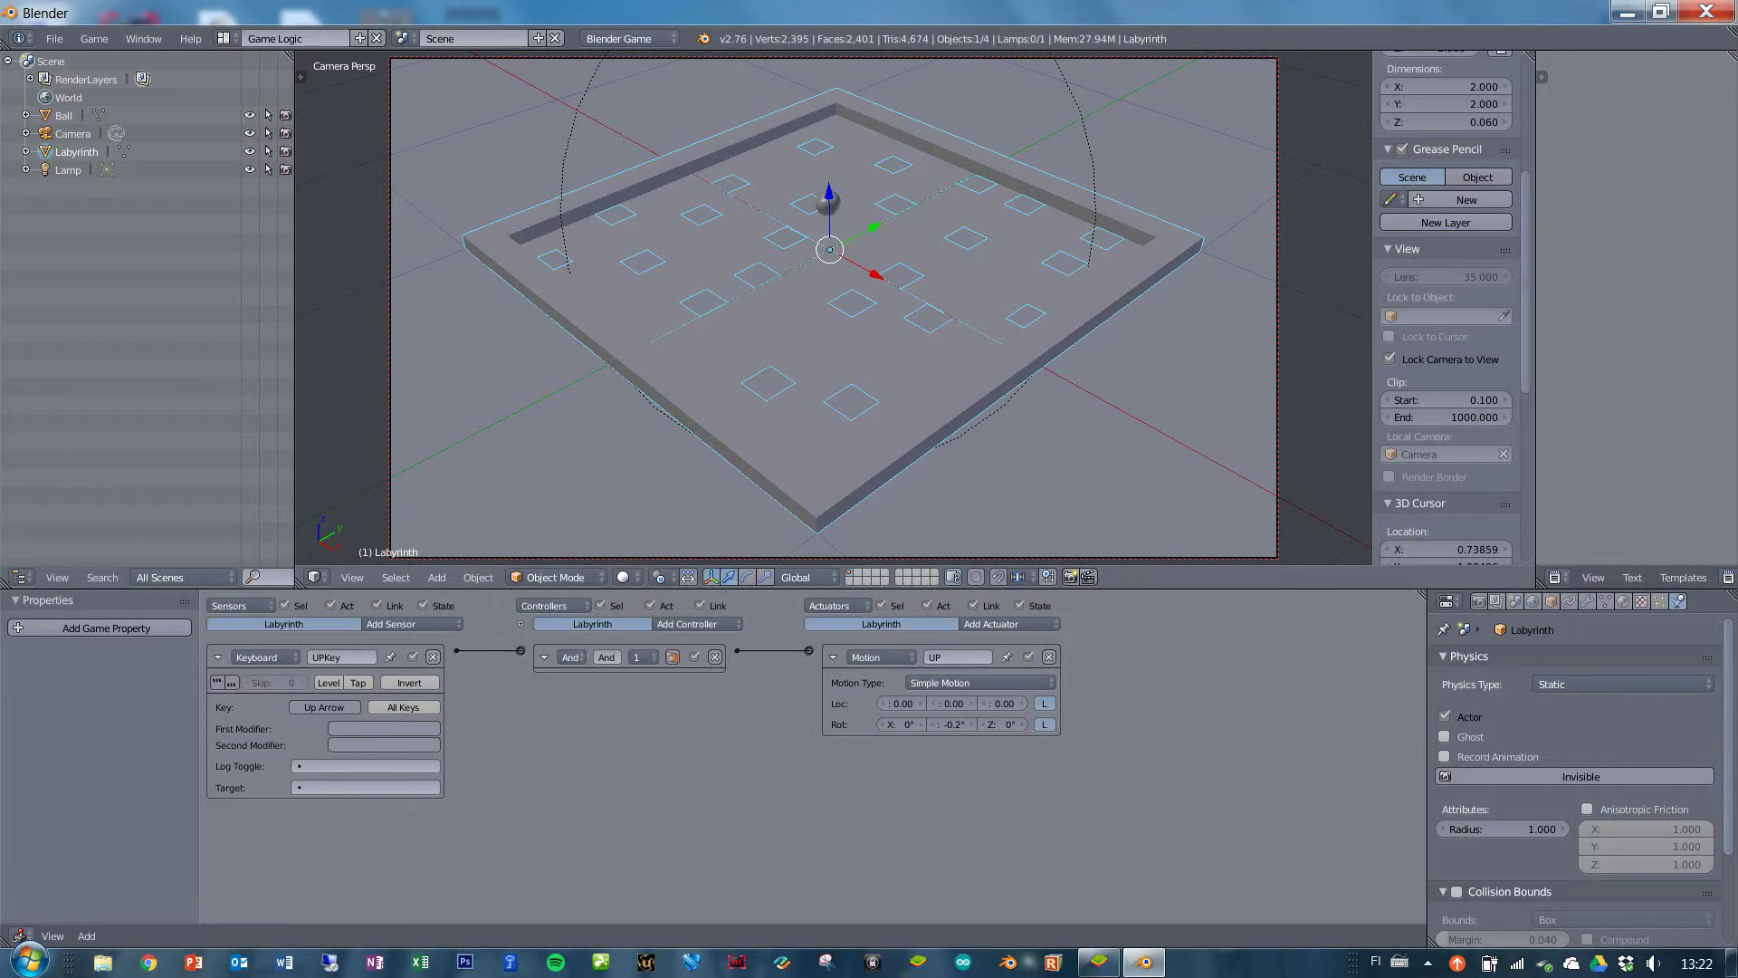
{"action": "key", "text": "p"}
{"action": "key", "text": "Up"}
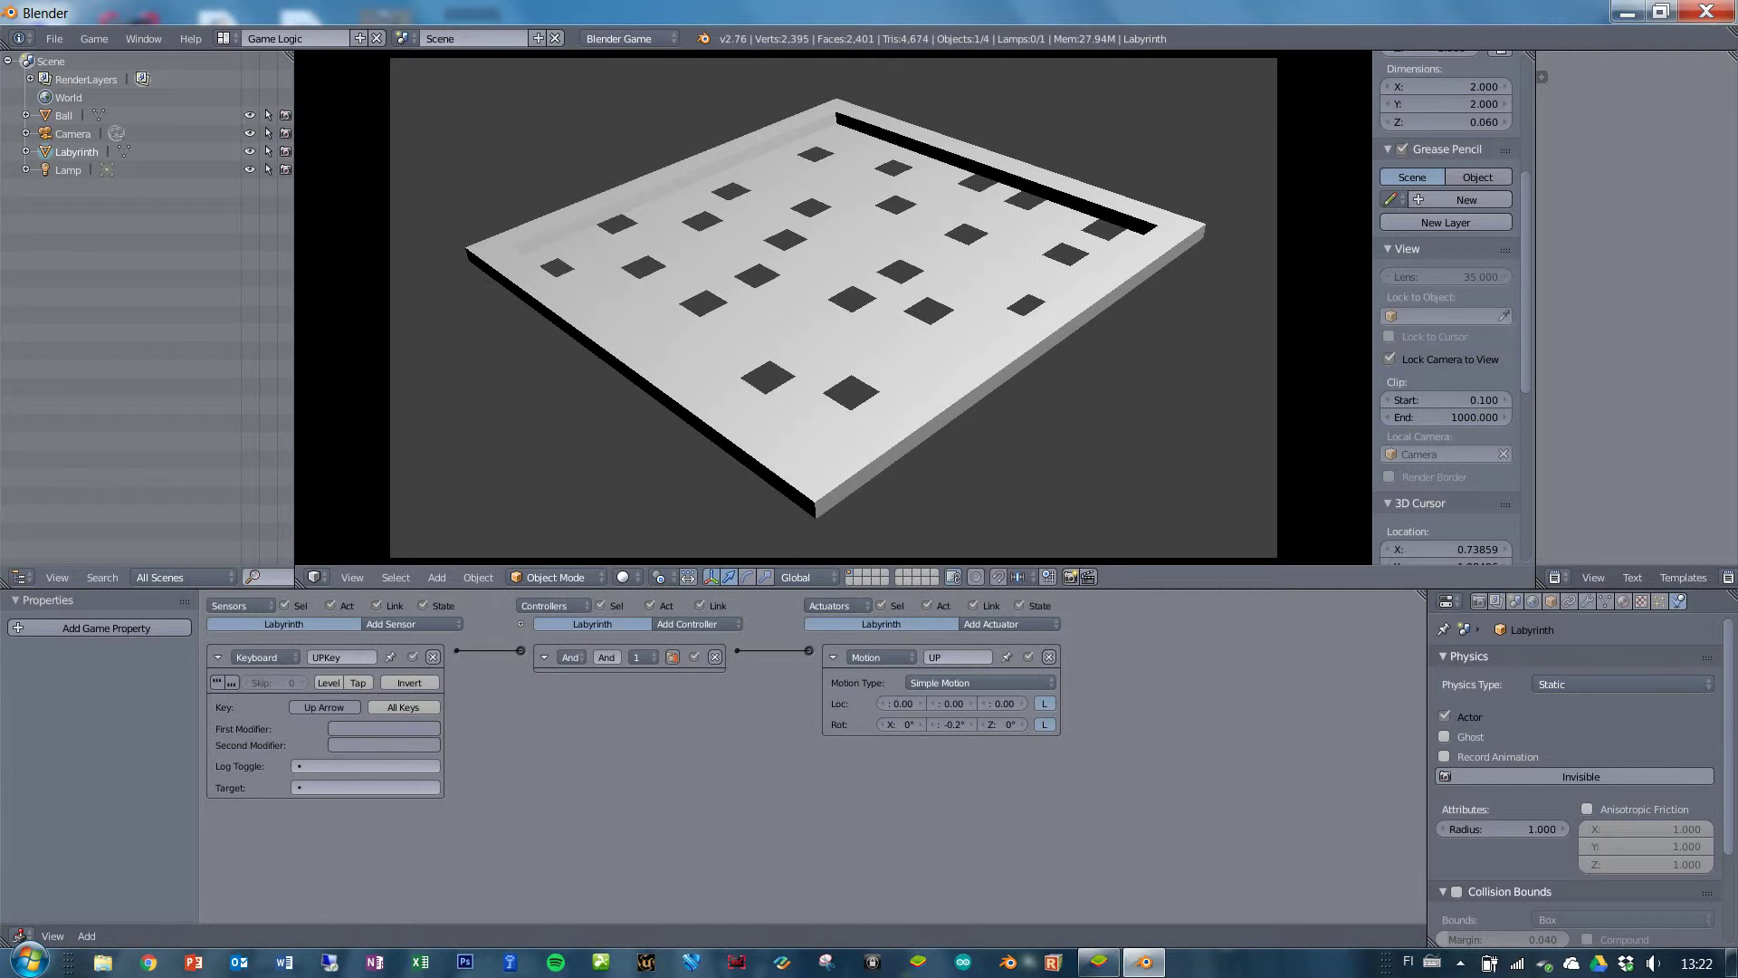
{"action": "key", "text": "Escape"}
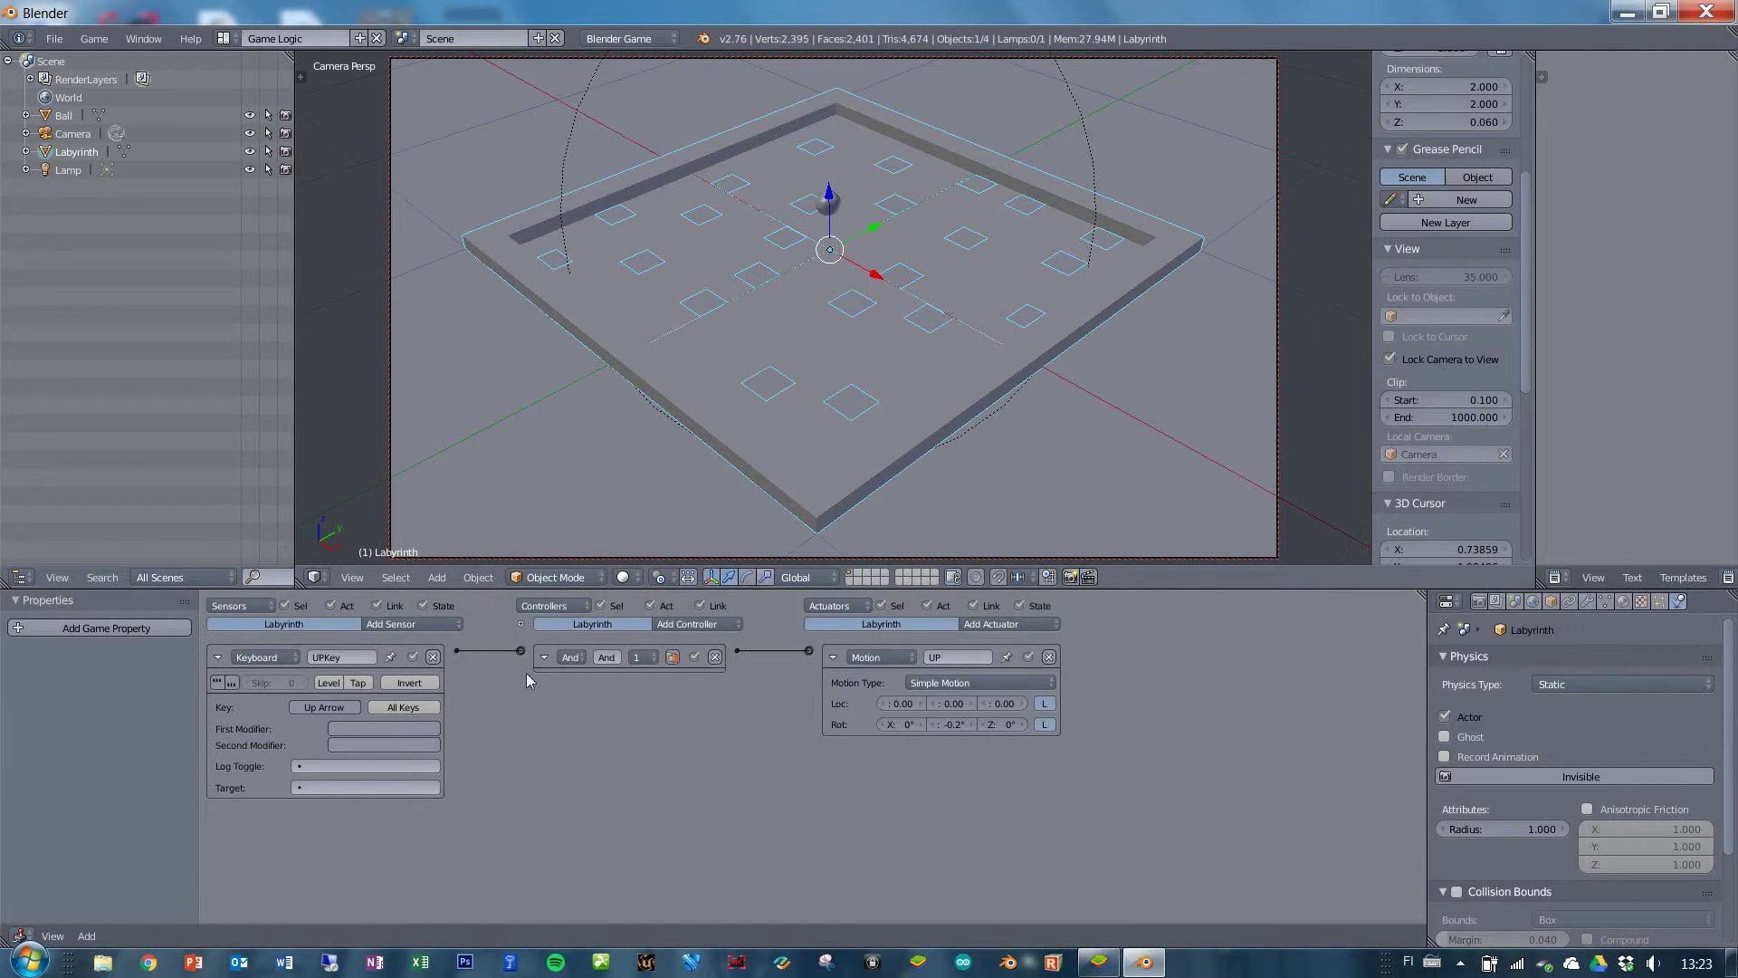
Add a Keyboard sensor named DOWNKey triggered by Down Arrow.
{"action": "left_click", "coordinate": [217, 659]}
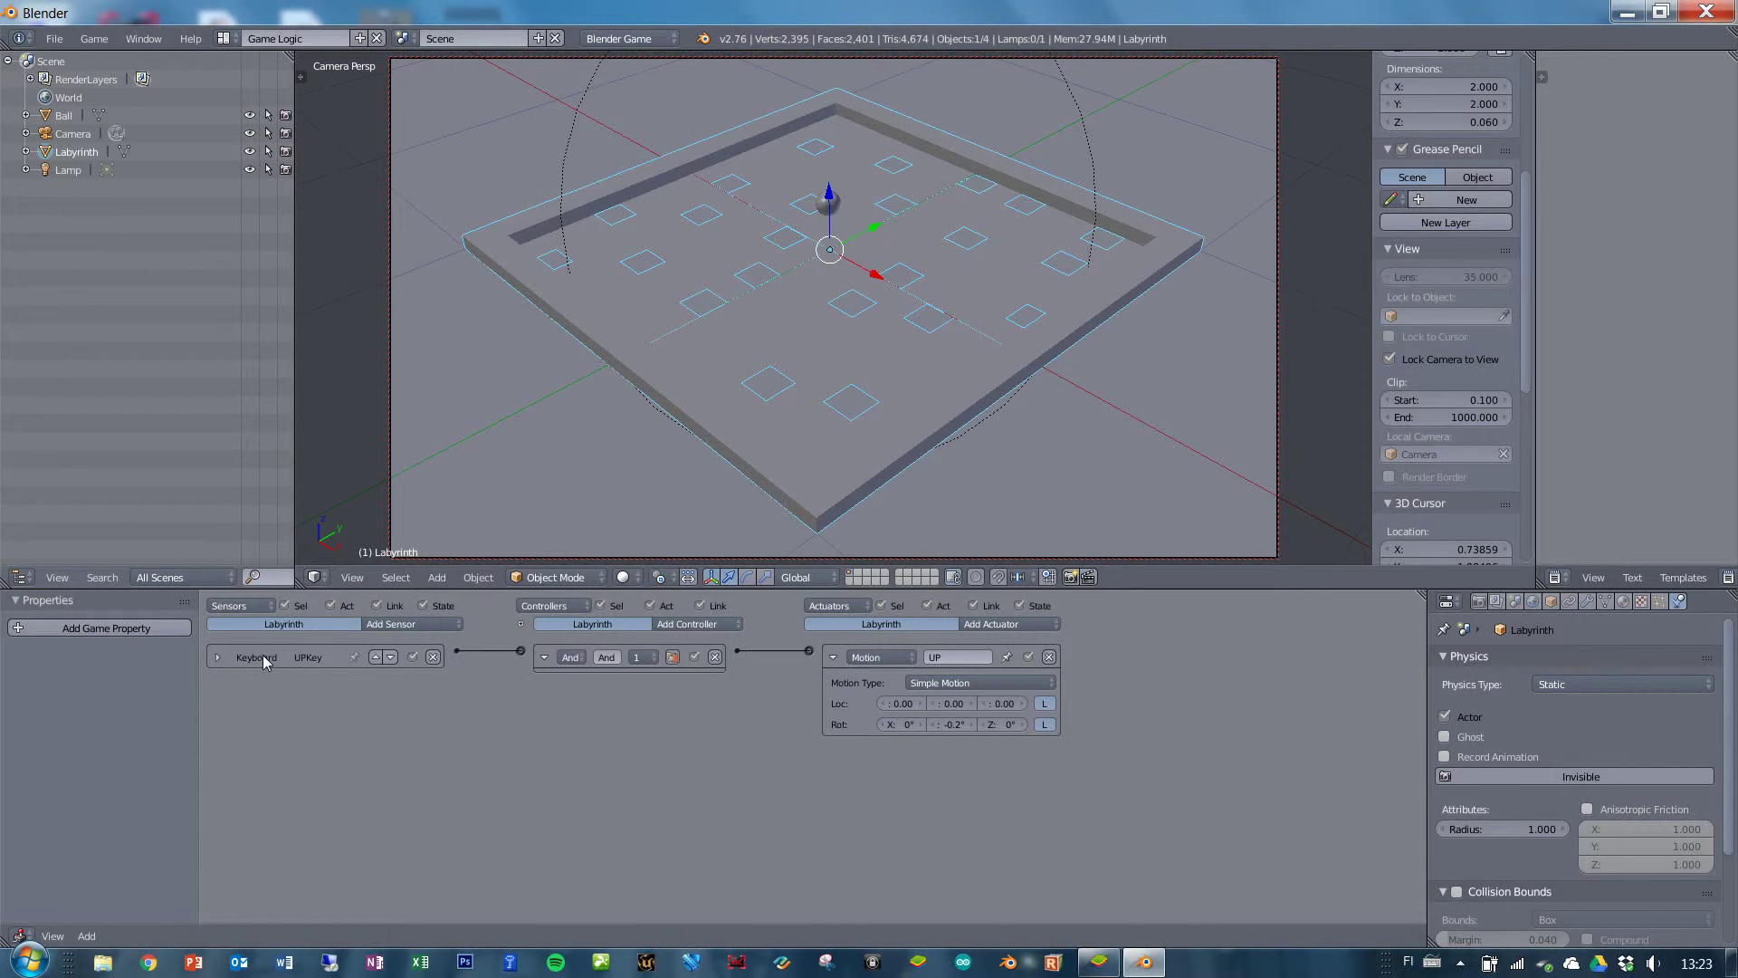
{"action": "left_click", "coordinate": [417, 624]}
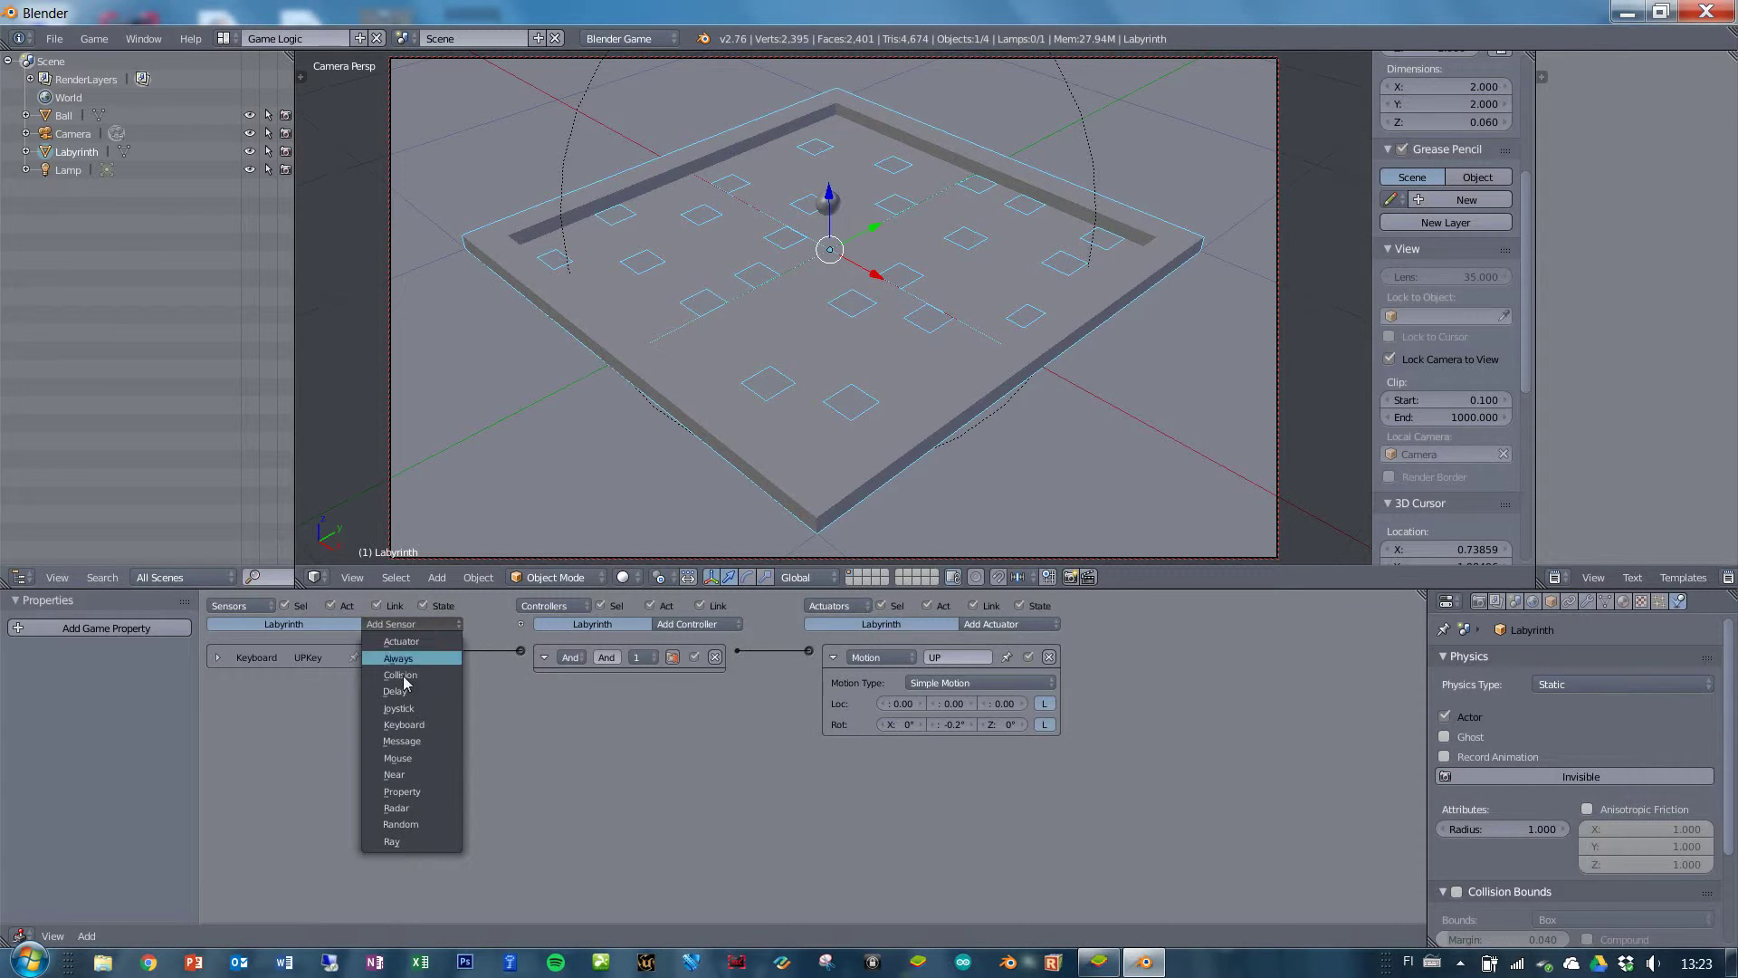
{"action": "left_click", "coordinate": [444, 724]}
{"action": "left_click", "coordinate": [340, 685]}
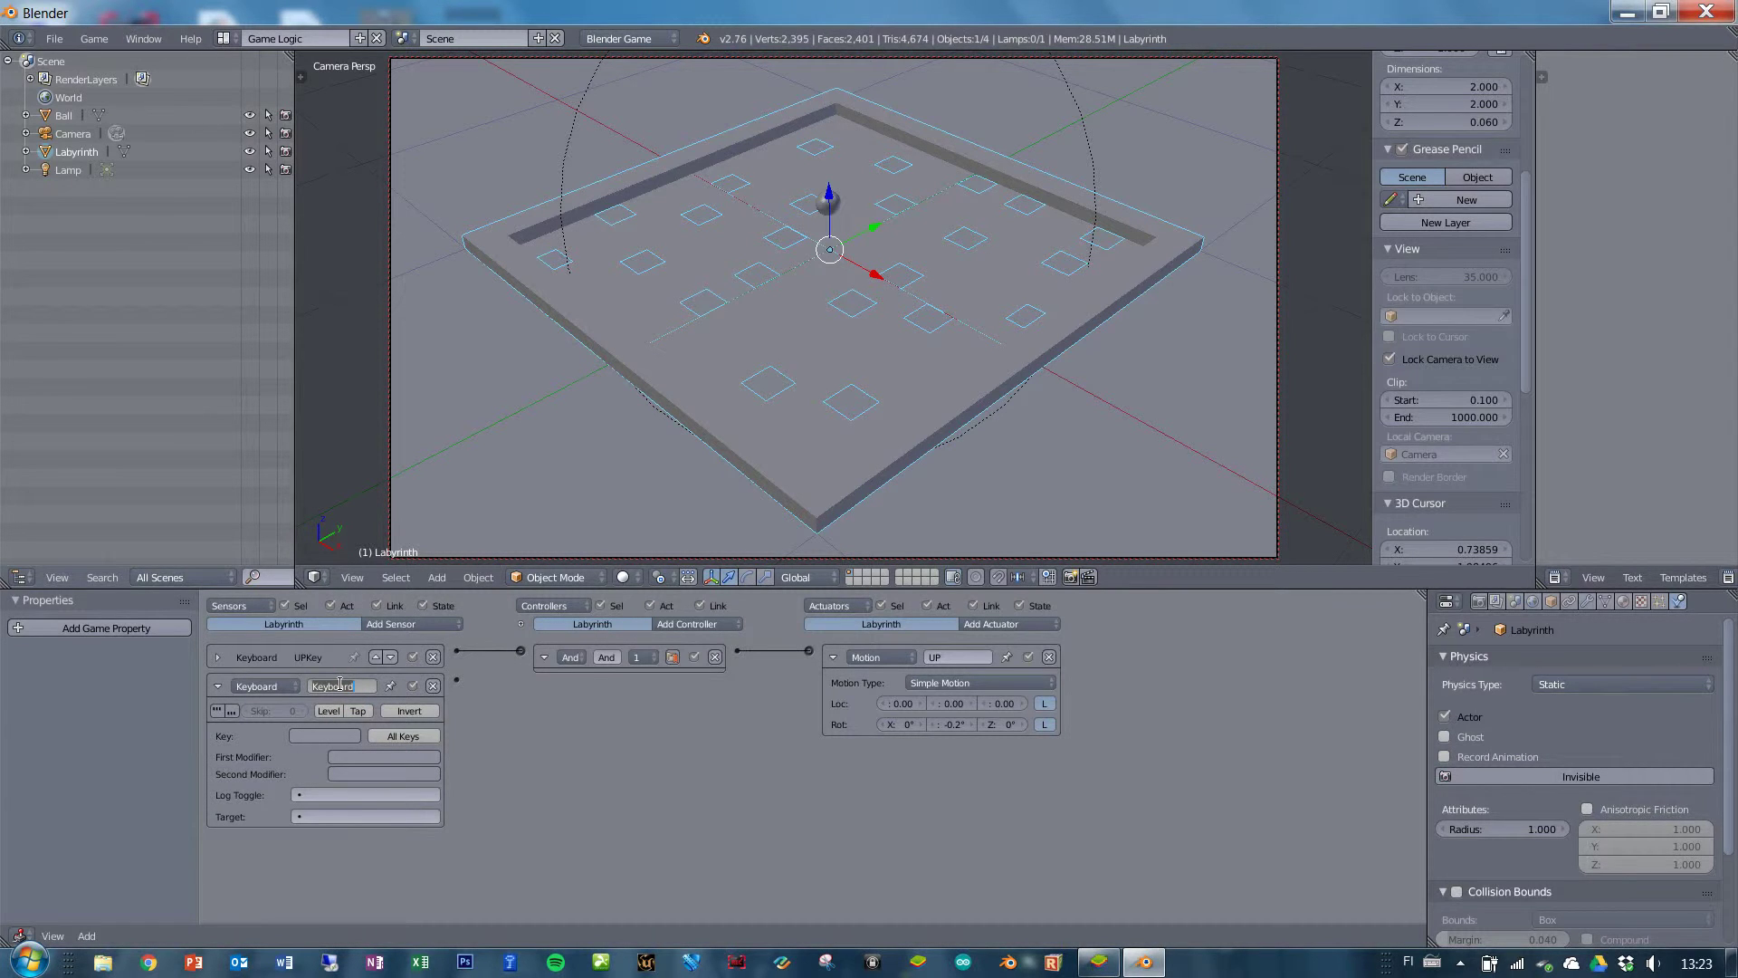
{"action": "type", "text": "DOWNKey"}
{"action": "left_click", "coordinate": [348, 738]}
{"action": "key", "text": "Down"}
Add a second And controller and link DOWNKey to it.
{"action": "left_click", "coordinate": [696, 626]}
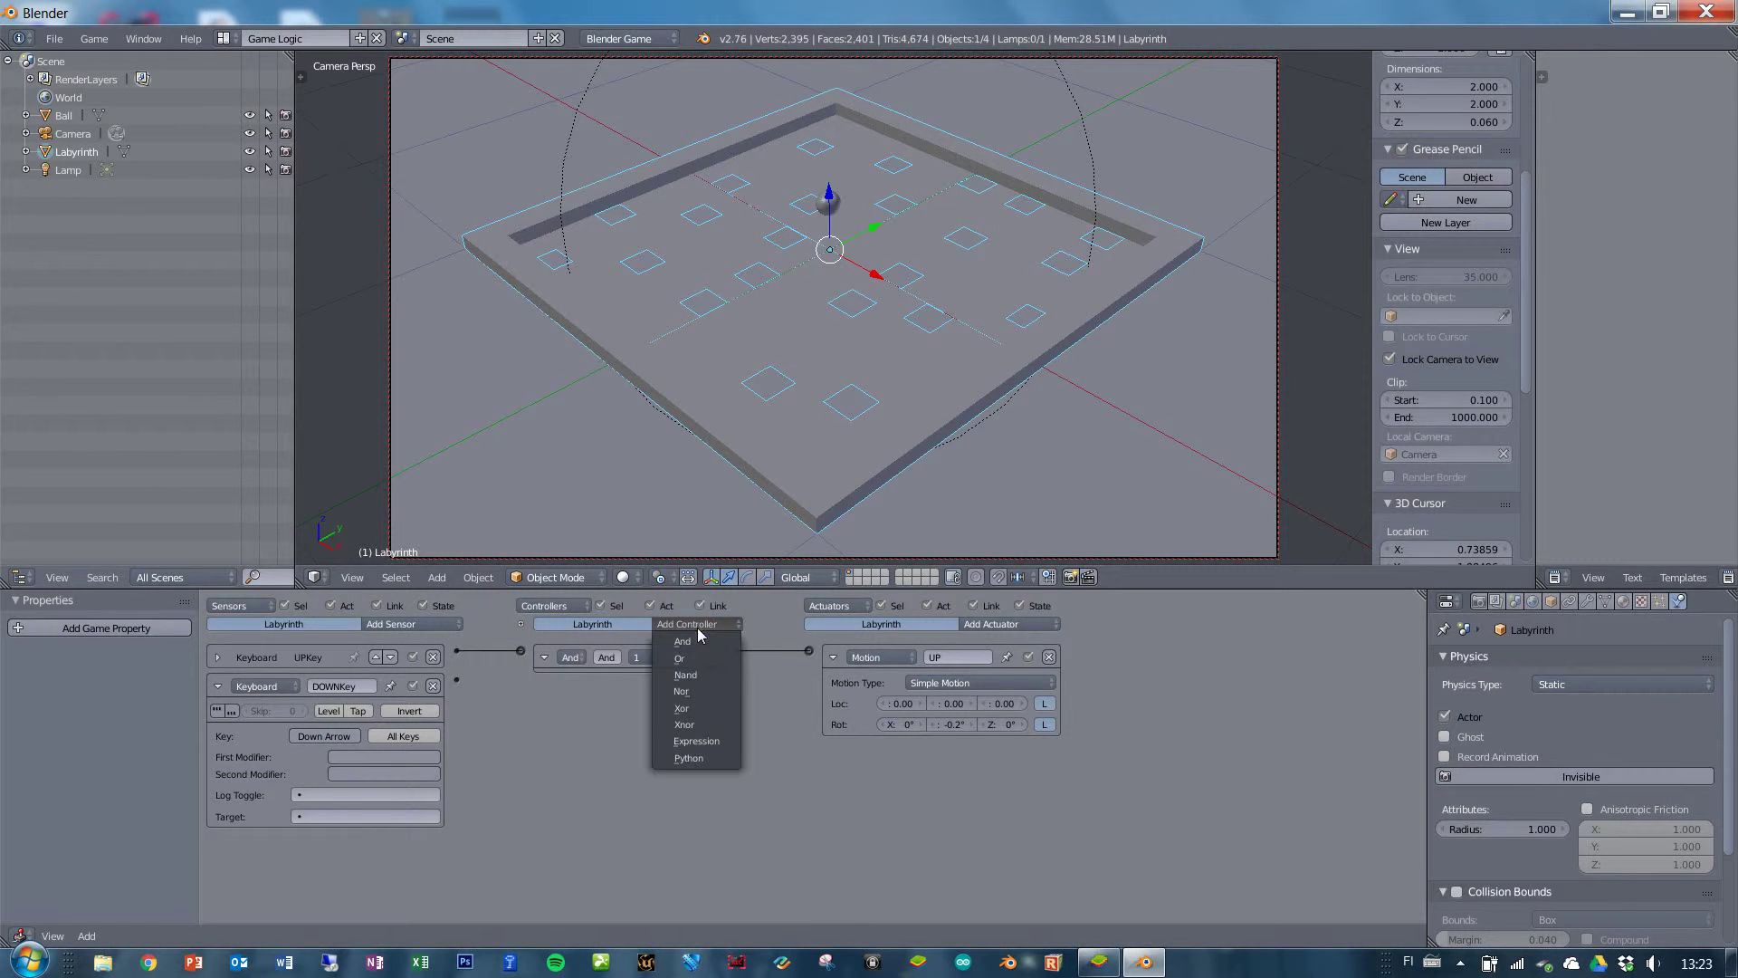
{"action": "left_click", "coordinate": [698, 639]}
{"action": "left_click_drag", "start_coordinate": [457, 680], "coordinate": [521, 684]}
Add a Motion actuator rotating 0.2° about Y, link it, and collapse the DOWNKey and UP panels.
{"action": "left_click", "coordinate": [1026, 626]}
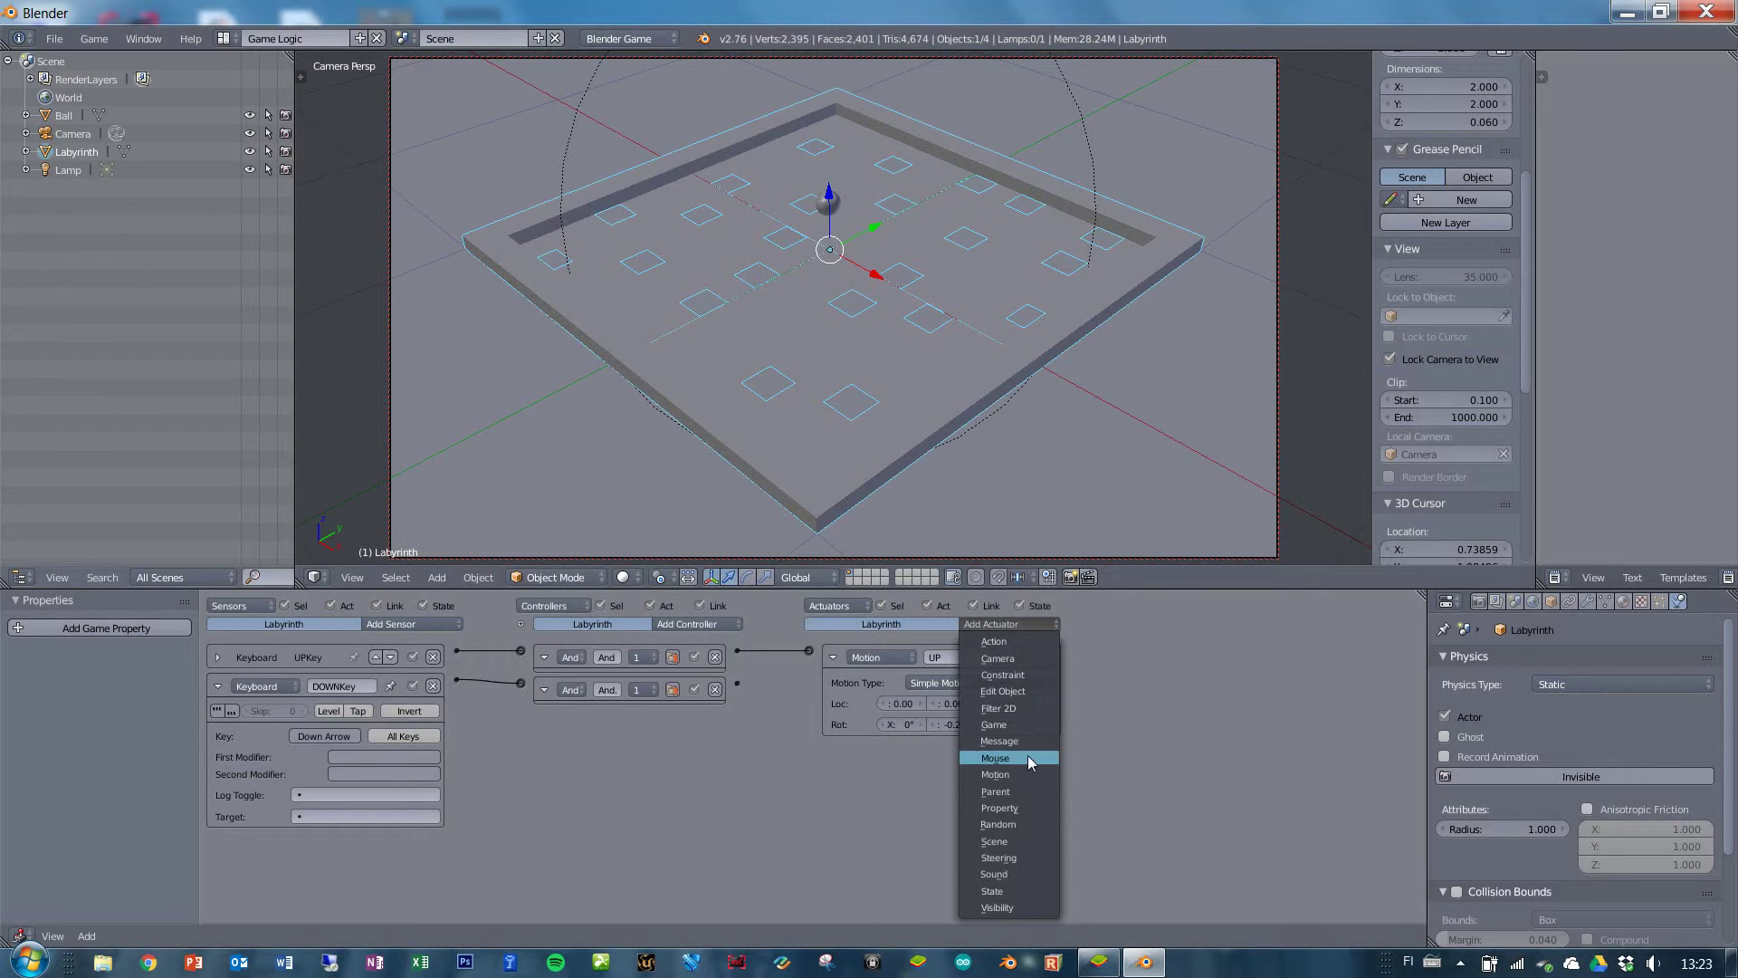
{"action": "left_click", "coordinate": [1032, 775]}
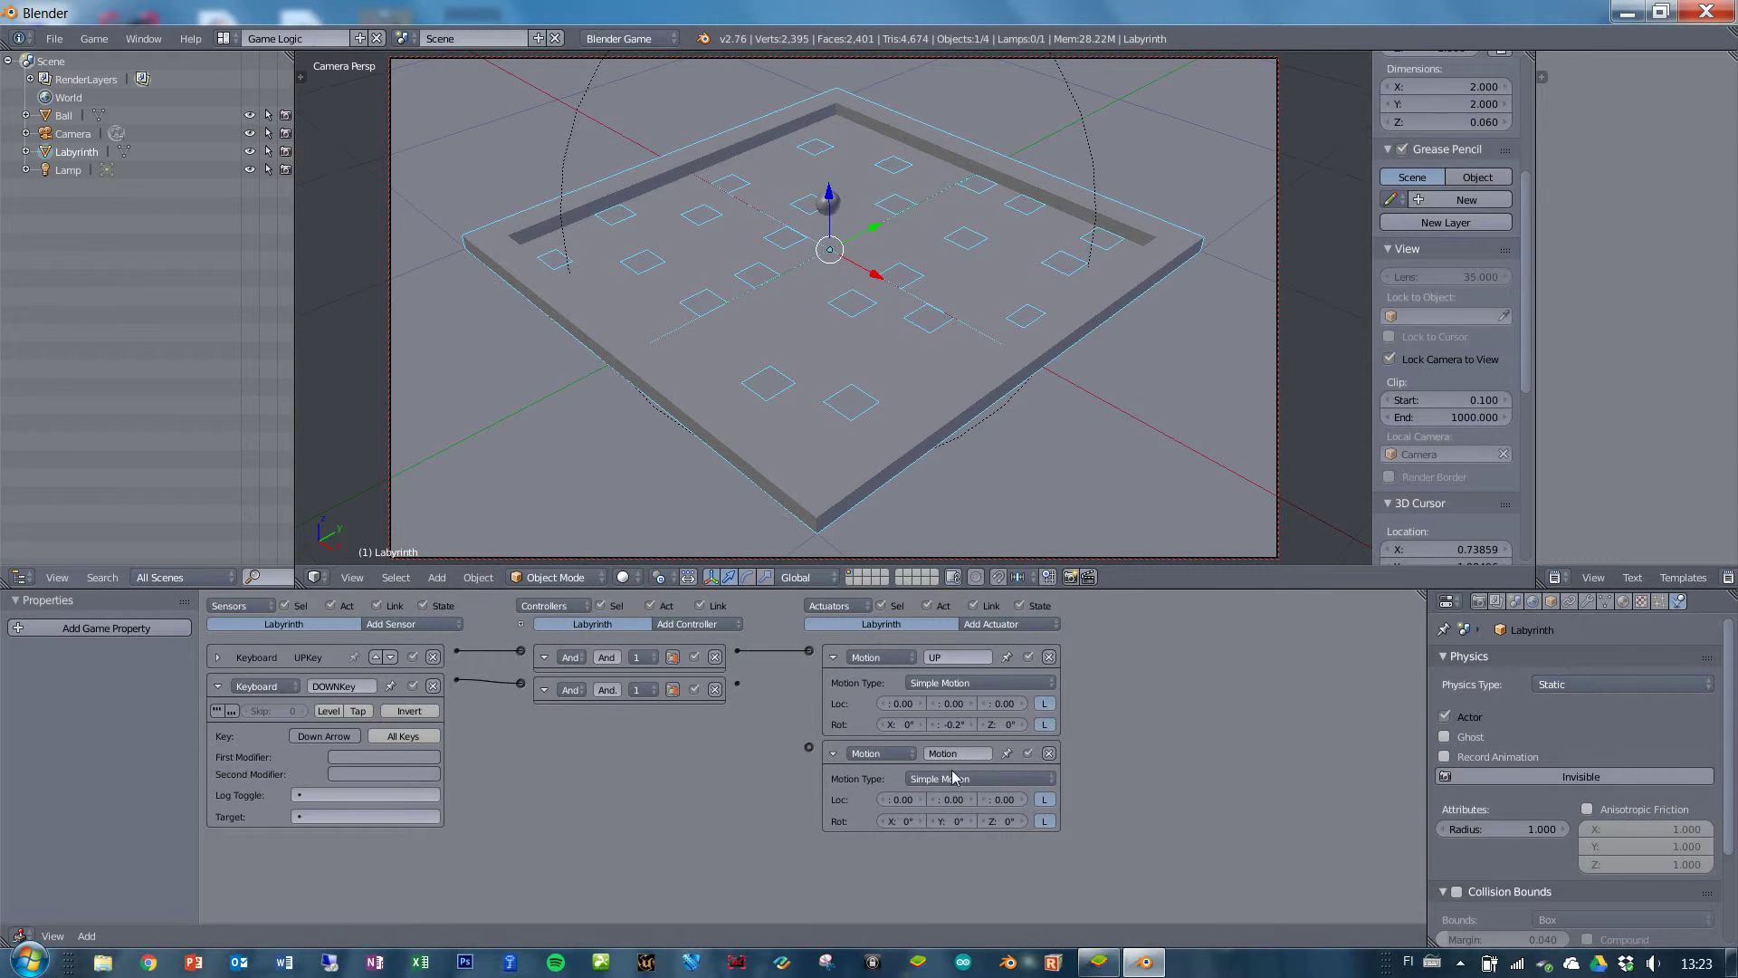
{"action": "left_click", "coordinate": [953, 820]}
{"action": "key", "text": "Return"}
{"action": "left_click_drag", "start_coordinate": [737, 683], "coordinate": [808, 747]}
{"action": "left_click", "coordinate": [218, 686]}
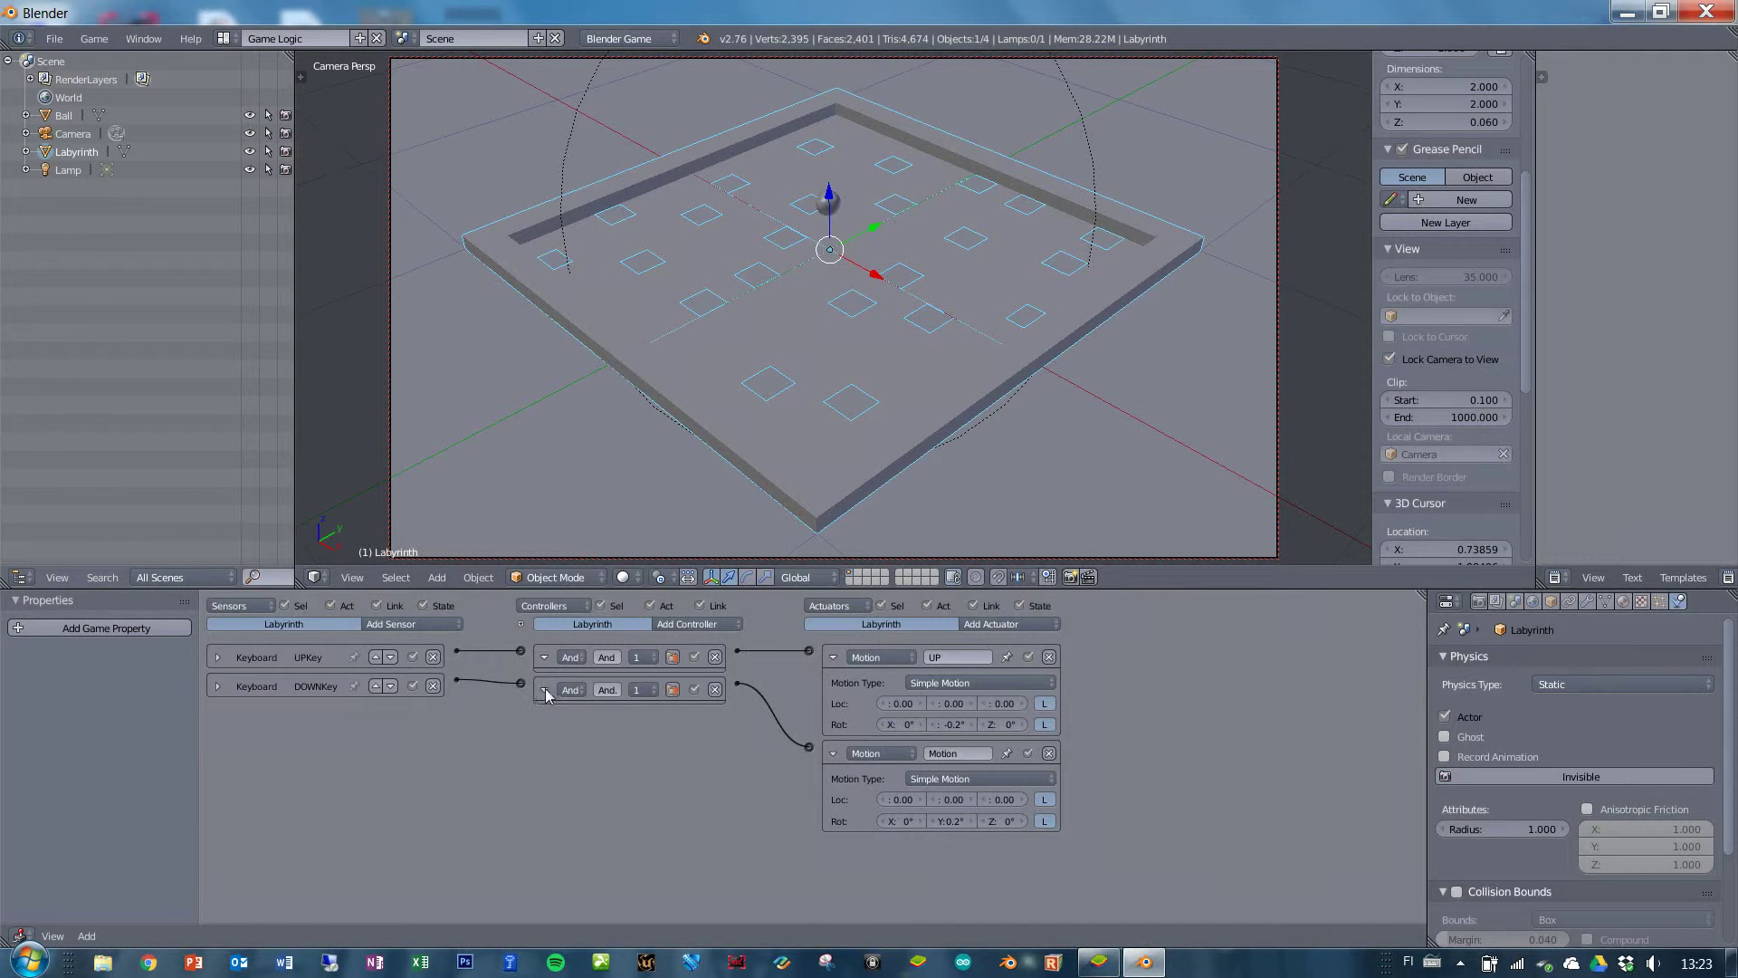
{"action": "left_click", "coordinate": [833, 657]}
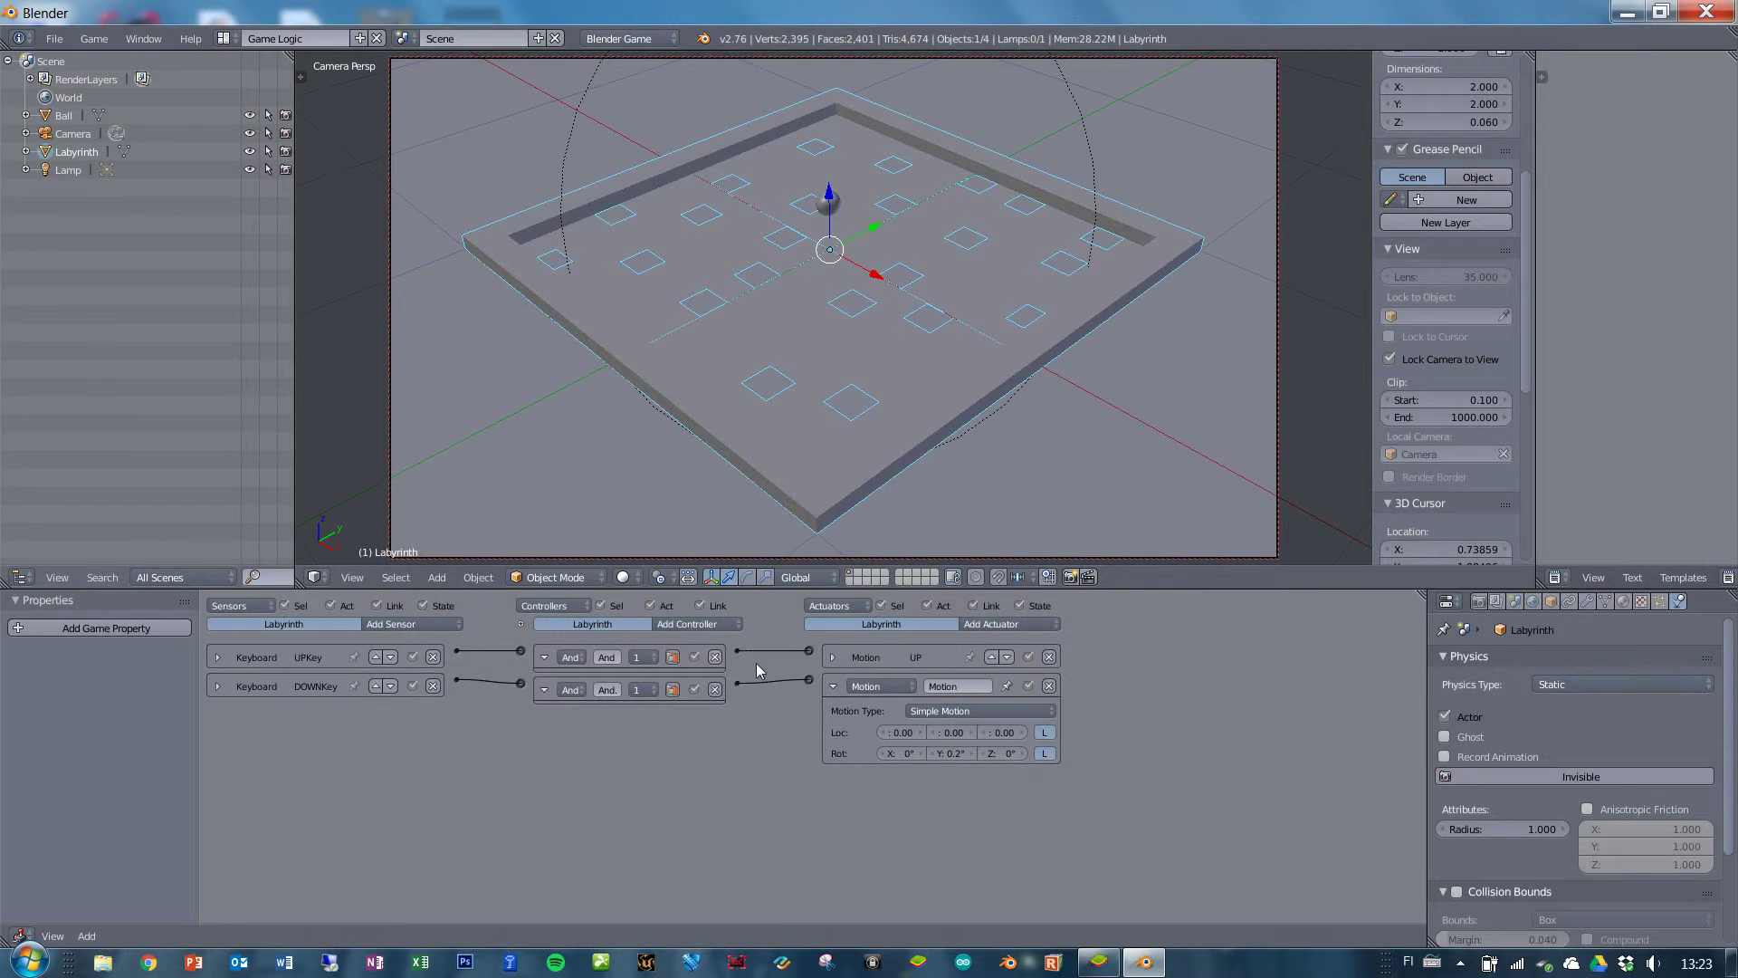
Add a Keyboard sensor named LEFTKey triggered by Left Arrow.
{"action": "left_click", "coordinate": [405, 624]}
{"action": "left_click", "coordinate": [419, 727]}
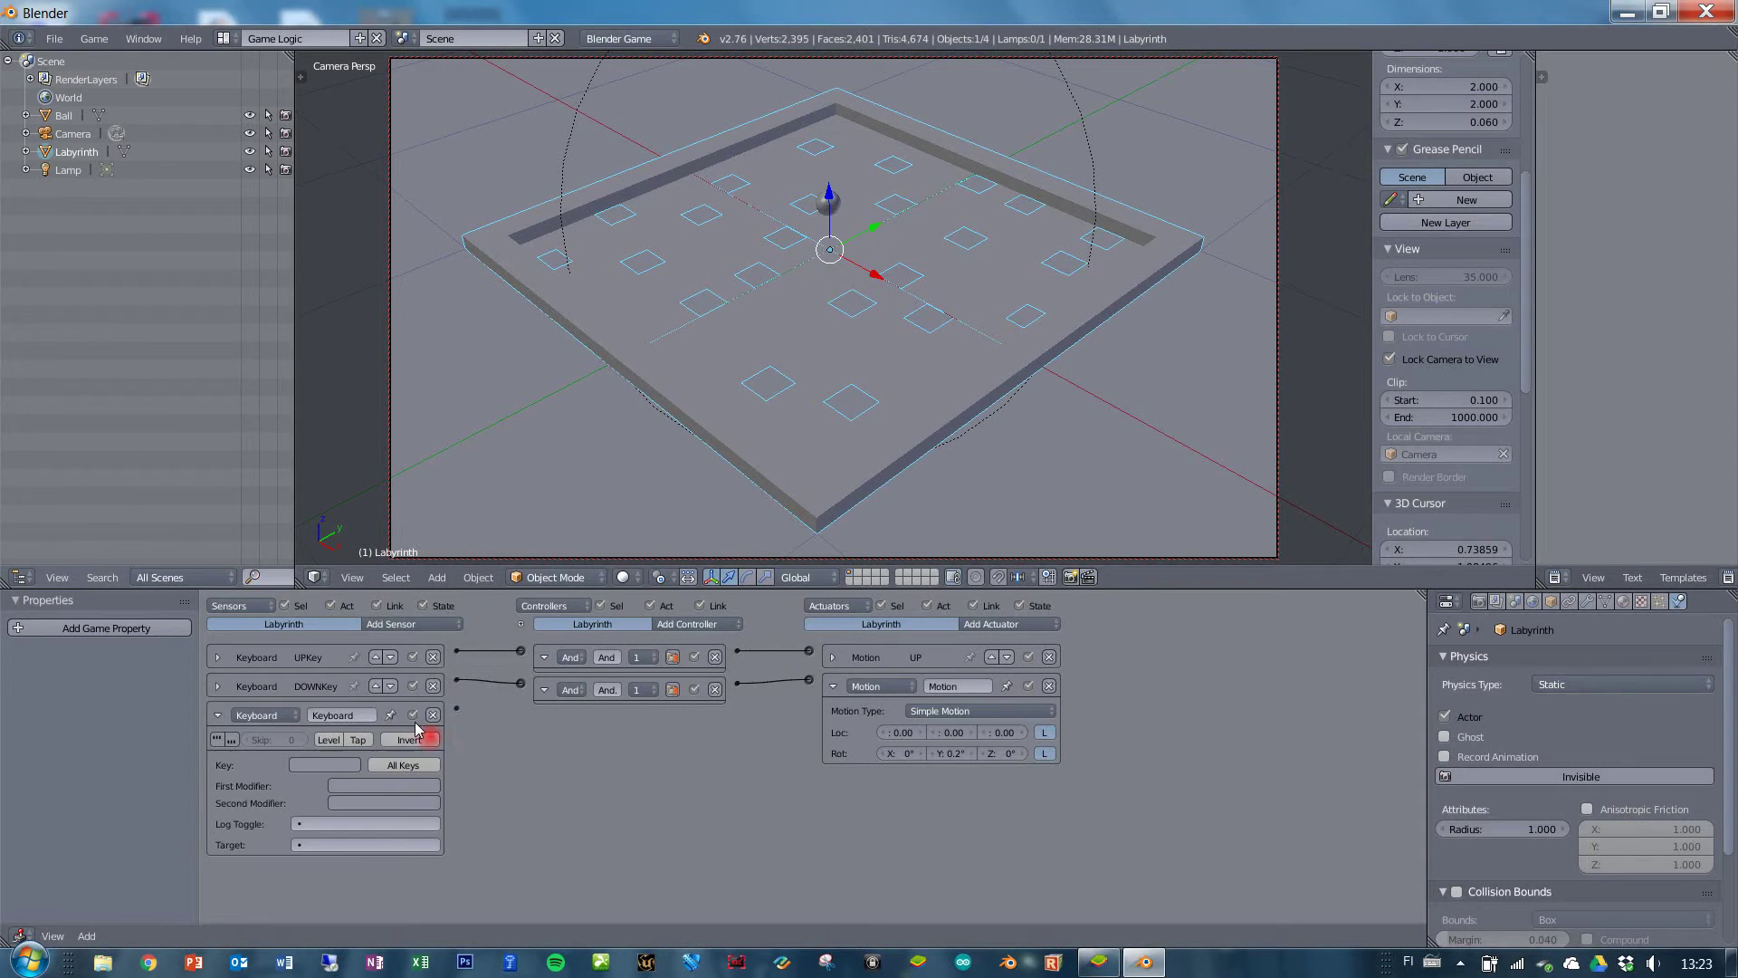
{"action": "left_click", "coordinate": [337, 714]}
{"action": "type", "text": "LEFTKey"}
{"action": "key", "text": "Return"}
{"action": "left_click", "coordinate": [323, 765]}
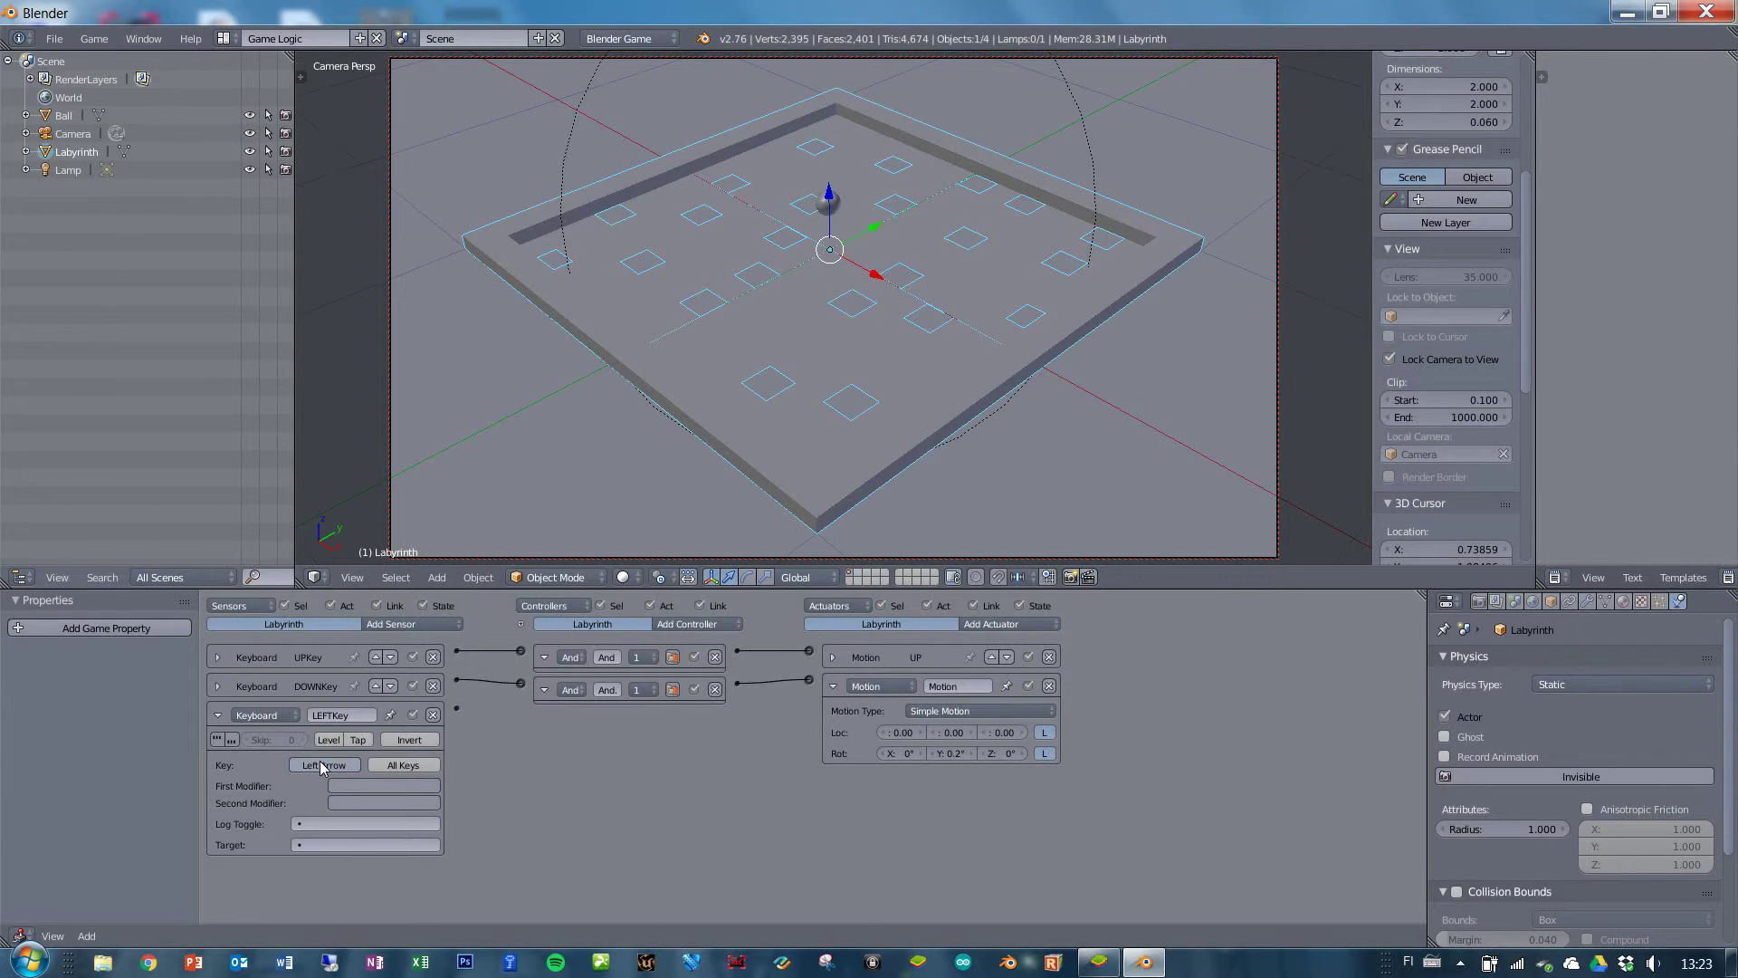
{"action": "key", "text": "Left"}
Add a third And controller and a Motion.001 actuator with X rotation -0.2°.
{"action": "left_click", "coordinate": [685, 635]}
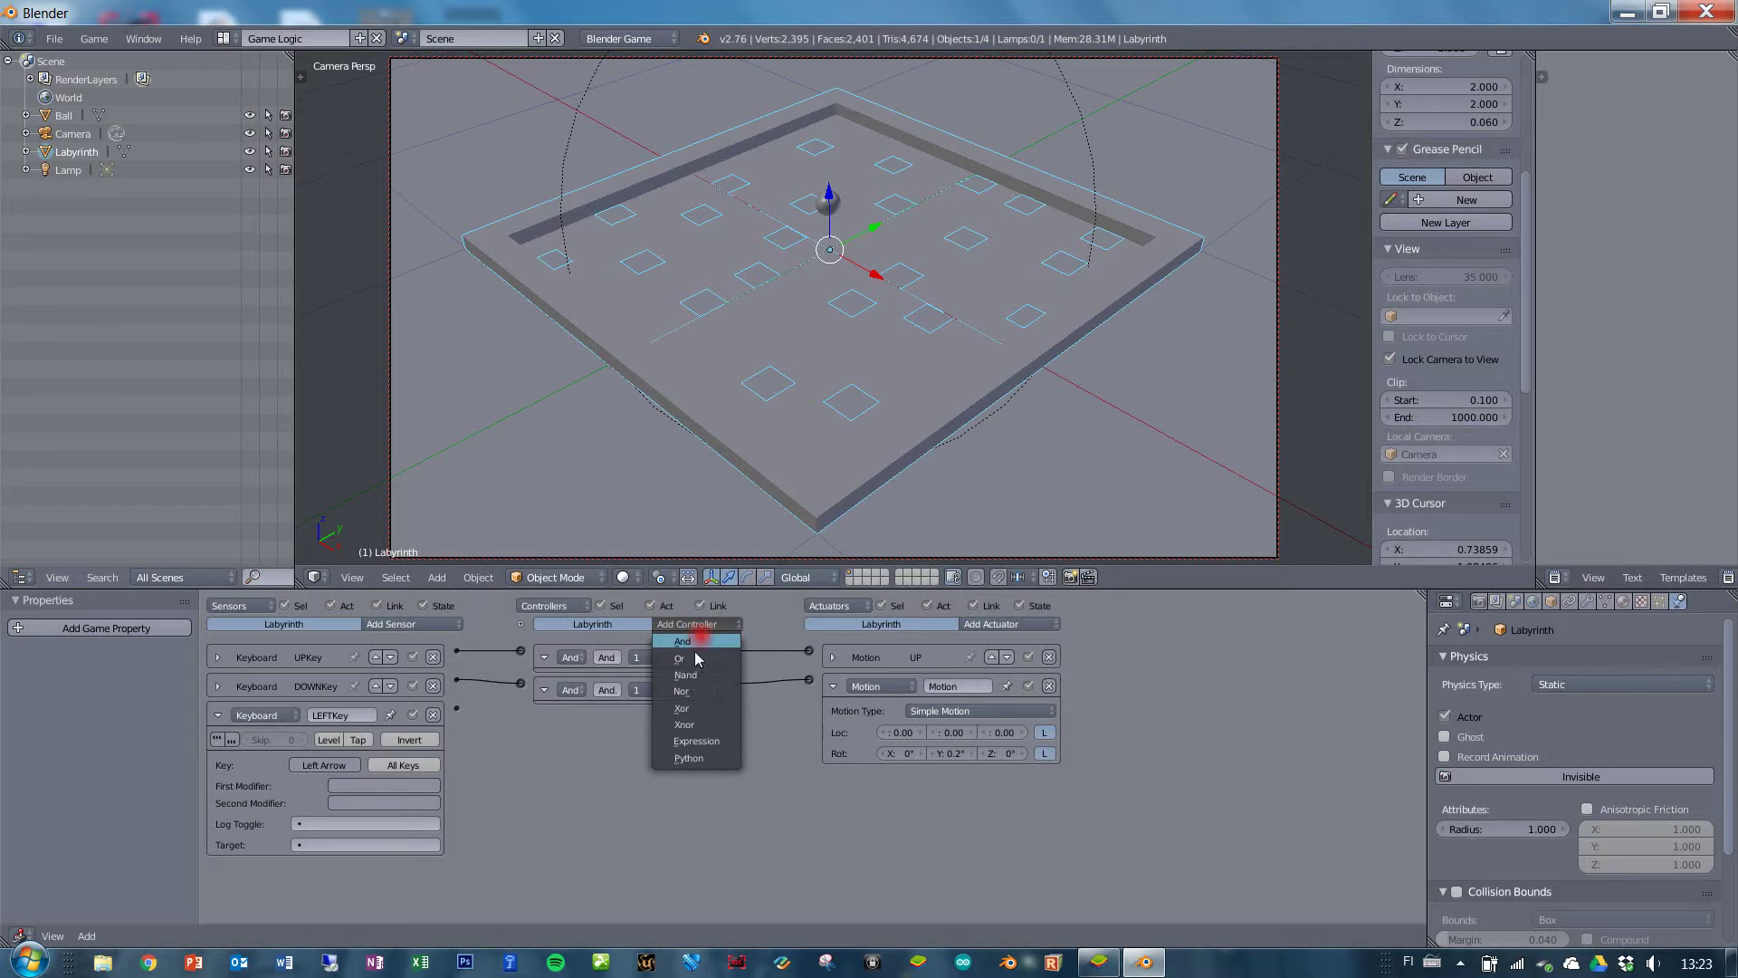
{"action": "left_click", "coordinate": [692, 638]}
{"action": "left_click", "coordinate": [1001, 626]}
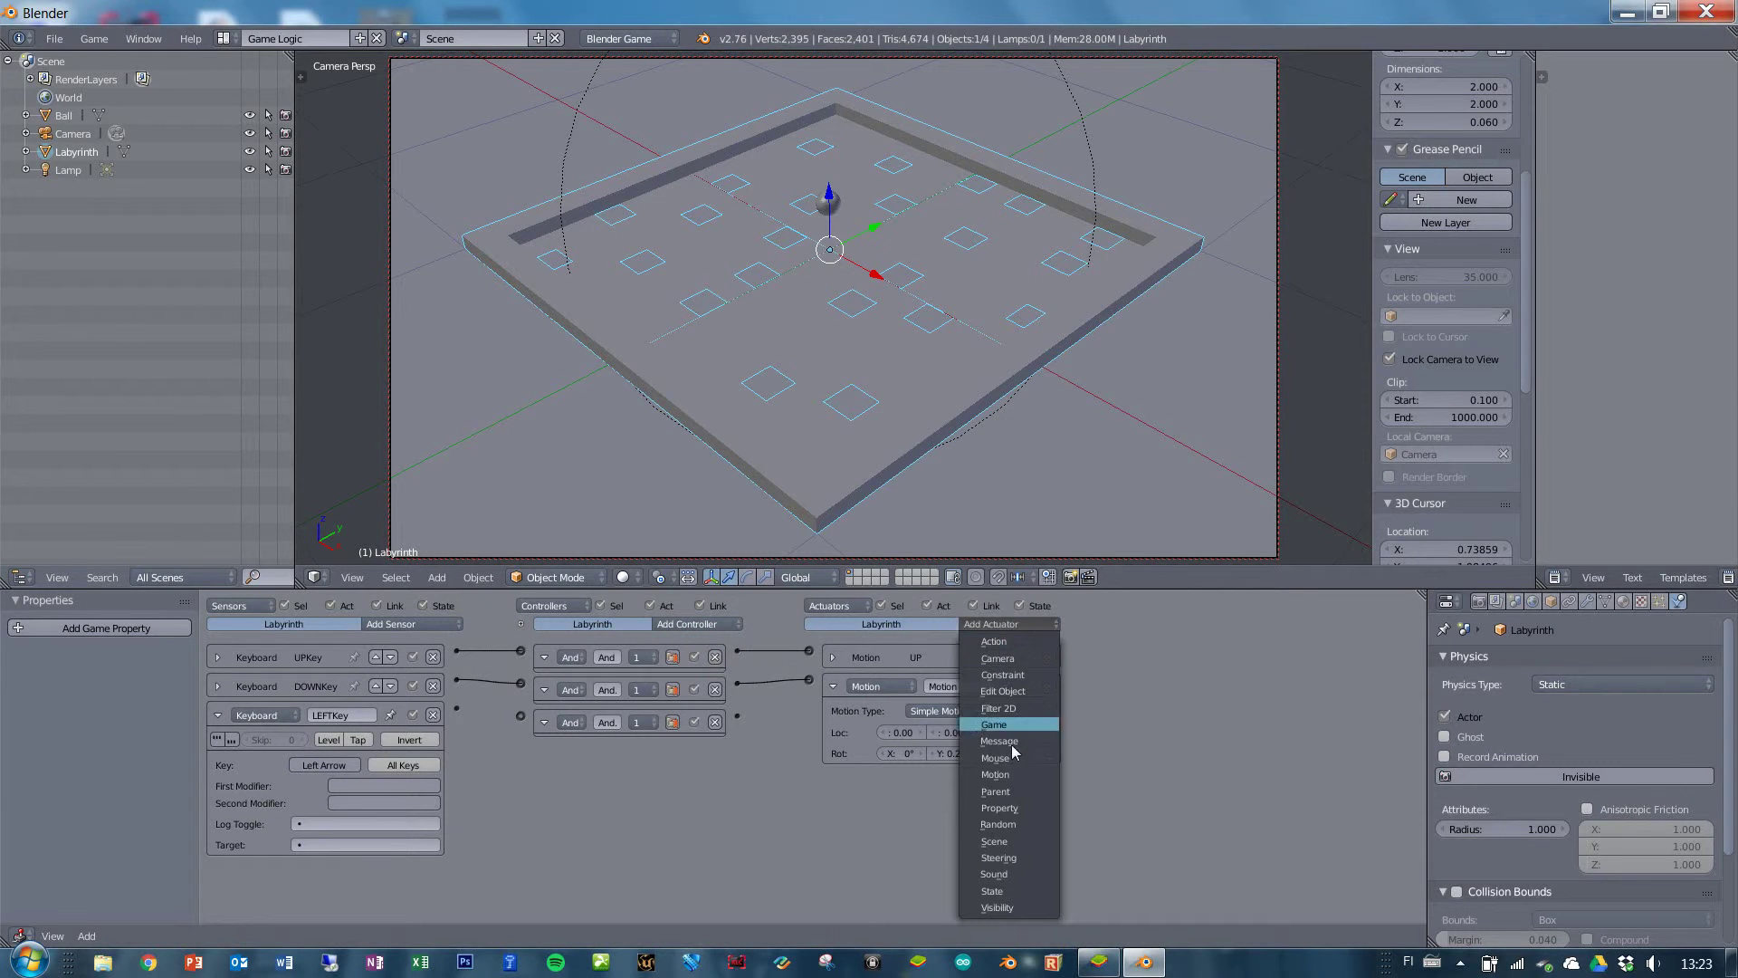
{"action": "left_click", "coordinate": [1028, 776]}
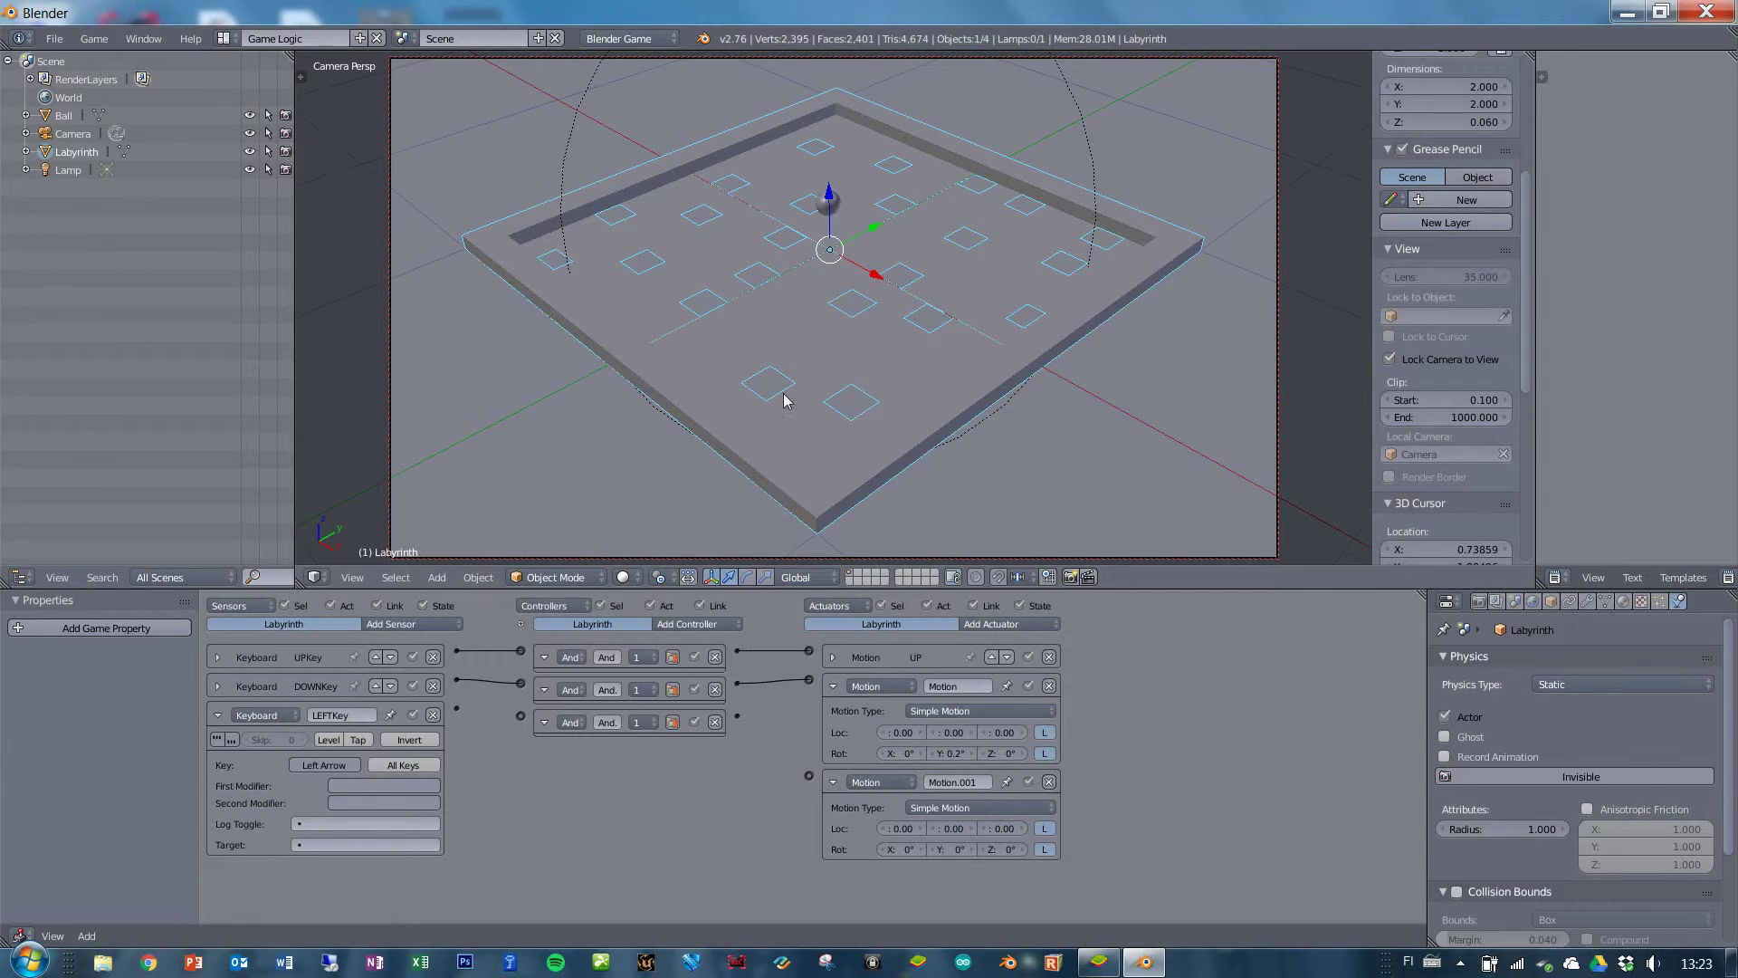
{"action": "left_click", "coordinate": [896, 848]}
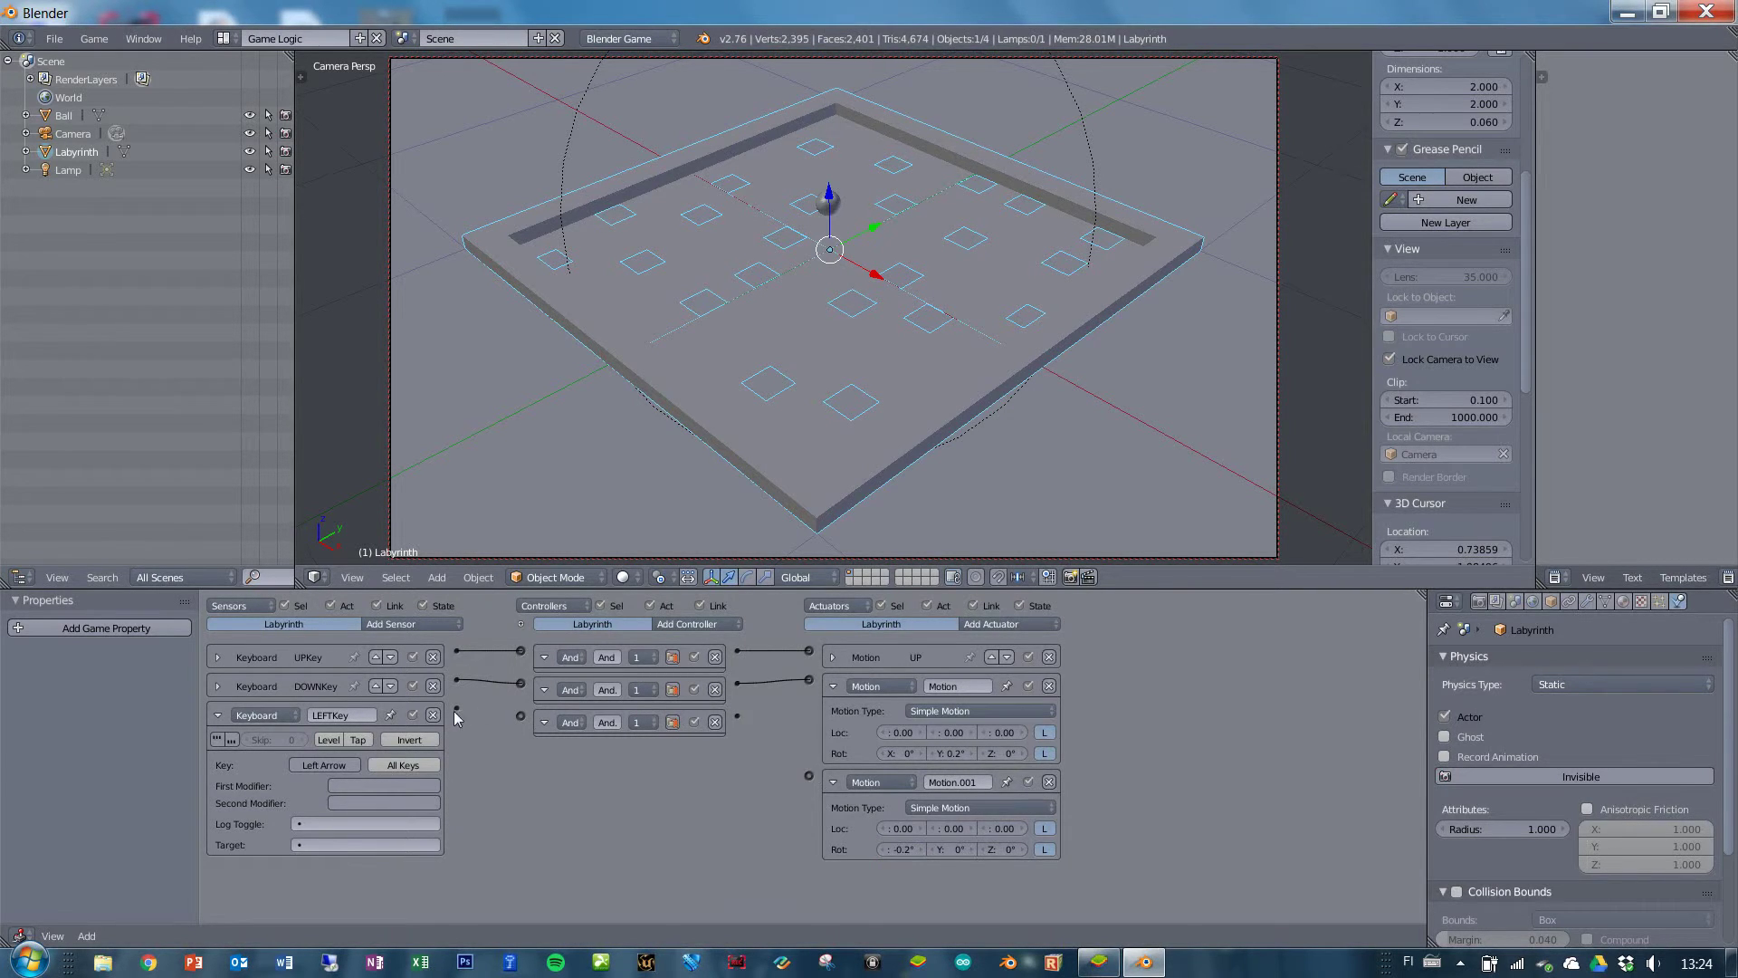
Link LEFTKey through the third And to Motion.001 and collapse the panels.
{"action": "left_click_drag", "start_coordinate": [460, 708], "coordinate": [521, 716]}
{"action": "left_click_drag", "start_coordinate": [738, 716], "coordinate": [810, 775]}
{"action": "left_click", "coordinate": [832, 685]}
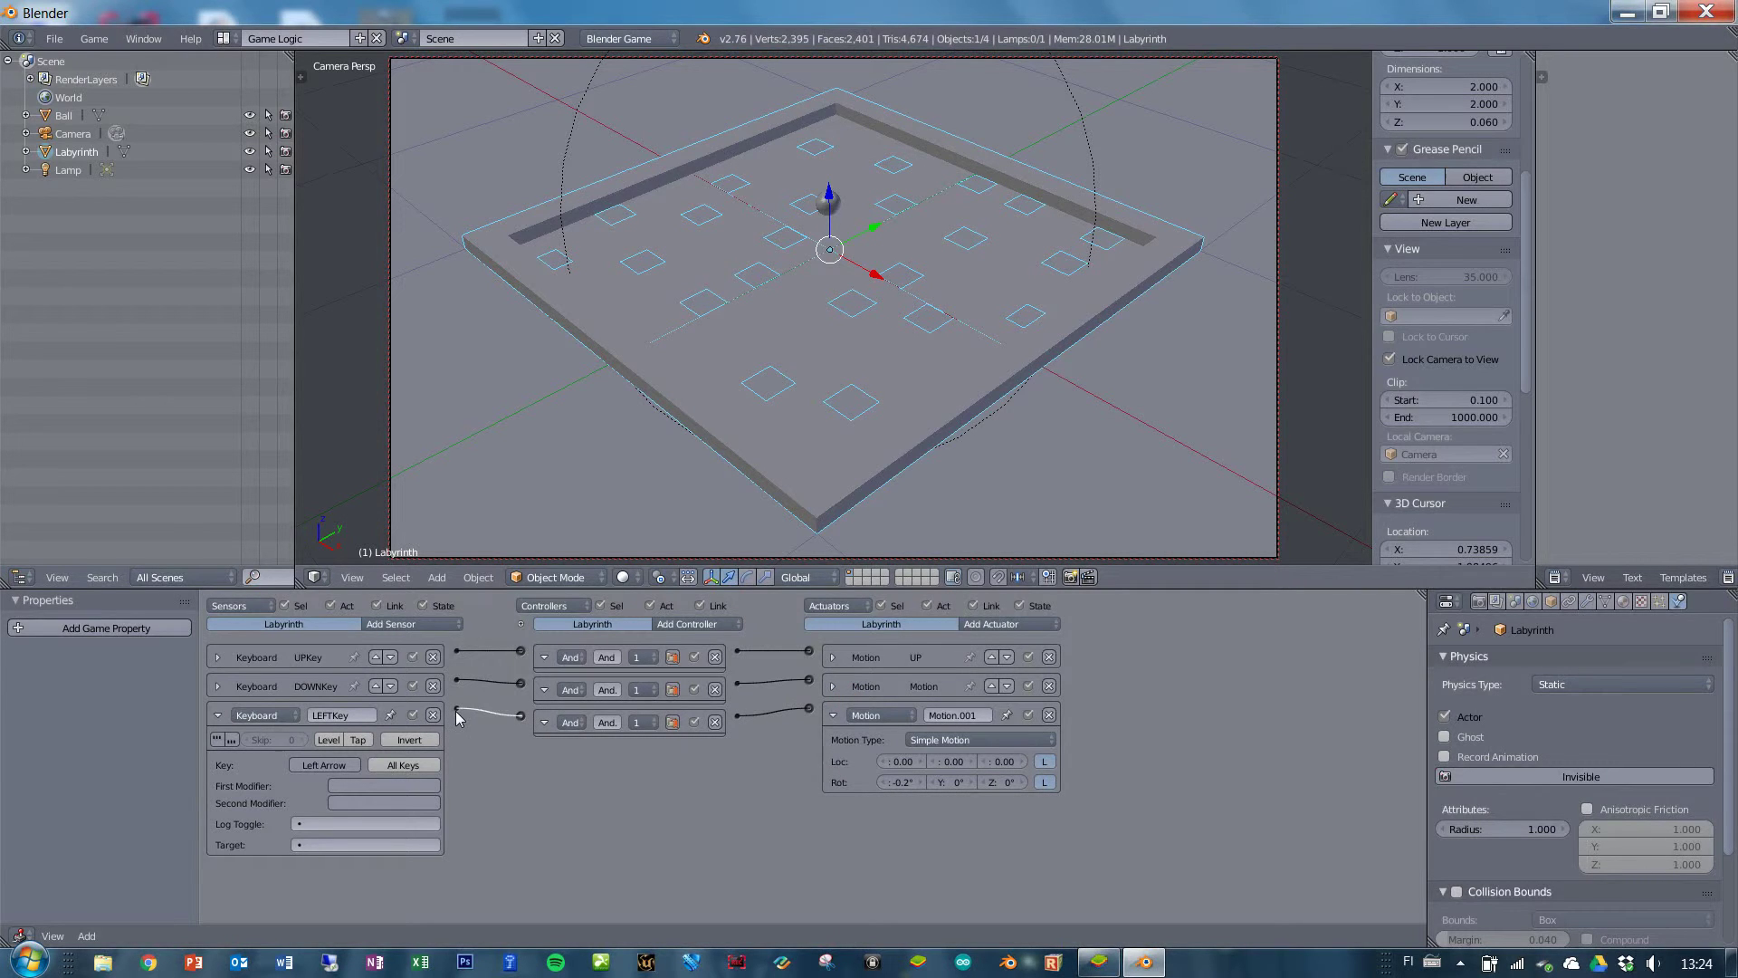
{"action": "left_click", "coordinate": [217, 715]}
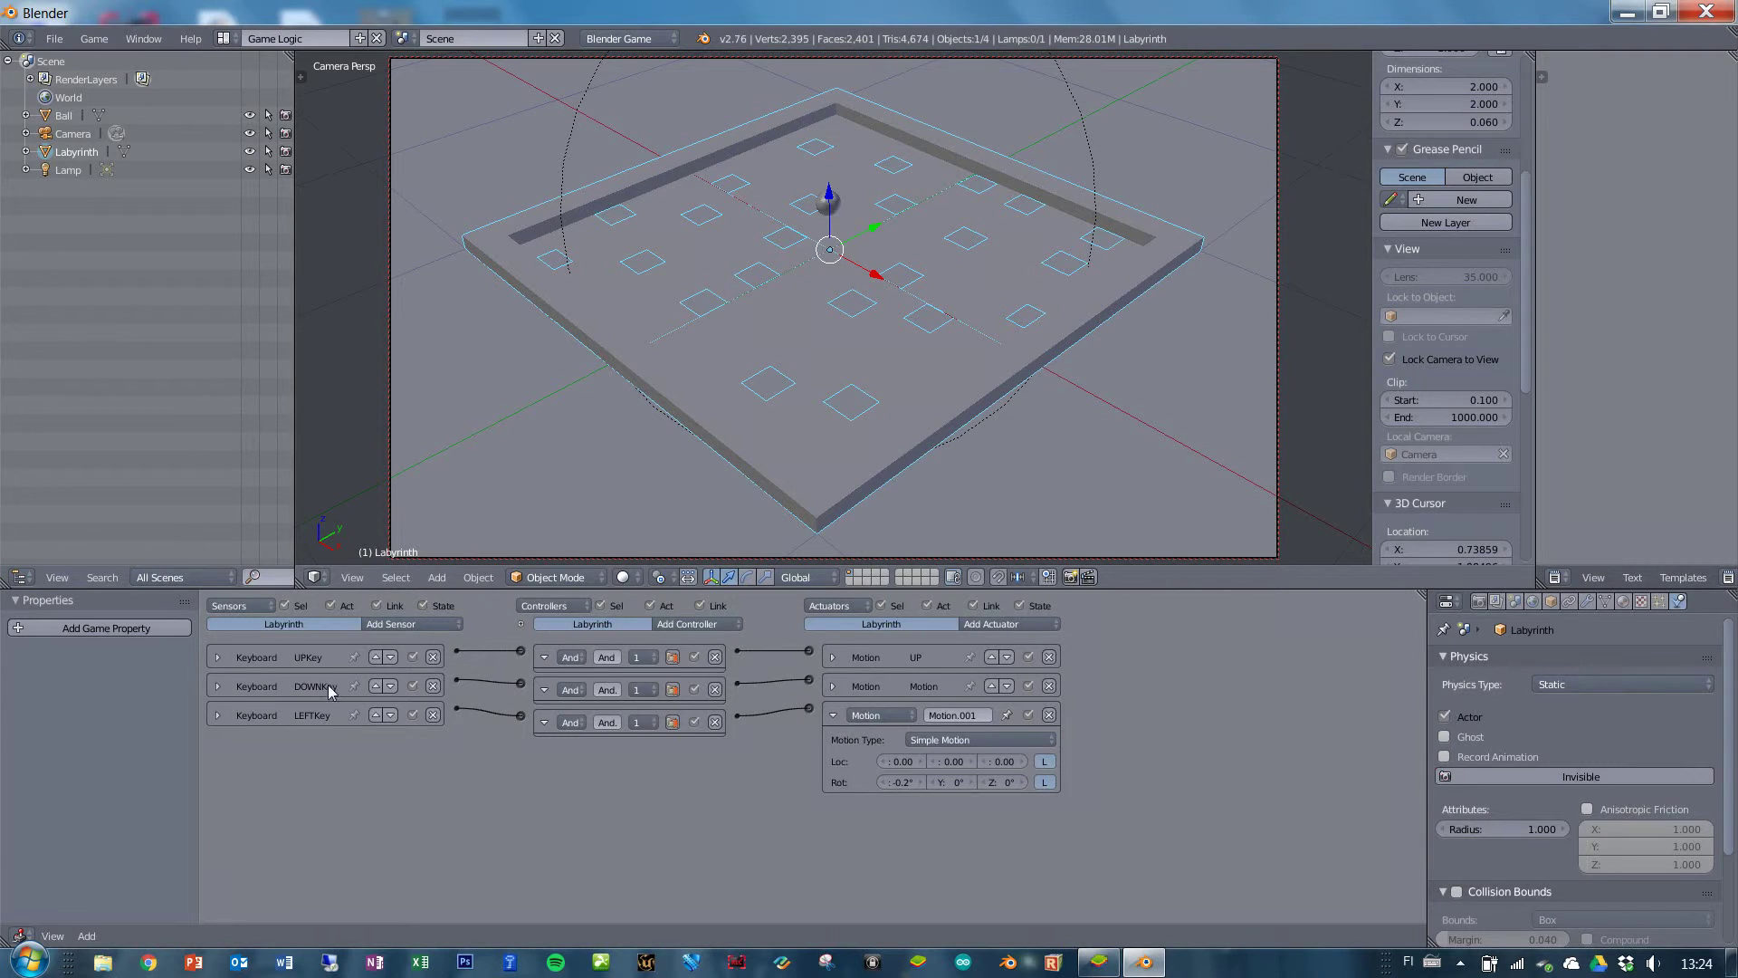
Add a Keyboard sensor named RIGHTKey triggered by Right Arrow.
{"action": "left_click", "coordinate": [391, 624]}
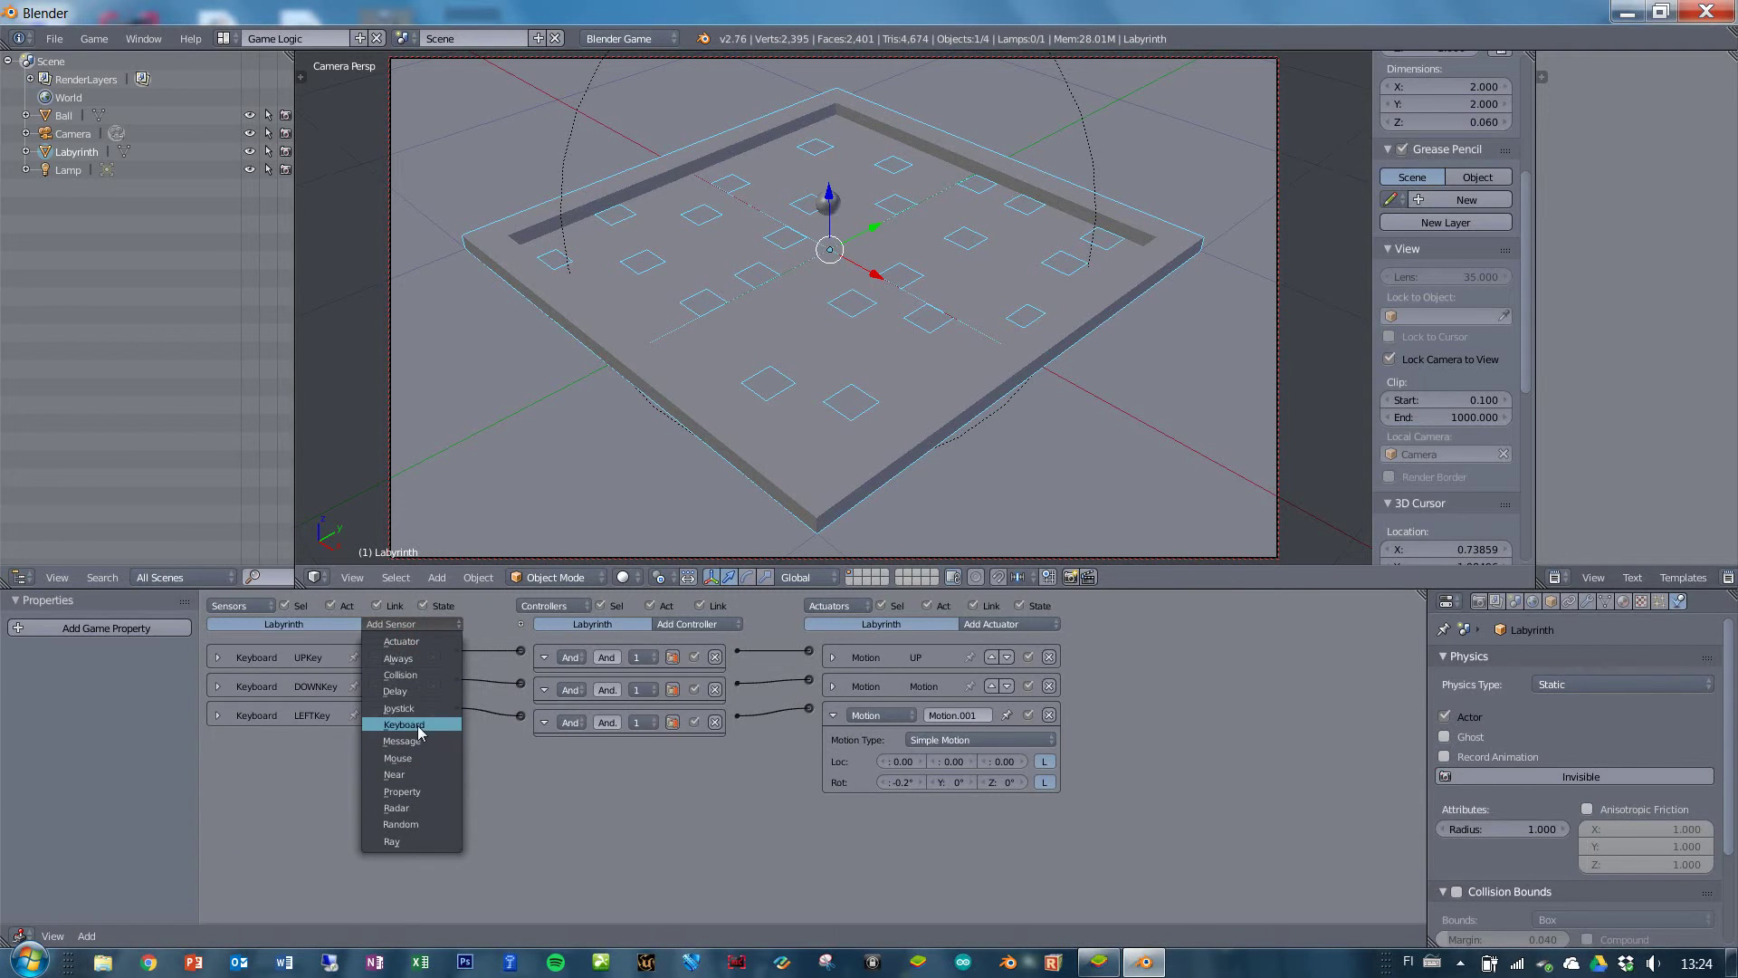
{"action": "left_click", "coordinate": [404, 724]}
{"action": "left_click", "coordinate": [335, 743]}
{"action": "type", "text": "RIGHTKey"}
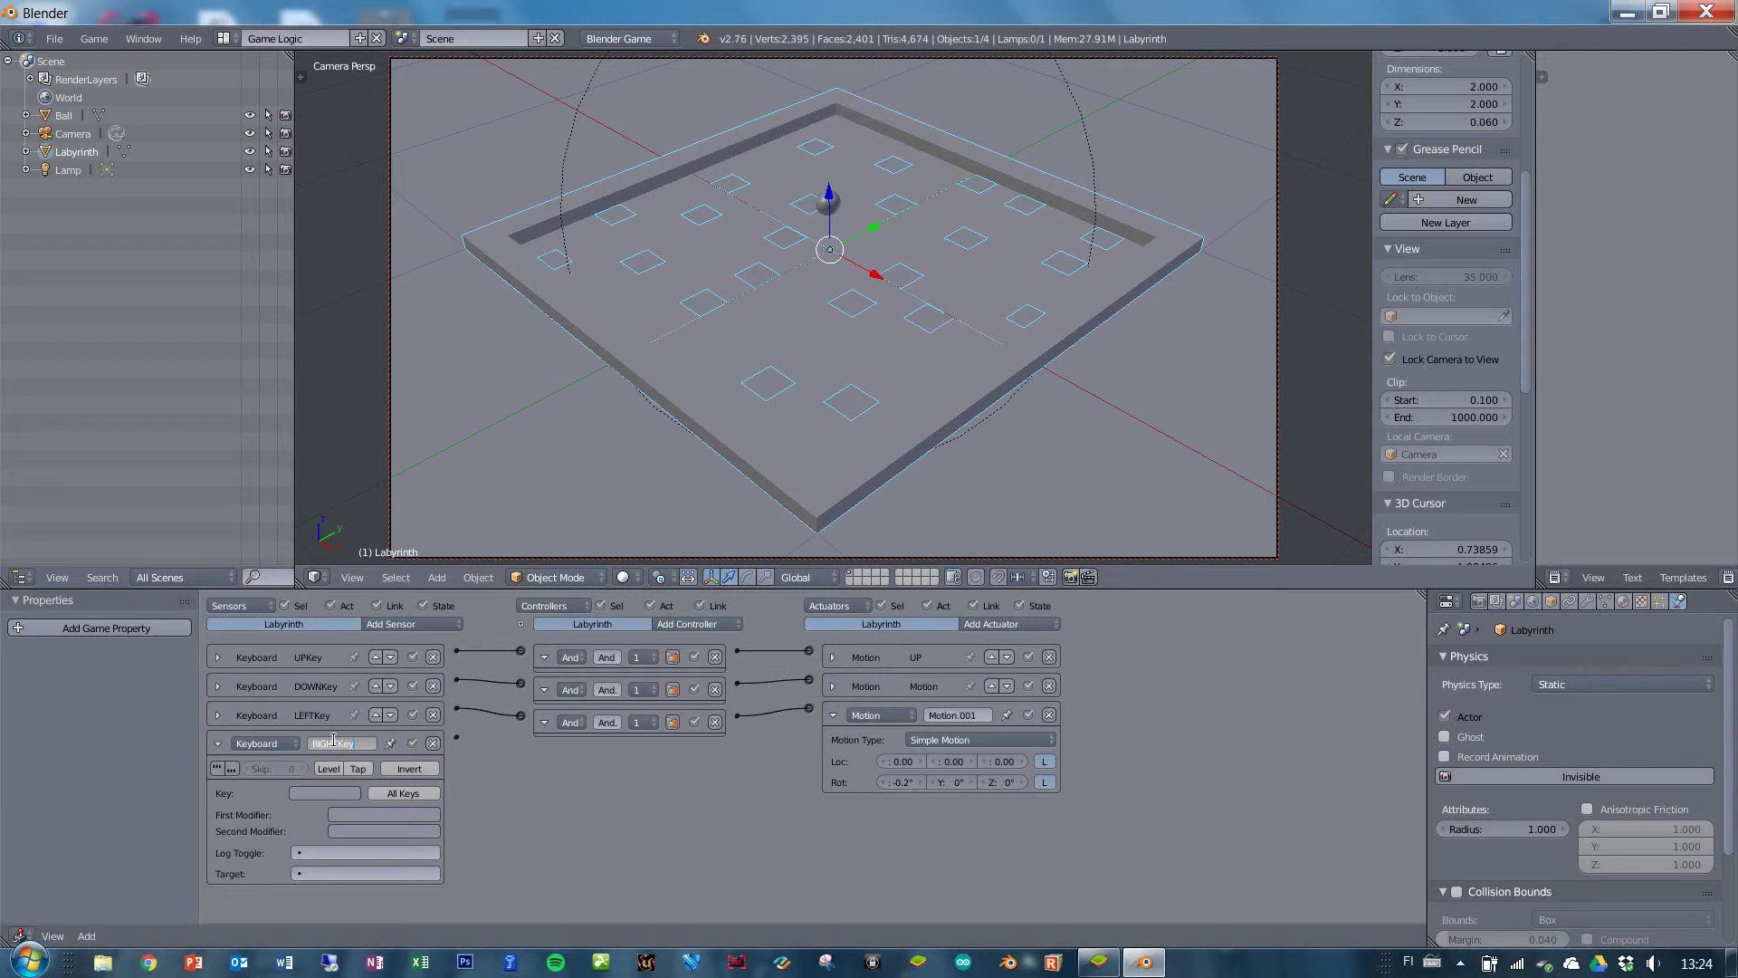
{"action": "key", "text": "Return"}
{"action": "left_click", "coordinate": [317, 793]}
{"action": "key", "text": "Right"}
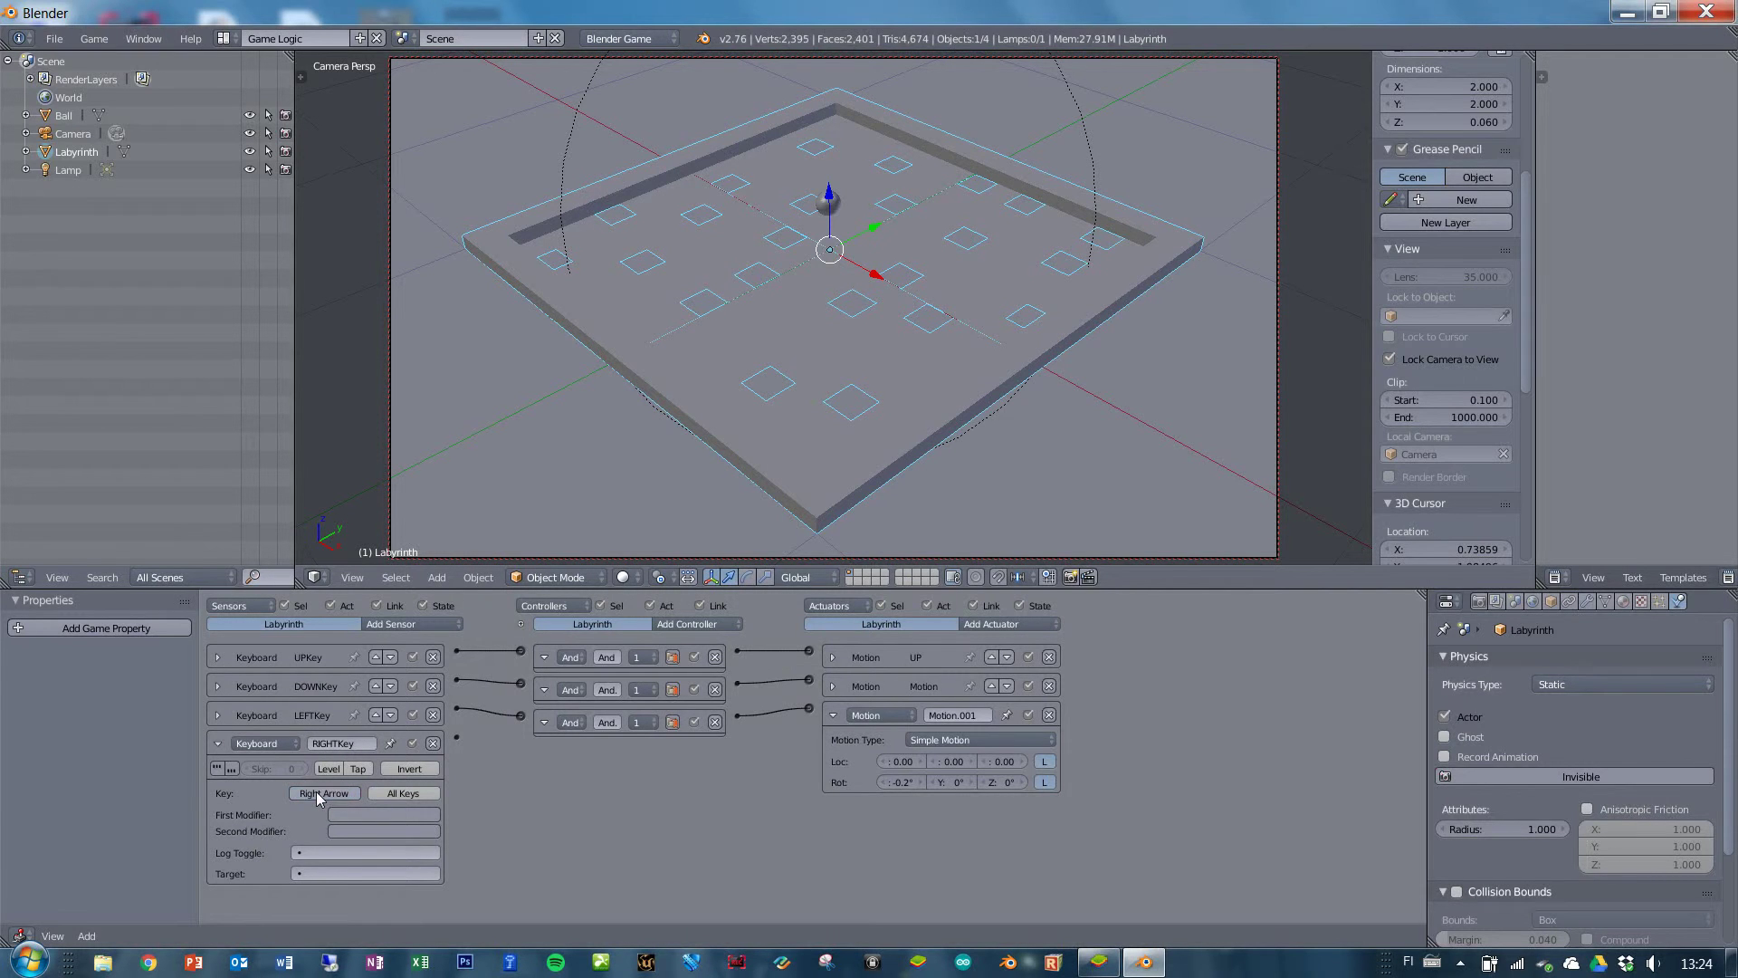
Add a fourth And controller and link RIGHTKey to it.
{"action": "left_click", "coordinate": [712, 636]}
{"action": "left_click", "coordinate": [712, 655]}
{"action": "left_click_drag", "start_coordinate": [456, 737], "coordinate": [520, 748]}
Add Motion.002 rotating 0.2° about X, link it, and collapse the actuators and RIGHTKey.
{"action": "left_click", "coordinate": [1019, 624]}
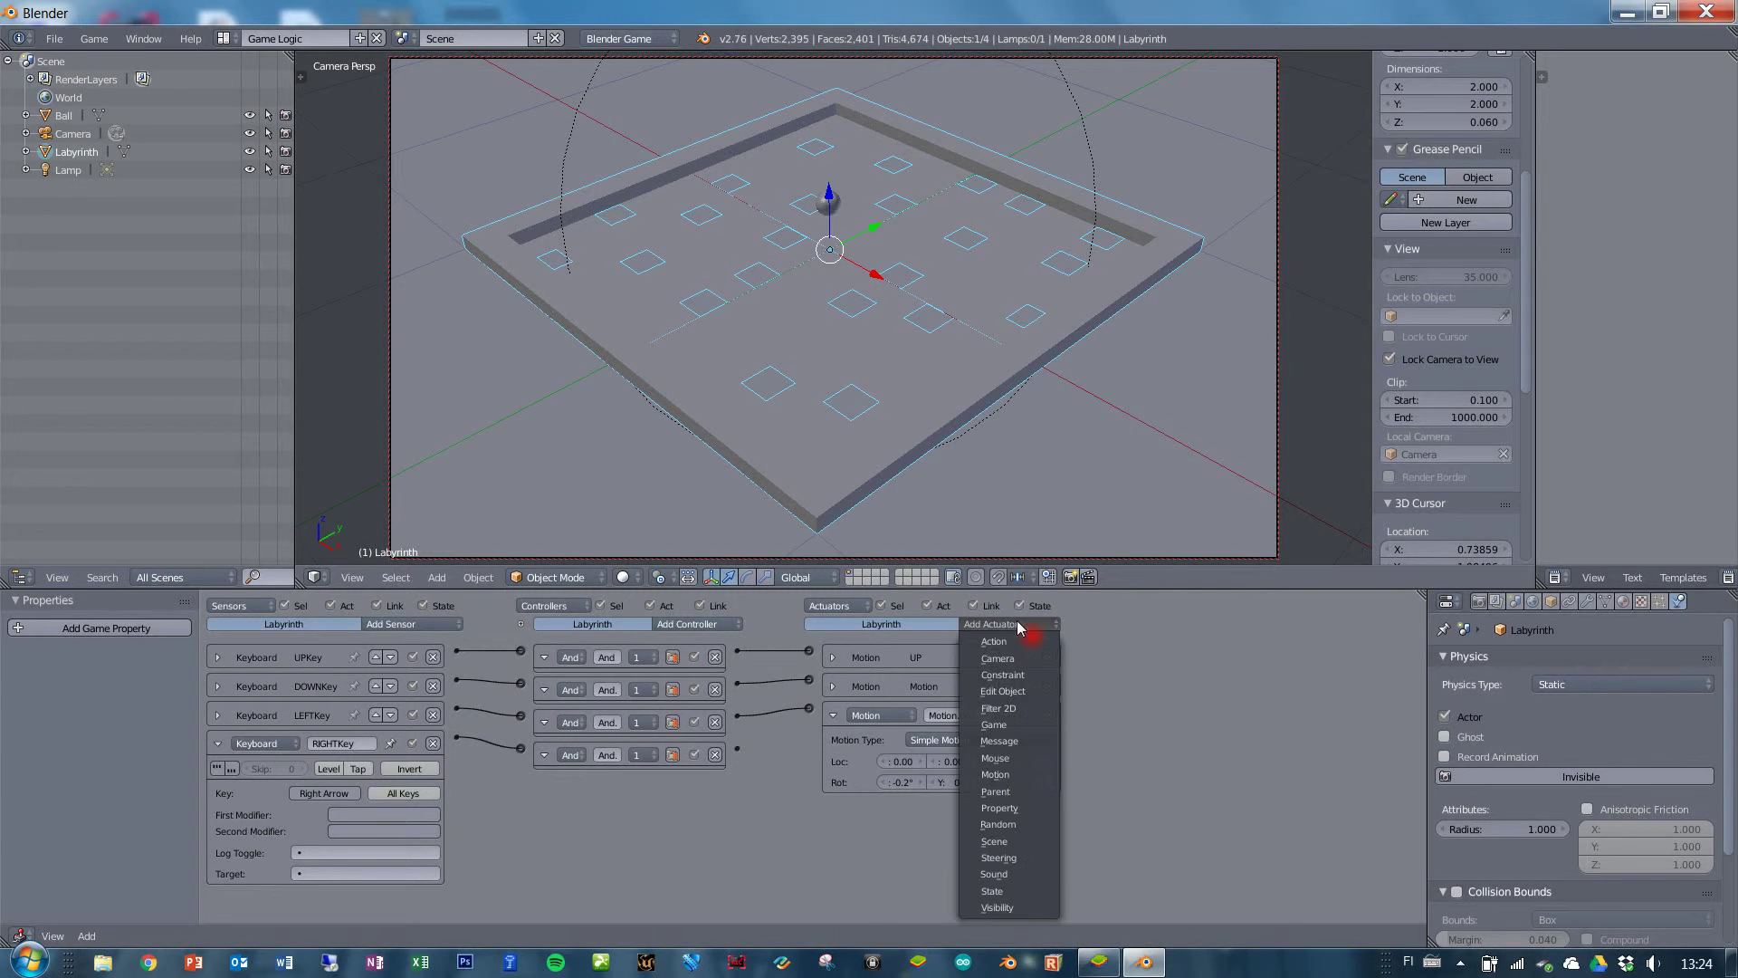
{"action": "left_click", "coordinate": [995, 774]}
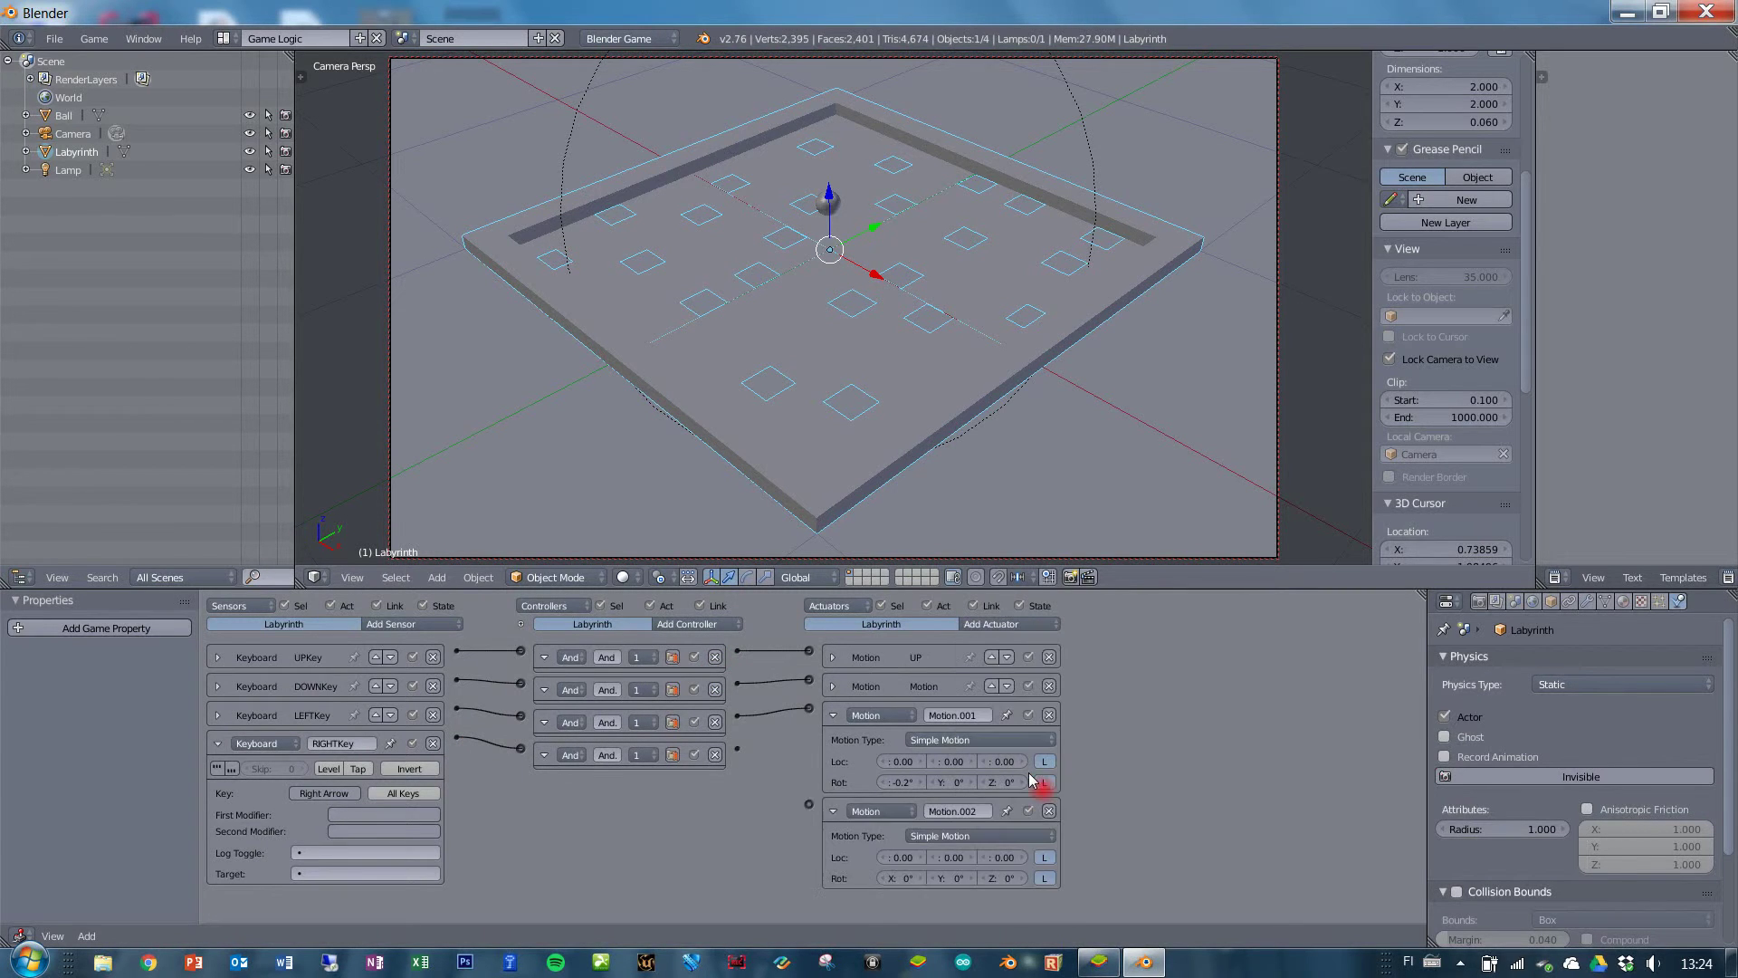
{"action": "left_click", "coordinate": [892, 878]}
{"action": "key", "text": "Return"}
{"action": "left_click_drag", "start_coordinate": [738, 754], "coordinate": [809, 804]}
{"action": "left_click", "coordinate": [833, 715]}
{"action": "left_click", "coordinate": [833, 743]}
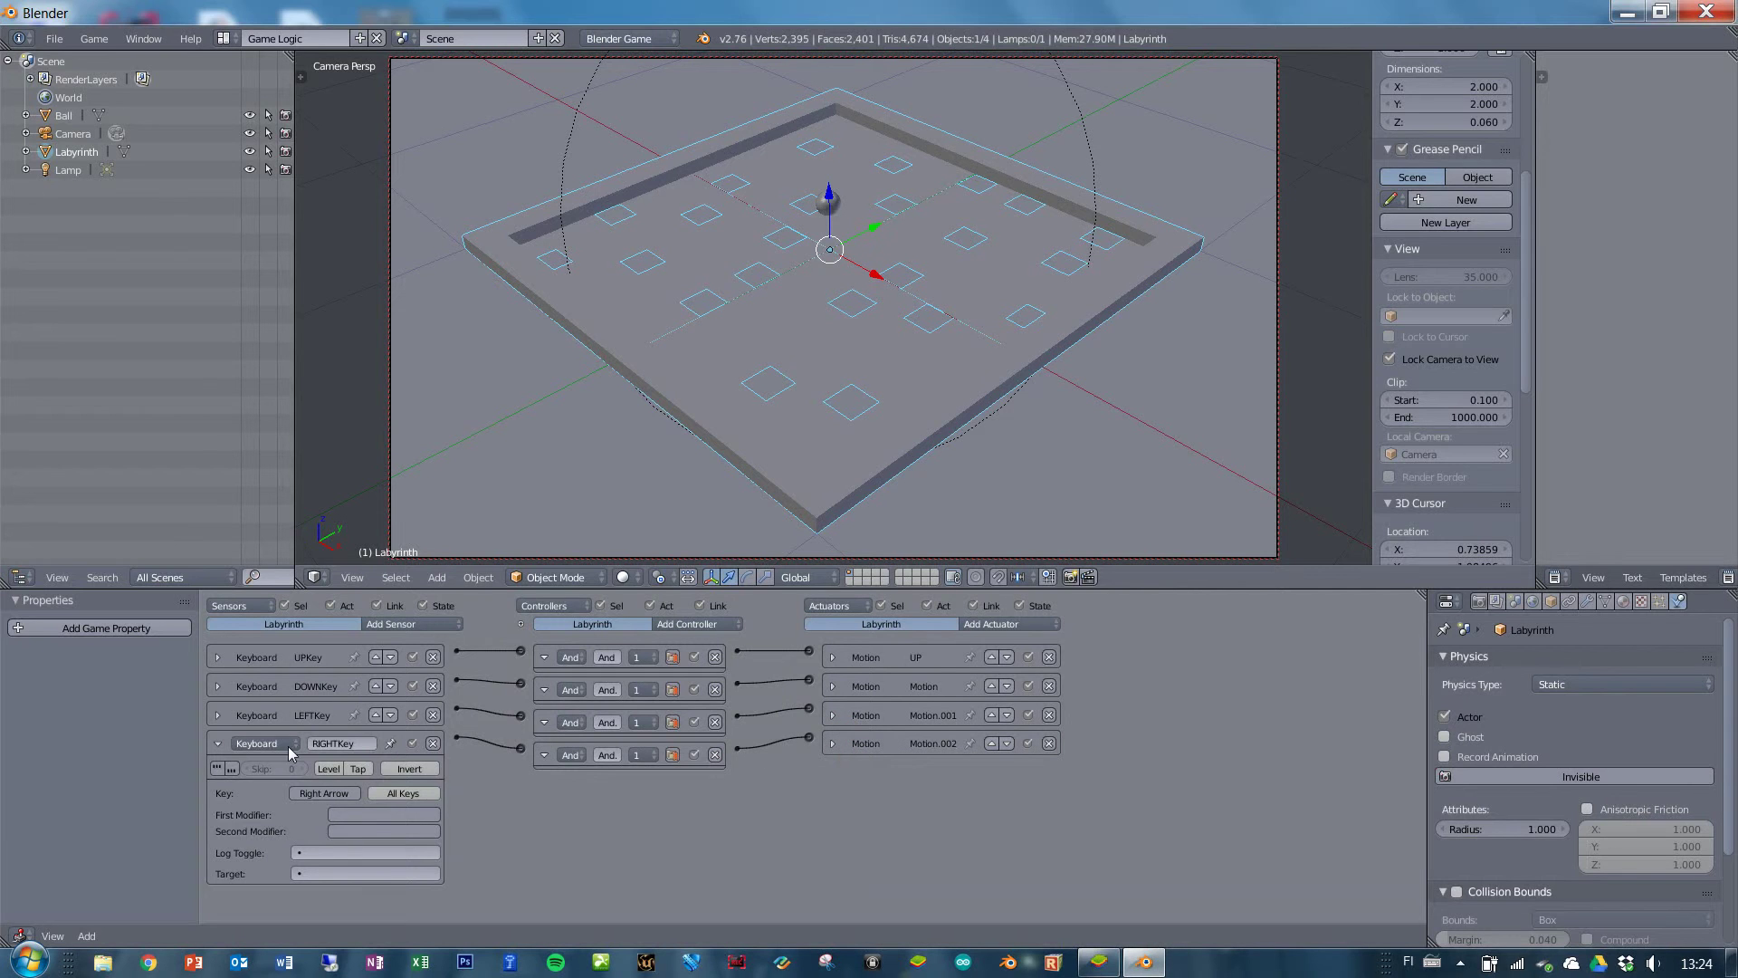
{"action": "left_click", "coordinate": [217, 744]}
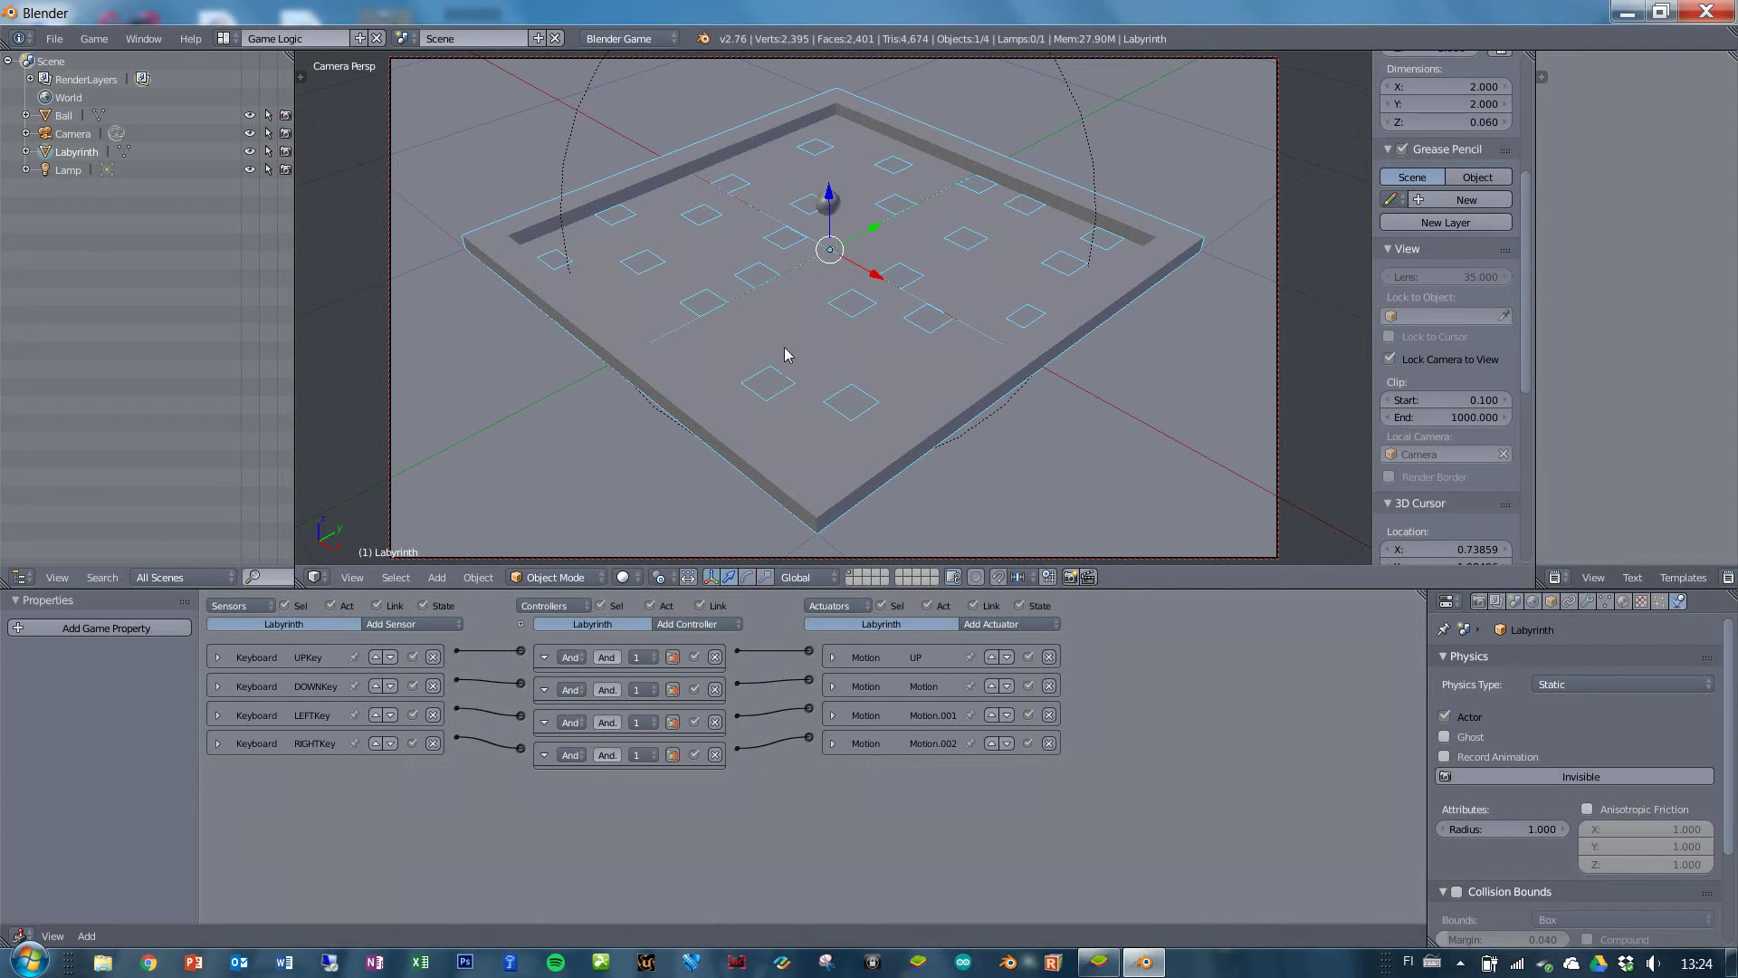
{"action": "key", "text": "p"}
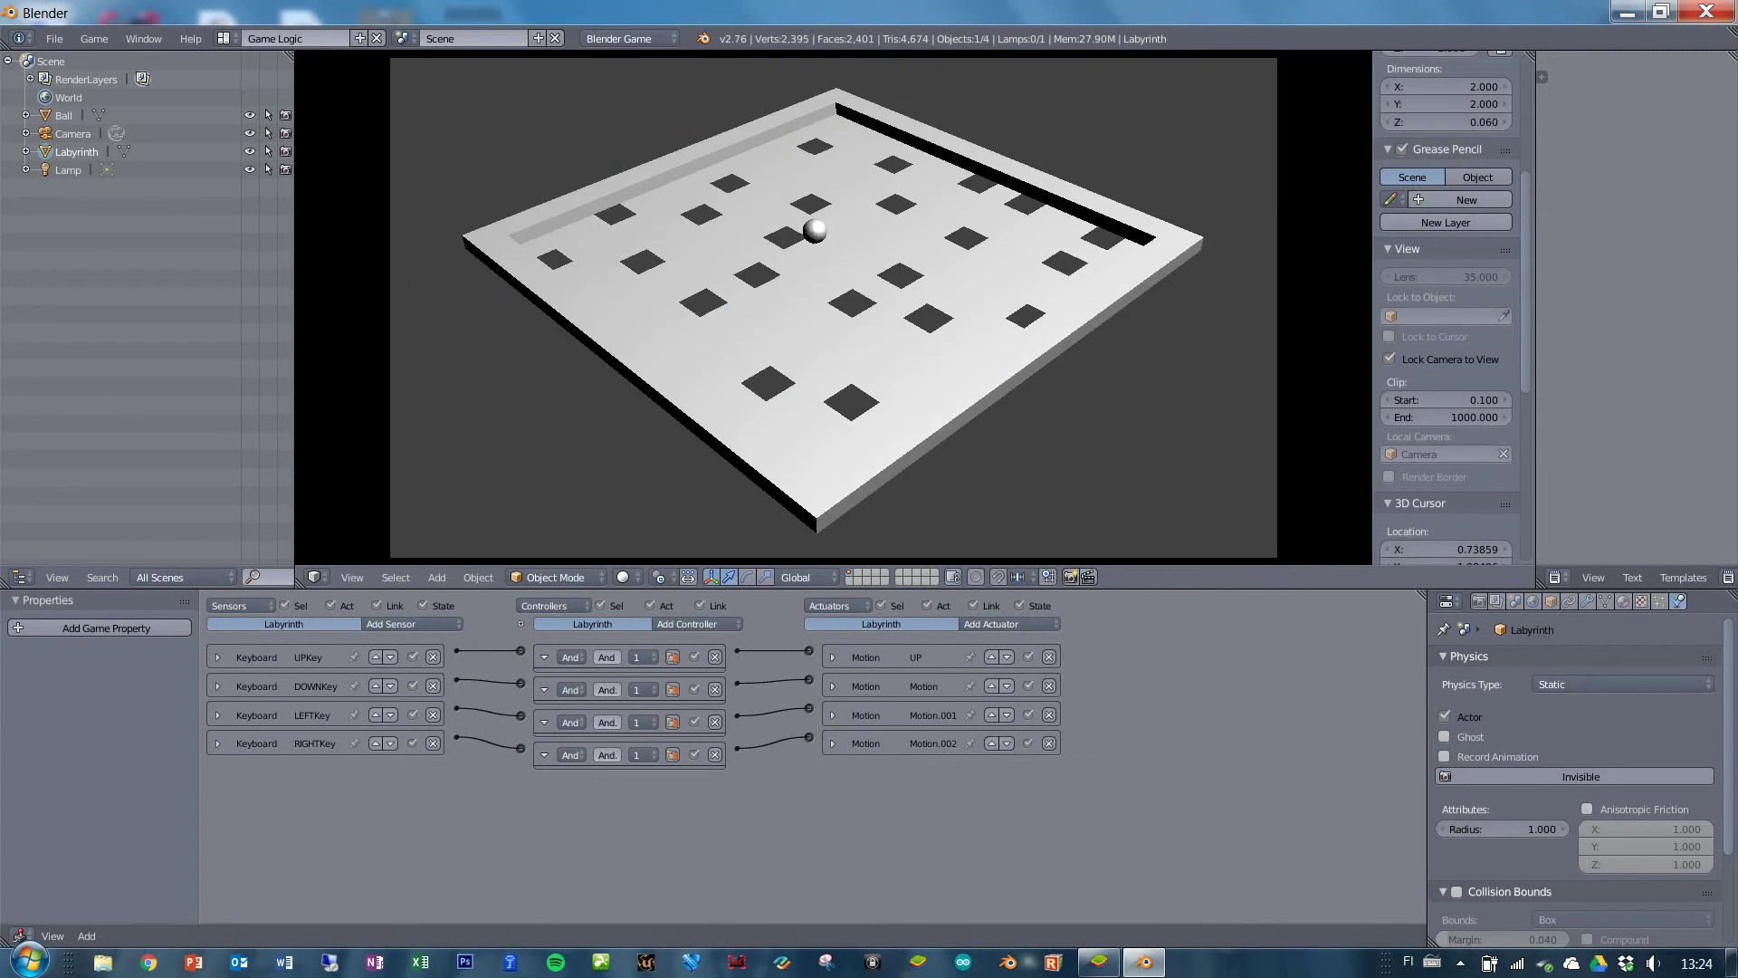
{"action": "key", "text": "Up"}
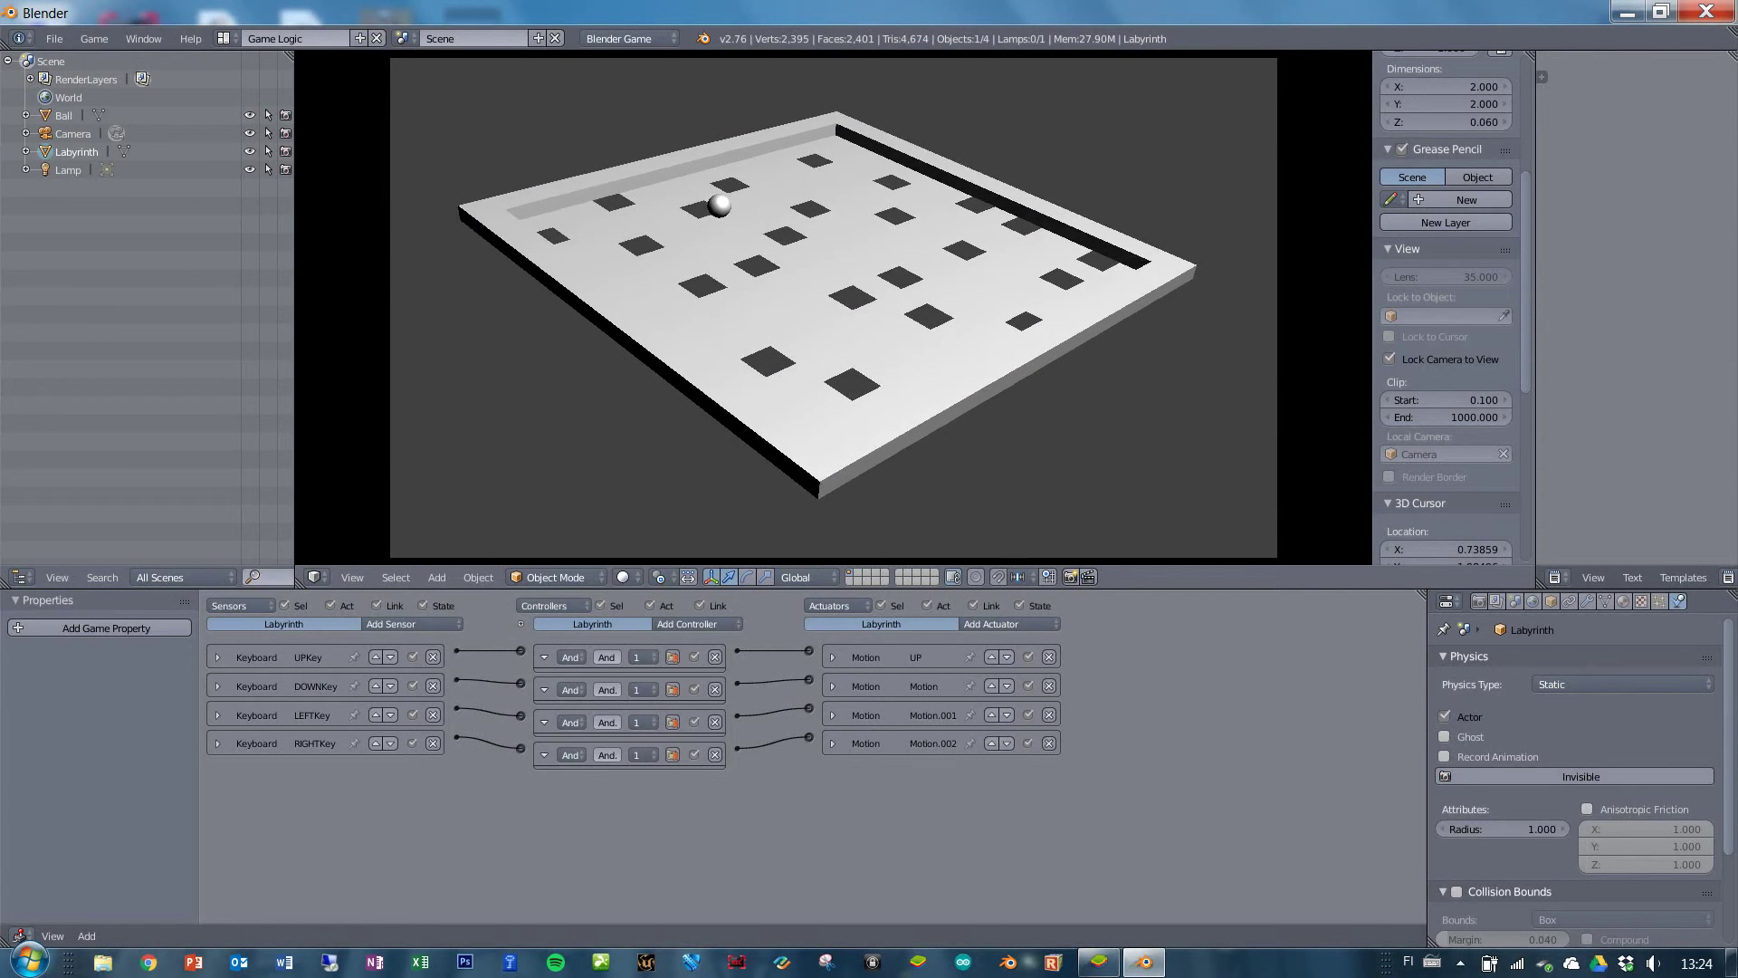
{"action": "key", "text": "Right"}
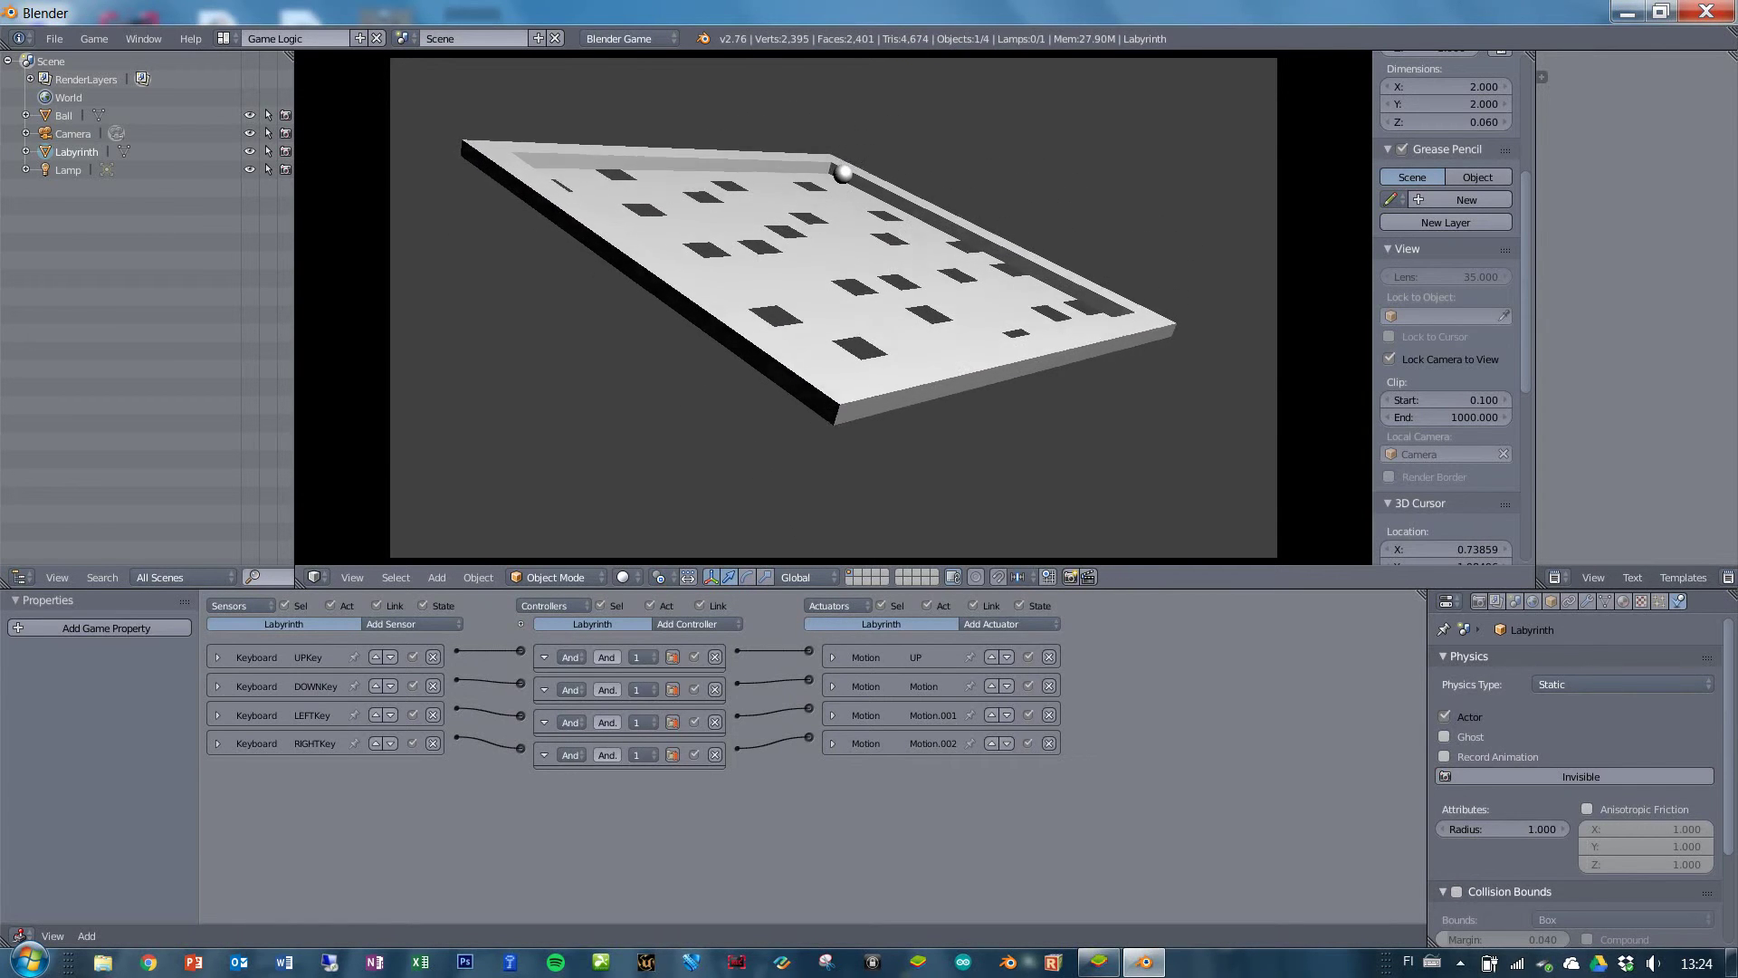
{"action": "key", "text": "Down"}
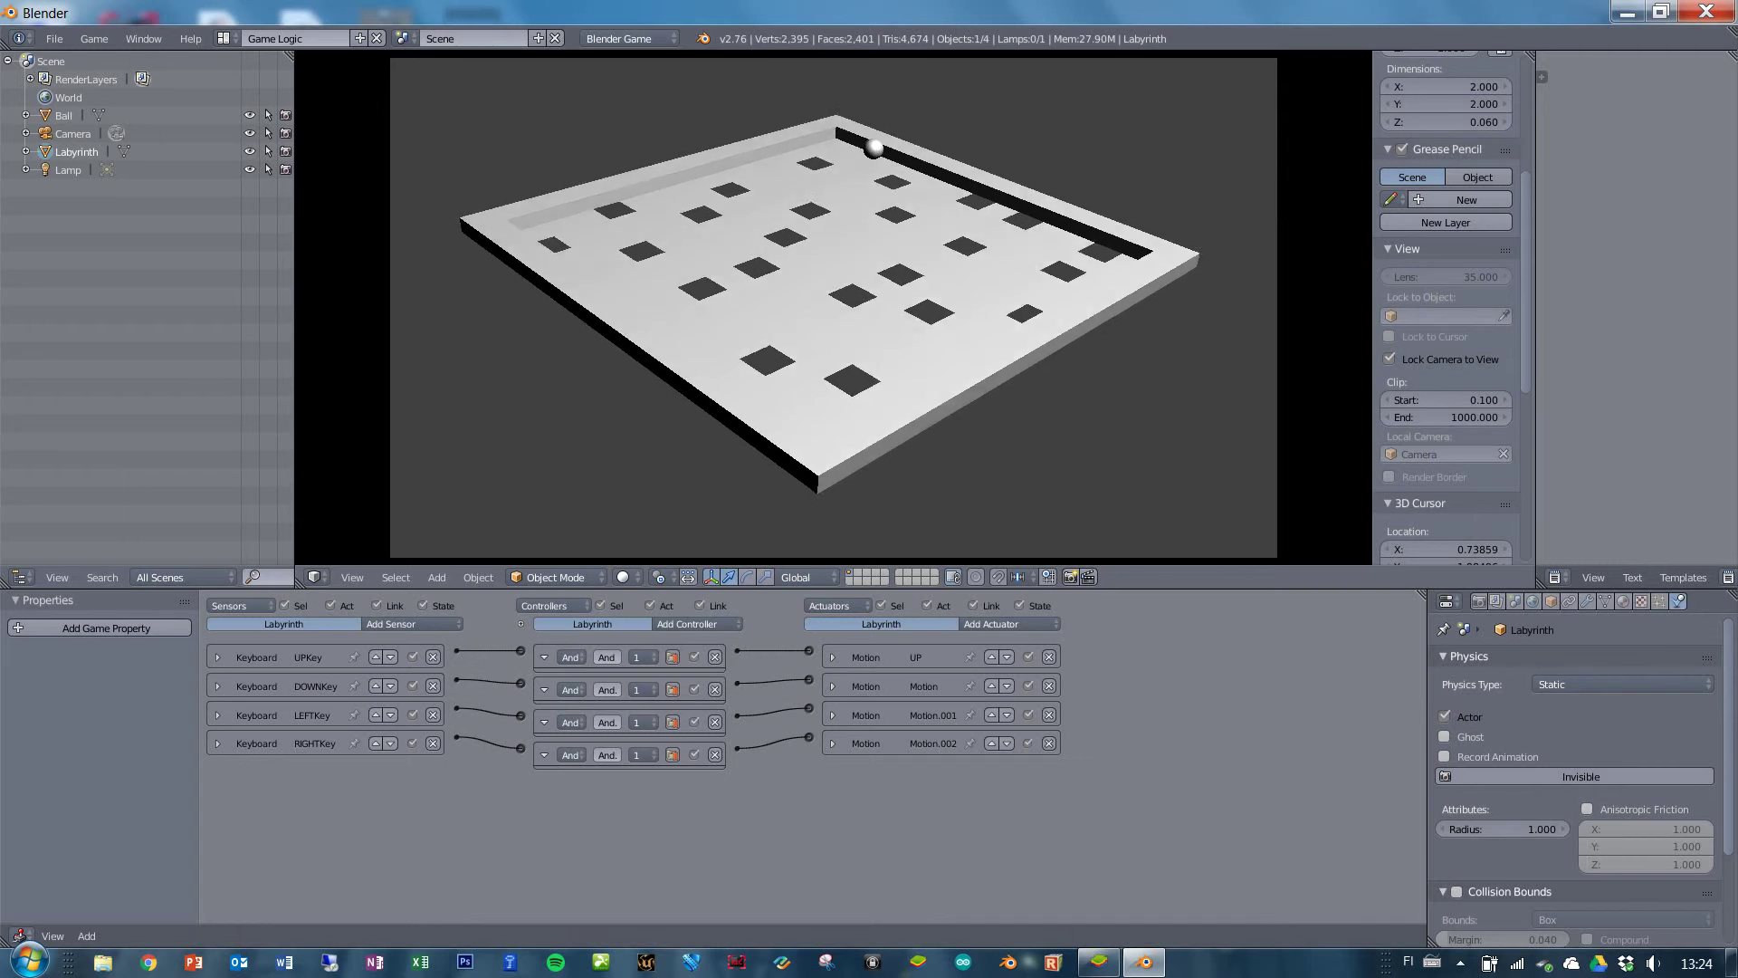
{"action": "key", "text": "Right"}
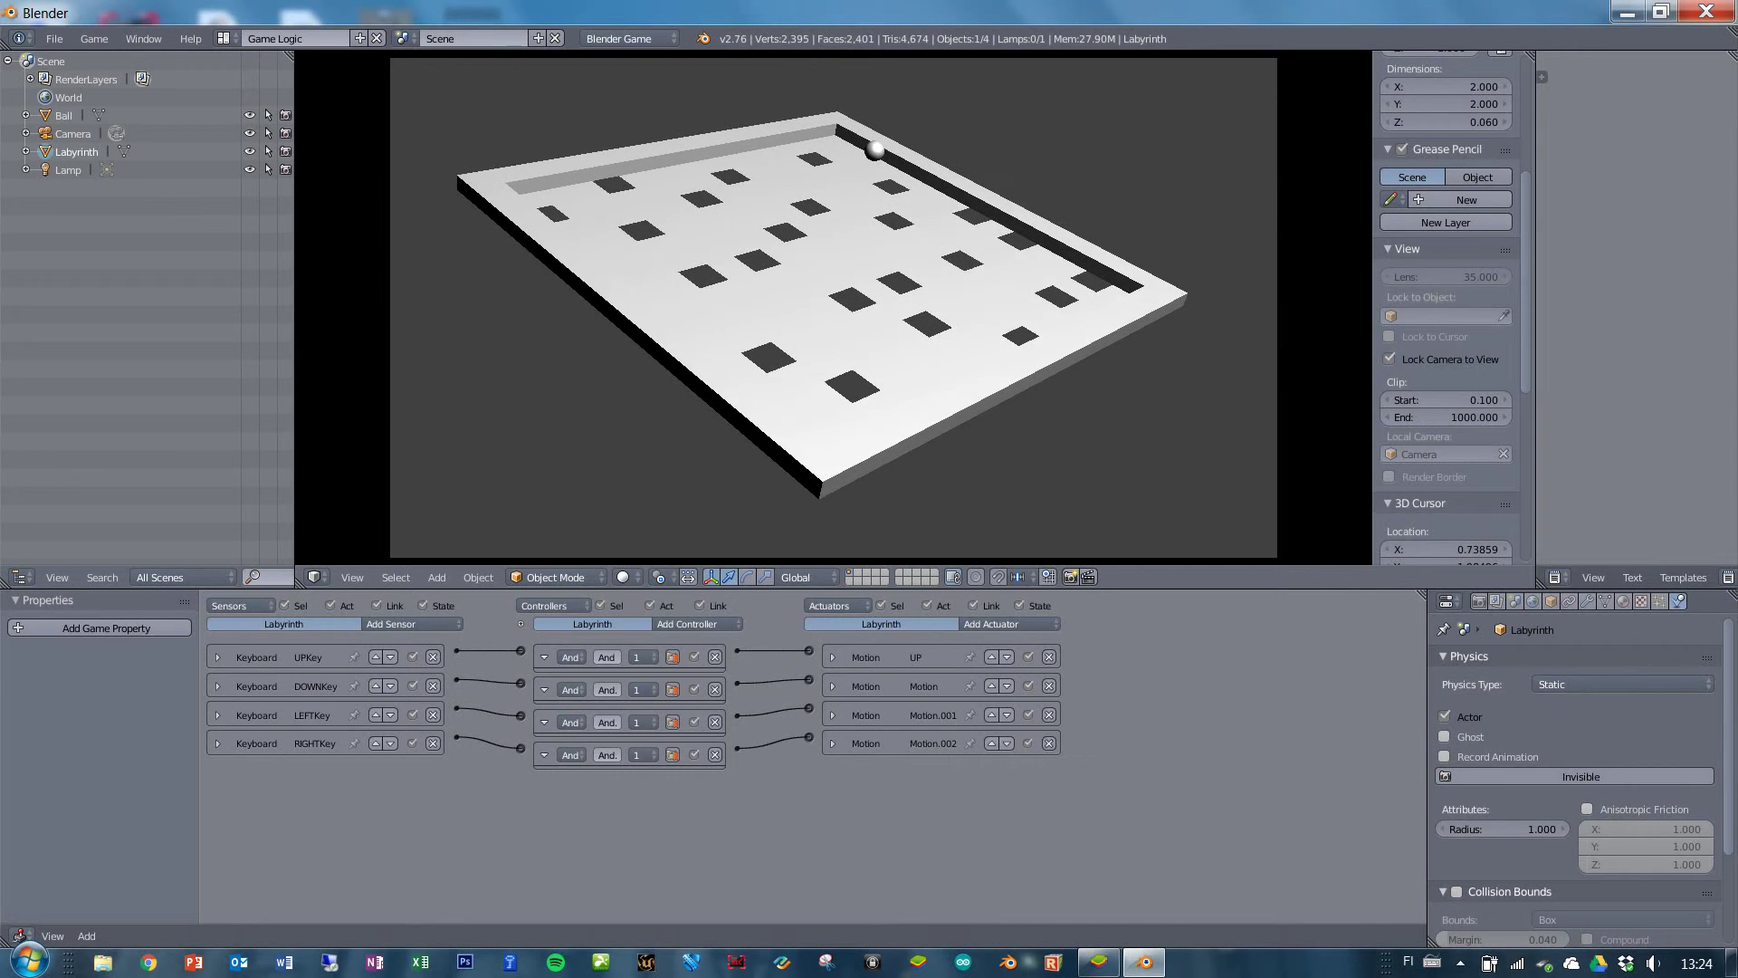
{"action": "key", "text": "Right"}
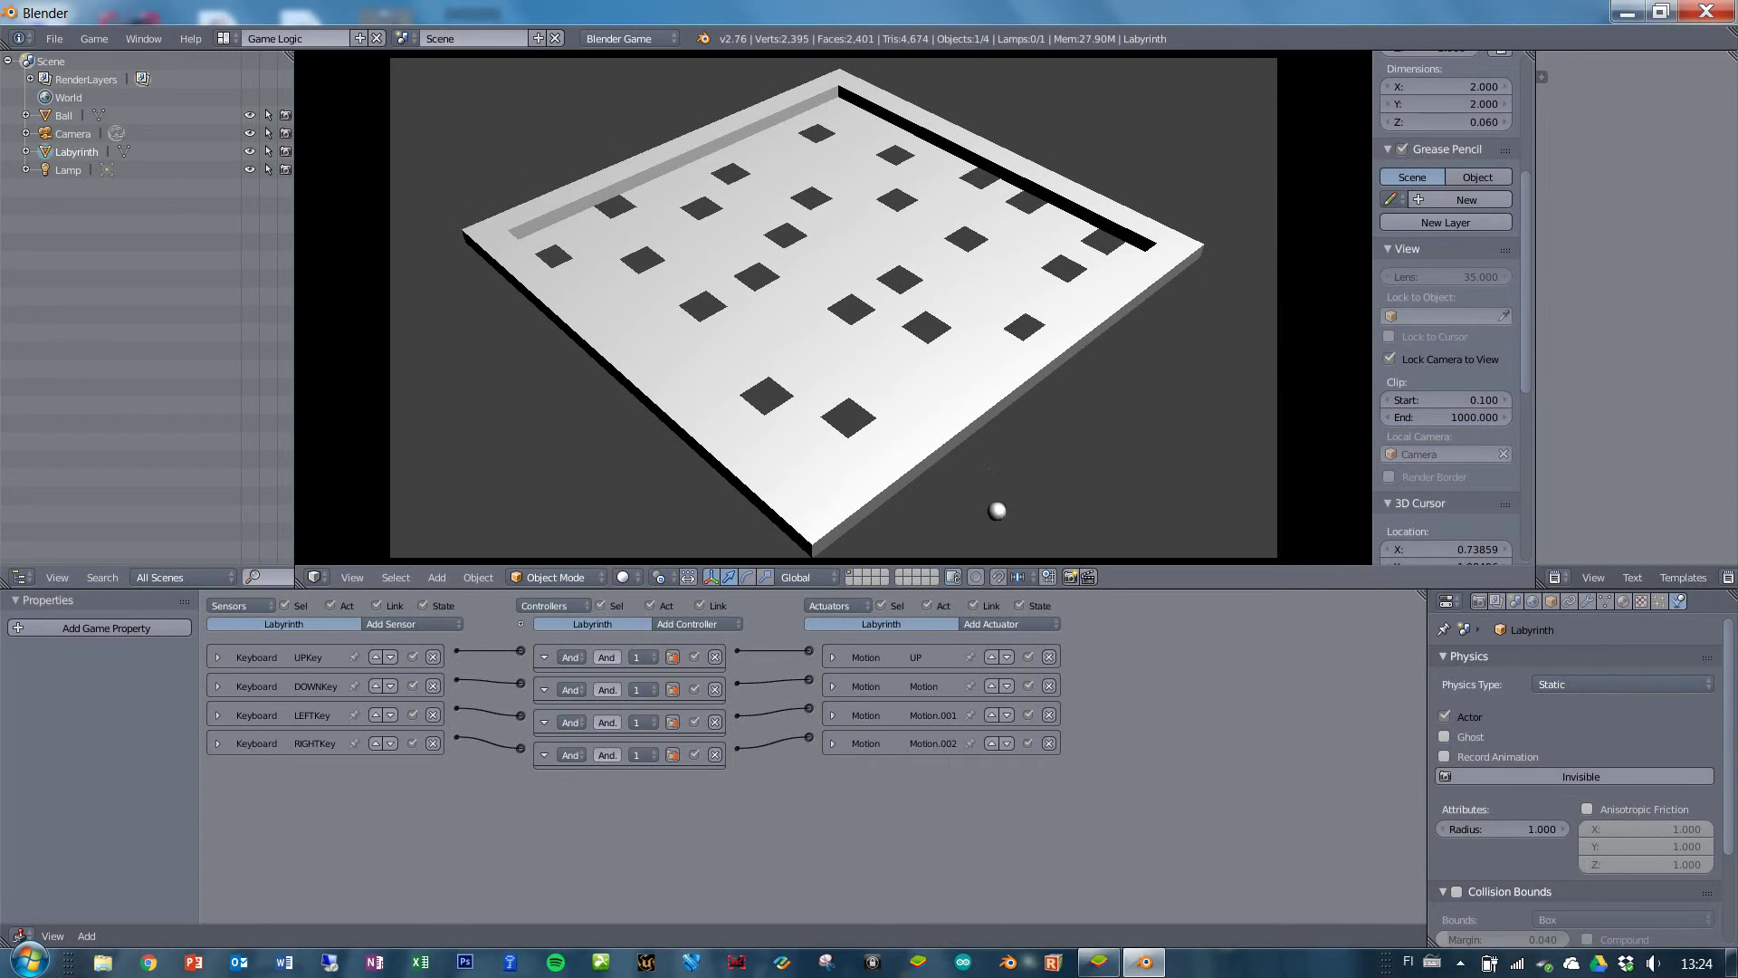
{"action": "key", "text": "Escape"}
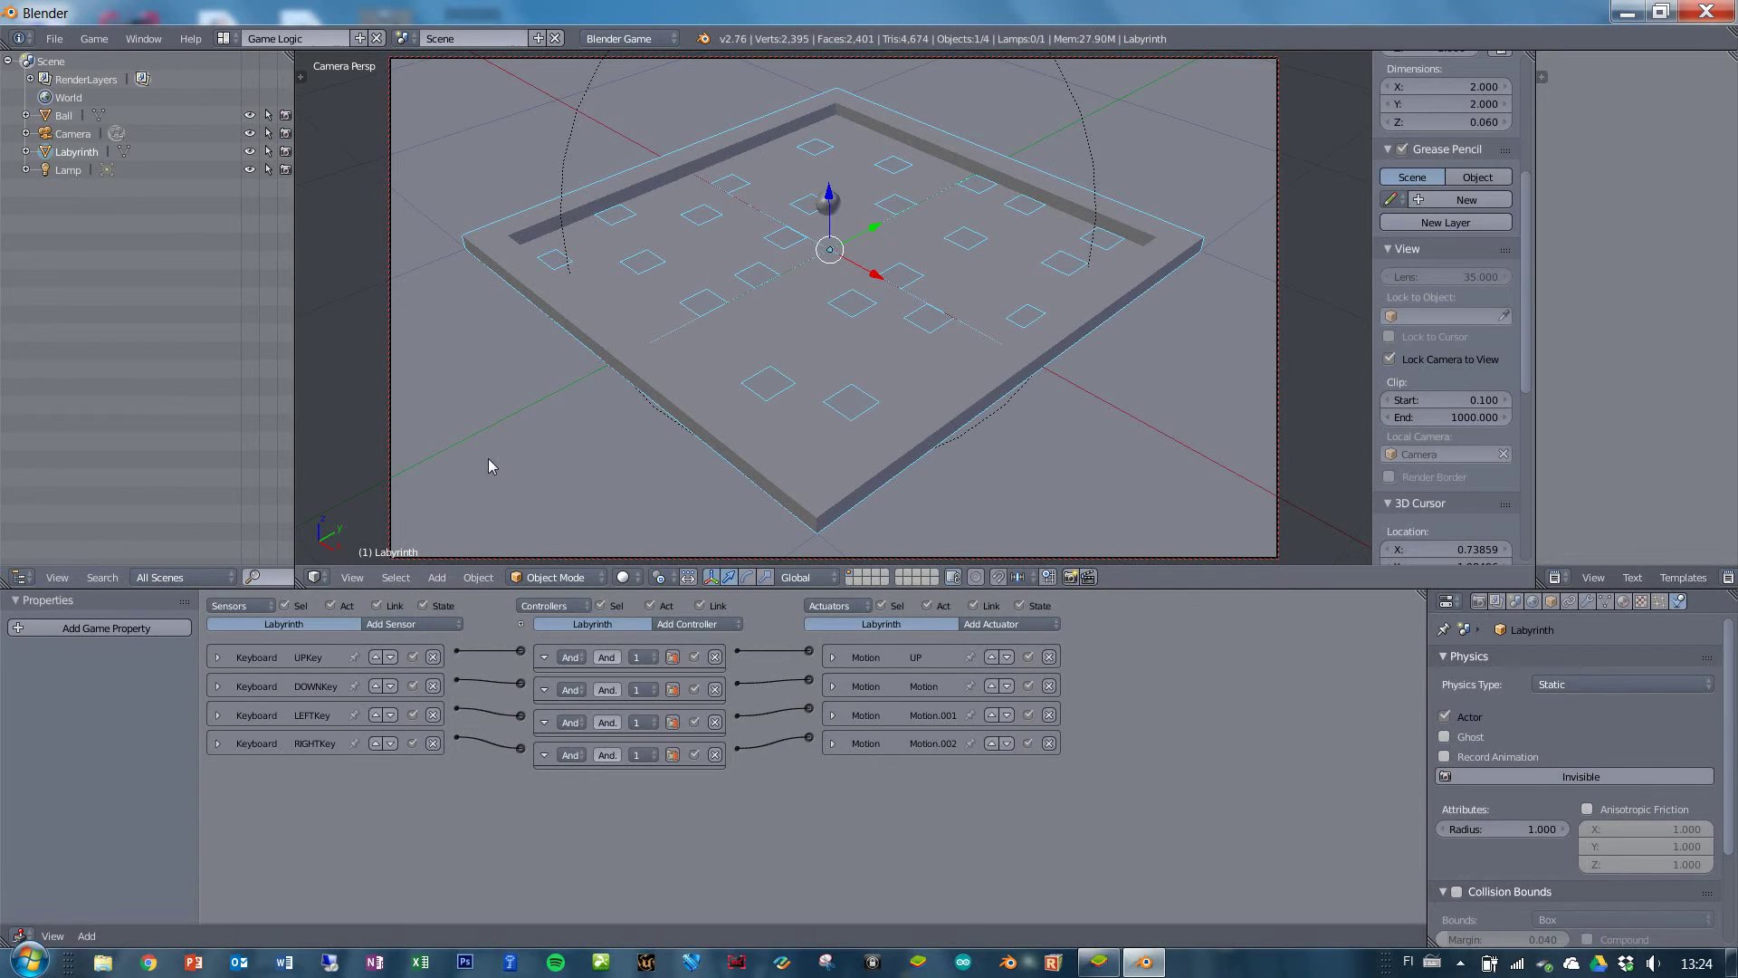
Add a Keyboard sensor named Restart triggered by the R key.
{"action": "left_click", "coordinate": [395, 626]}
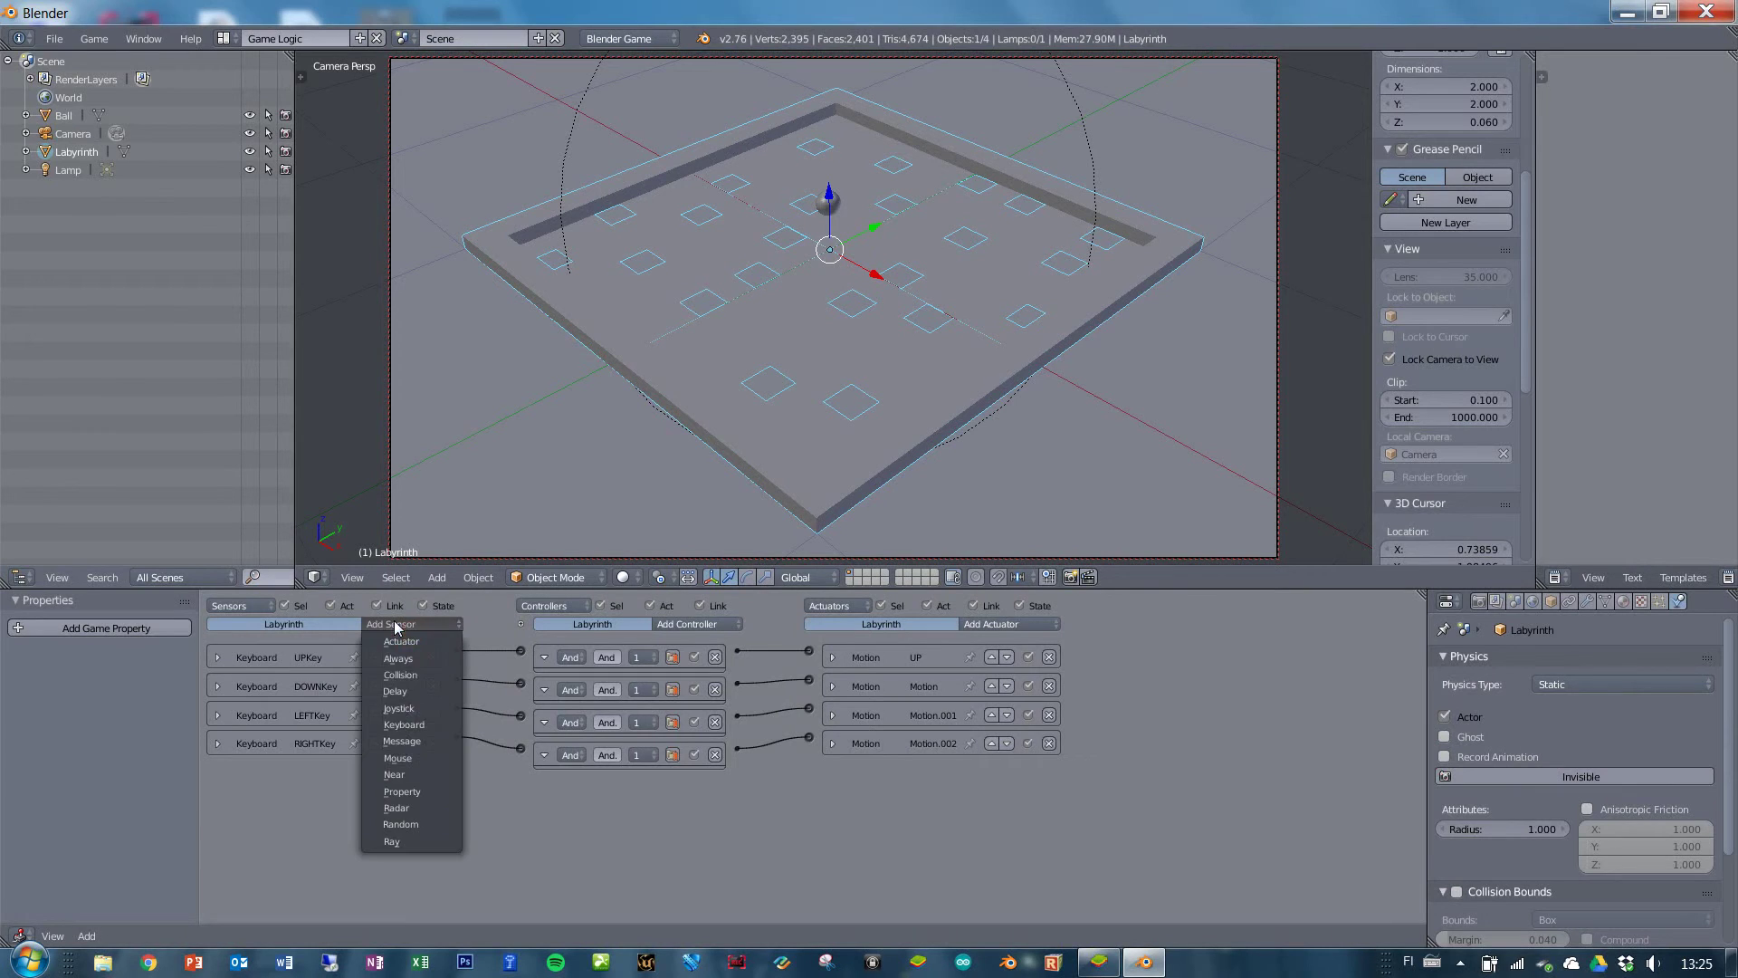
{"action": "left_click", "coordinate": [409, 724]}
{"action": "left_click", "coordinate": [343, 771]}
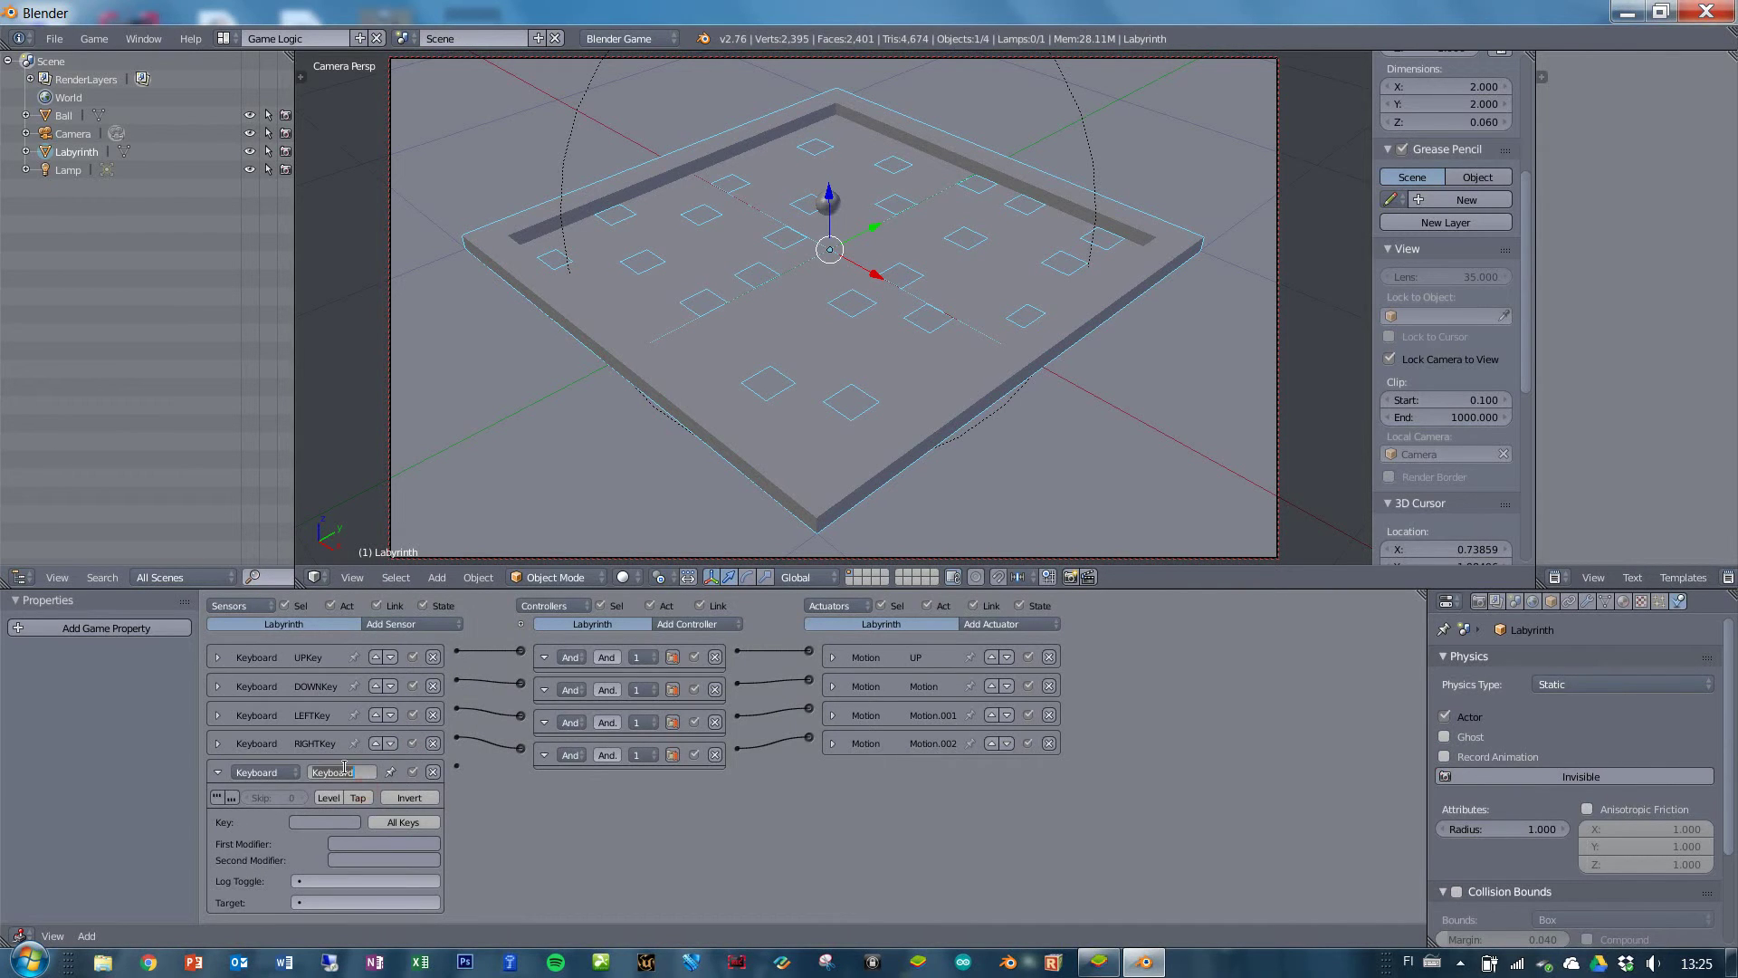
{"action": "type", "text": "Restart"}
{"action": "key", "text": "Return"}
{"action": "left_click", "coordinate": [312, 824]}
Add a fifth And controller and a Scene actuator in Restart mode, and link the chain.
{"action": "left_click", "coordinate": [698, 623]}
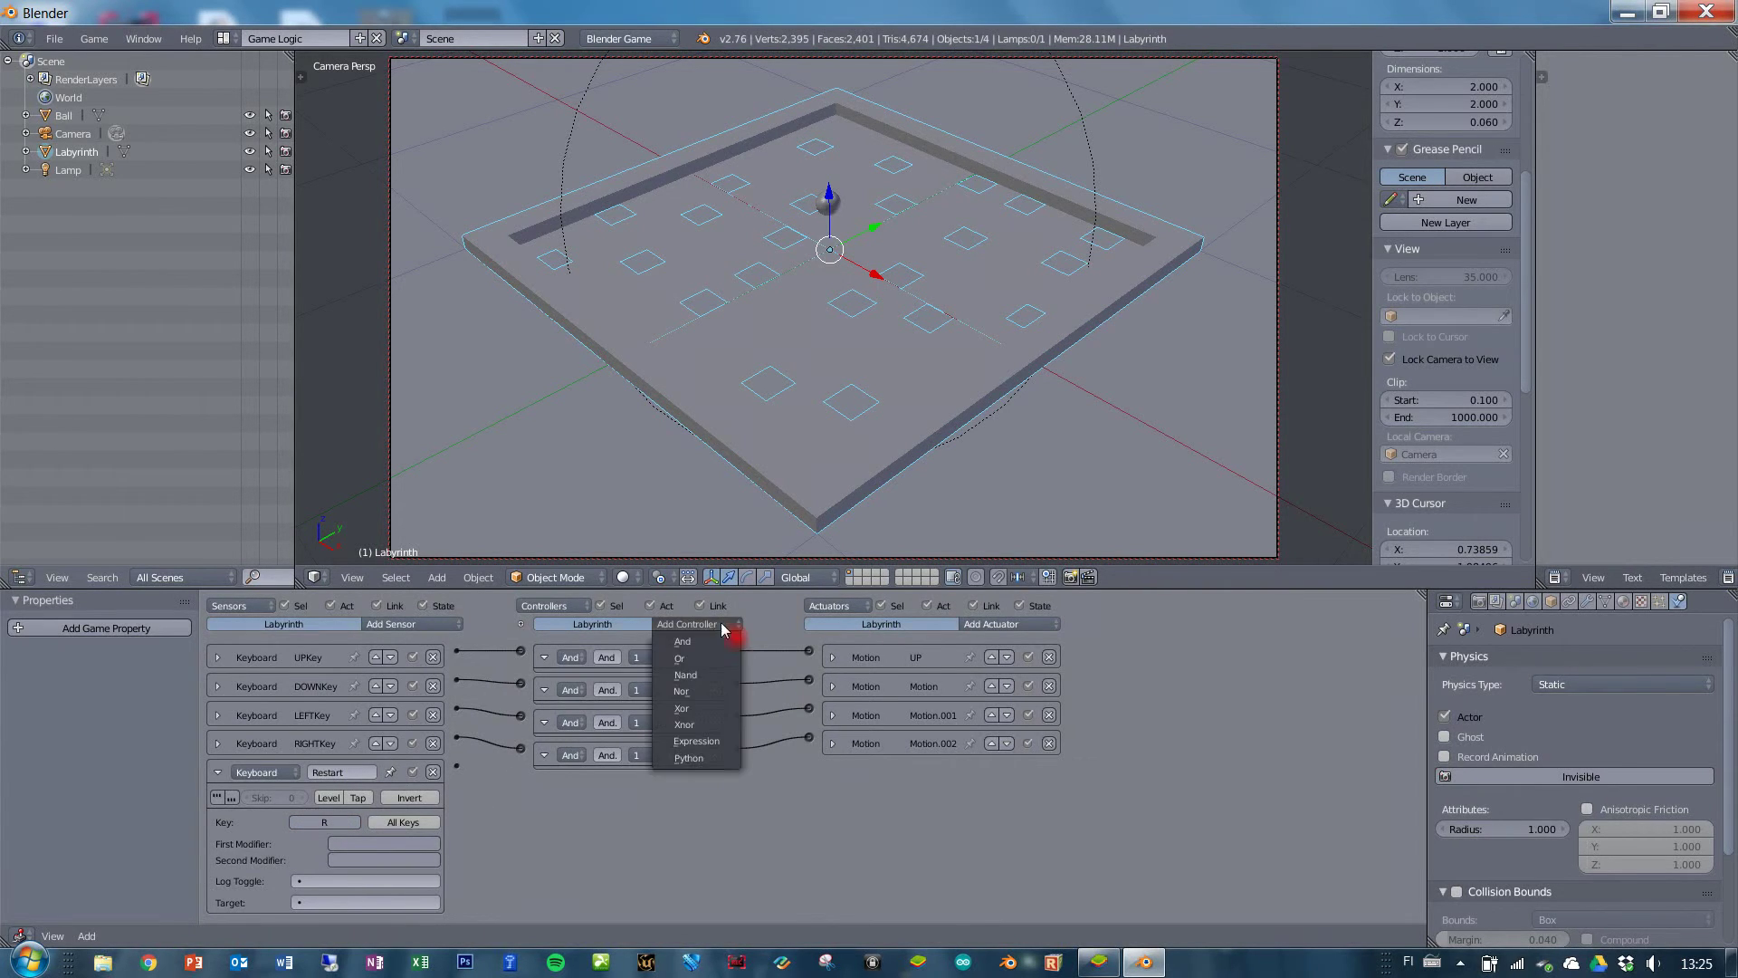
{"action": "left_click", "coordinate": [682, 640]}
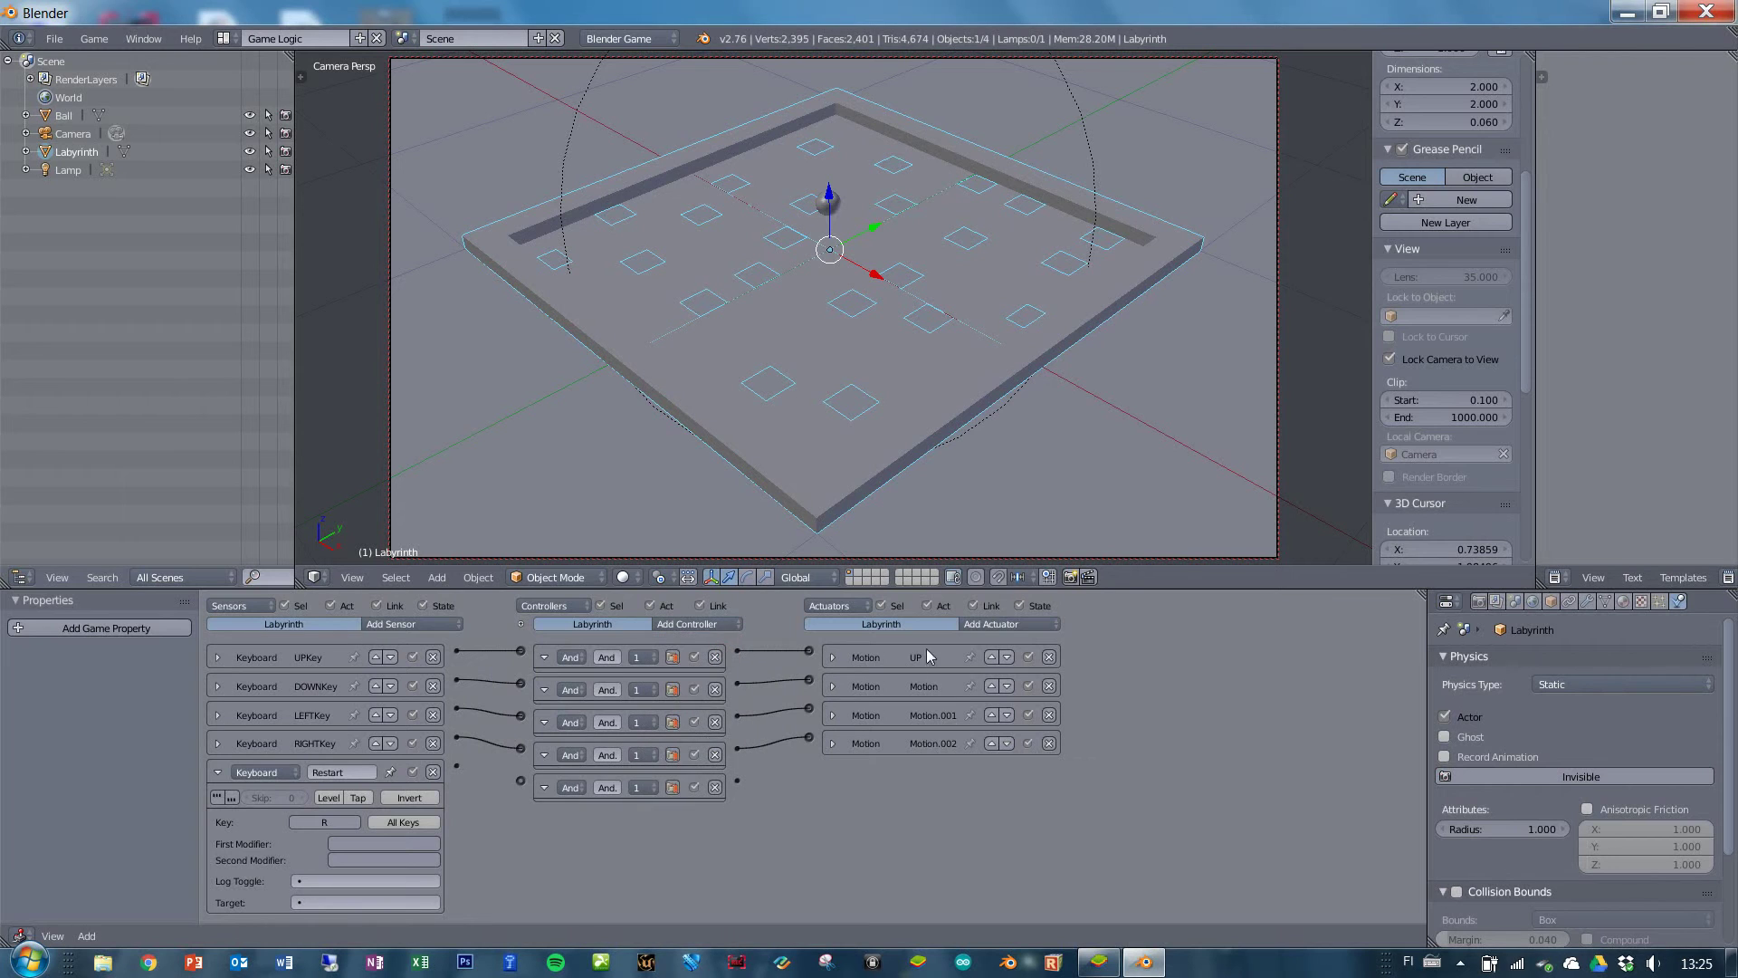
{"action": "left_click", "coordinate": [991, 624]}
{"action": "left_click", "coordinate": [1014, 841]}
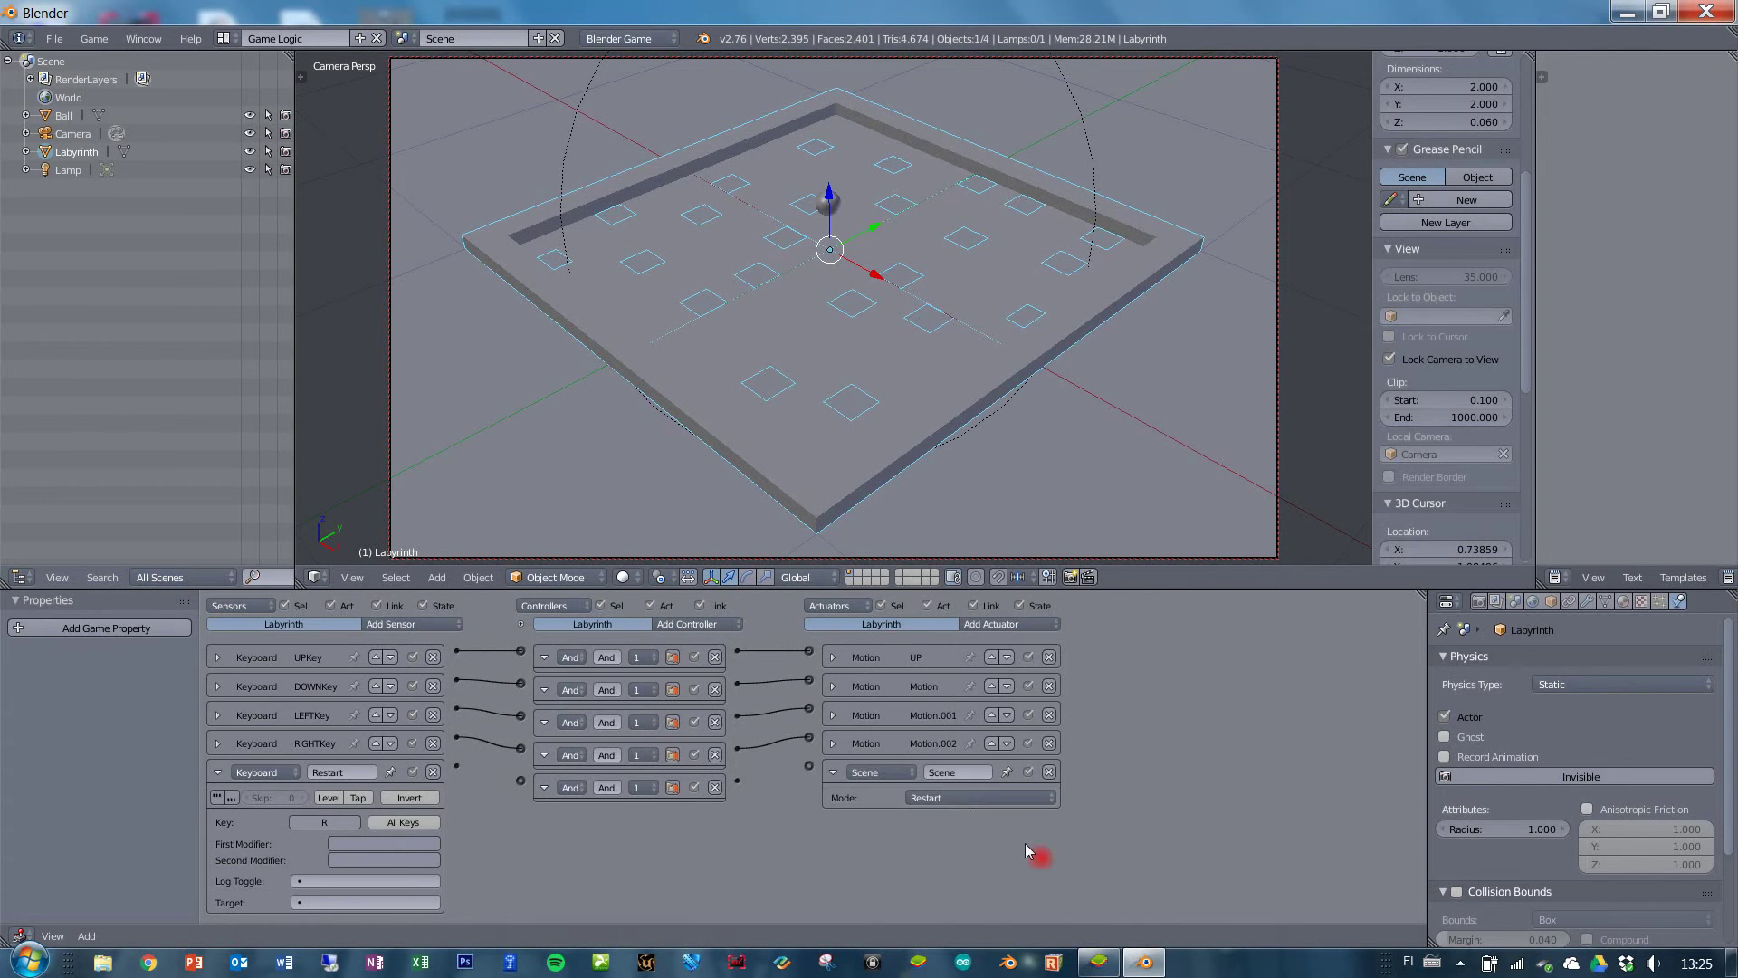
{"action": "left_click", "coordinate": [950, 800]}
{"action": "left_click_drag", "start_coordinate": [457, 766], "coordinate": [521, 780]}
{"action": "left_click_drag", "start_coordinate": [747, 788], "coordinate": [808, 766]}
{"action": "key", "text": "p"}
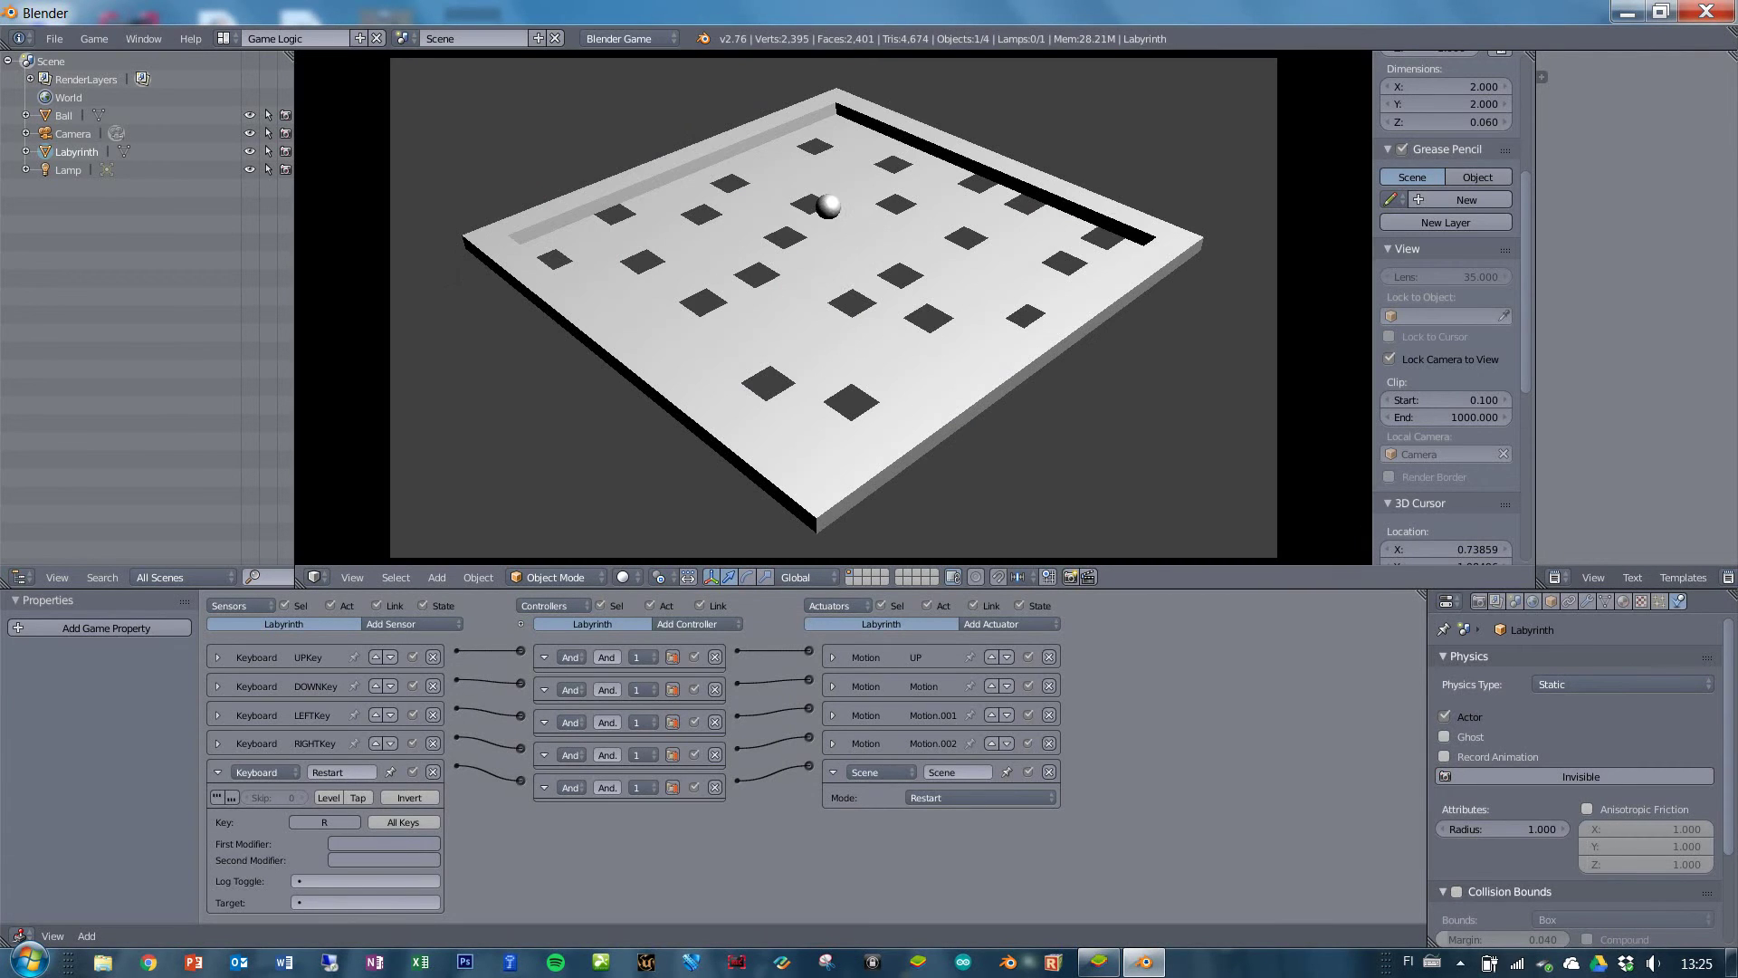
{"action": "key", "text": "Up"}
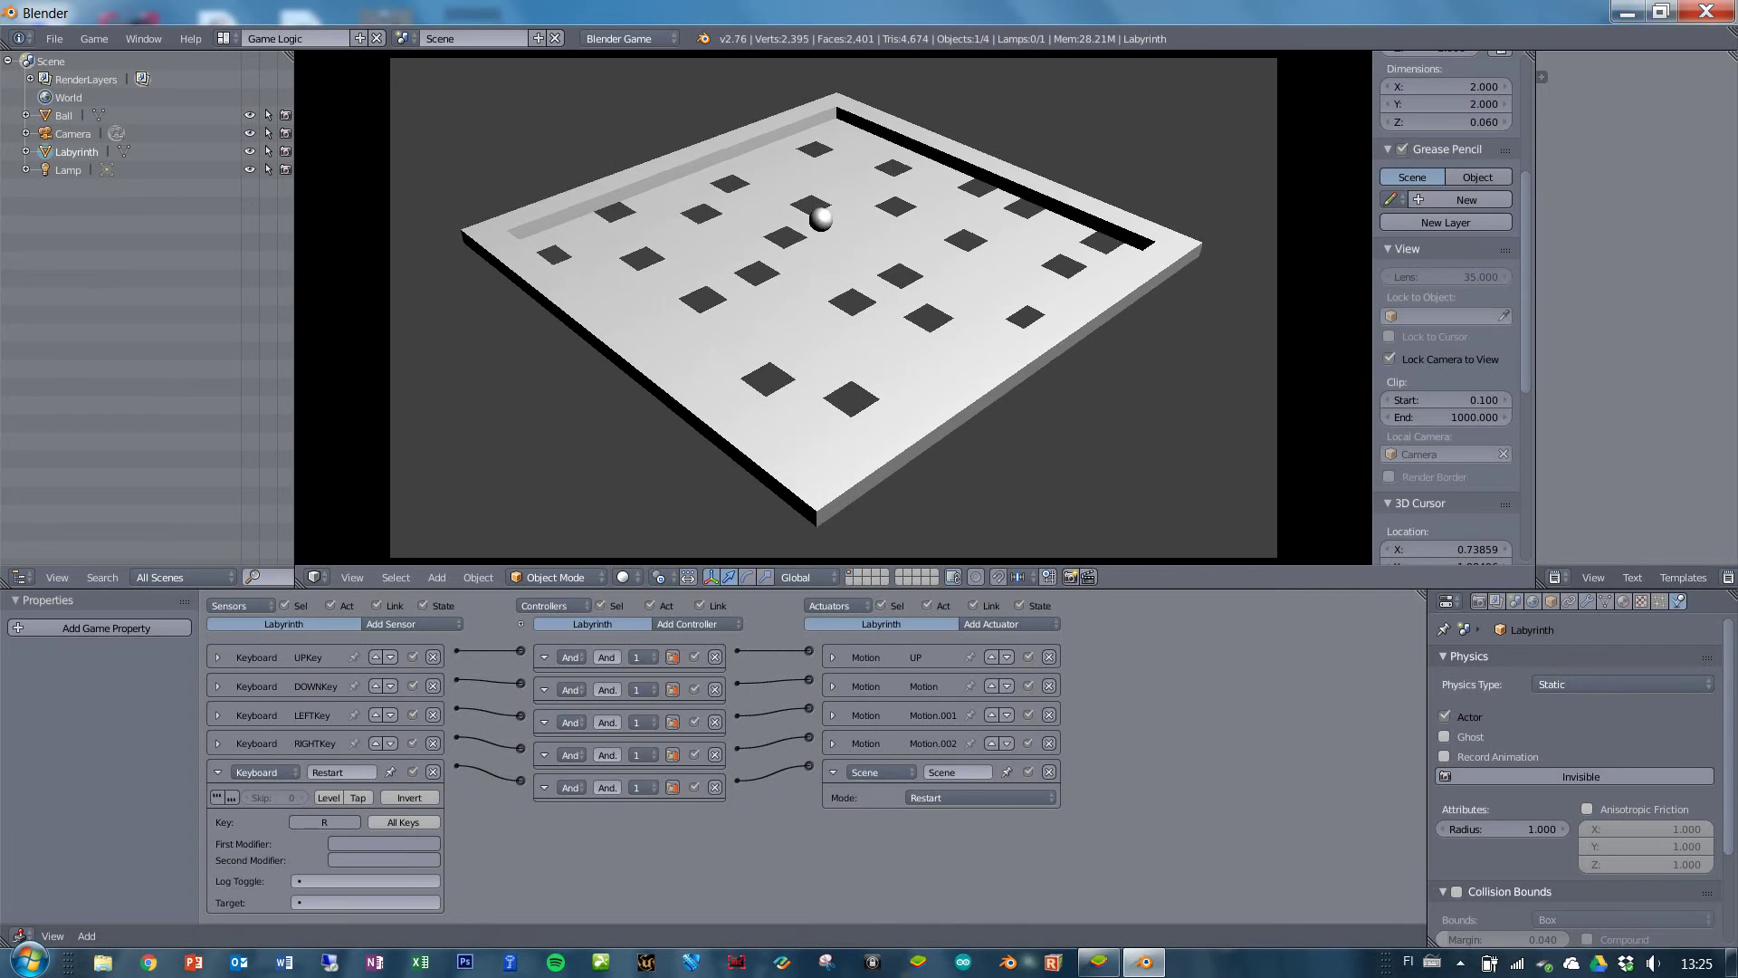
{"action": "key", "text": "r"}
{"action": "key", "text": "Up"}
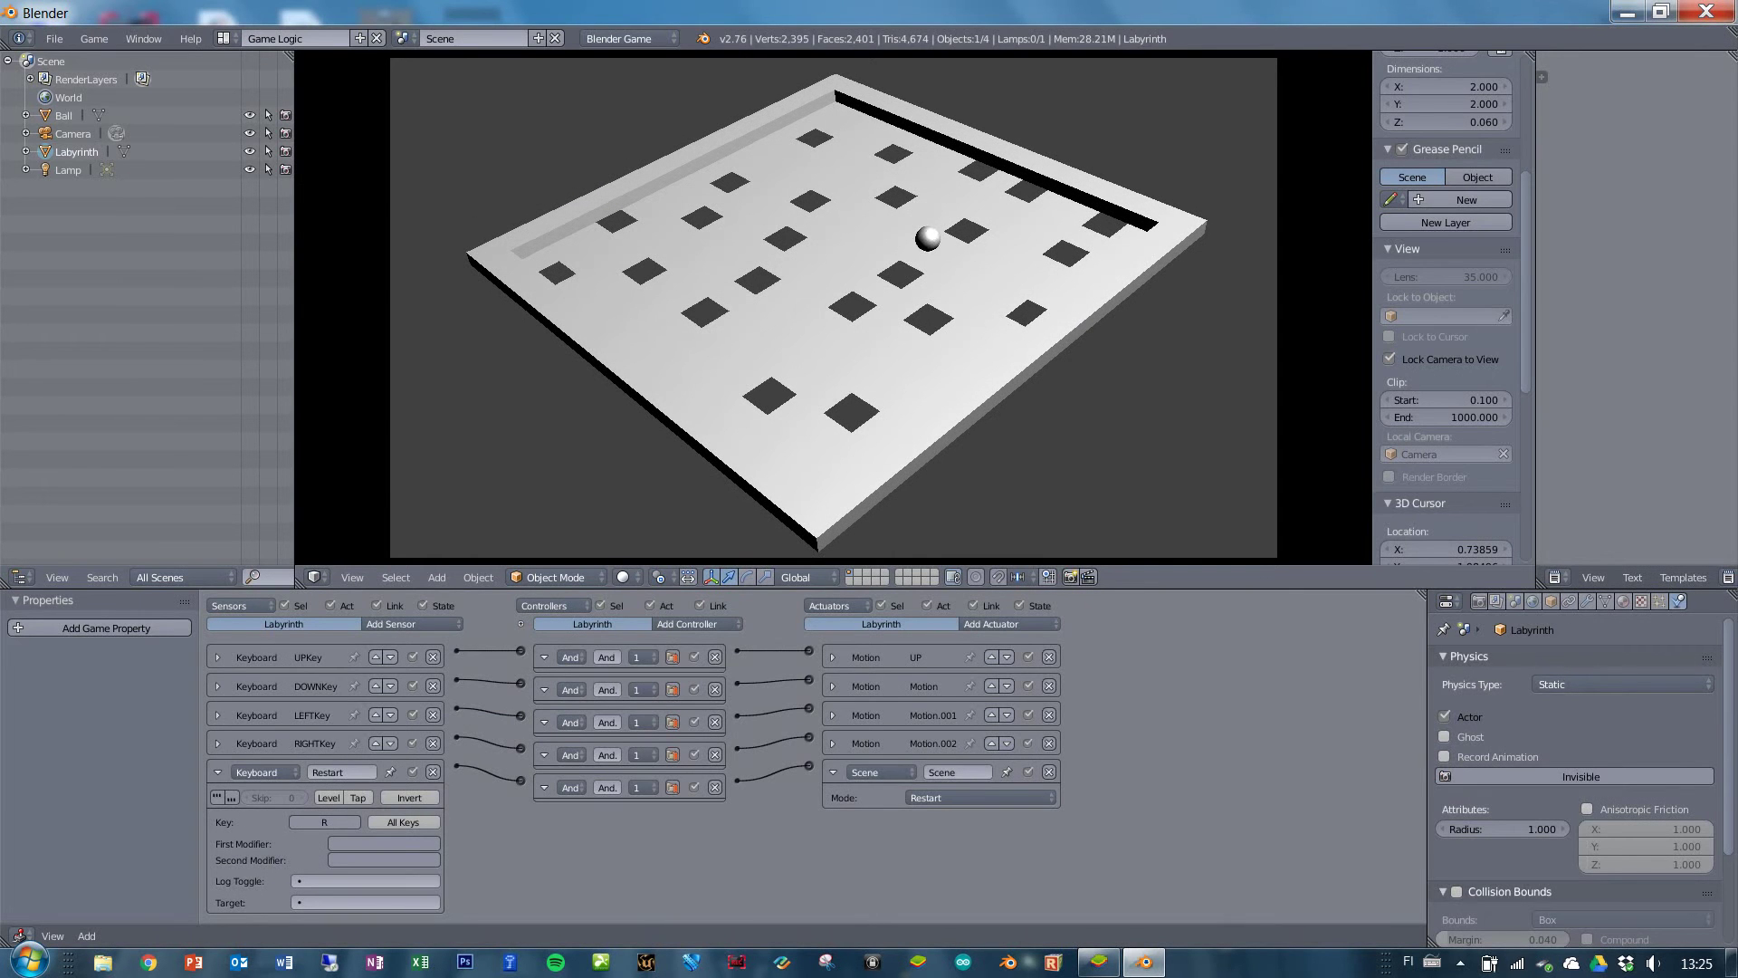
{"action": "key", "text": "r"}
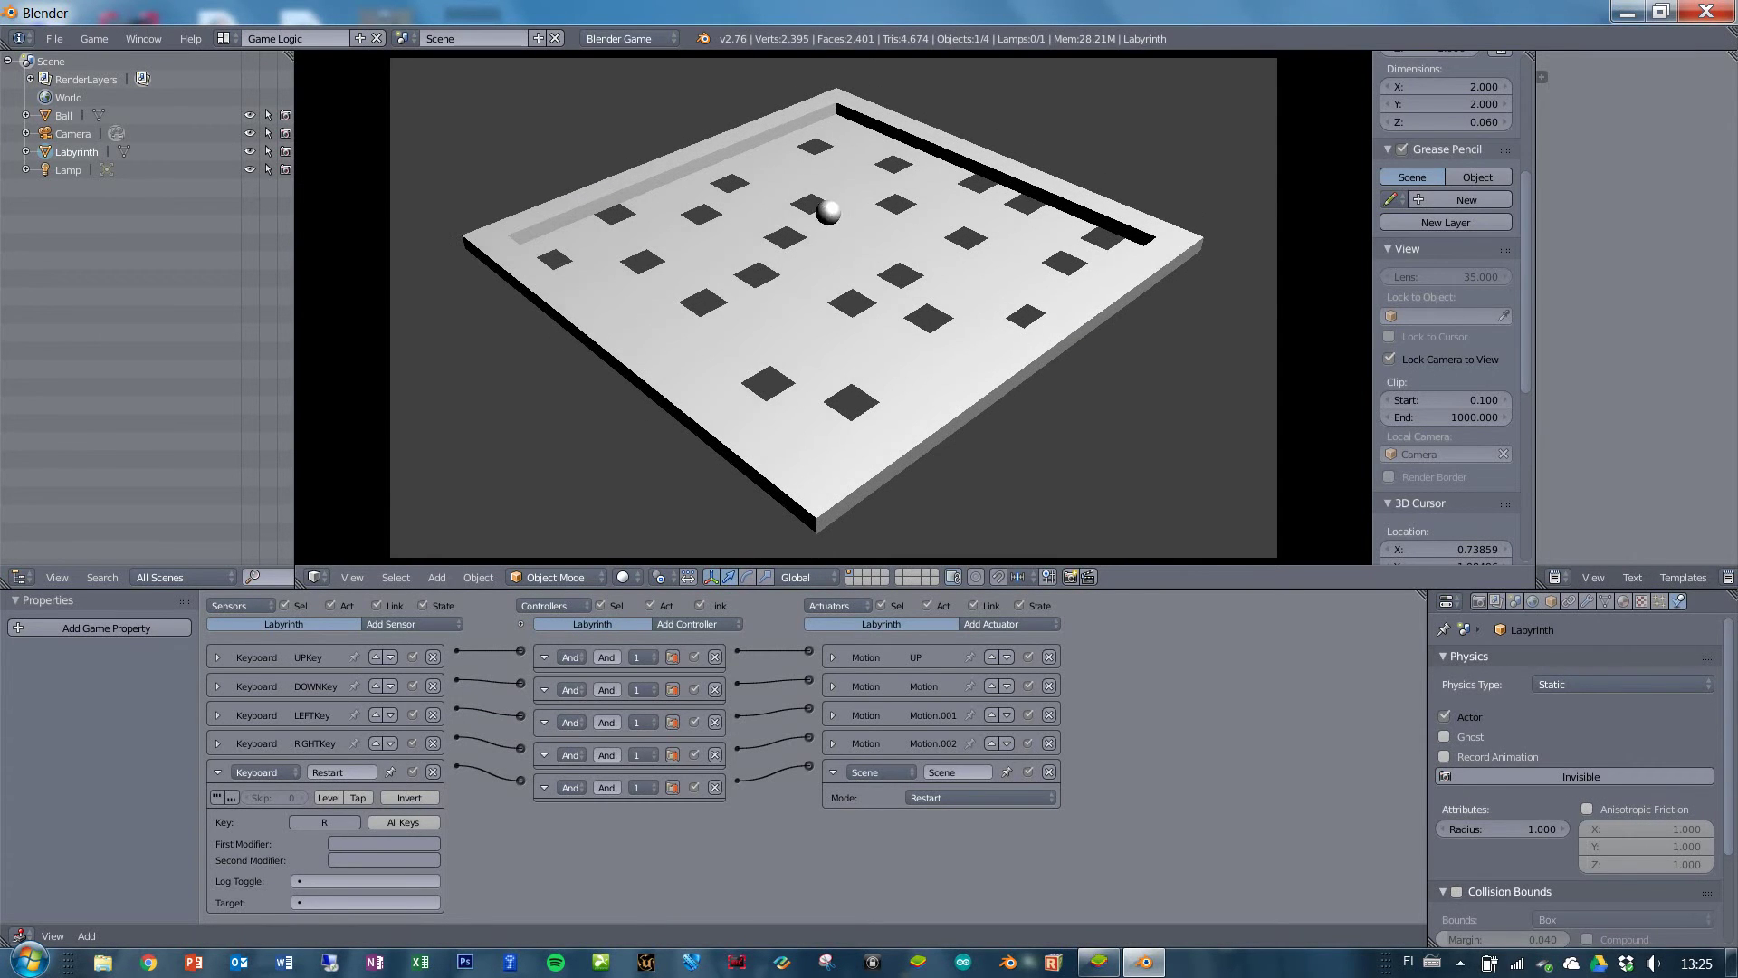
{"action": "key", "text": "Left"}
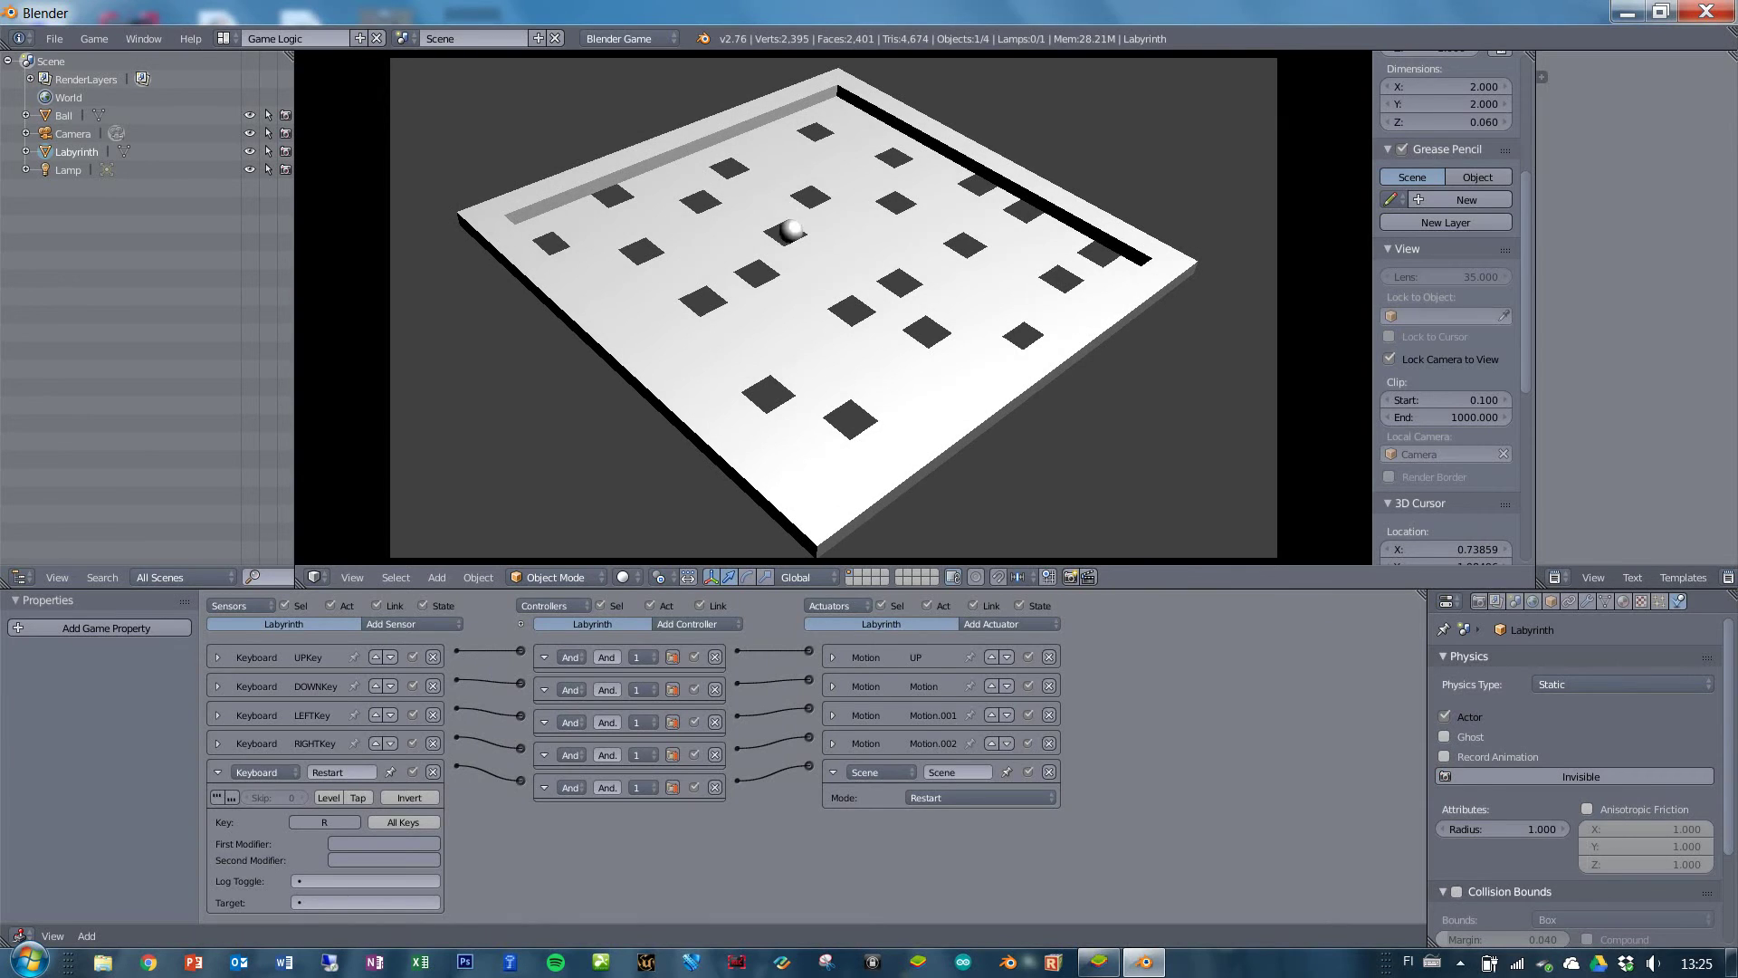
{"action": "key", "text": "Escape"}
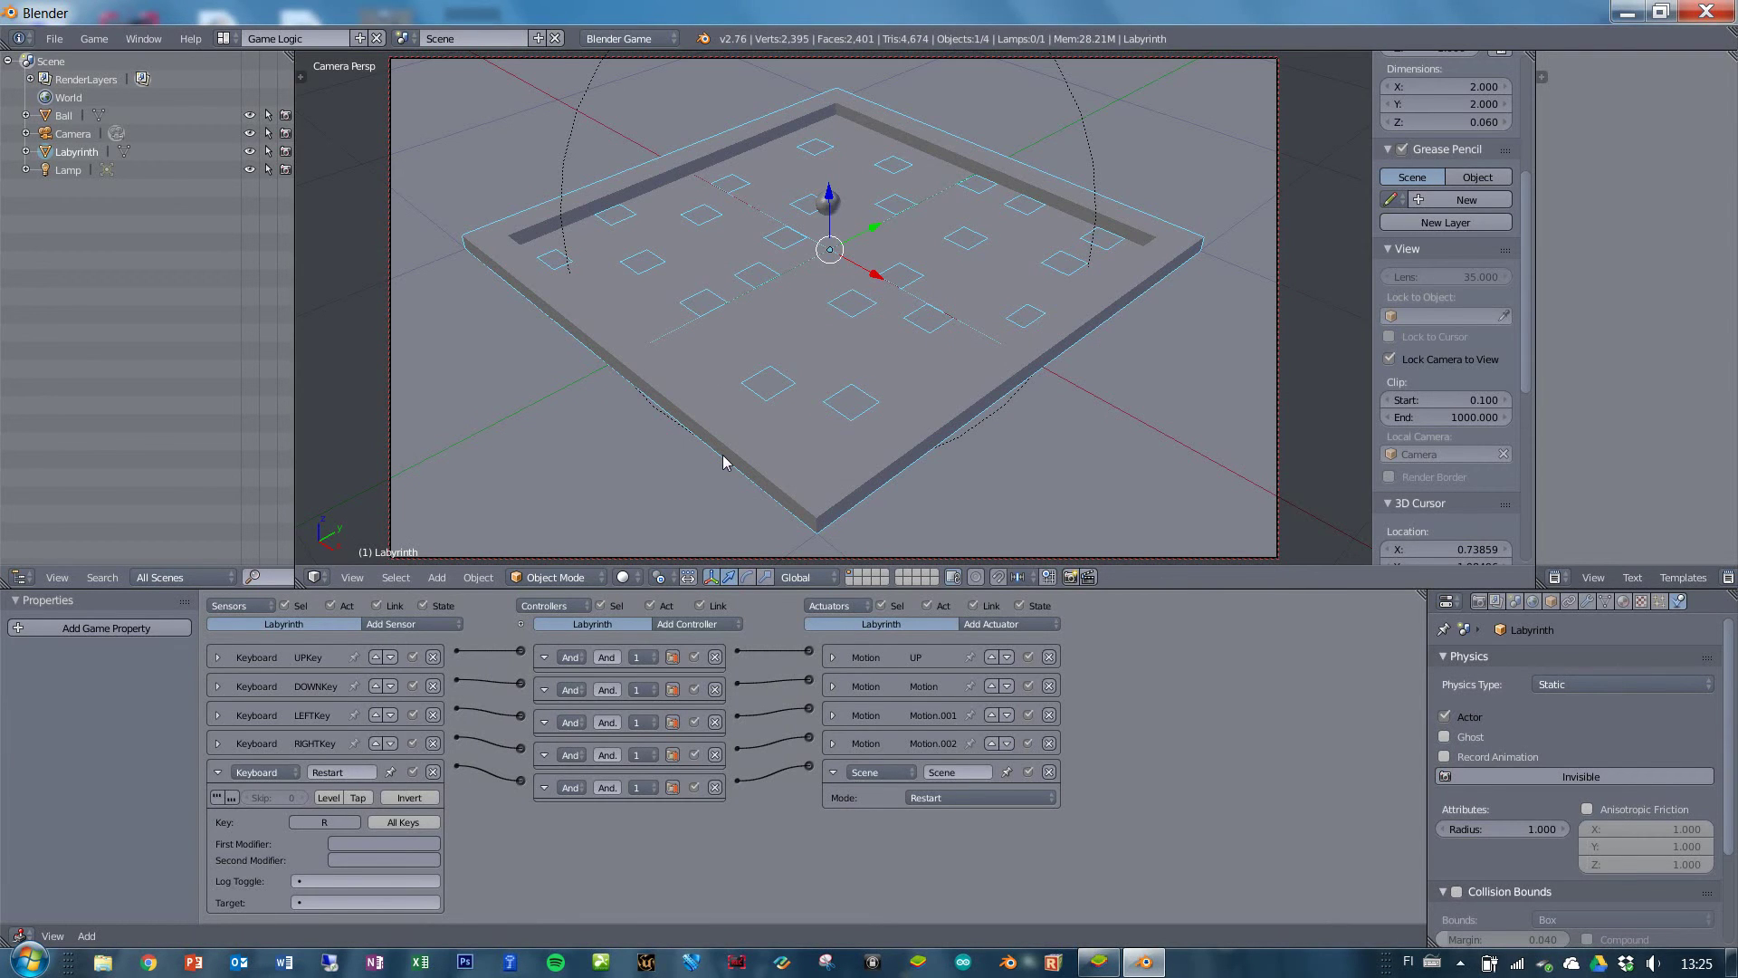
Collapse the Restart keyboard sensor to a single row.
{"action": "left_click", "coordinate": [218, 772]}
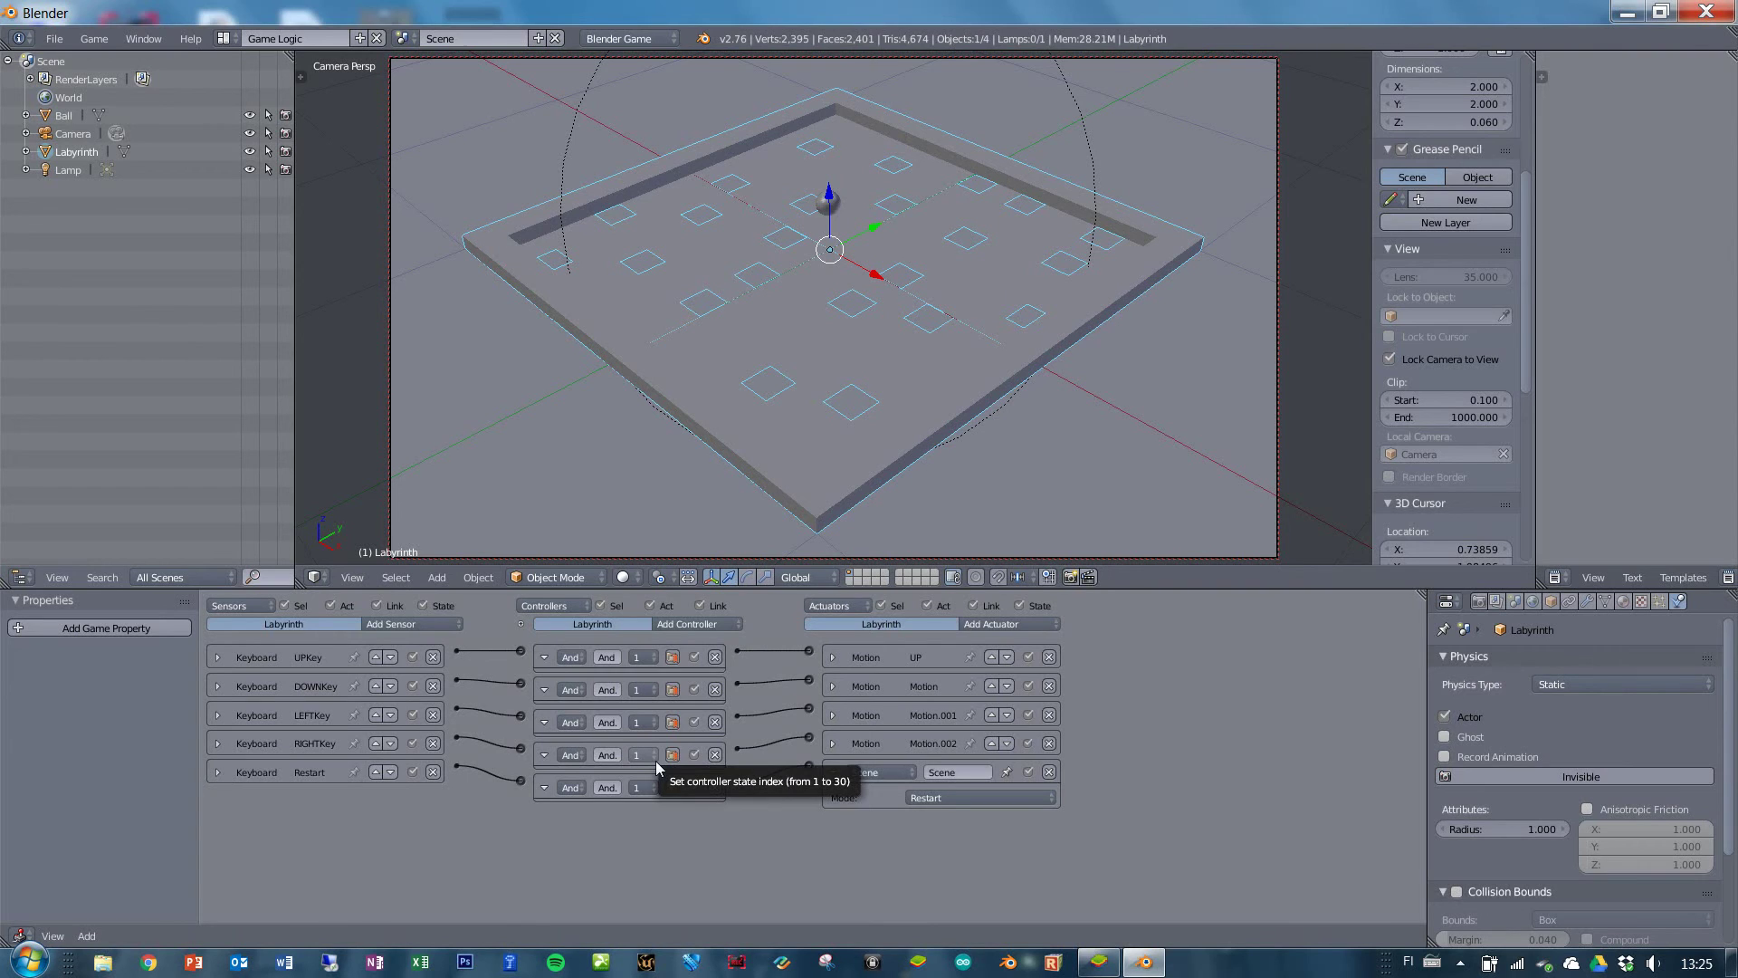